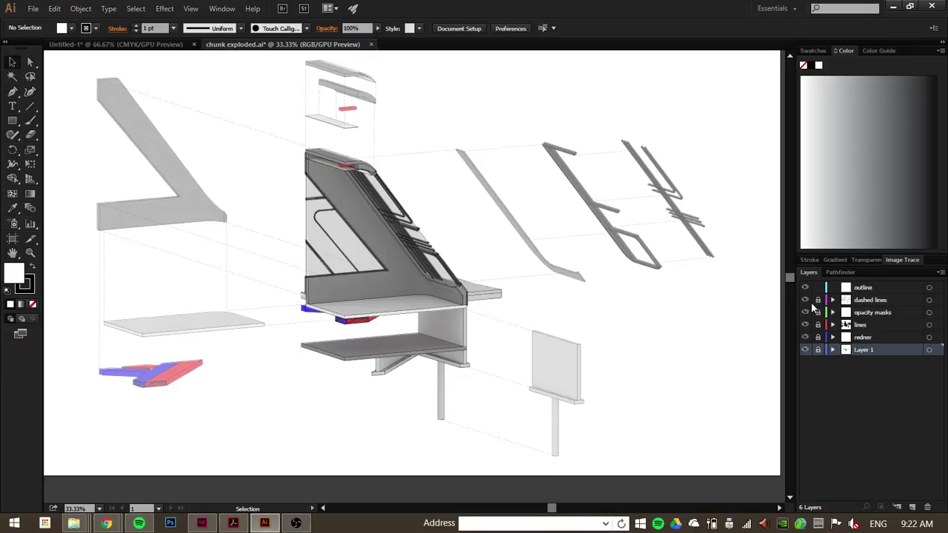
Hide the dashed lines, opacity masks, redner and Layer 1 layers so the lines layer is isolated.
left_click(805, 300)
left_click(805, 312)
left_click(806, 325)
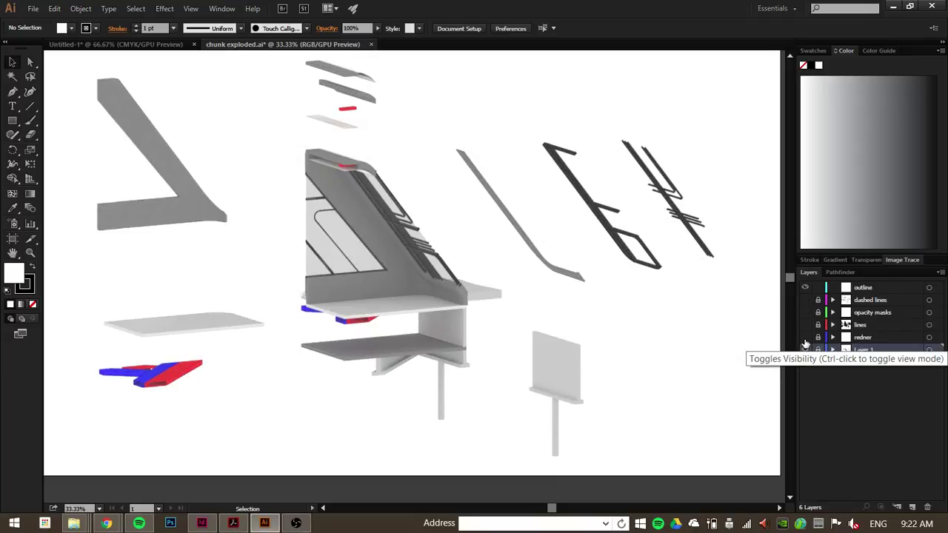
left_click(805, 350, "ctrl")
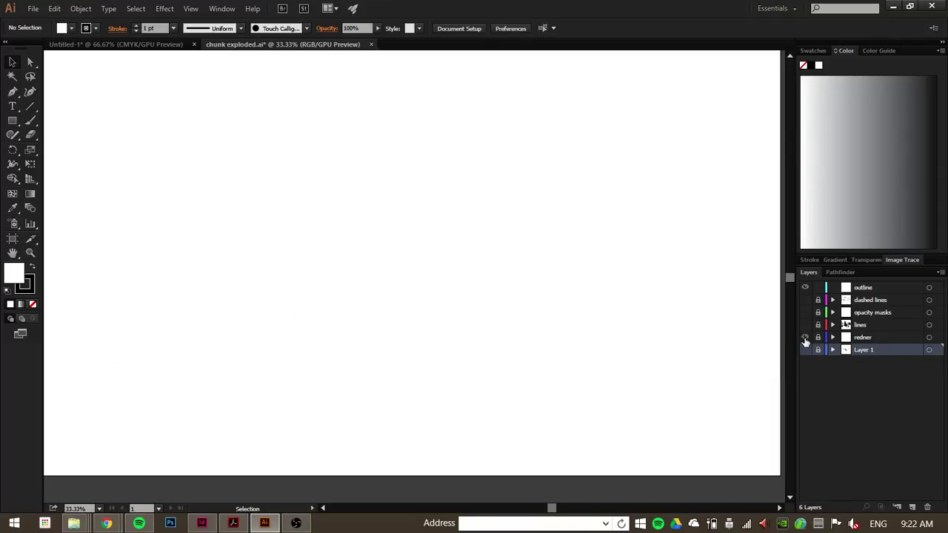
left_click(806, 338)
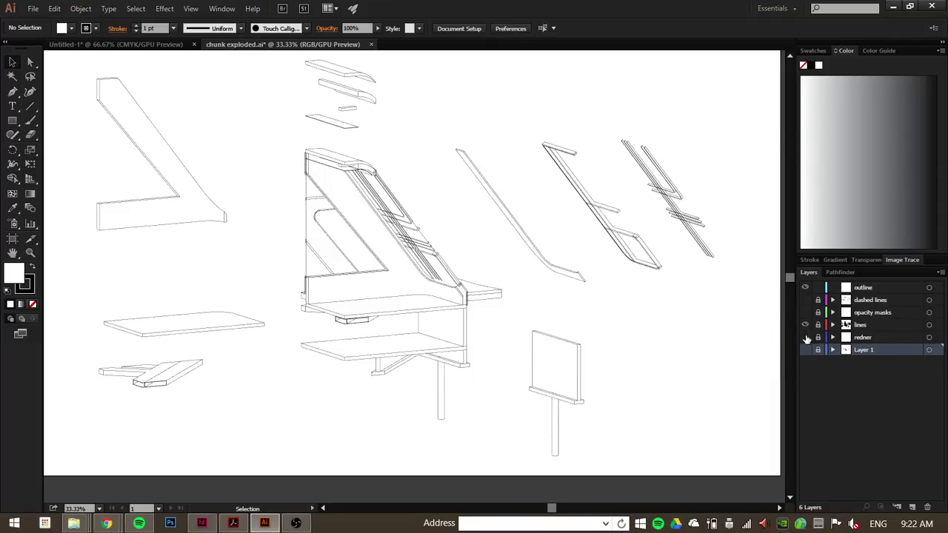
scroll(311, 152, "up", 1)
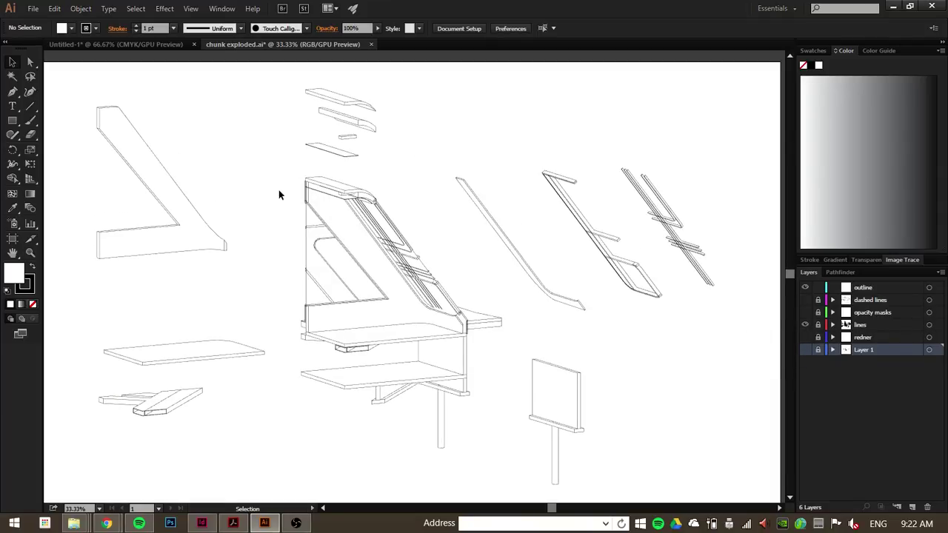
scroll(282, 186, "down", 1, "alt")
scroll(284, 185, "up", 1, "alt")
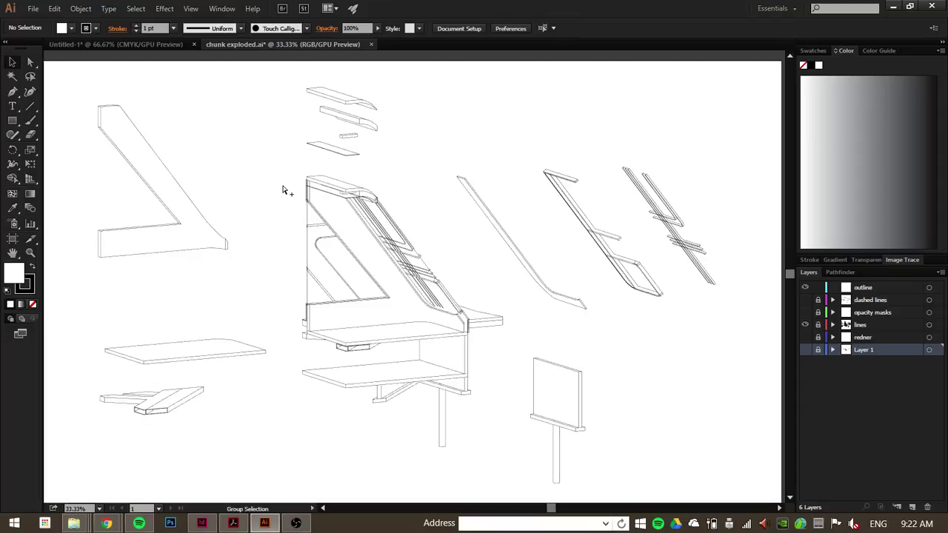
left_click(34, 8)
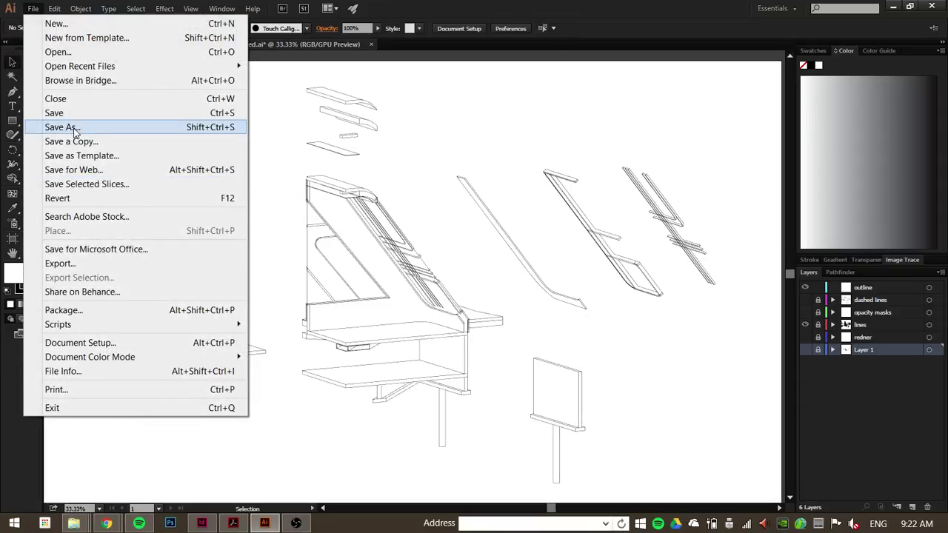
left_click(73, 129)
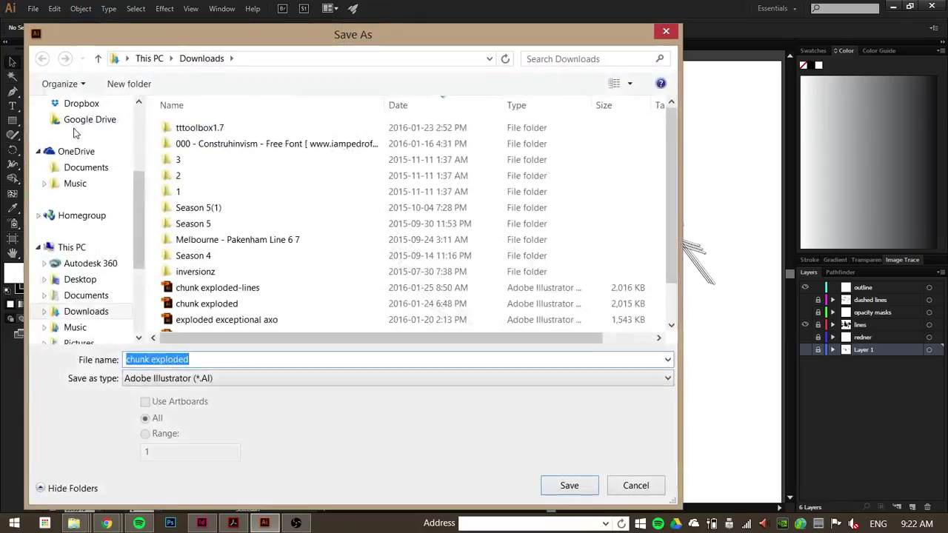
left_click(164, 378)
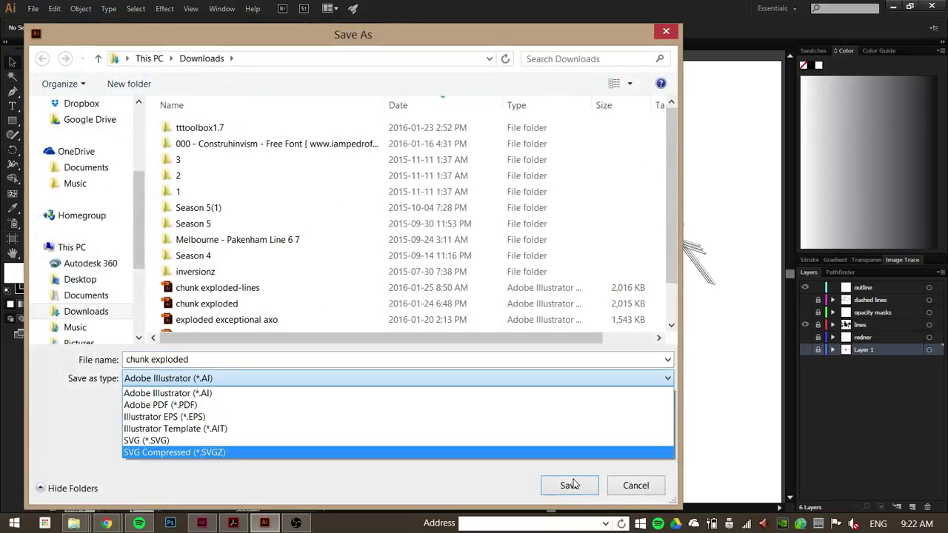
left_click(630, 485)
left_click(634, 485)
Export the line drawing to the Desktop as a PNG using artboards, at Medium (150 ppi) with a transparent background.
left_click(34, 8)
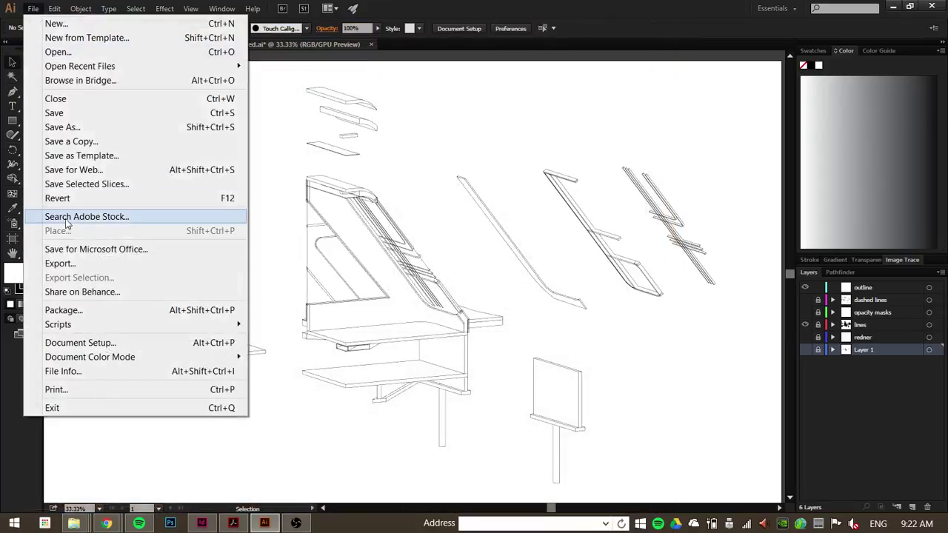
left_click(59, 262)
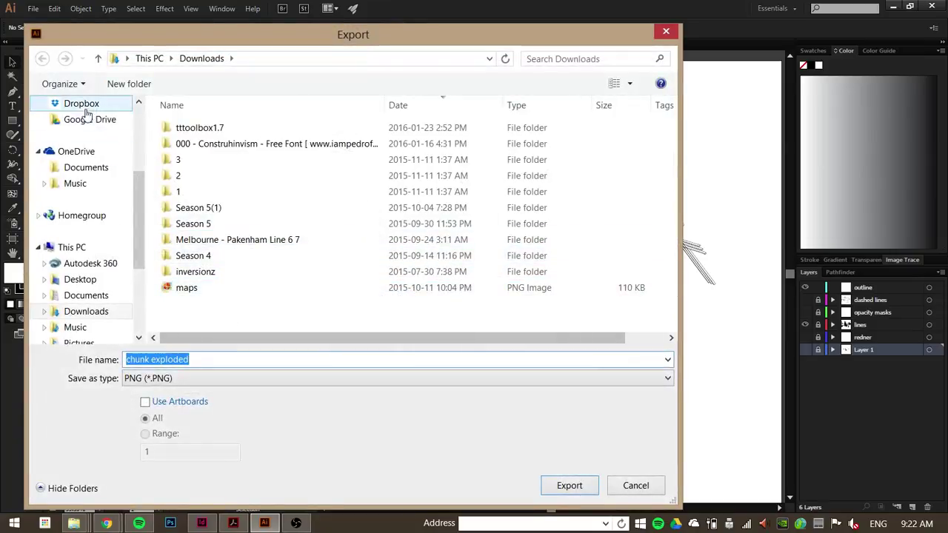
scroll(144, 119, "up", 3)
left_click(82, 141)
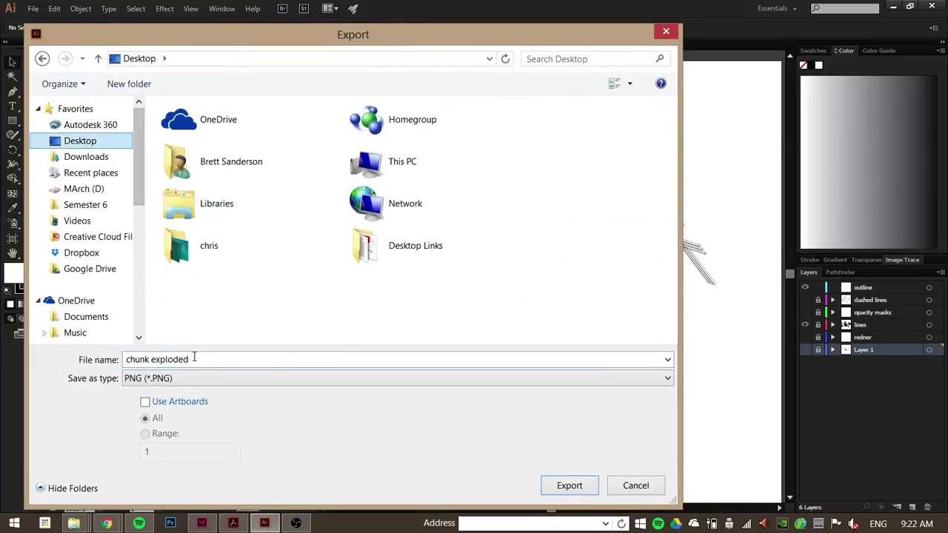
left_click(146, 402)
left_click(568, 487)
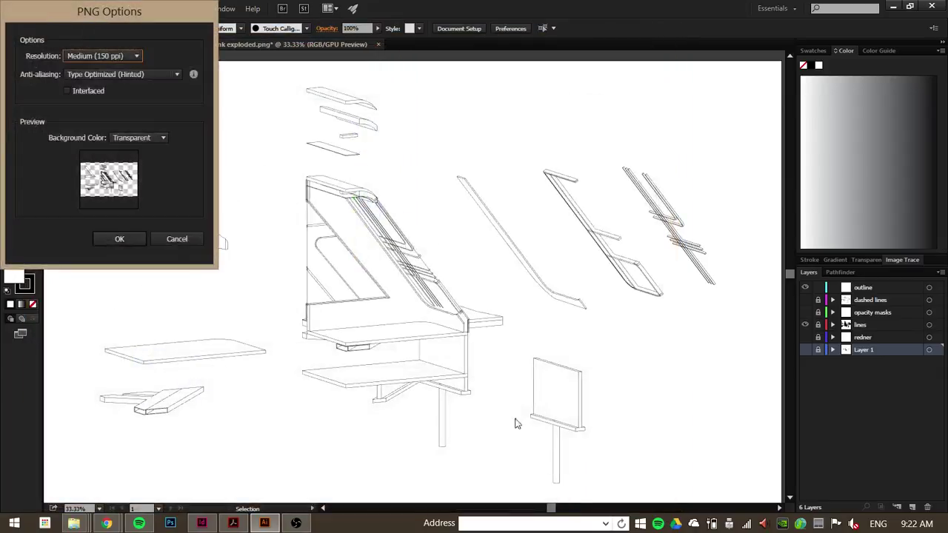
left_click(124, 238)
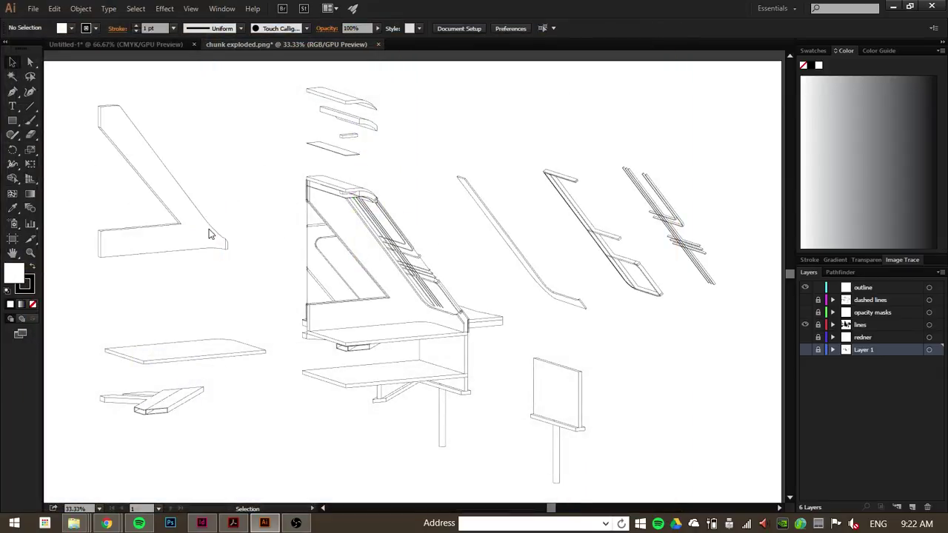
Switch to Photoshop and create a blank 17 x 11 inch RGB document at 300 pixels/inch with a white background.
left_click(170, 523)
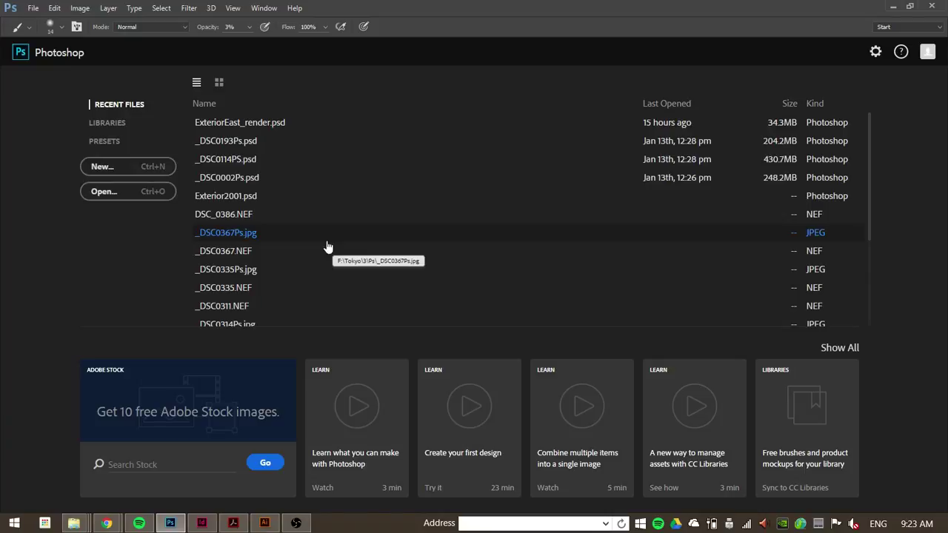
left_click(135, 171)
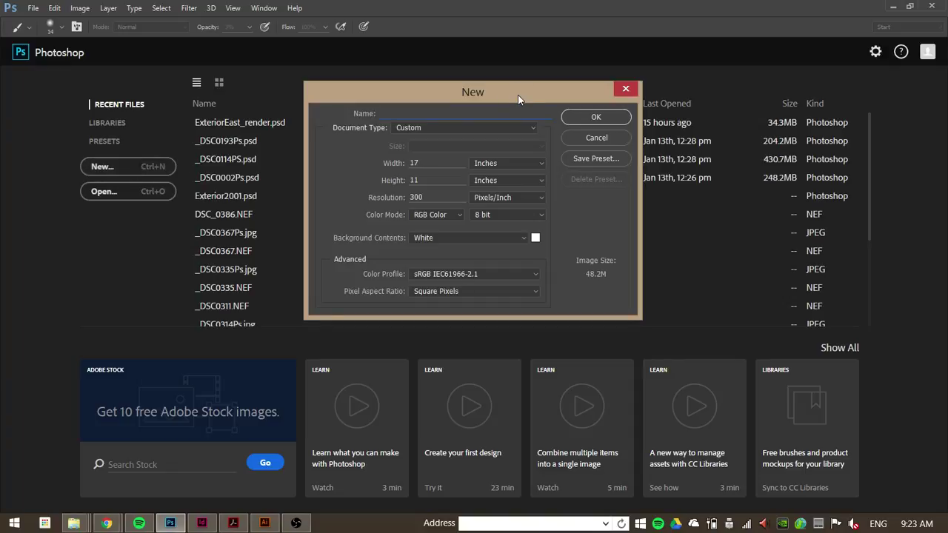
left_click(585, 121)
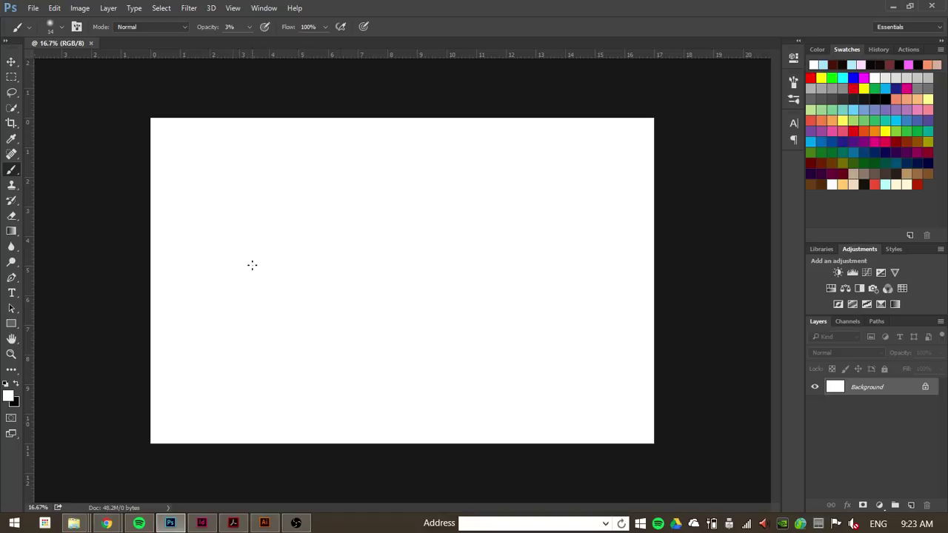
Open the exported chunk exploded-01 PNG from the Desktop.
left_click(33, 8)
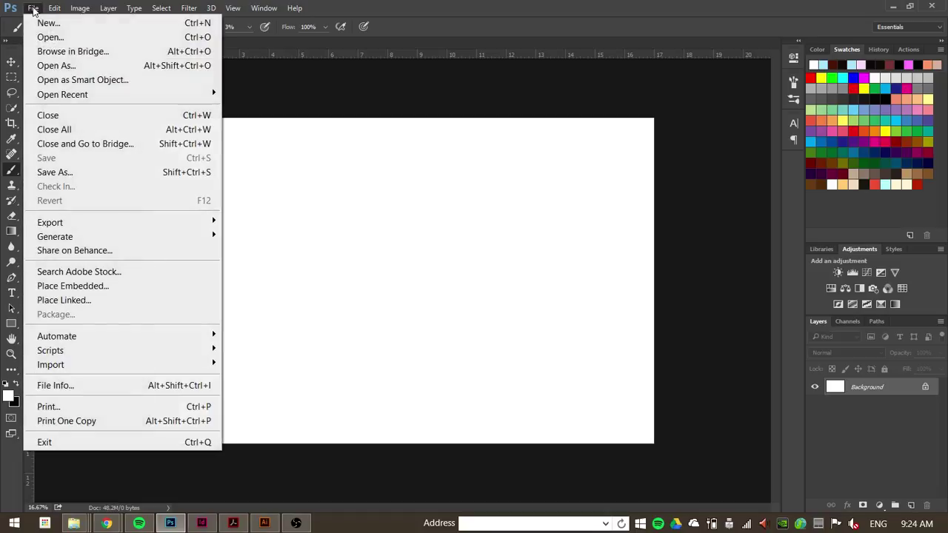
left_click(49, 37)
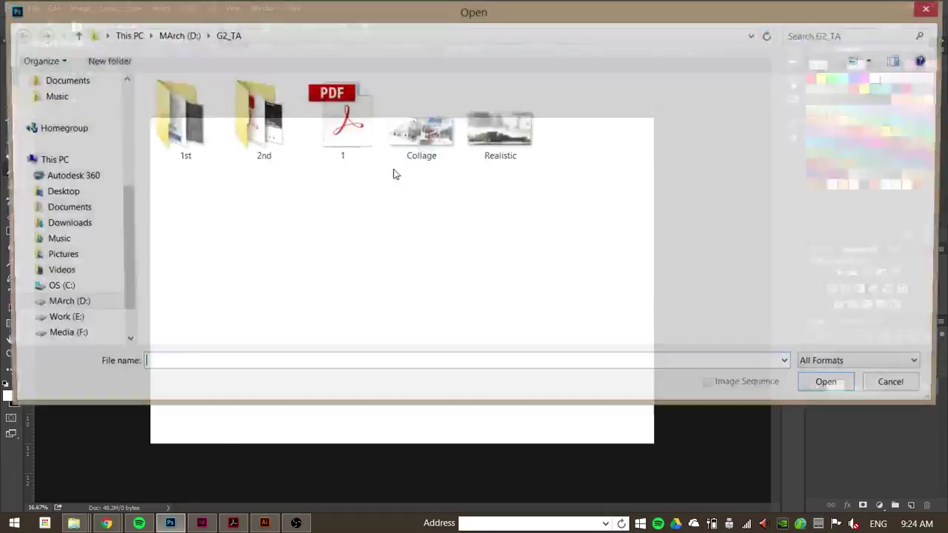
left_click(124, 89)
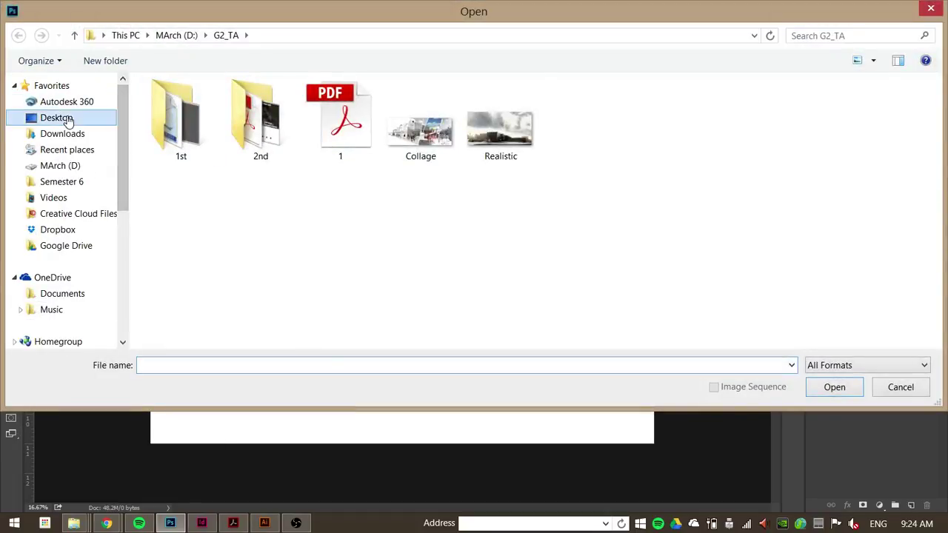
left_click(66, 118)
left_click(408, 187)
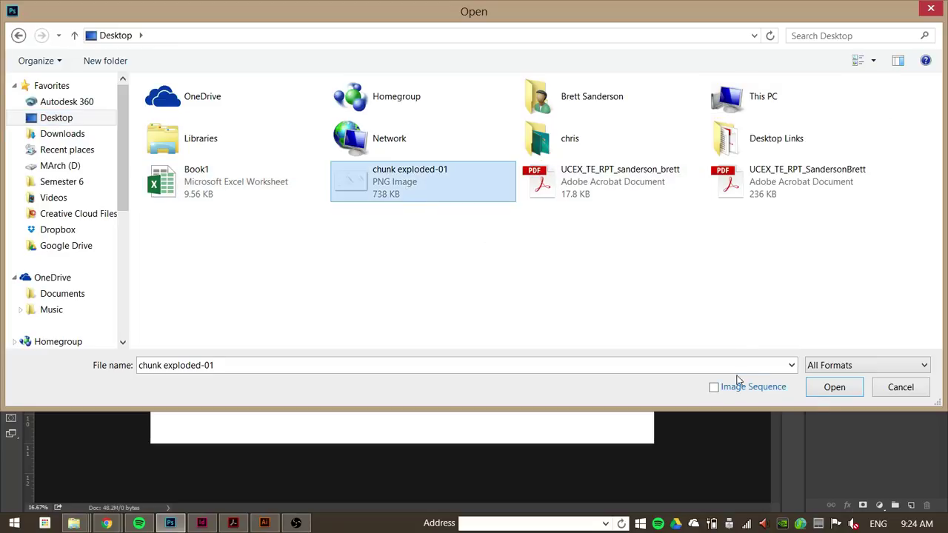
left_click(834, 387)
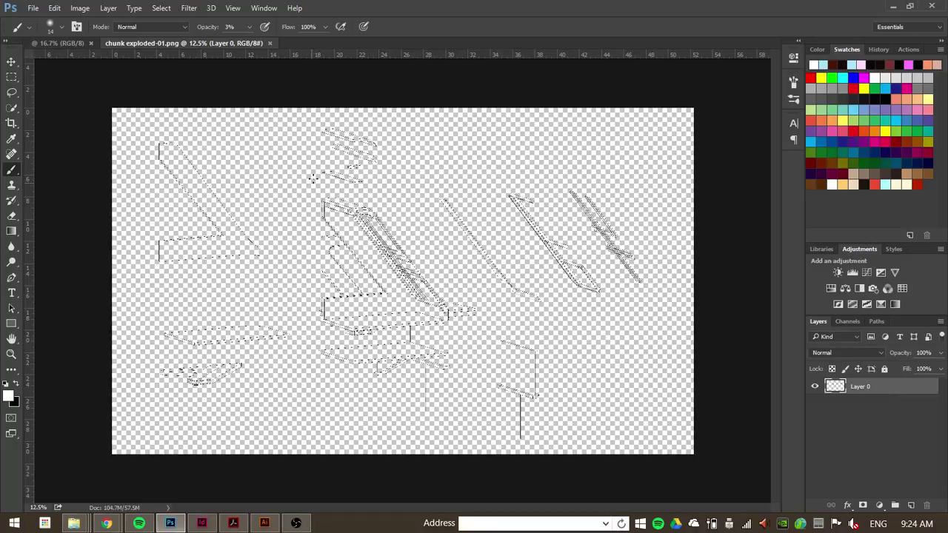
Draw a white rectangle about 8570 x 5227 px covering the whole canvas and place it beneath the line drawing layer.
left_click(11, 323)
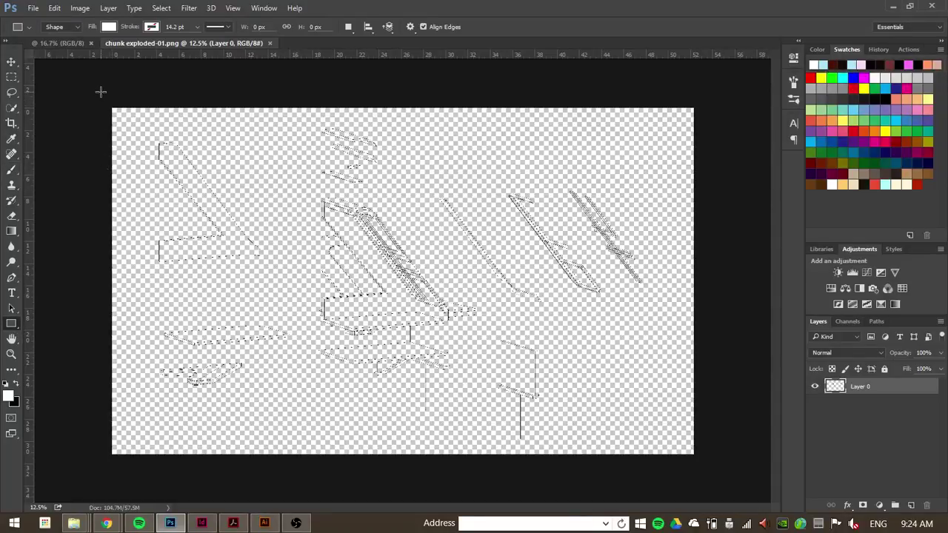
left_click_drag(99, 88, 734, 475)
left_click(758, 49)
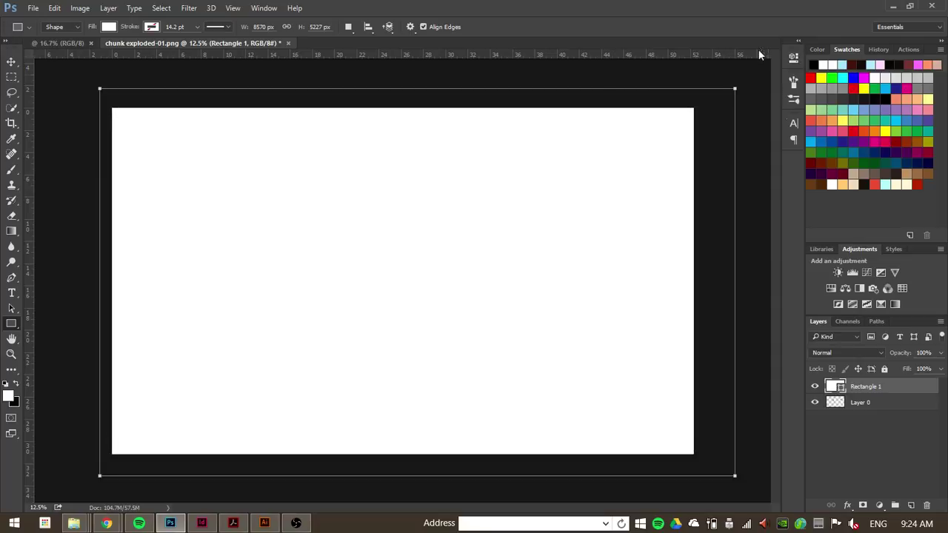
left_click_drag(874, 404, 871, 411)
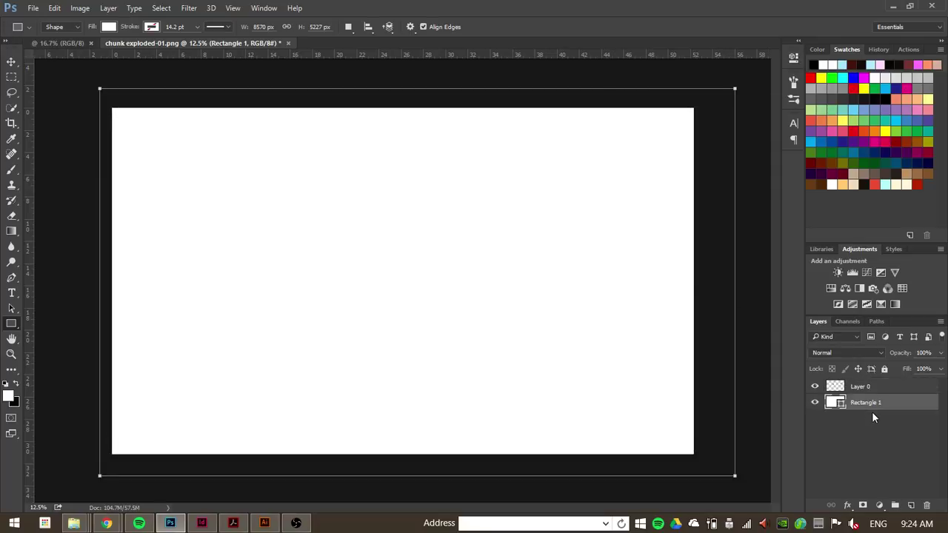
Examine the line work of the exploded drawing up close against the white background.
left_click(11, 77)
scroll(336, 267, "up", 4)
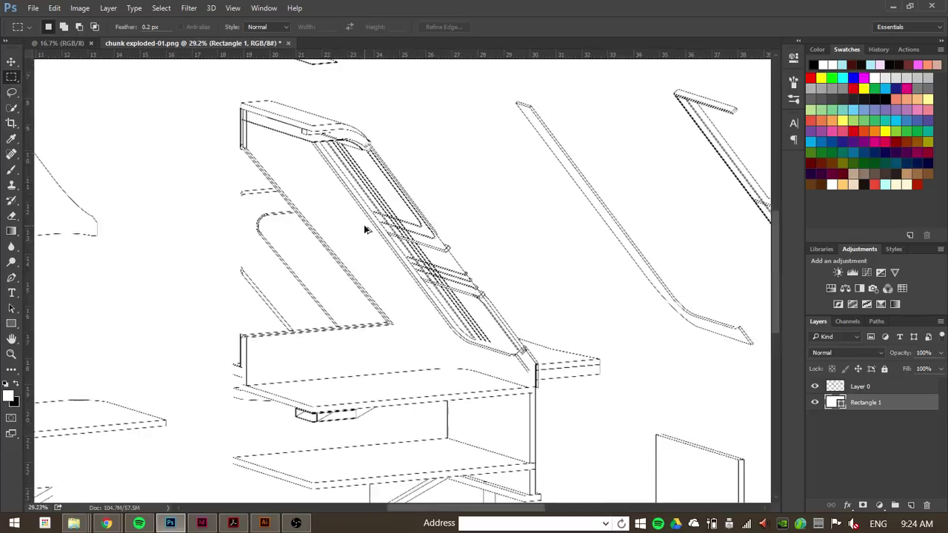
scroll(319, 375, "down", 3)
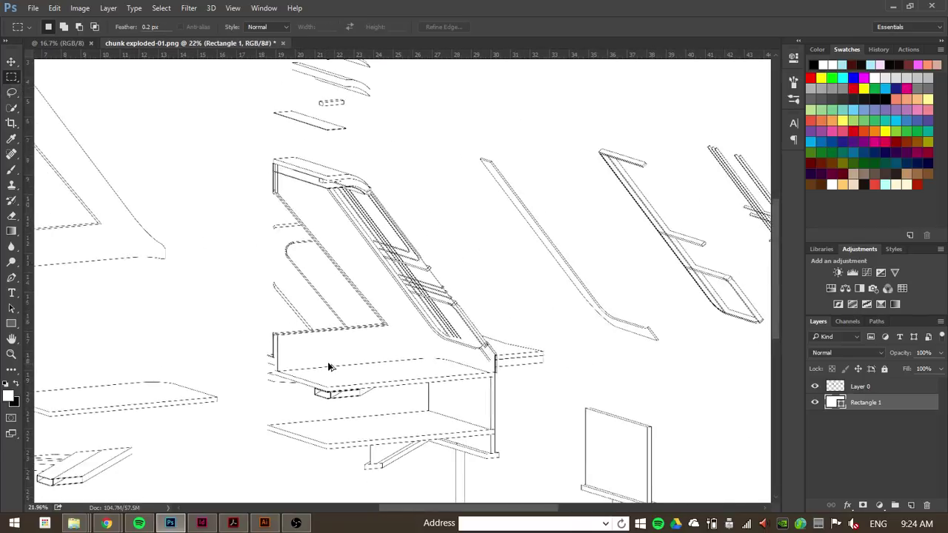
scroll(612, 314, "up", 5)
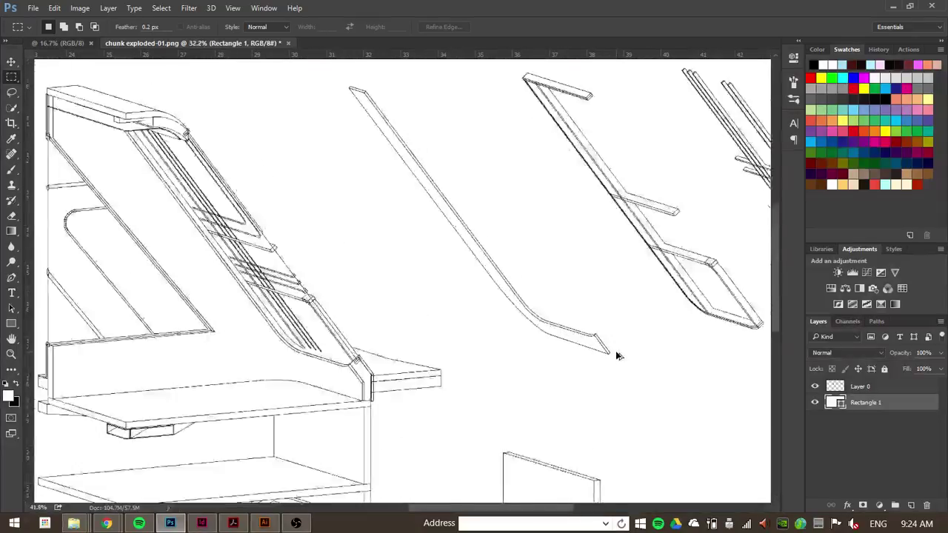
scroll(326, 136, "down", 1)
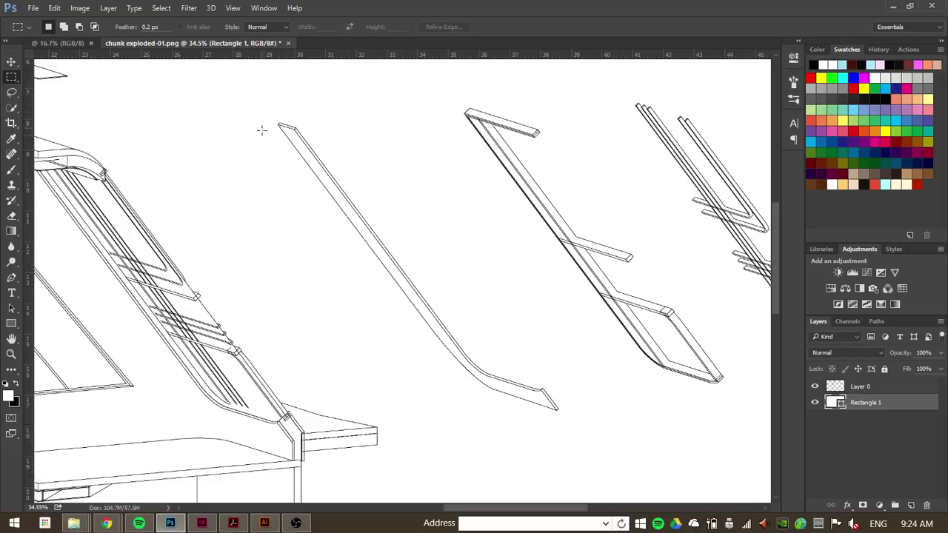
scroll(319, 194, "down", 1)
scroll(329, 285, "down", 1)
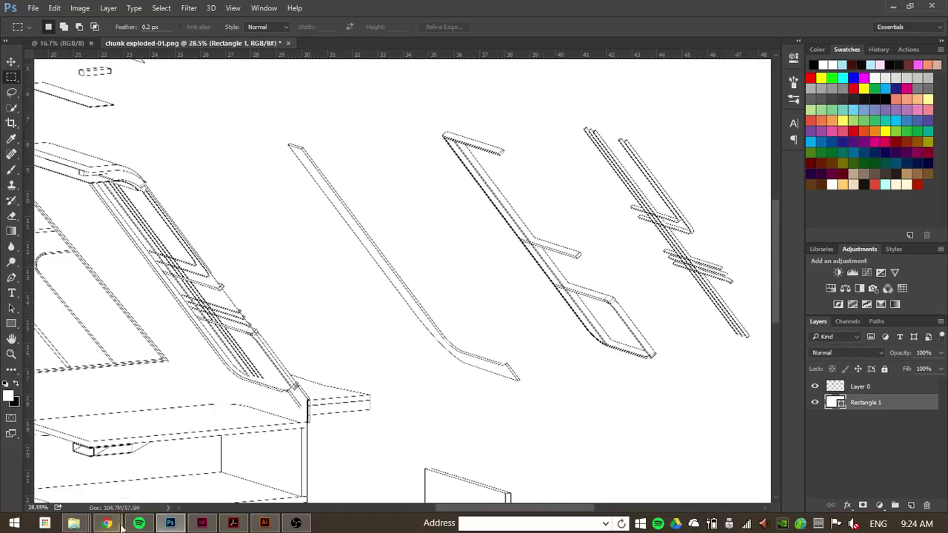
Switch to Chrome, open a new browser window and search Google for "precast".
mouse_move(111, 523)
left_click(252, 468)
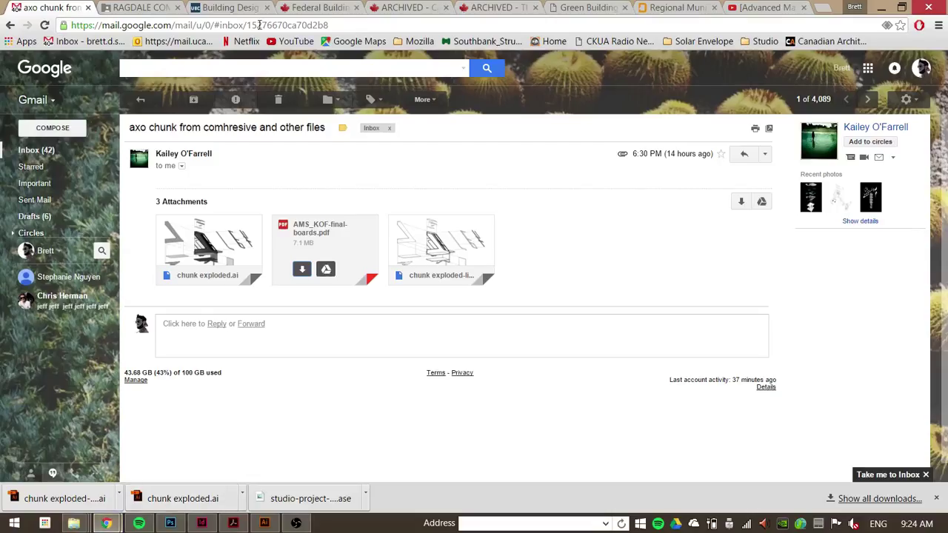
left_click(823, 8)
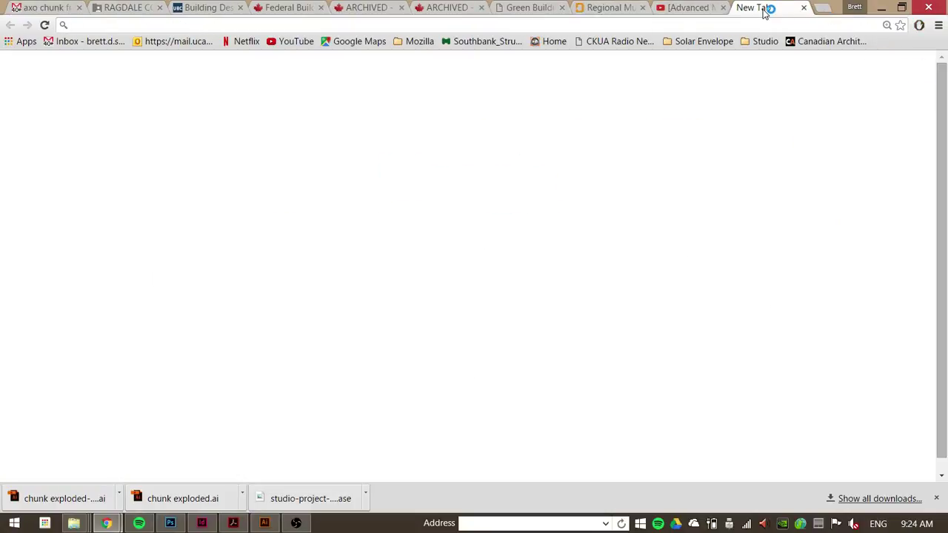
key("ctrl+n")
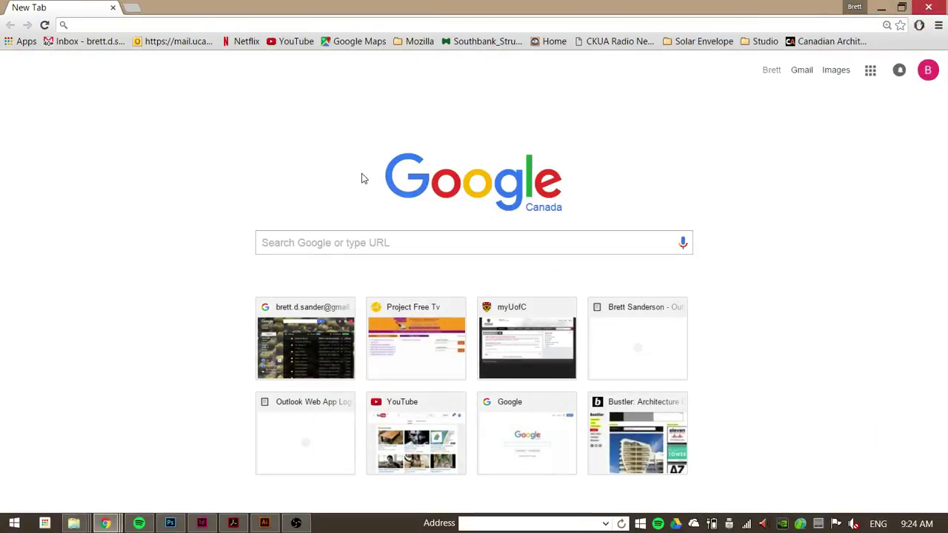
left_click(303, 243)
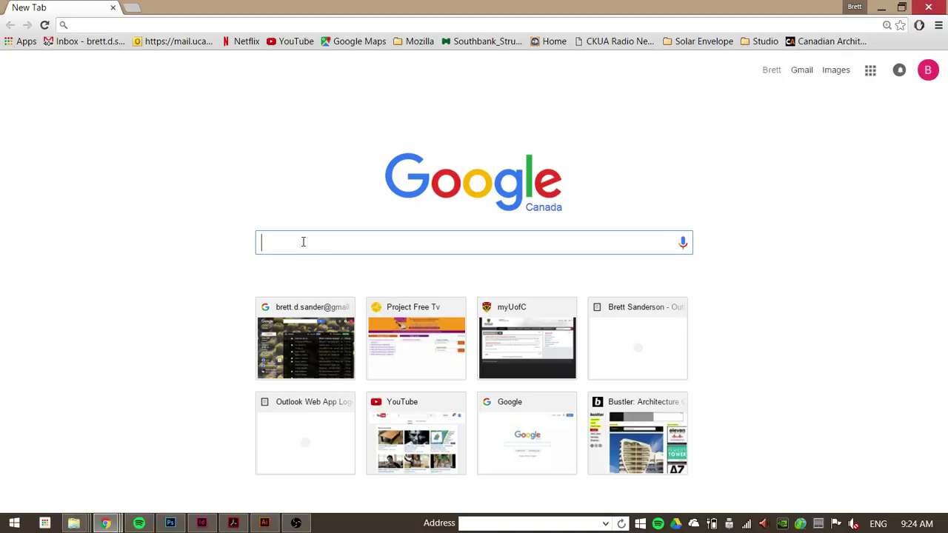
type("precast")
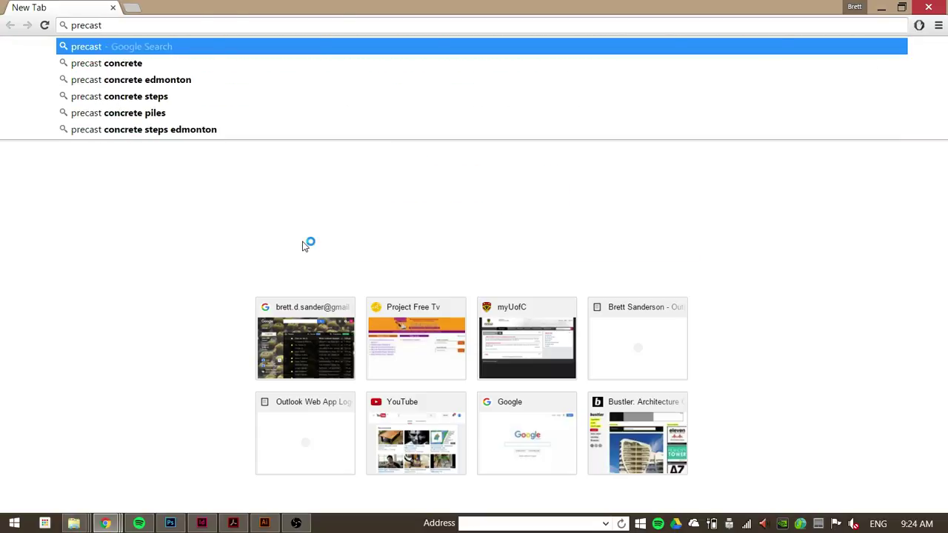
key("Return")
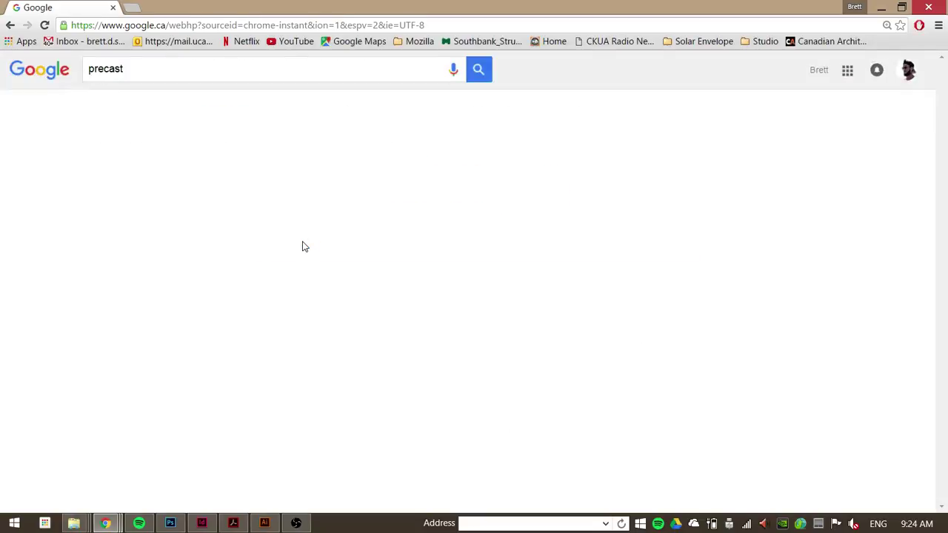
Search Google Images for "precast concrete texture".
left_click(171, 68)
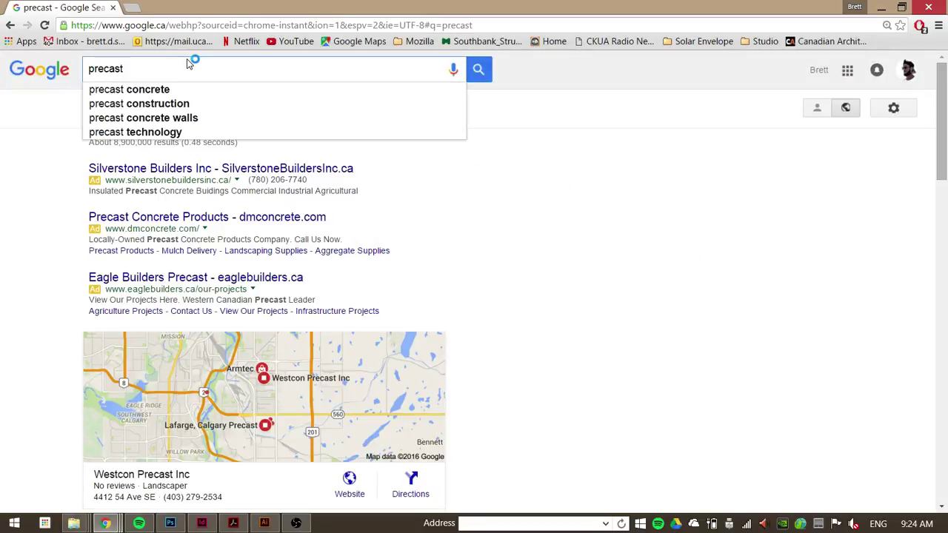
type("concrete")
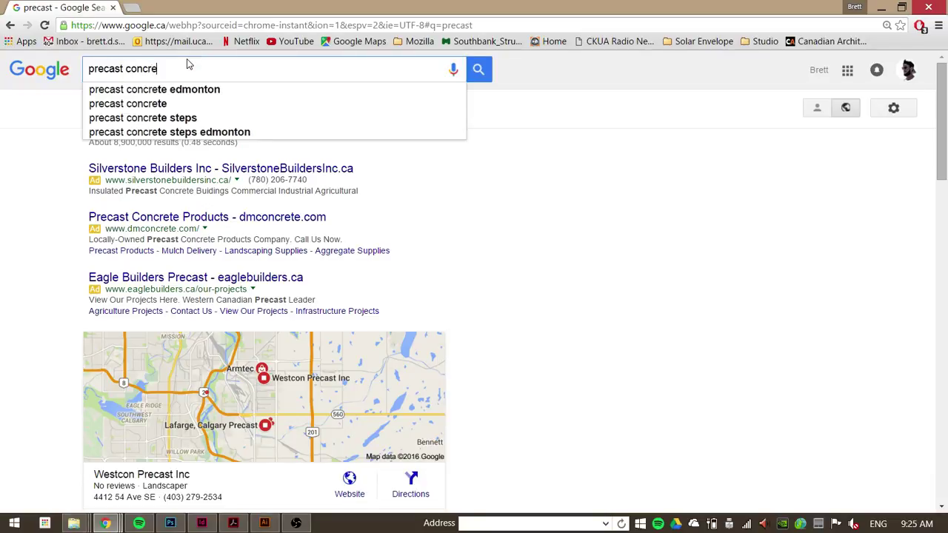
key("Return")
left_click(136, 109)
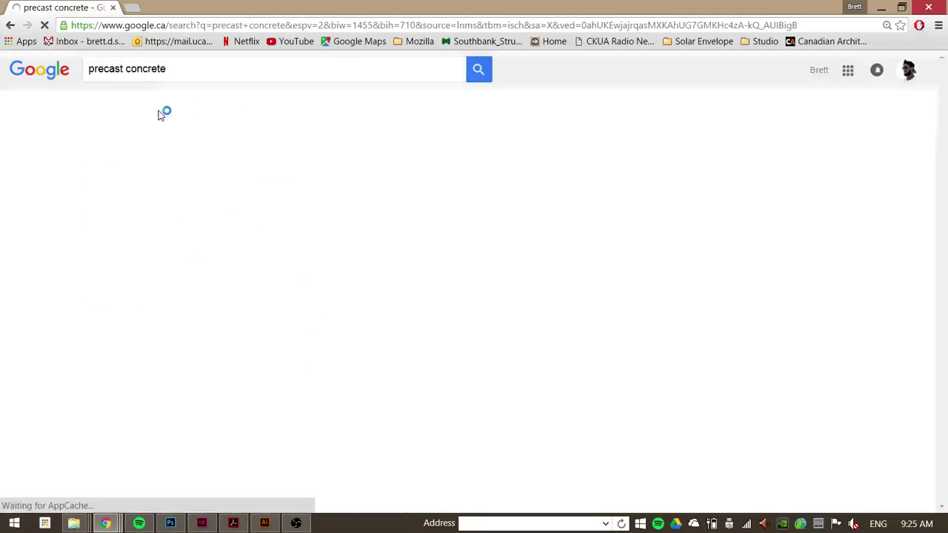
left_click(58, 180)
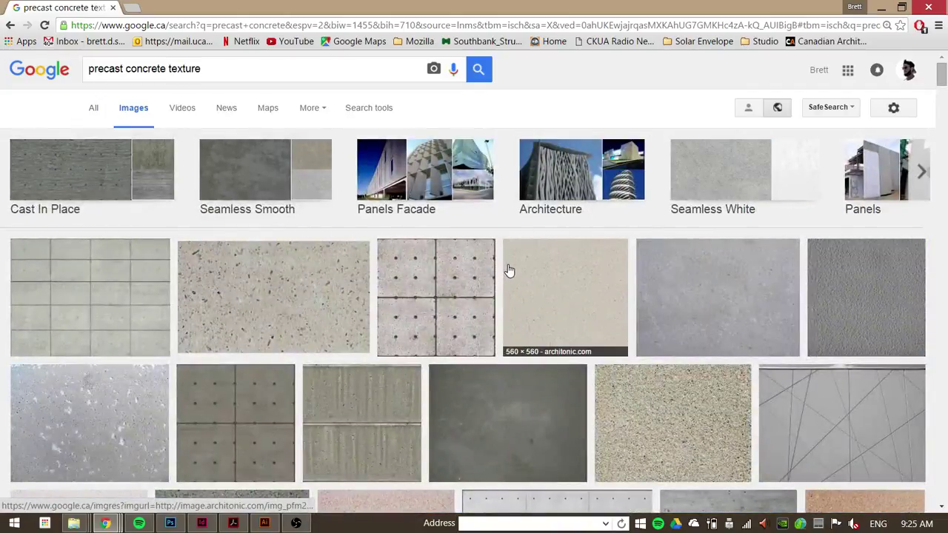
Look over the precast concrete texture images and limit the results to Large size.
scroll(363, 244, "down", 1)
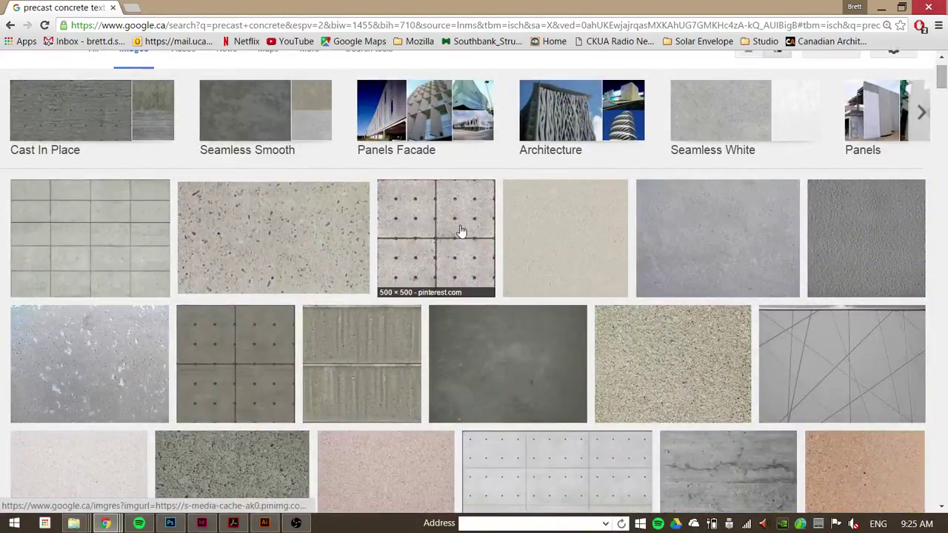
scroll(299, 267, "down", 5)
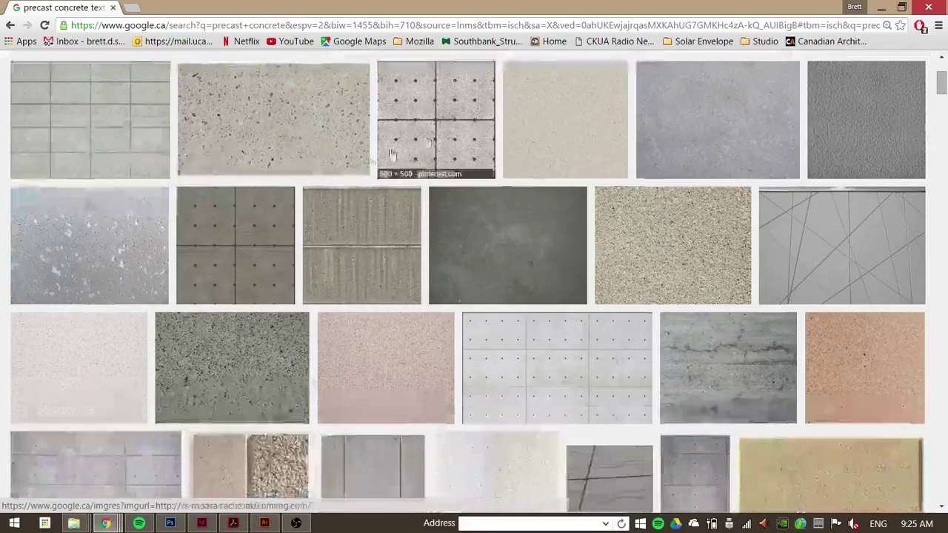
scroll(533, 190, "up", 5)
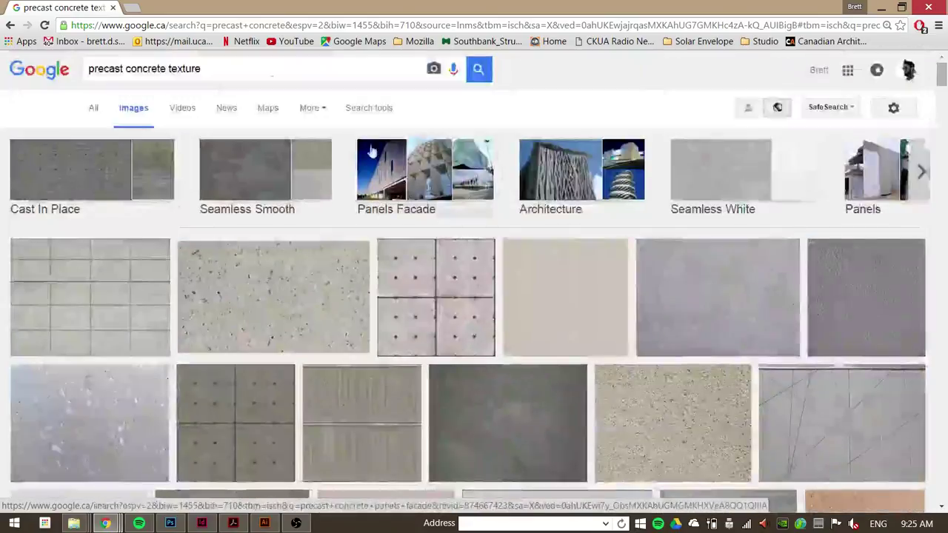
left_click(363, 110)
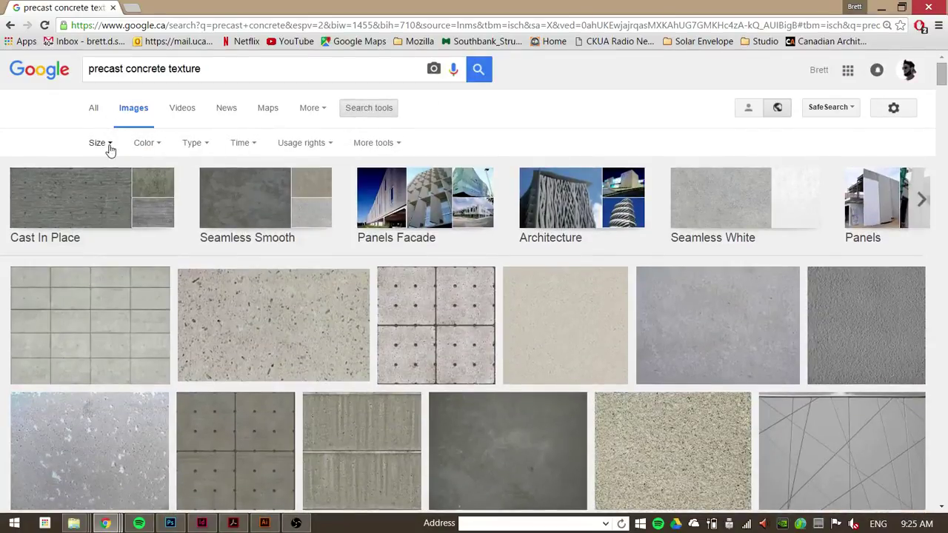
left_click(108, 144)
left_click(101, 182)
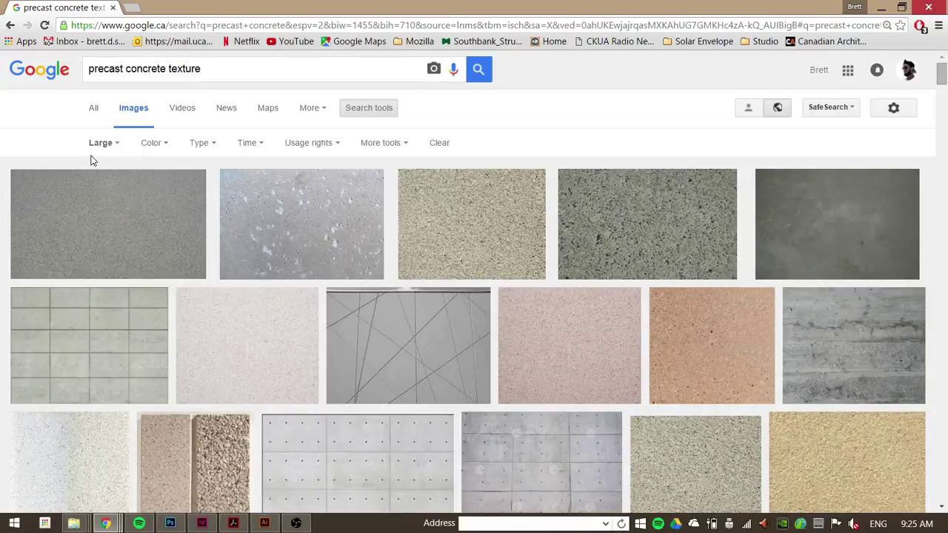
Copy the 1600 × 937 Tadao Ando tileable concrete texture image and paste it into the exploded drawing in Photoshop.
scroll(281, 303, "down", 1)
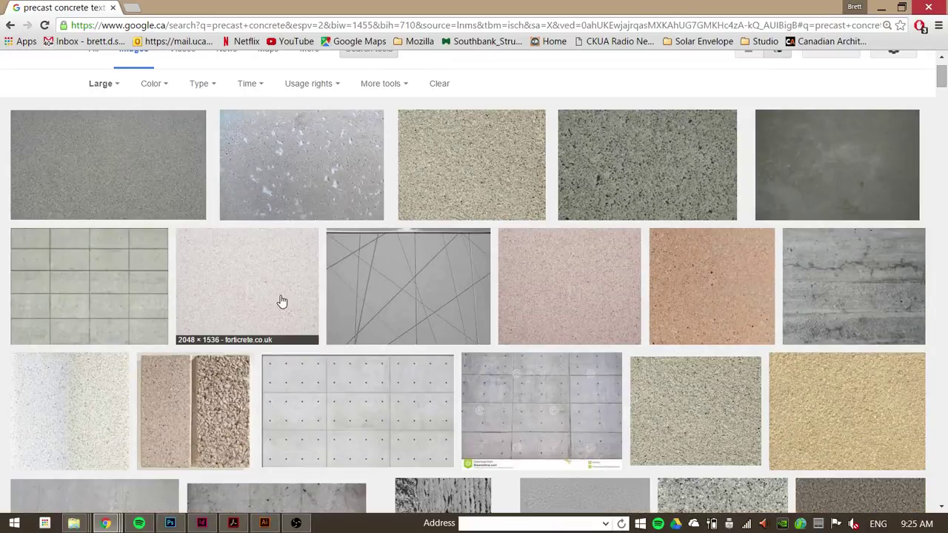
left_click(345, 393)
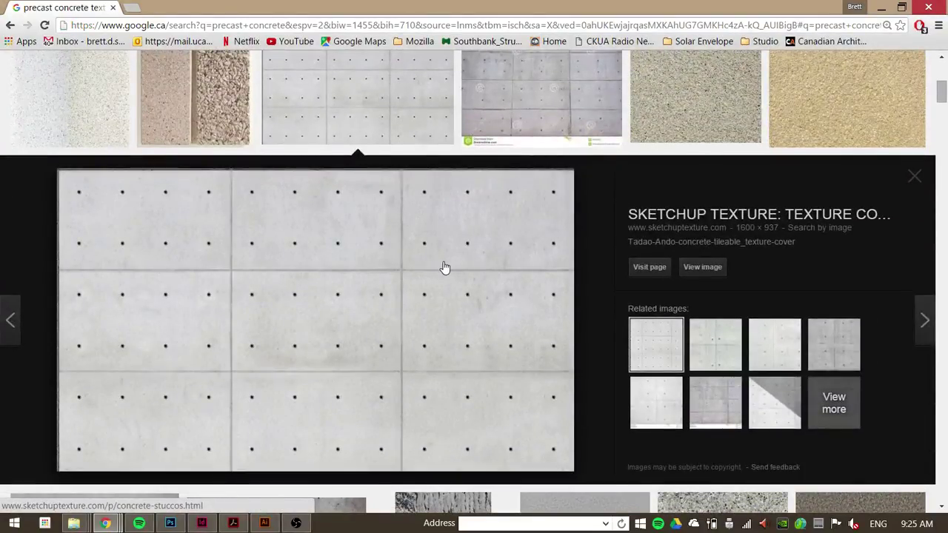
right_click(373, 290)
left_click(412, 418)
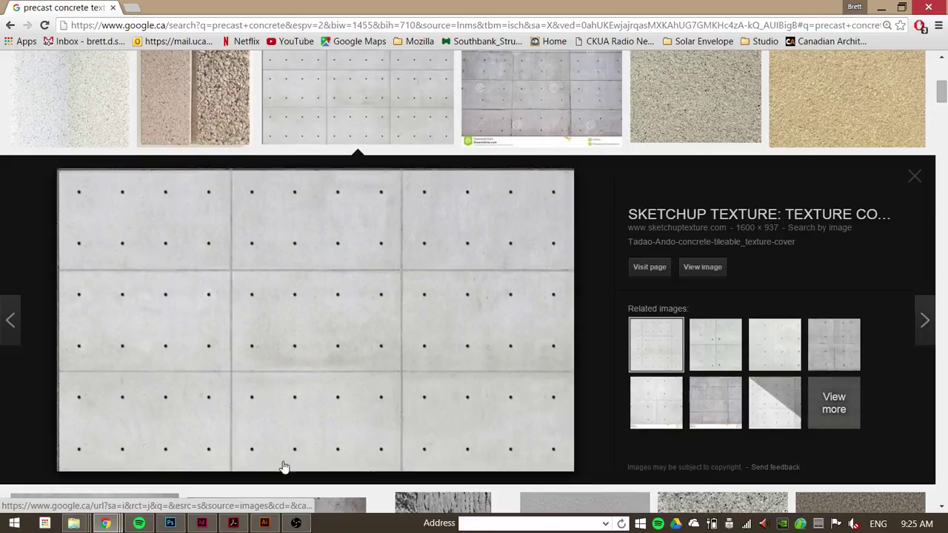
left_click(170, 524)
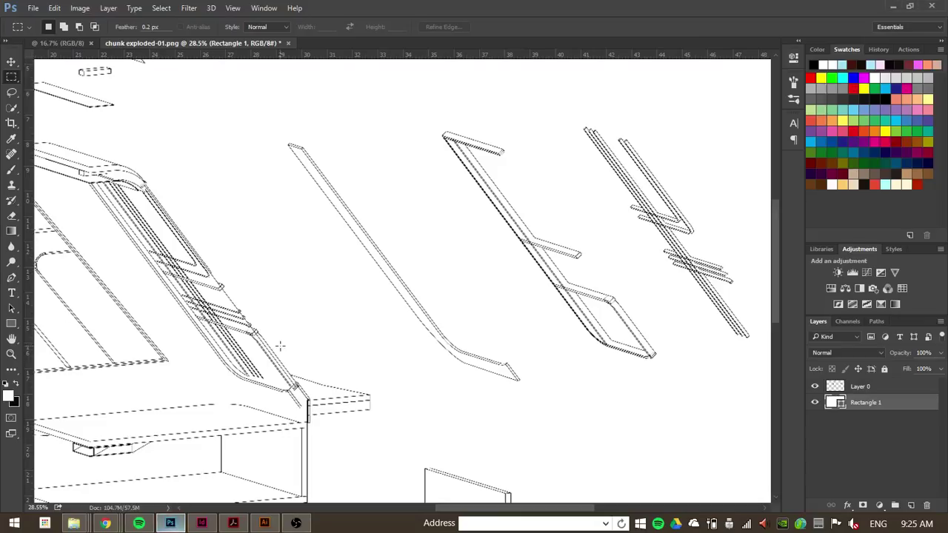
key("ctrl+v")
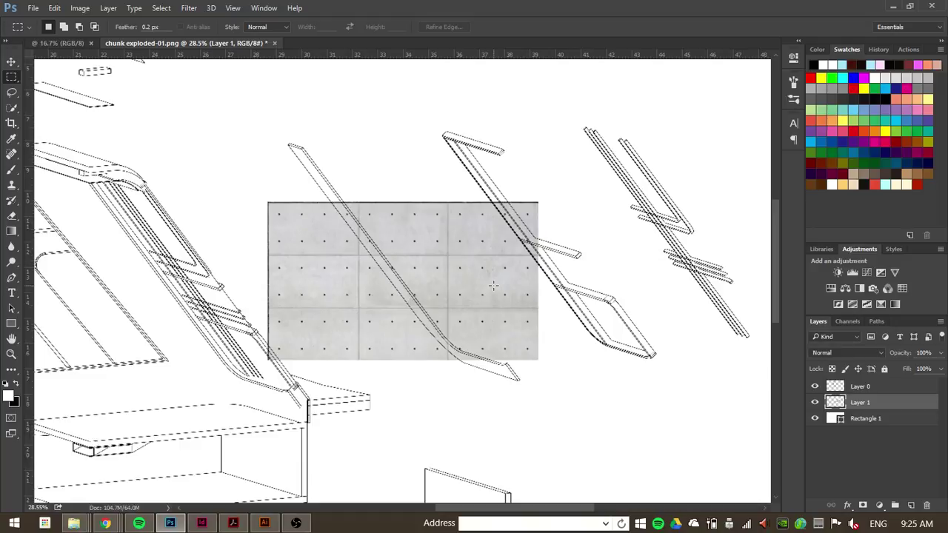
Free-transform the pasted concrete texture, moving it over the thin sloping panel and rotating it about 51° to follow the slope.
key("ctrl+t")
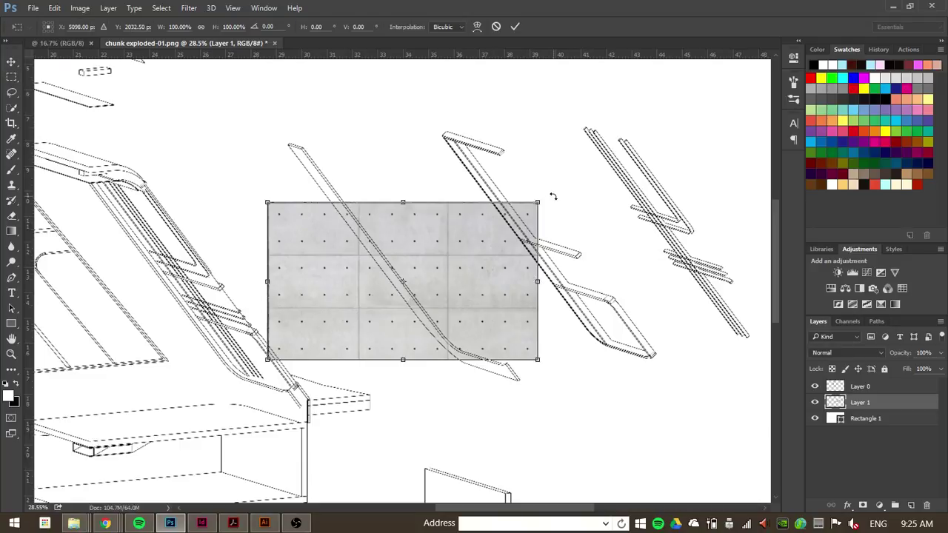
left_click_drag(455, 241, 470, 199)
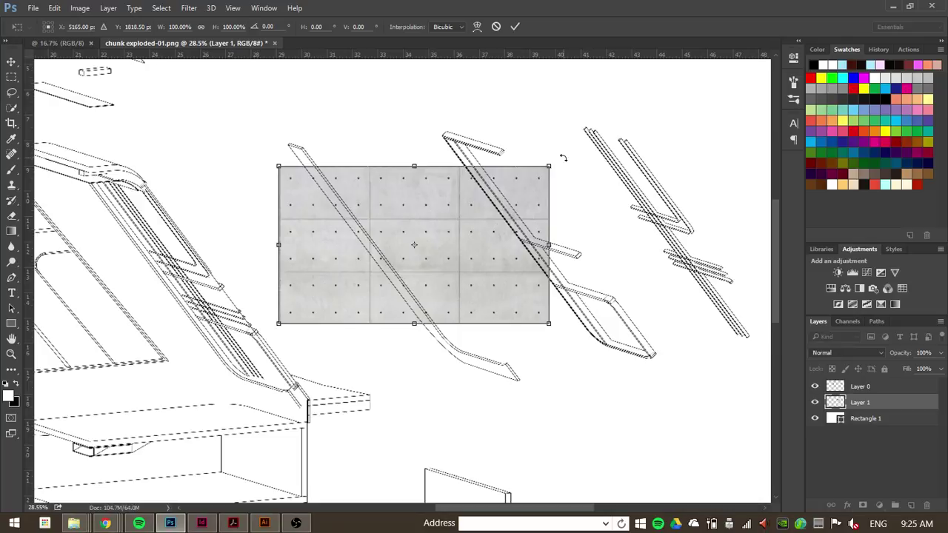
left_click_drag(499, 213, 427, 237)
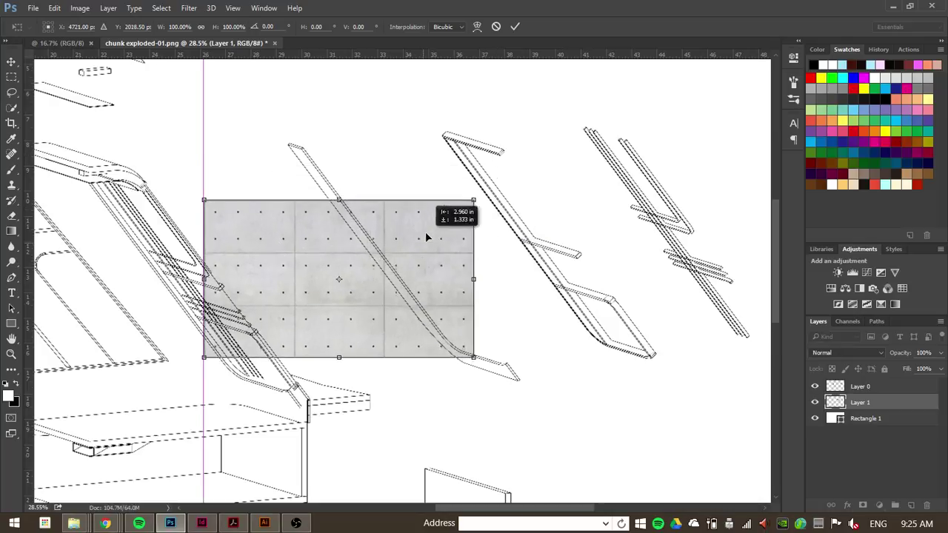
right_click(428, 238)
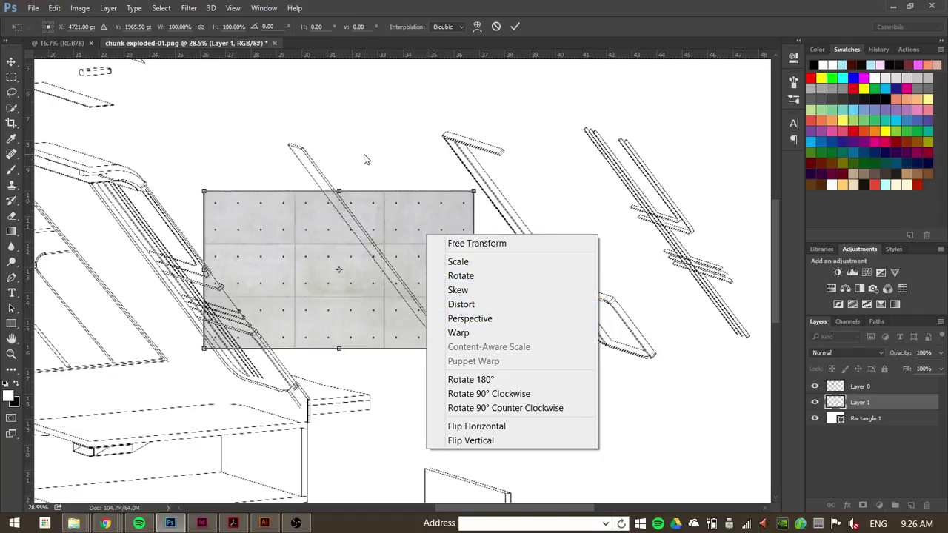
left_click(367, 248)
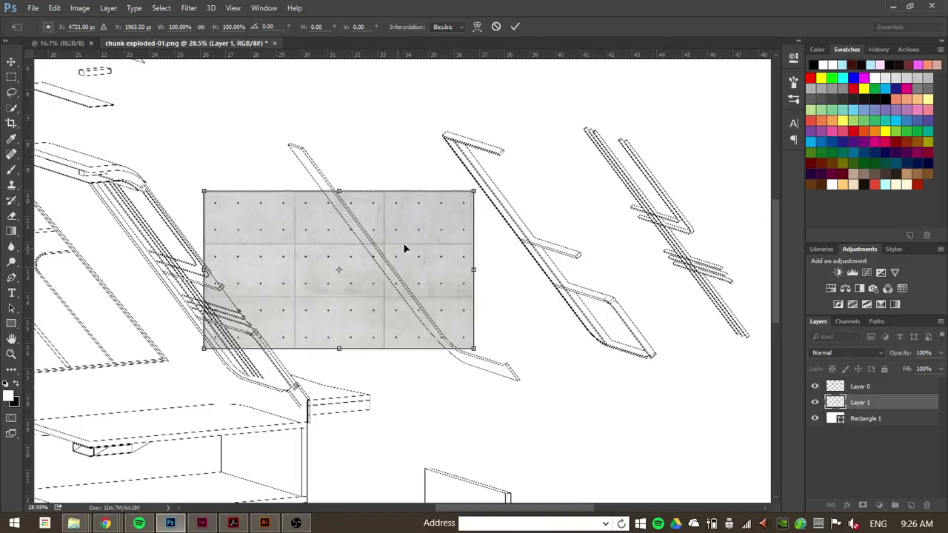
left_click_drag(404, 248, 423, 224)
left_click_drag(512, 157, 478, 279)
Skew the concrete texture to about -53° and reduce its height to about 59% to match the sloping panel's edges.
right_click(435, 269)
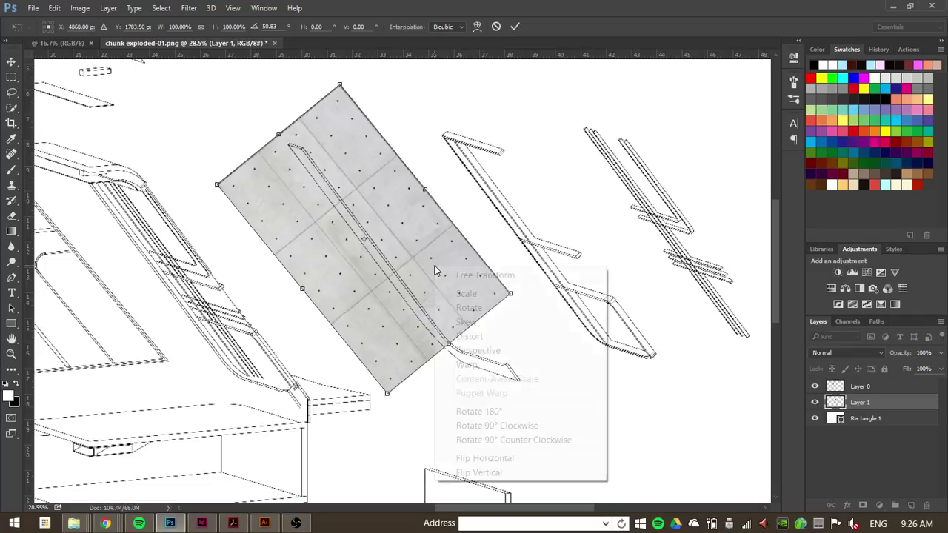
left_click(496, 356)
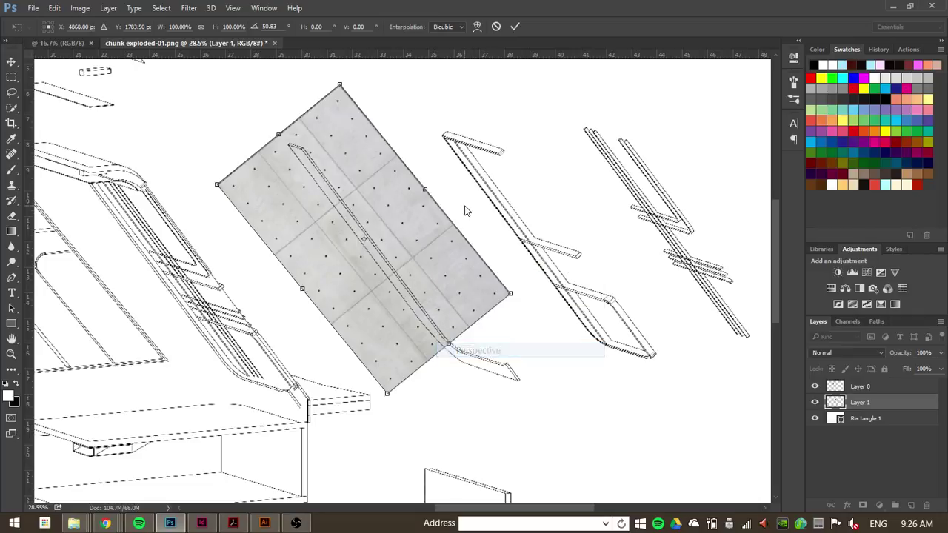
left_click_drag(425, 191, 447, 242)
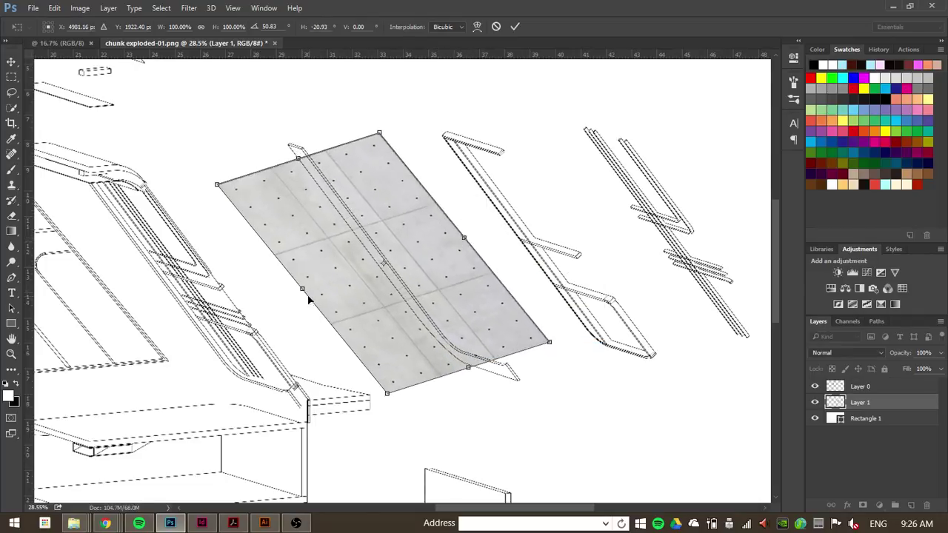
left_click_drag(303, 290, 276, 252)
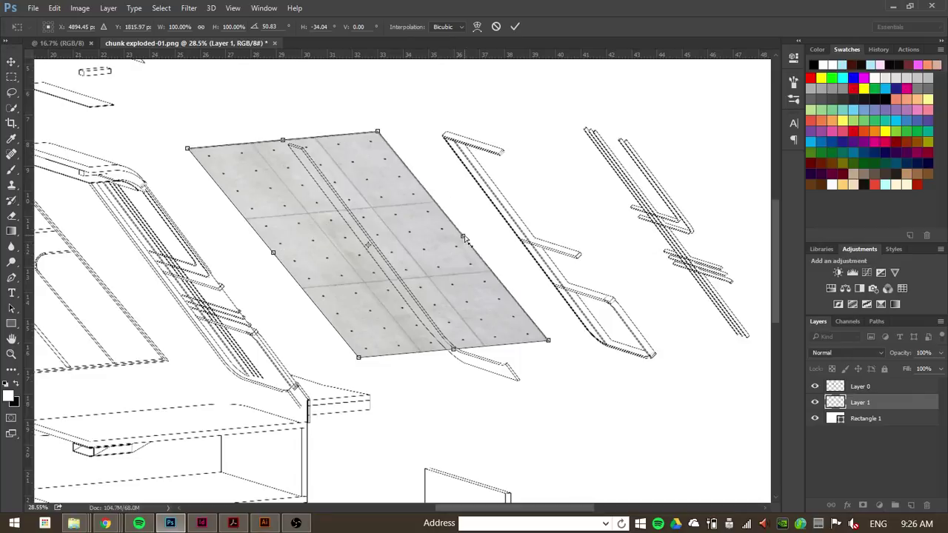
left_click_drag(465, 238, 506, 289)
left_click_drag(274, 255, 362, 203)
right_click(345, 211)
left_click(377, 247)
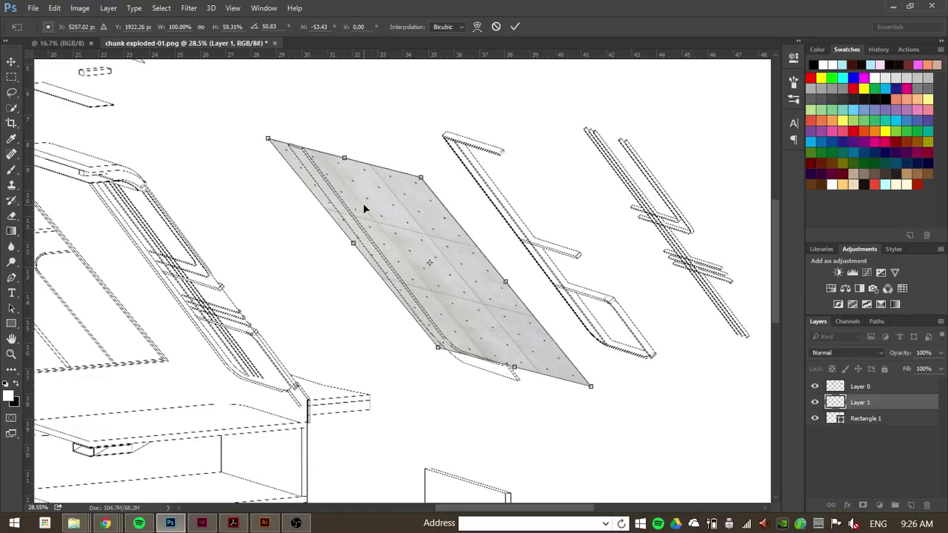
Scale the concrete texture's width to about 108% so it covers the panel's lower end.
right_click(487, 333)
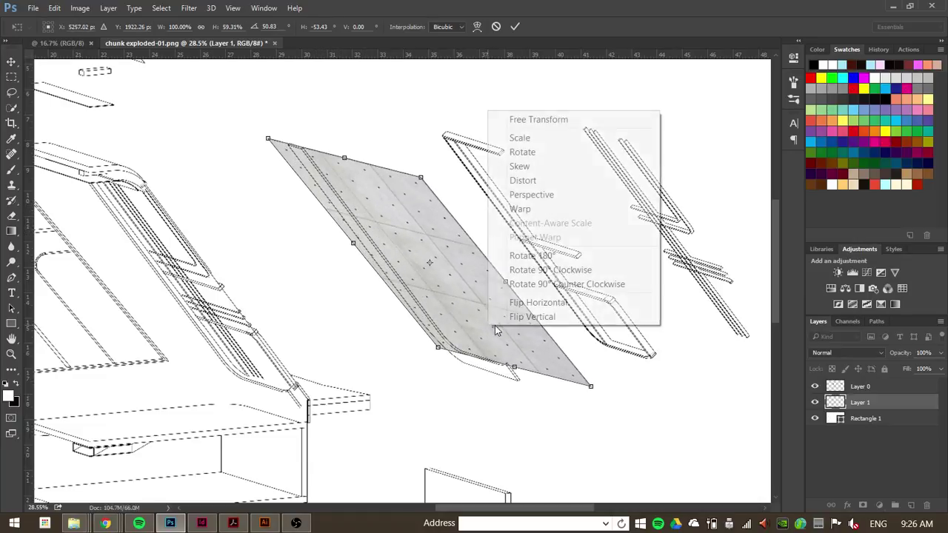
left_click(521, 139)
left_click_drag(513, 366, 527, 383)
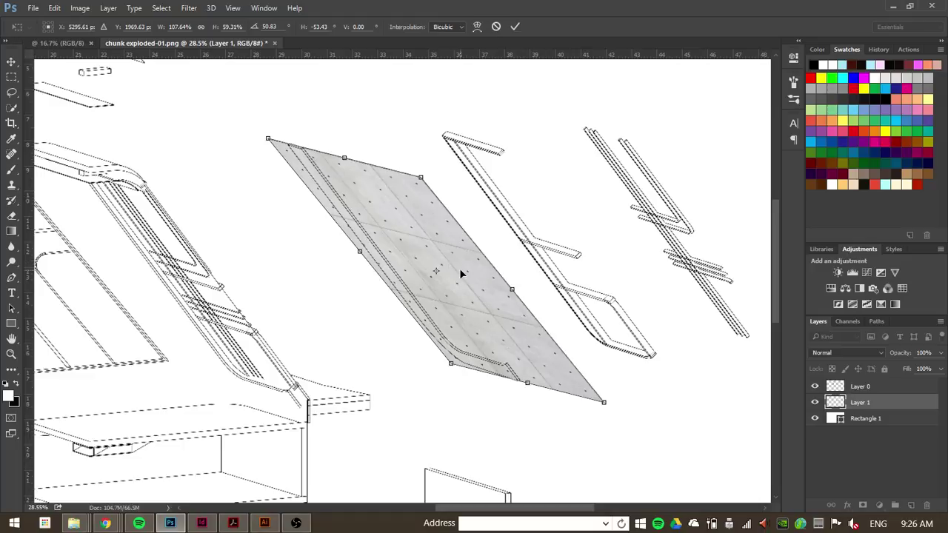
Skew the concrete texture further to about -57°, nudge it over the panel outline and apply the transform.
right_click(480, 297)
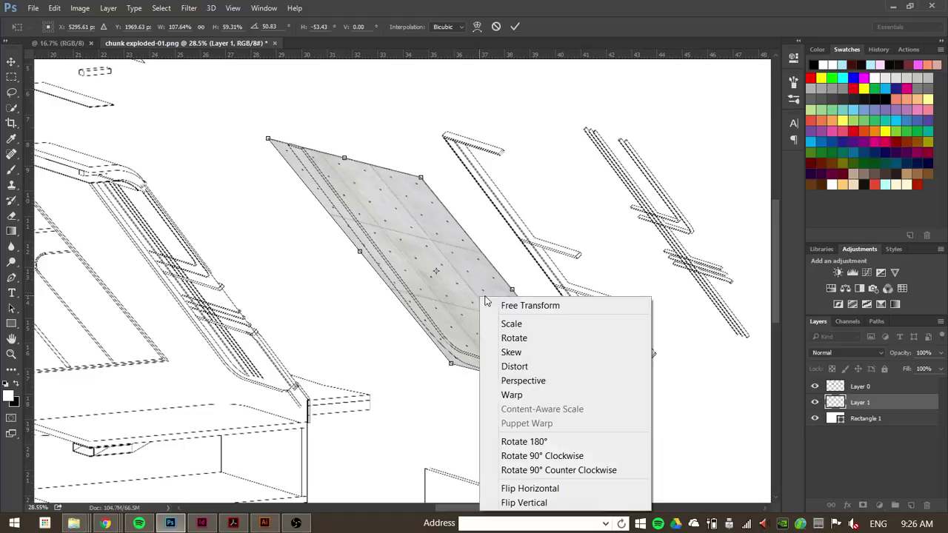
left_click(551, 381)
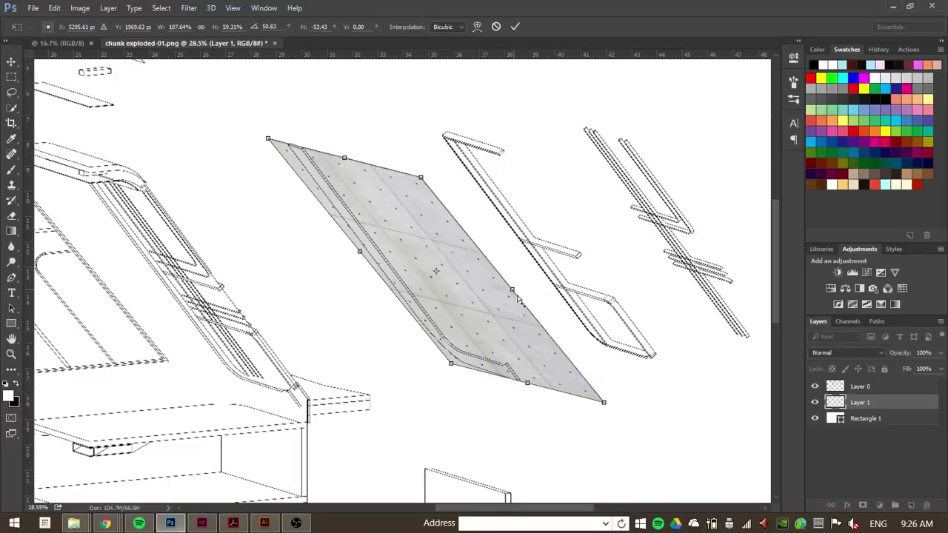
left_click_drag(518, 300, 524, 302)
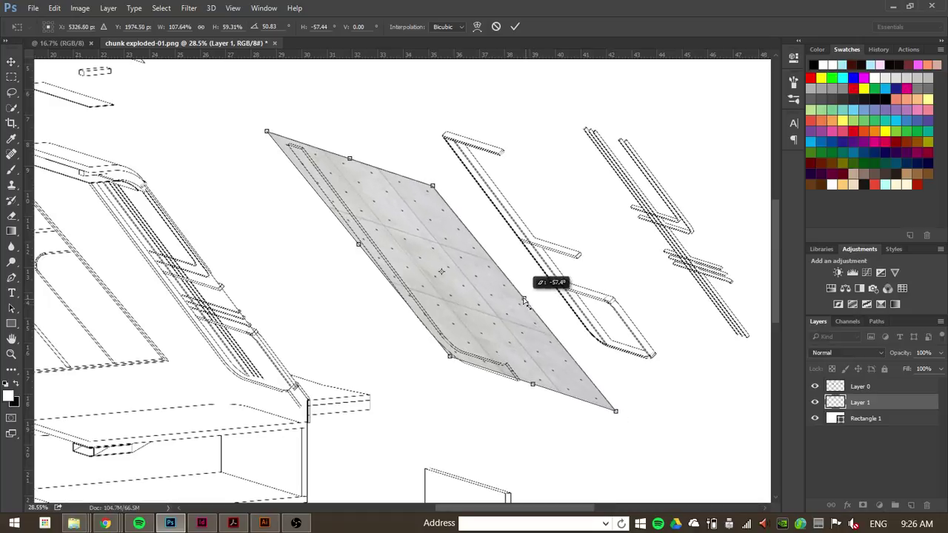
right_click(525, 302)
left_click(460, 279)
mouse_move(464, 295)
left_mouse_down()
mouse_move(450, 294)
mouse_move(464, 299)
left_mouse_up()
key("Return")
Outline the thin sloping panel on the concrete texture layer with the Polygonal Lasso, following its curved lower end, and close the selection.
key("m")
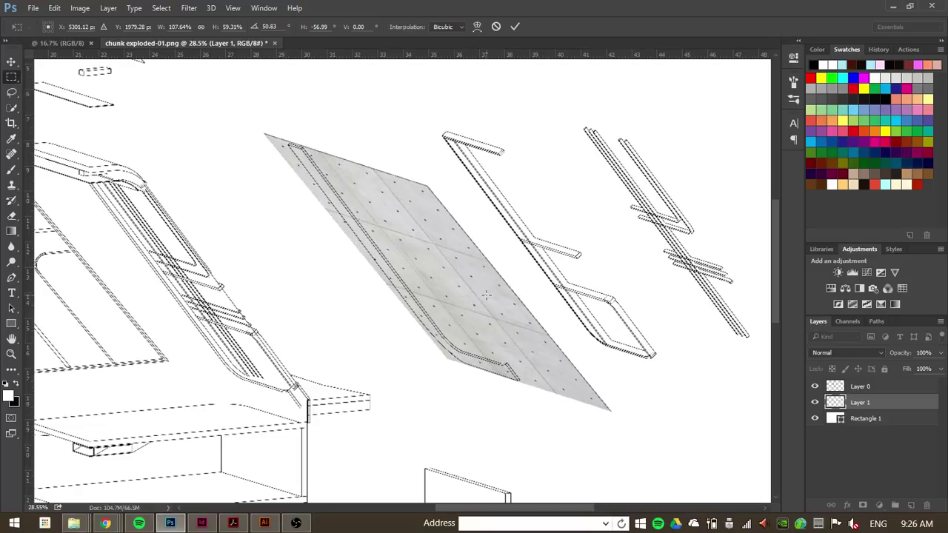
scroll(359, 311, "up", 5)
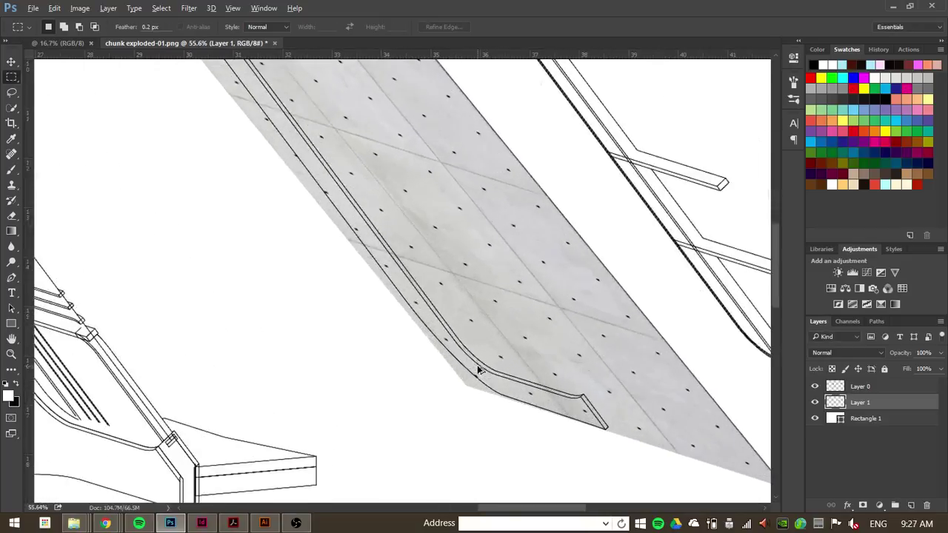
scroll(481, 366, "down", 3)
scroll(437, 314, "up", 1)
scroll(376, 235, "down", 2)
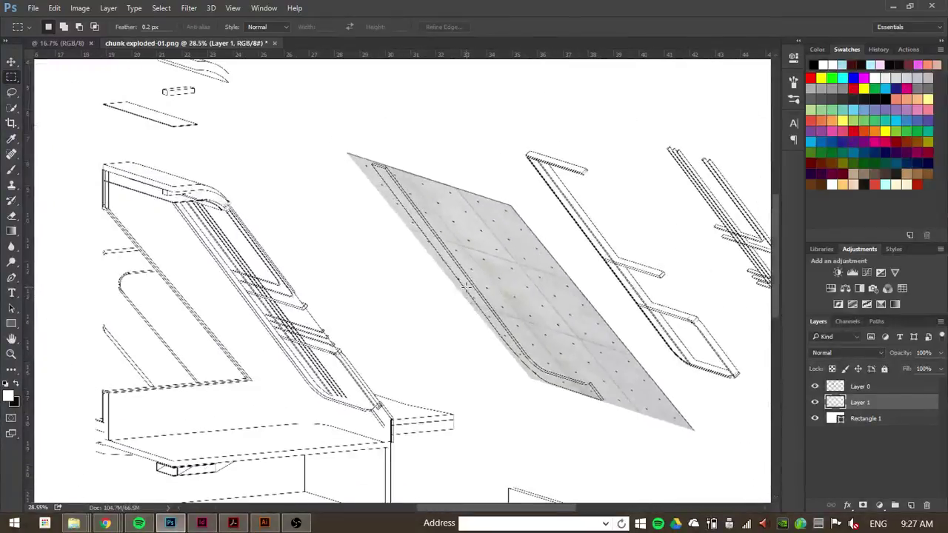
left_click(13, 81)
left_click(12, 94)
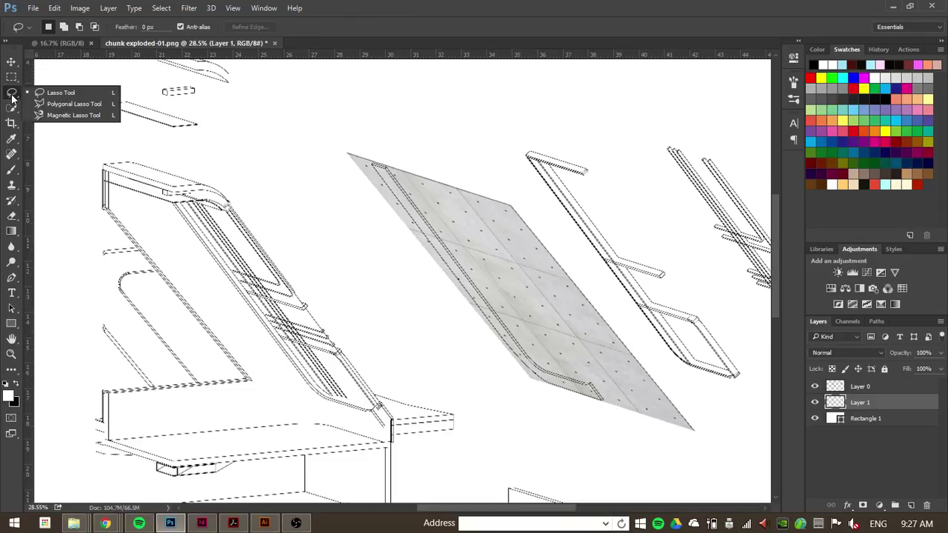
left_click(51, 103)
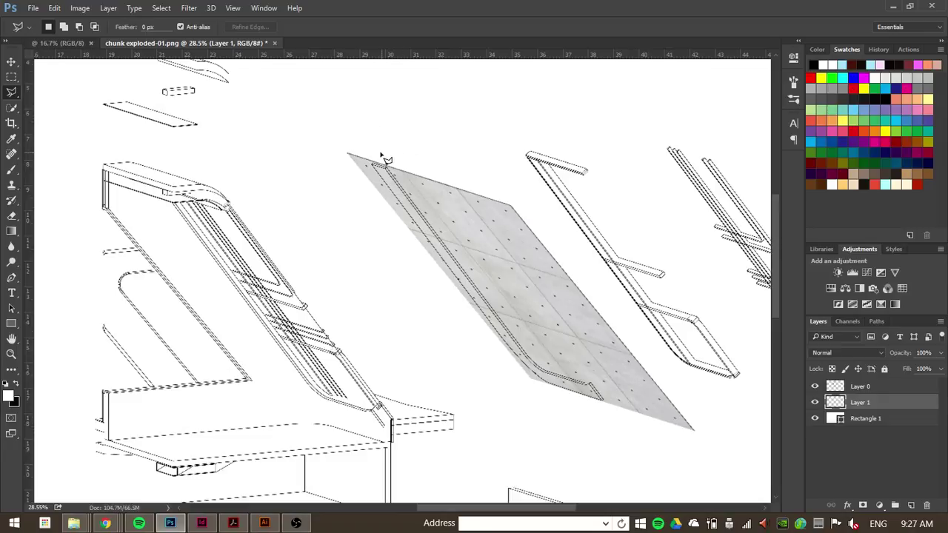
scroll(392, 179, "up", 2)
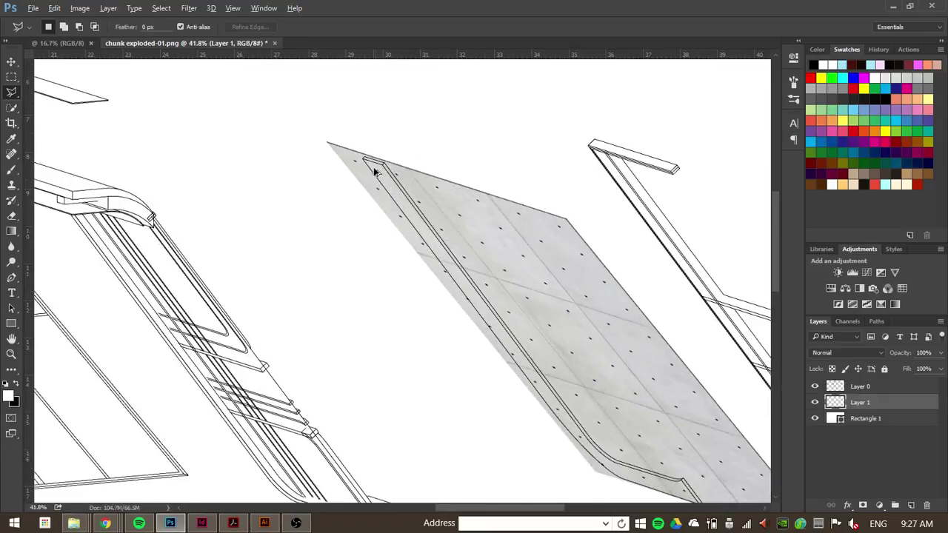
scroll(376, 172, "up", 2)
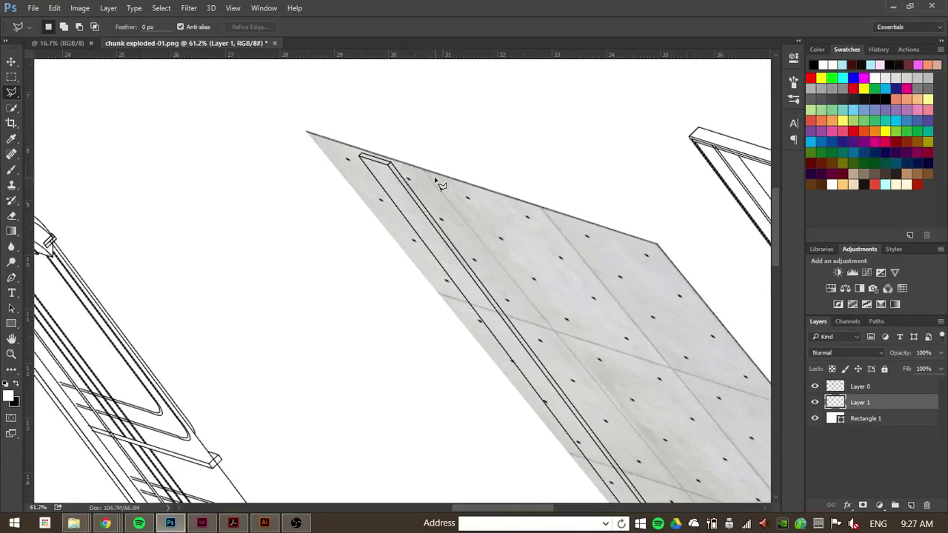
left_click(360, 158)
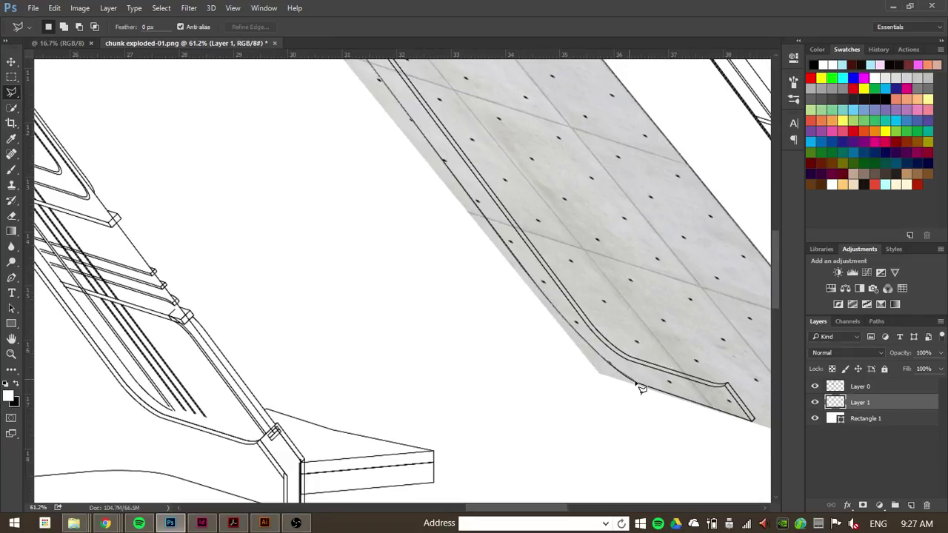
left_click(754, 422)
double_click(291, 108)
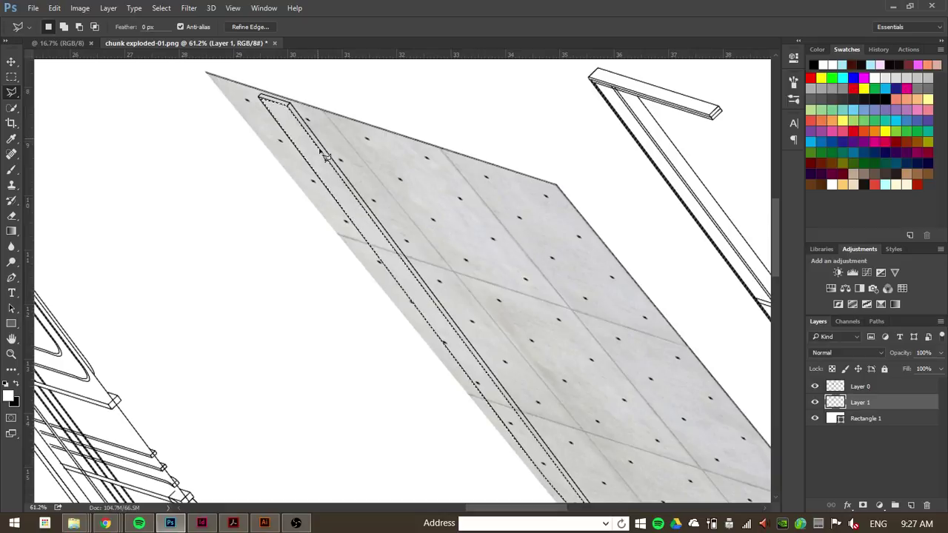
Add a layer mask to Layer 1 from the selection so the concrete is confined to the sloping panel.
scroll(314, 159, "down", 3)
scroll(350, 172, "right", 4)
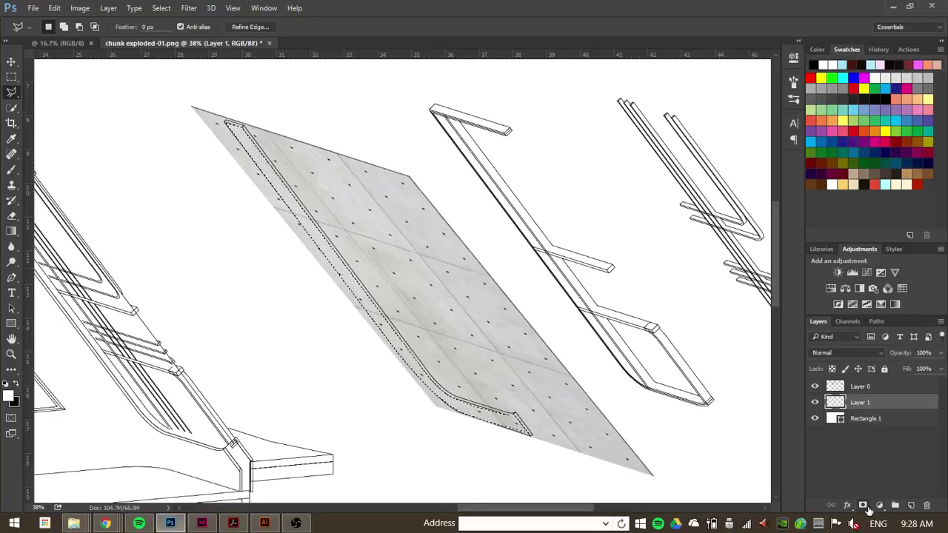
left_click(864, 506)
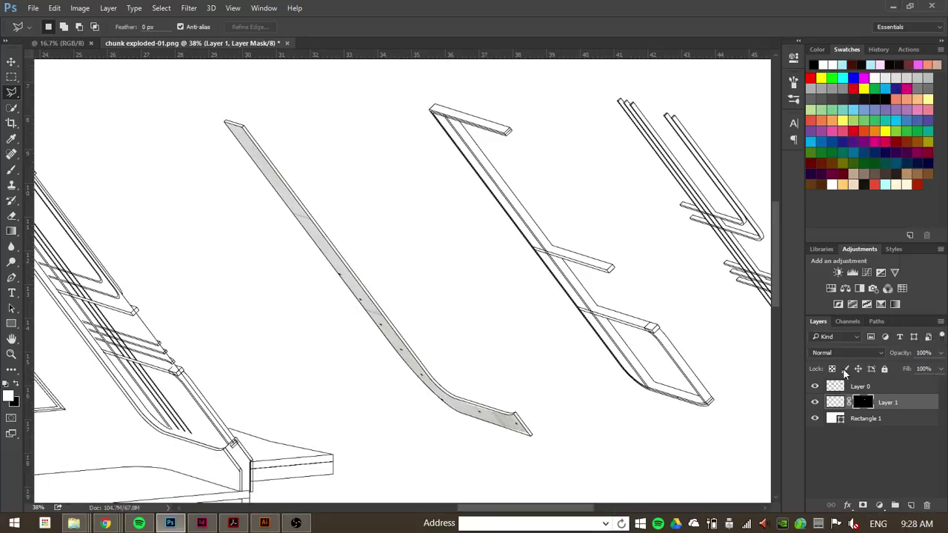
Disable Layer 1's mask to reveal the uncut concrete texture, and enable the mask again.
right_click(863, 402)
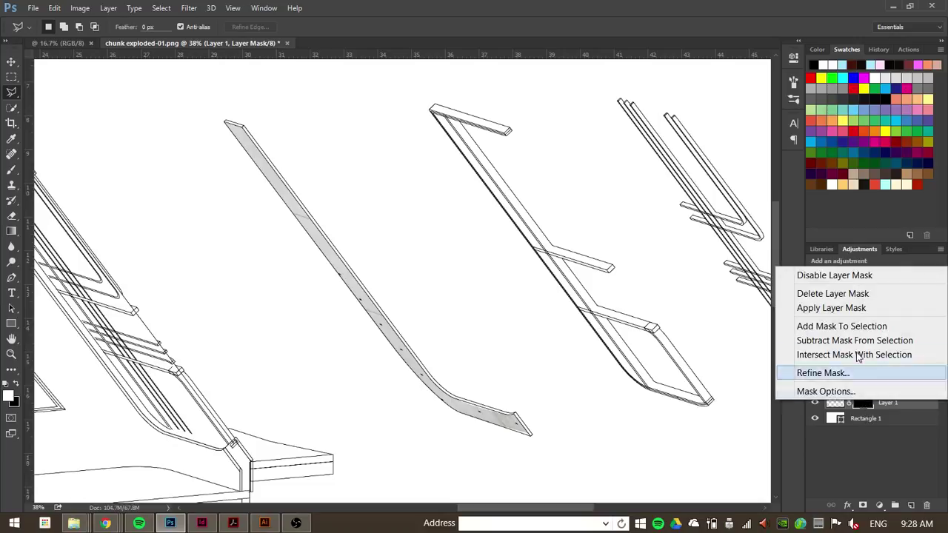
left_click(830, 276)
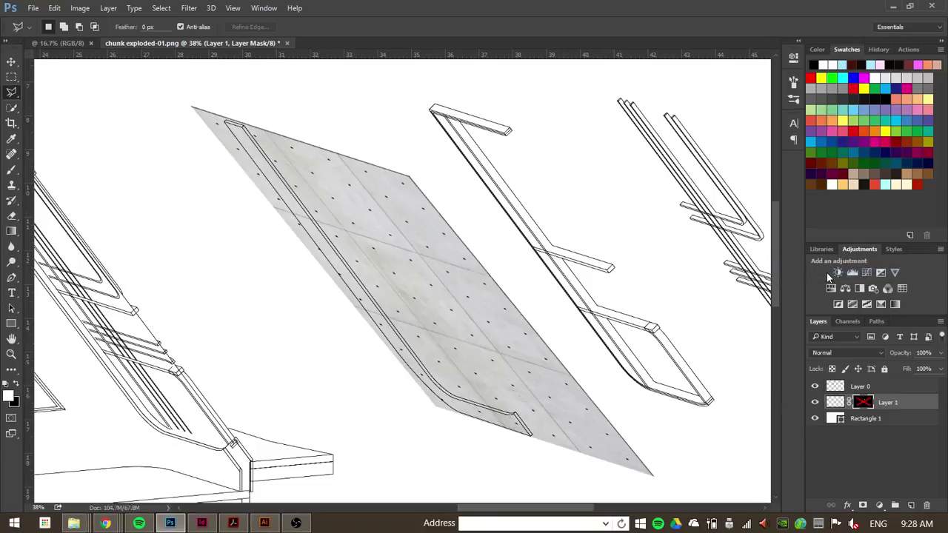
right_click(864, 403)
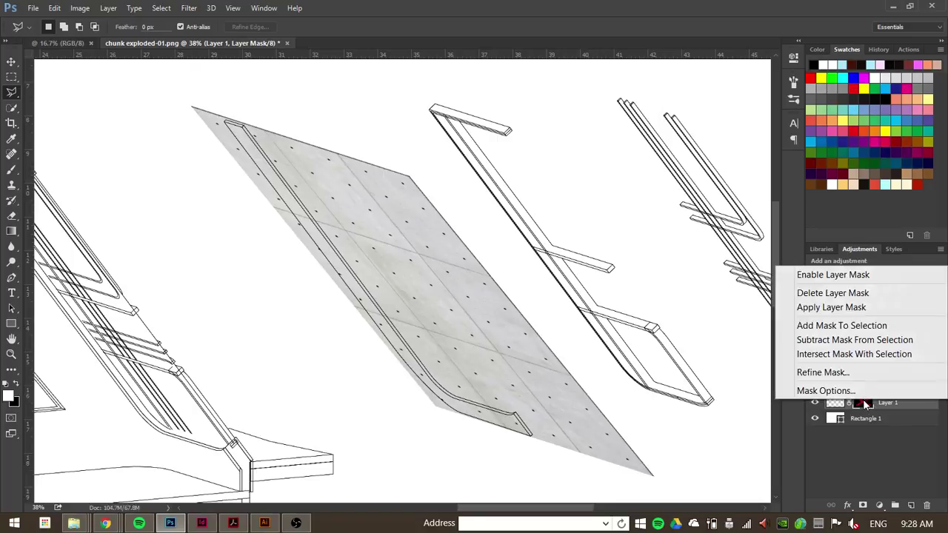
left_click(832, 274)
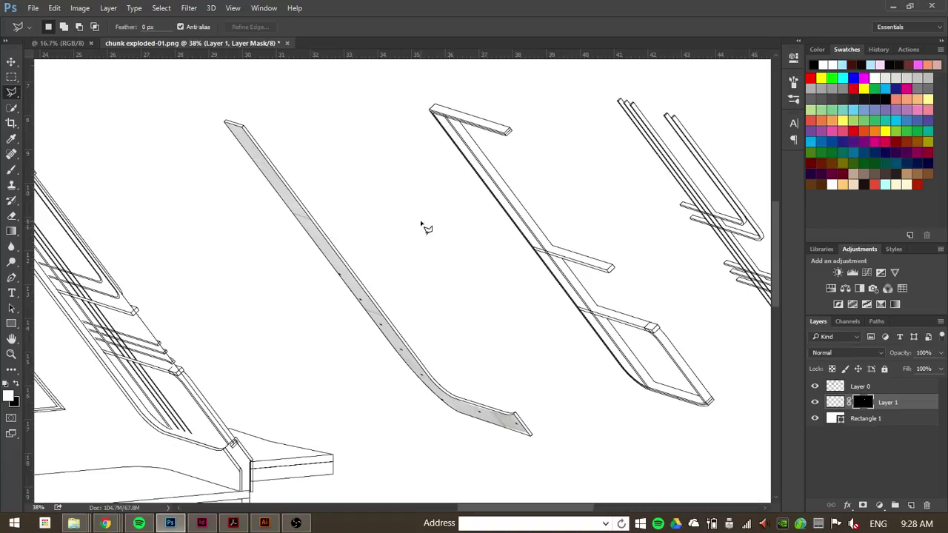
Duplicate the masked concrete layer below Layer 0 and delete the layer mask from the copy.
scroll(502, 254, "down", 4)
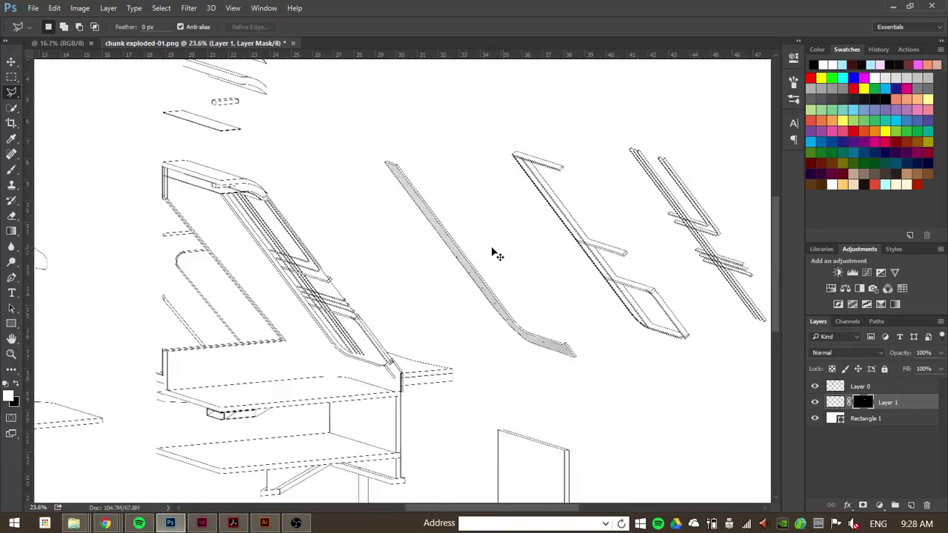
scroll(495, 253, "down", 4)
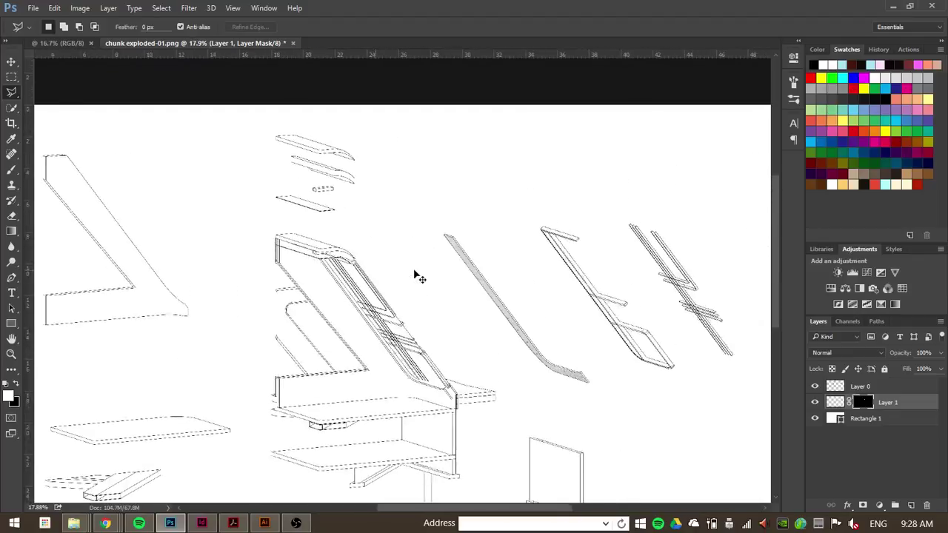
scroll(663, 307, "down", 1)
scroll(600, 201, "up", 5)
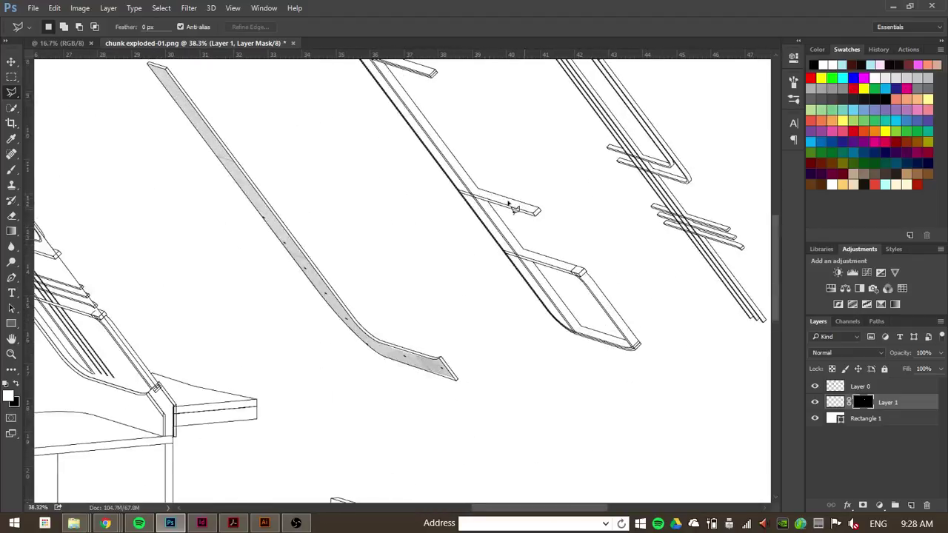
scroll(282, 189, "up", 3)
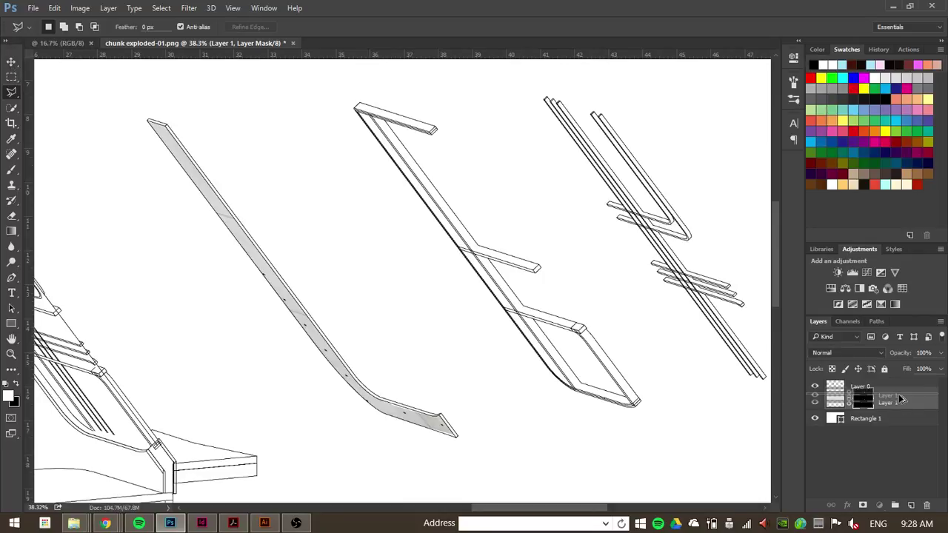
left_click_drag(903, 398, 905, 391)
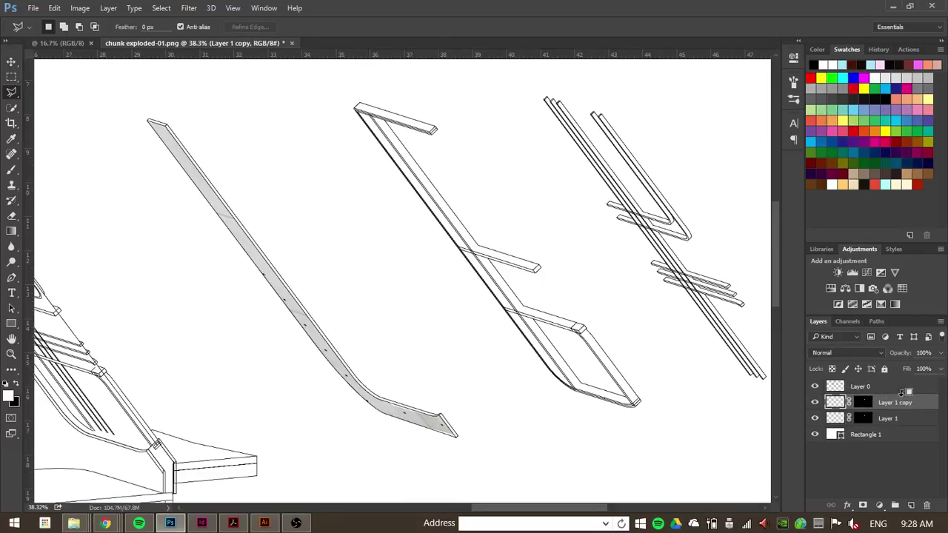
left_click(872, 407)
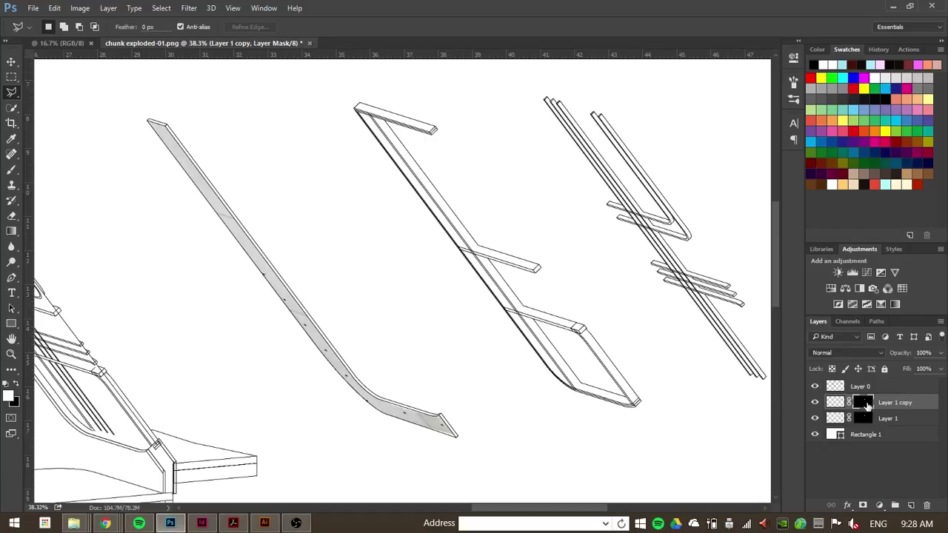
right_click(867, 404)
left_click(830, 294)
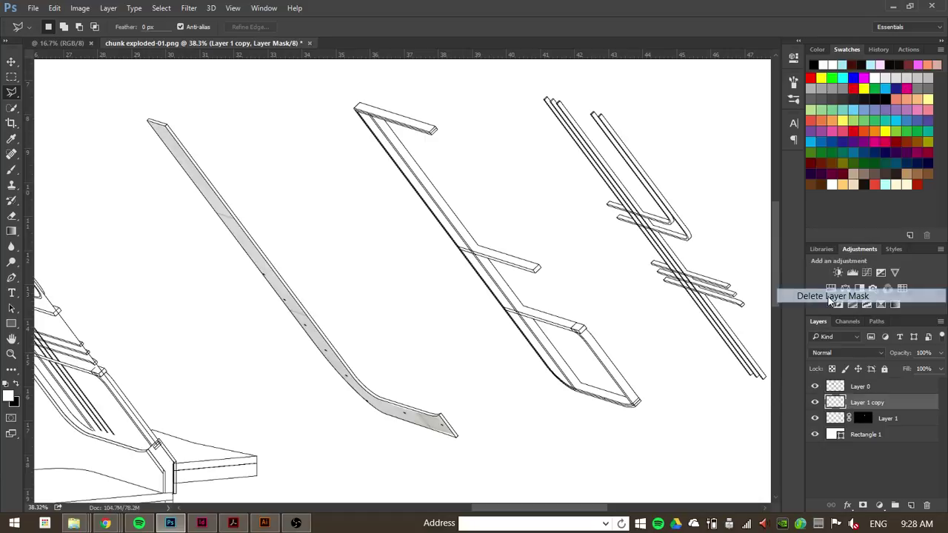
Try the unmasked concrete copy over the neighbouring sloping frame, and remove the copied layer.
key("v")
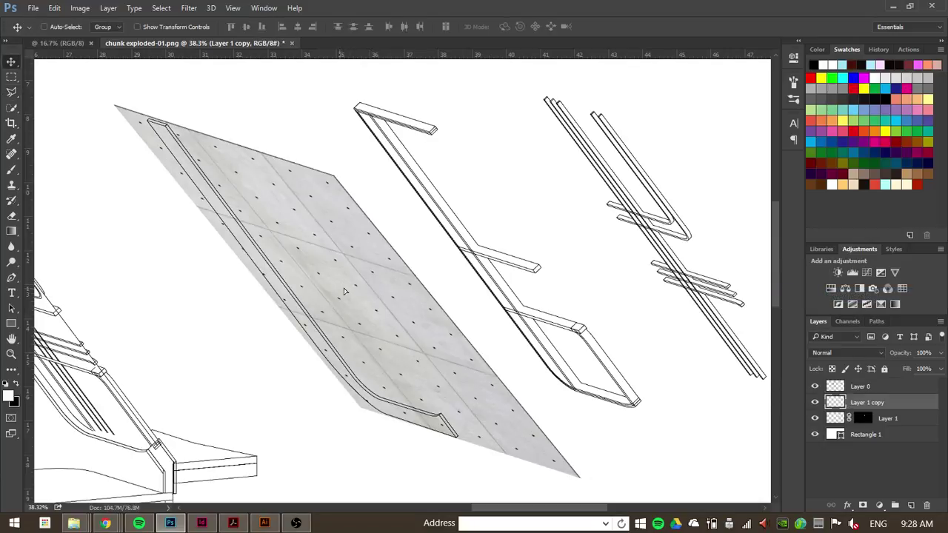
left_click_drag(344, 292, 537, 273)
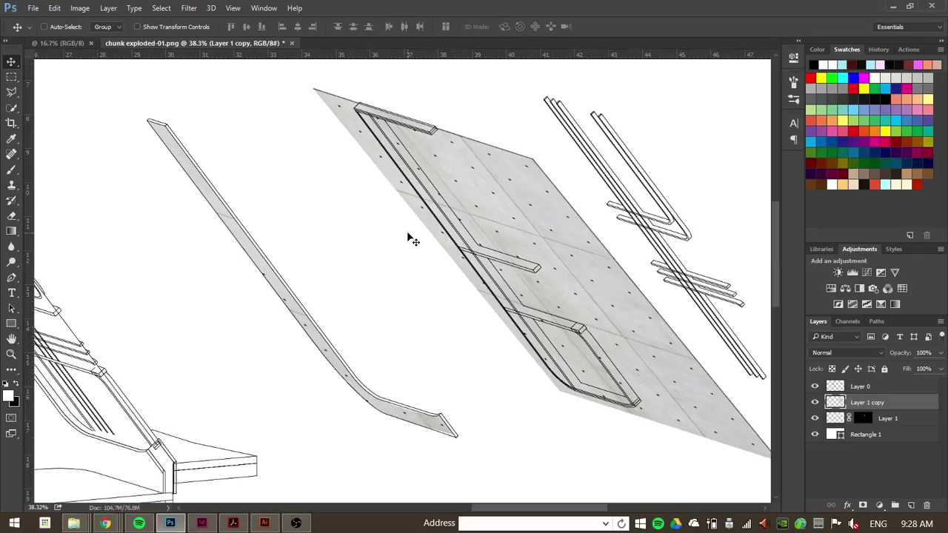
key("Delete")
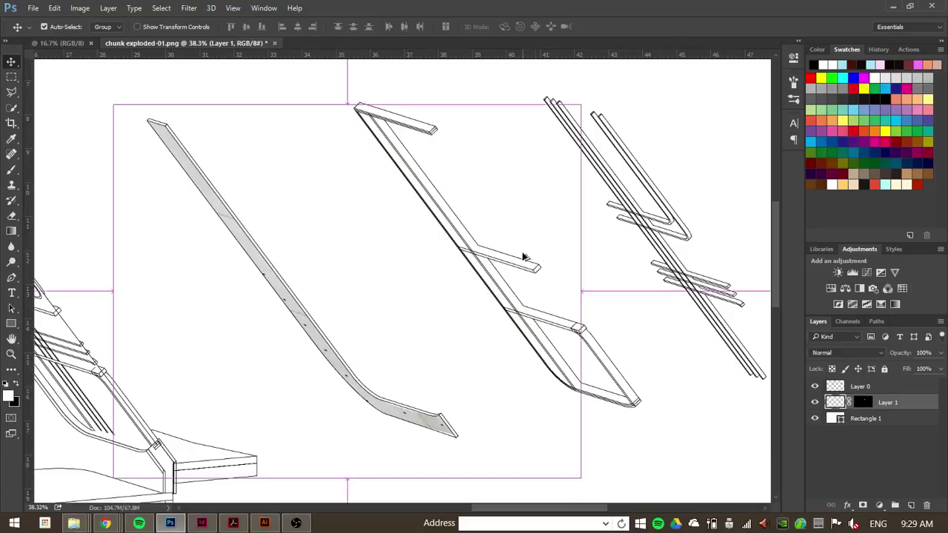
scroll(523, 258, "down", 2)
scroll(516, 266, "left", 6)
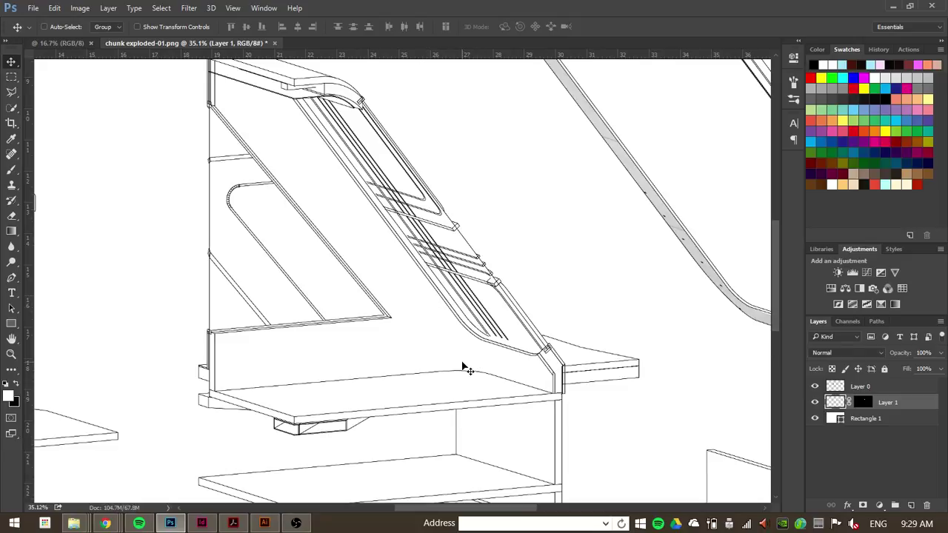
scroll(464, 366, "down", 3)
scroll(487, 326, "down", 1)
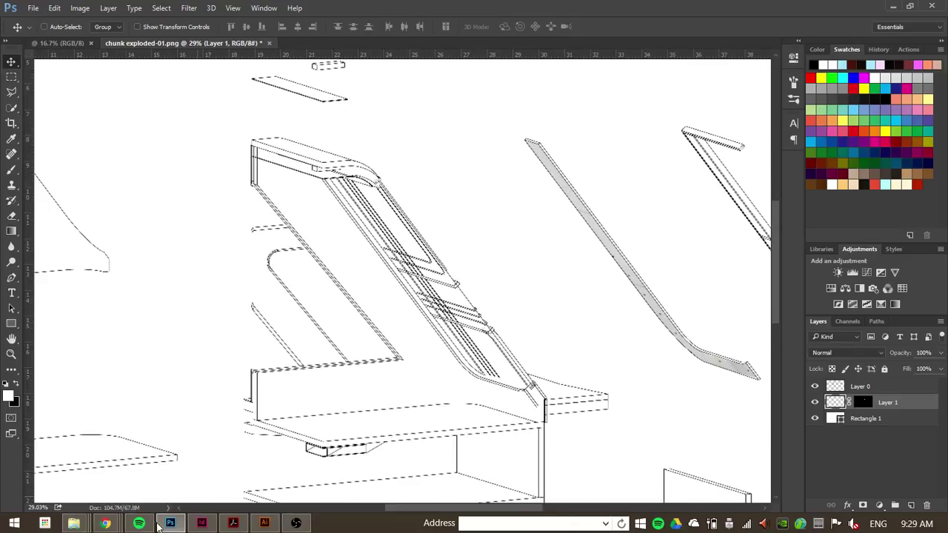
Switch to the precast concrete results in Chrome and search Google Images for "pink texture" instead.
mouse_move(105, 524)
left_click(378, 460)
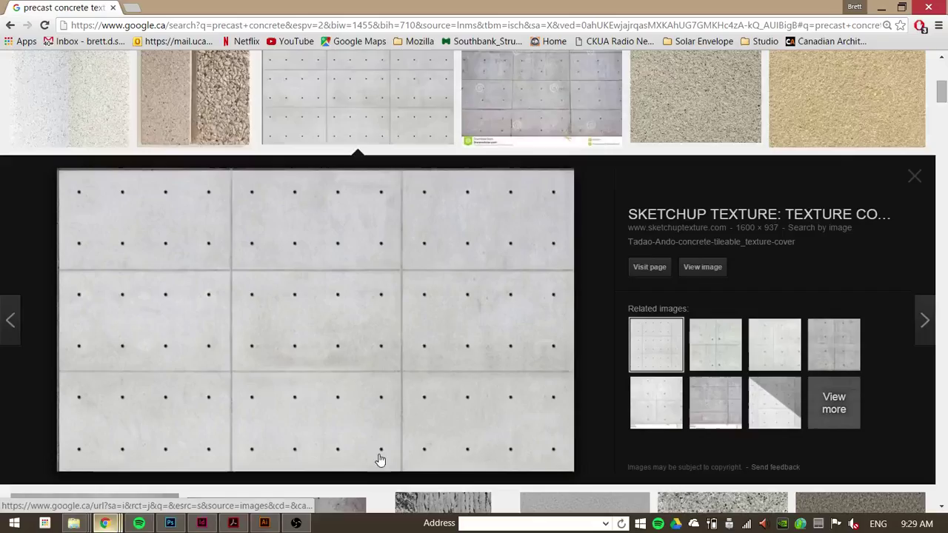
scroll(143, 151, "up", 5)
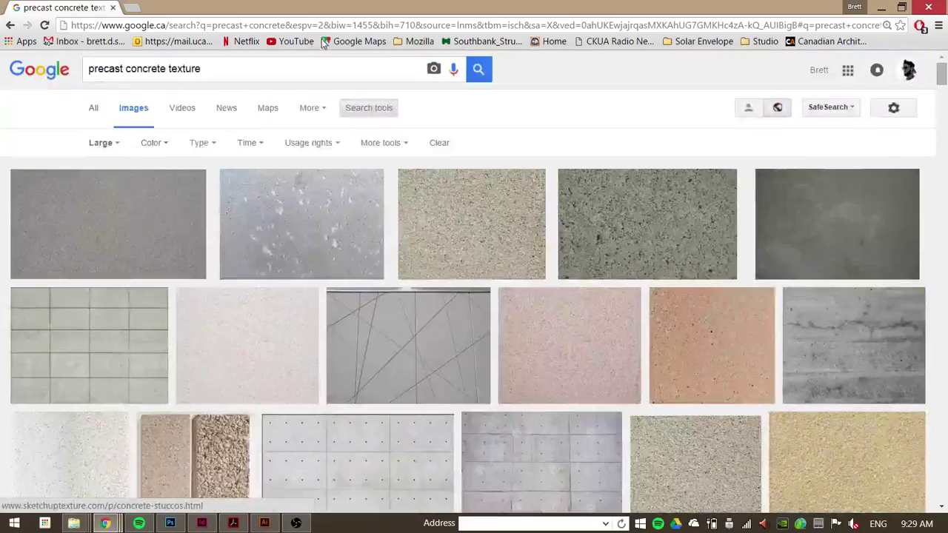
left_click(228, 68)
type("pionk")
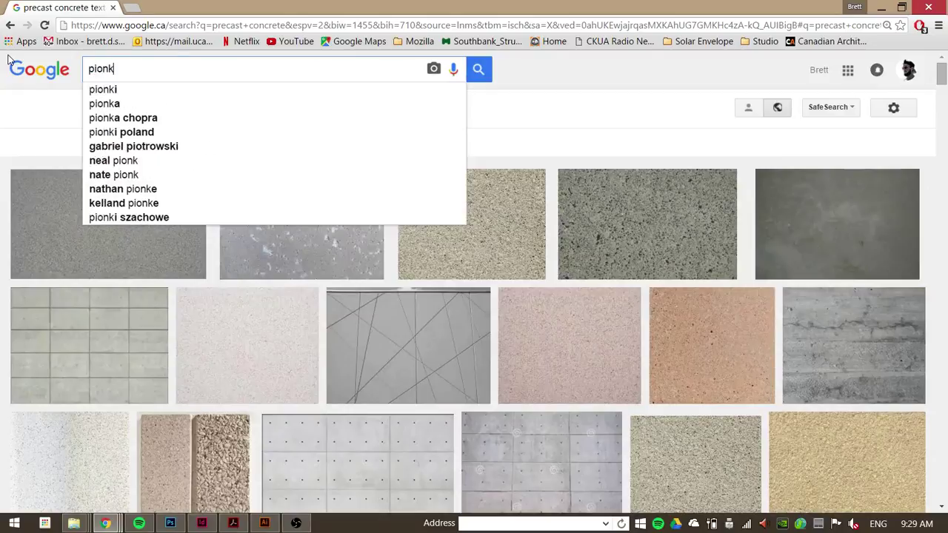
key("BackSpace")
key("BackSpace")
key("BackSpace")
type("nk te")
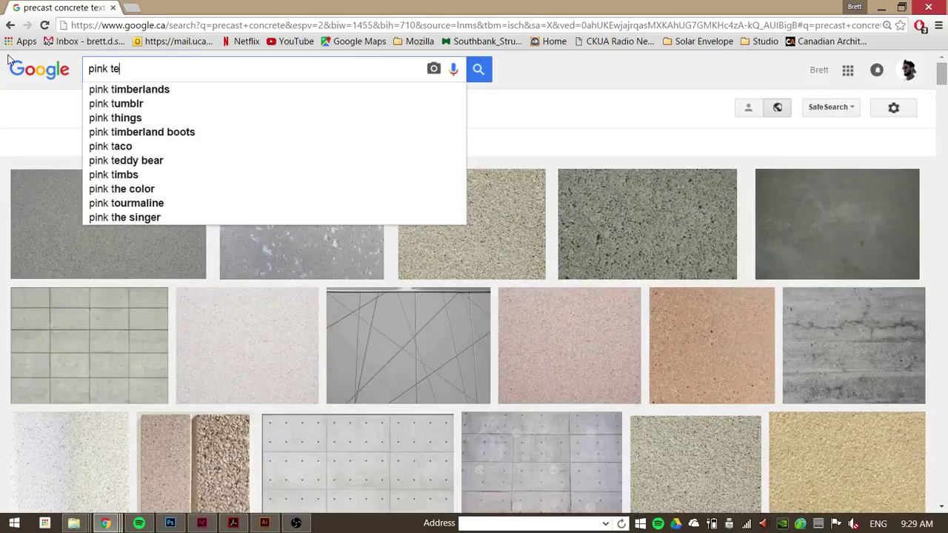
type("xture")
key("Return")
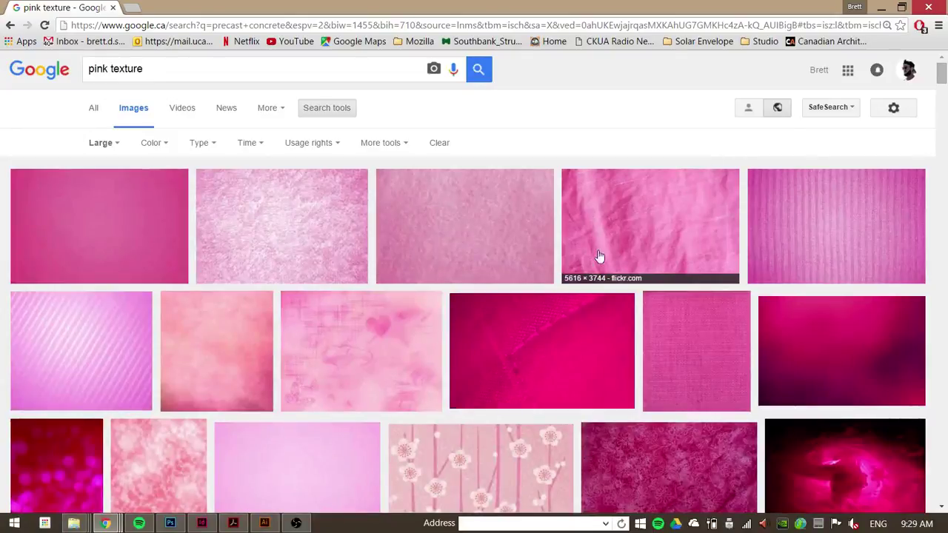
Preview the pink woven silk fabric texture and the pink blossom wallpaper among the image results.
left_click(641, 232)
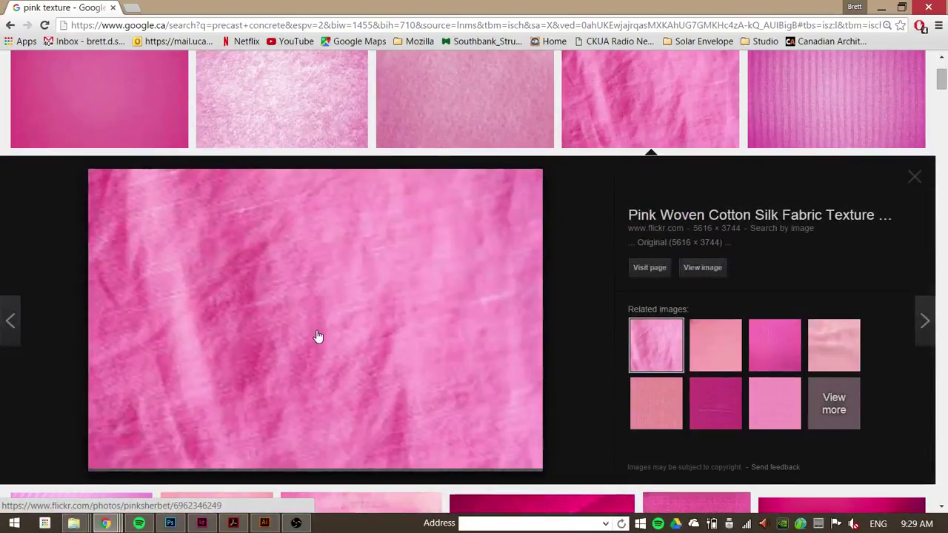
scroll(452, 339, "up", 2)
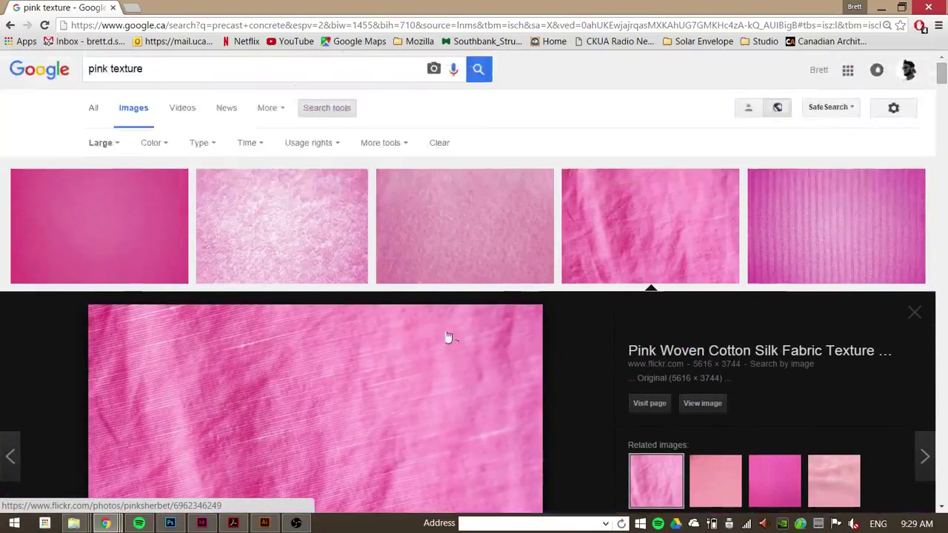
scroll(446, 334, "down", 4)
scroll(371, 244, "down", 2)
left_click(444, 357)
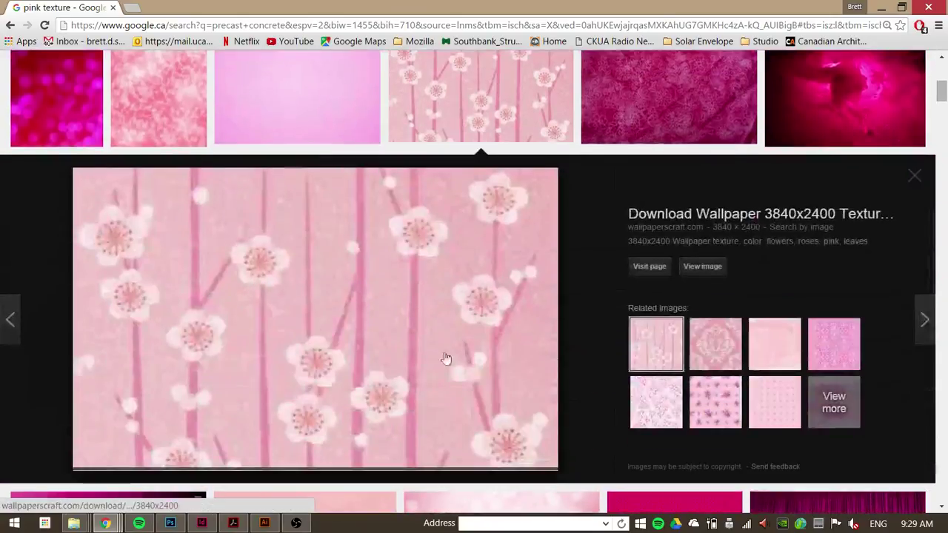
Copy the previewed pink blossom wallpaper image, switch to Photoshop and paste it into the exploded drawing.
right_click(339, 282)
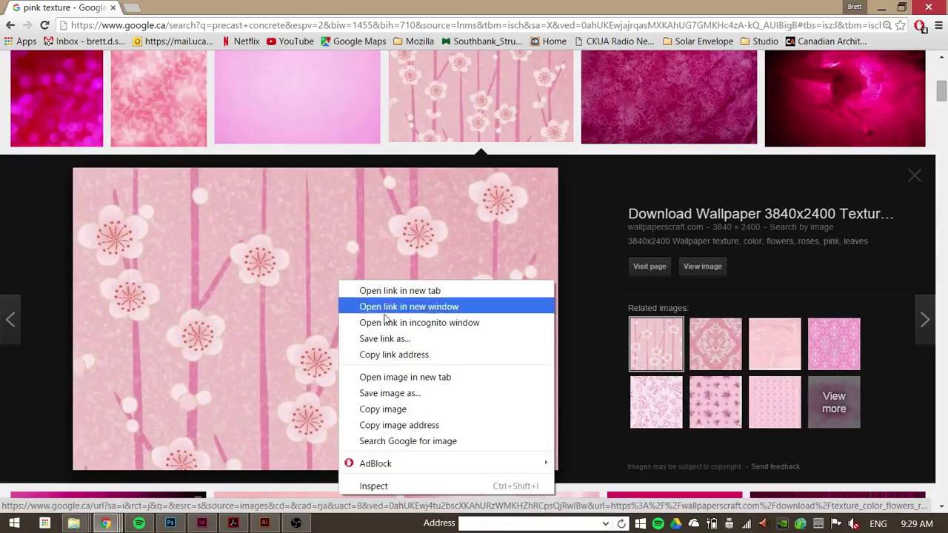
left_click(393, 409)
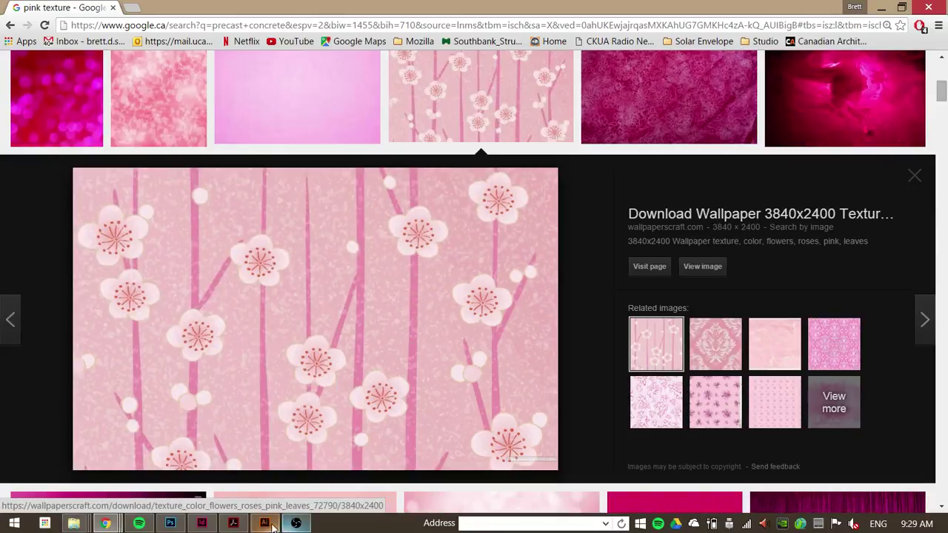
left_click(170, 524)
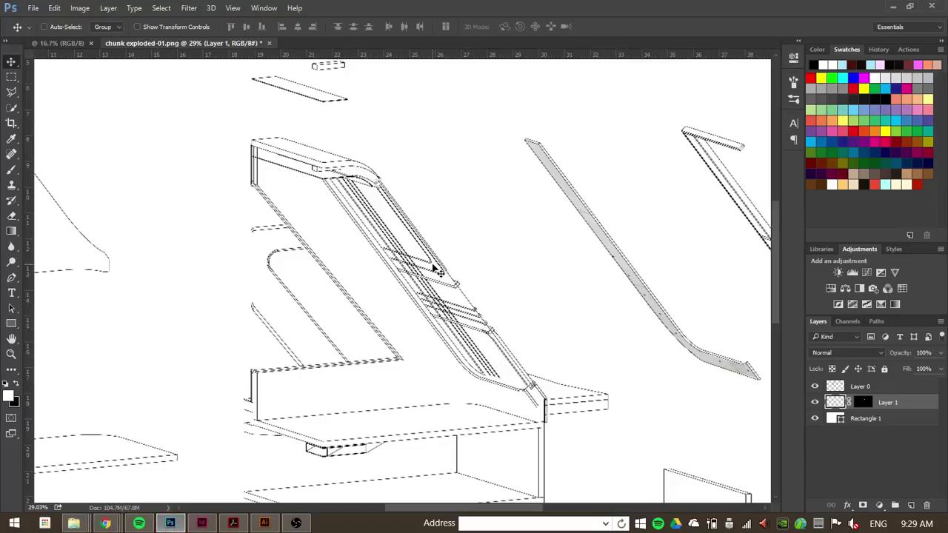
key("ctrl+v")
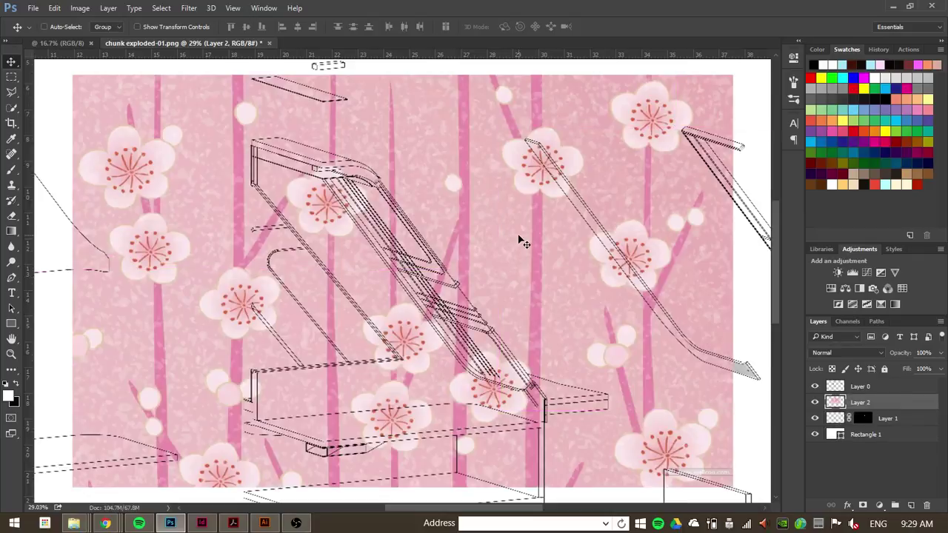
Scale the pasted blossom image to about 29.5%, shrink it further and place it over the panel beneath the sloping frame.
key("ctrl+t")
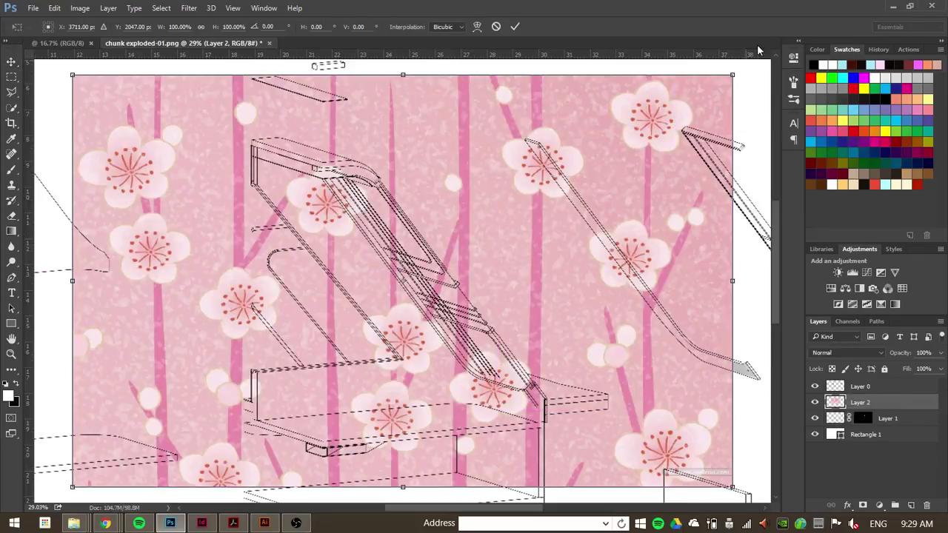
left_click_drag(605, 146, 273, 381)
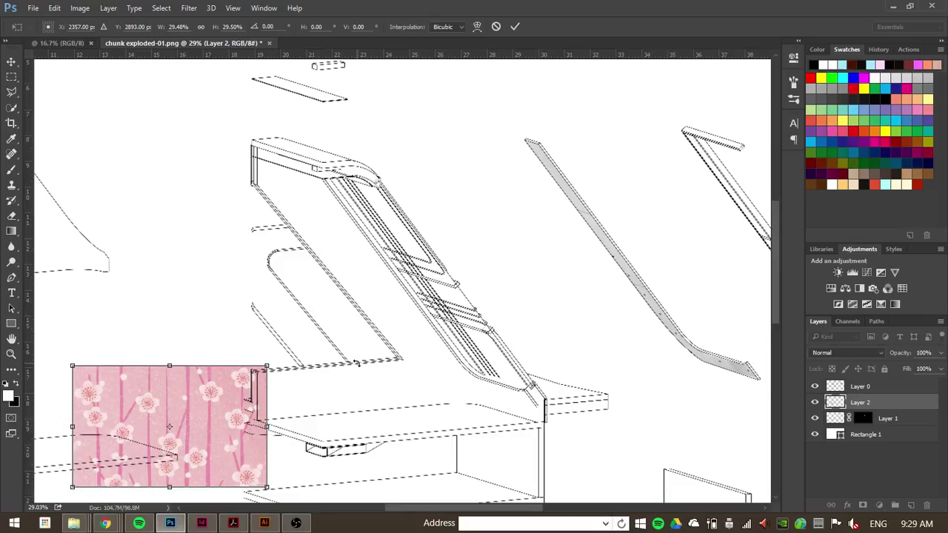
key("Return")
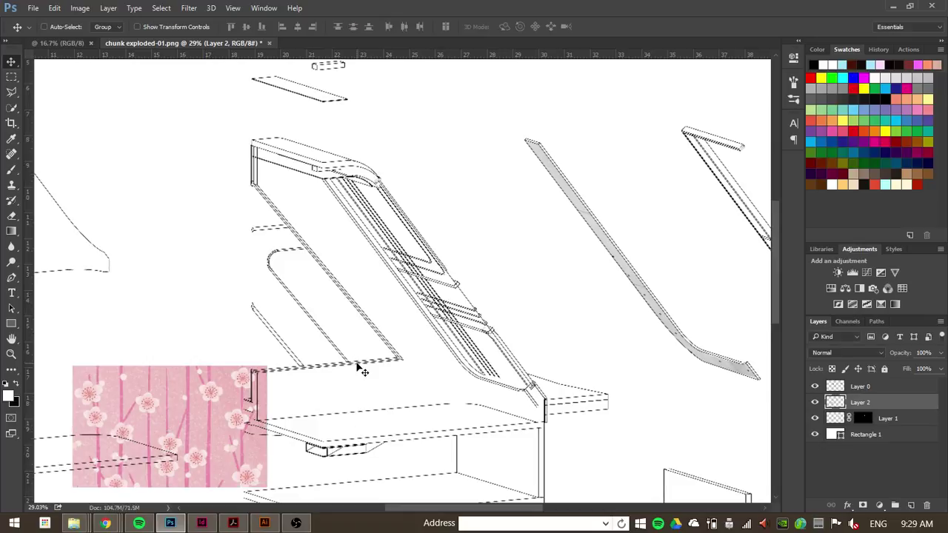
key("ctrl+t")
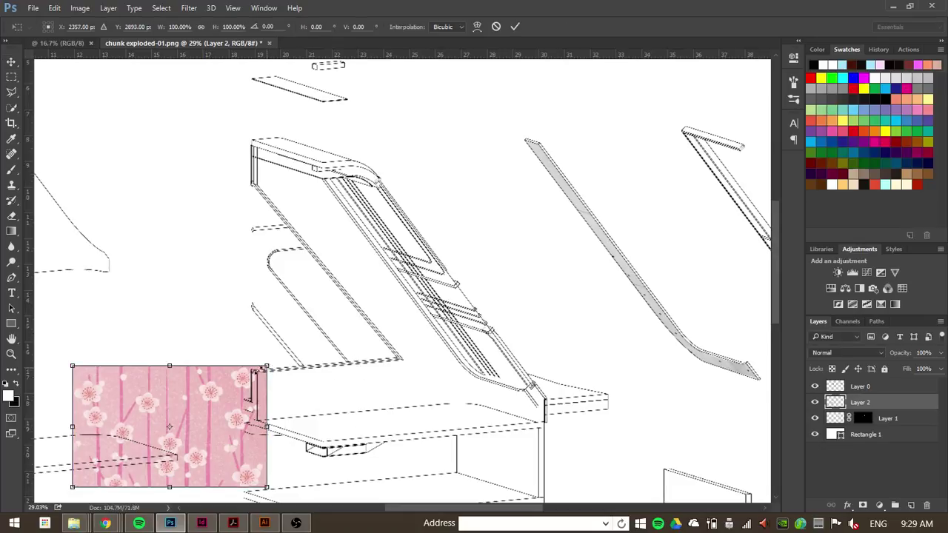
left_click_drag(267, 366, 180, 415)
left_click_drag(155, 448, 340, 392)
key("Return")
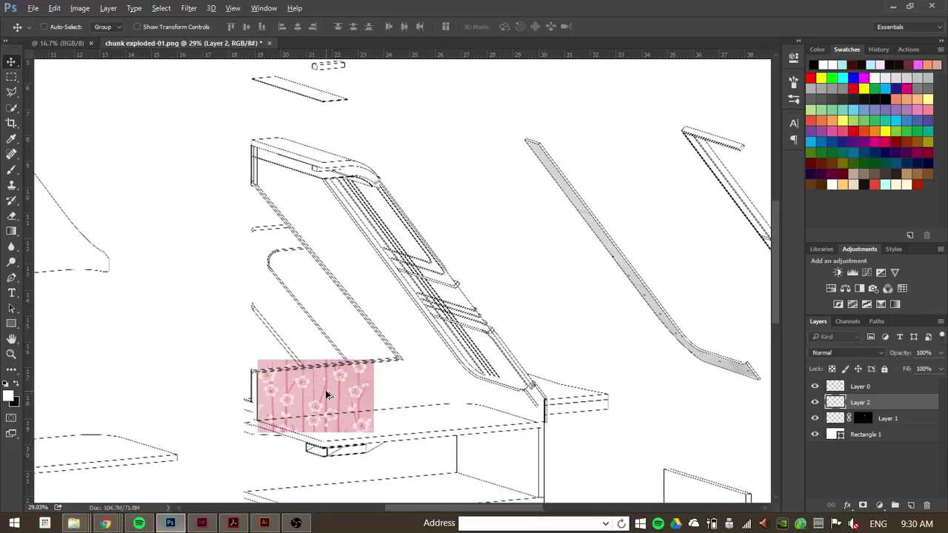
Move the blossom tile into the blank area beside the frame and duplicate it directly above the original.
scroll(326, 393, "up", 3)
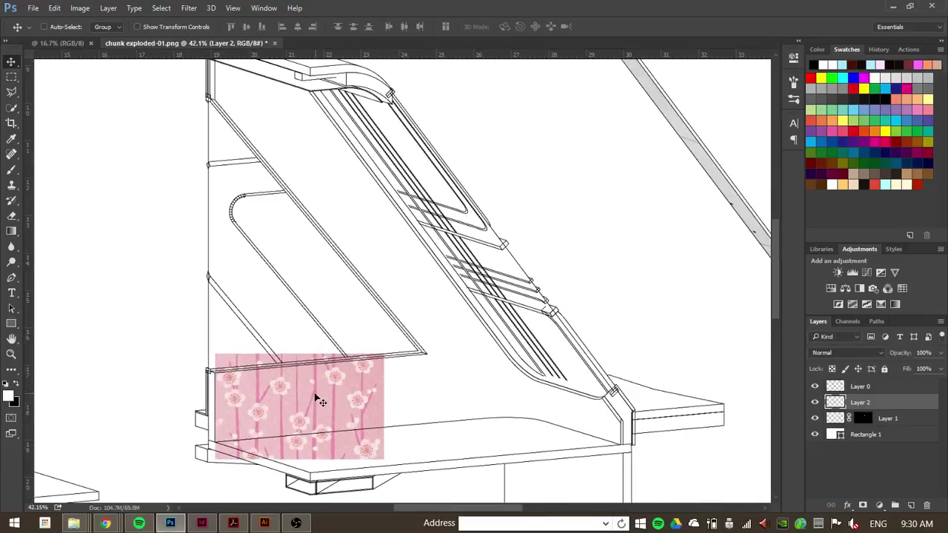
left_click_drag(320, 400, 185, 383)
scroll(449, 393, "left", 3)
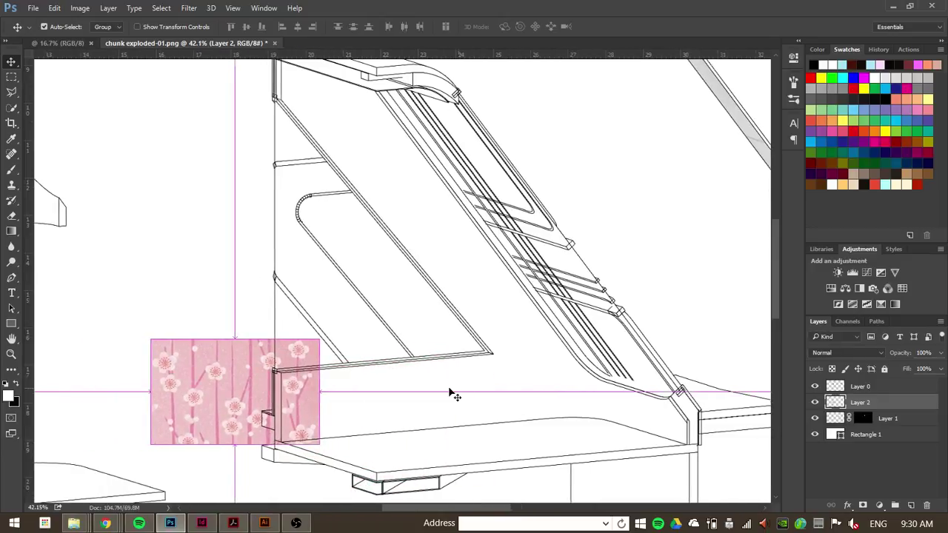
scroll(450, 395, "left", 5)
left_click_drag(381, 398, 234, 284)
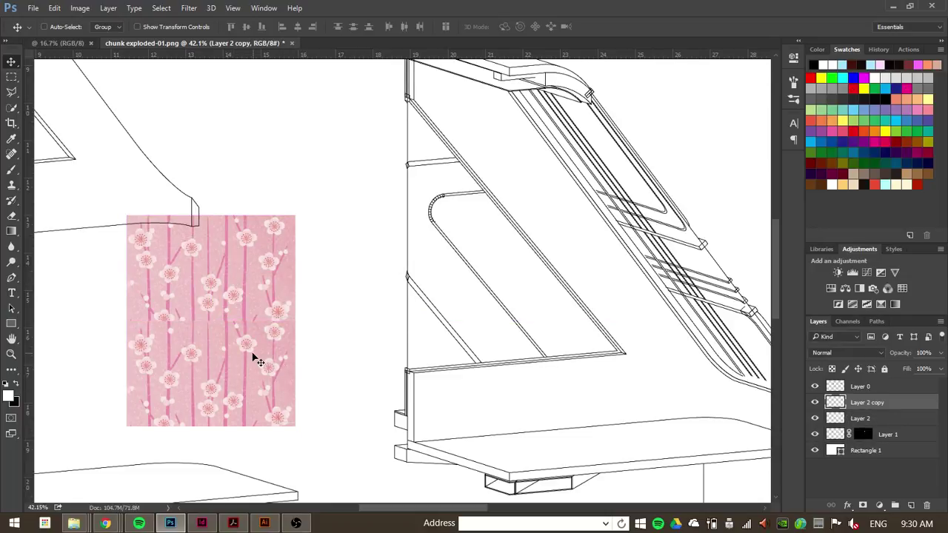
Shift the upper blossom copy down about 0.09 in so it slightly overlaps the lower tile at the seam.
scroll(207, 341, "up", 5)
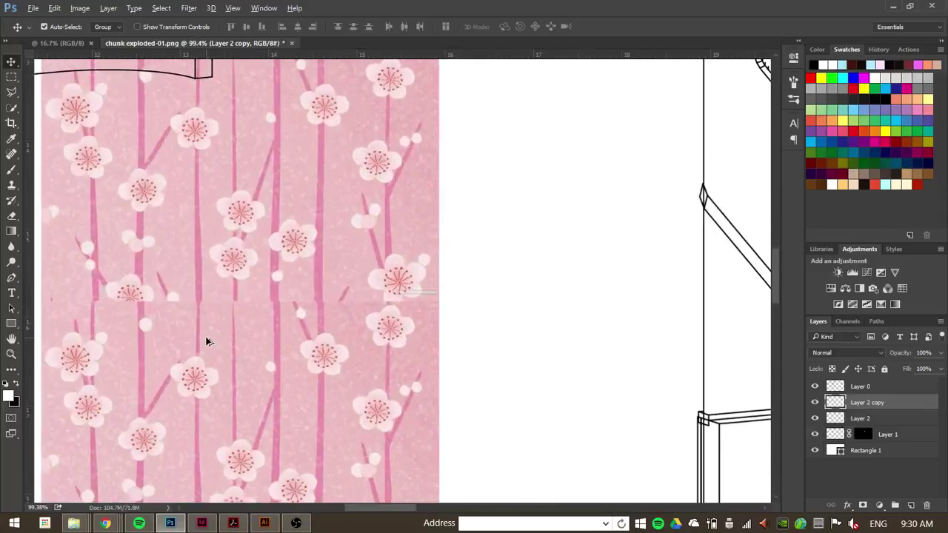
scroll(285, 293, "down", 2)
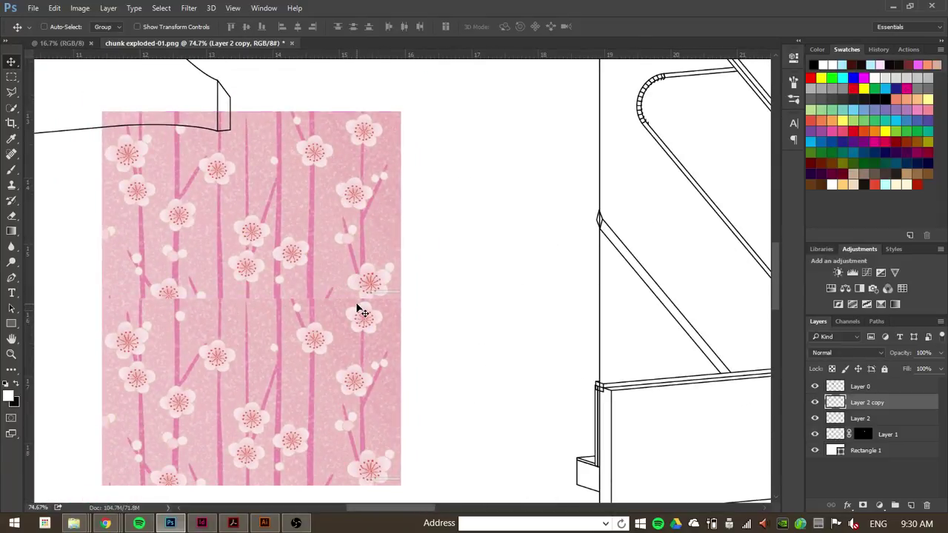
scroll(348, 285, "down", 1)
scroll(363, 282, "up", 2)
key("ctrl")
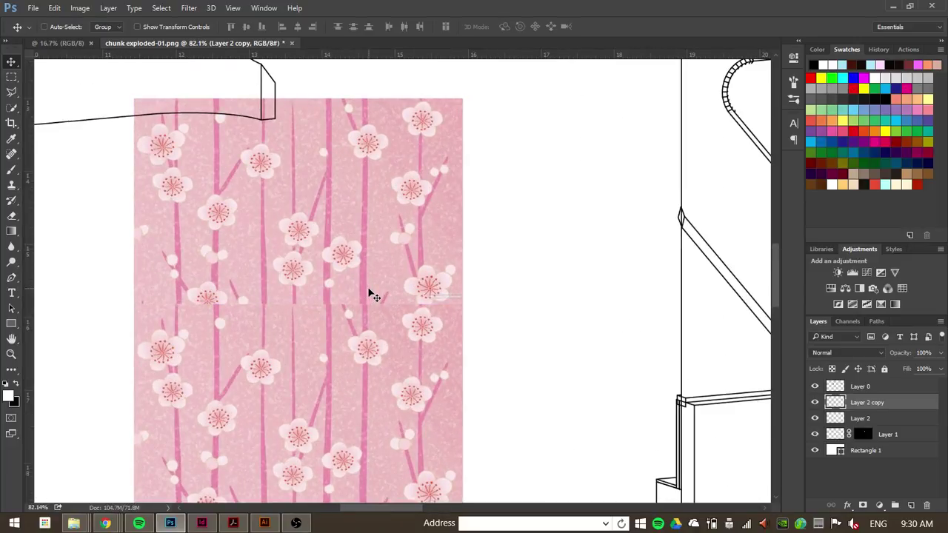
mouse_move(374, 295)
left_mouse_down()
mouse_move(372, 312)
mouse_move(372, 280)
mouse_move(370, 299)
left_mouse_up()
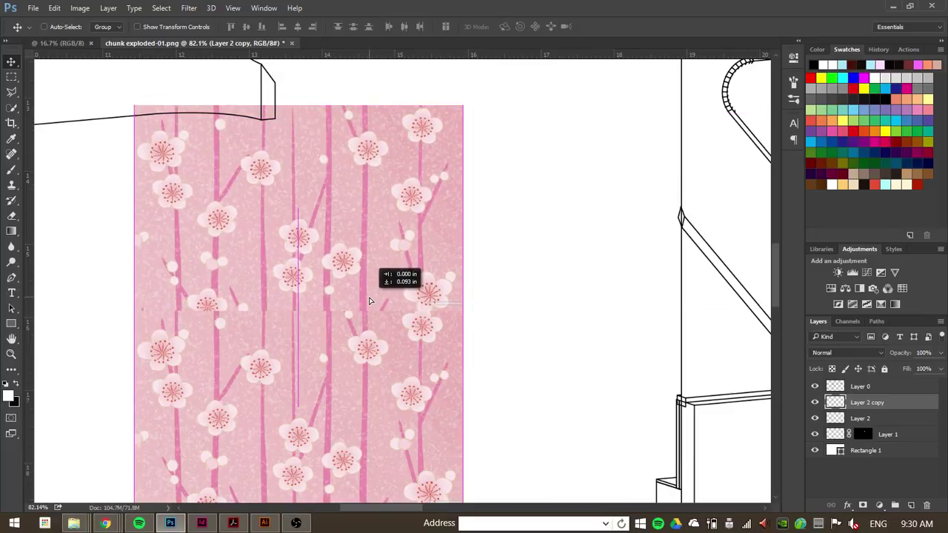
Rotate the upper blossom copy by 180° and flip it horizontally so it mirrors the lower tile across the seam.
key("ctrl+t")
left_click_drag(479, 100, 360, 363)
scroll(298, 322, "right", 5)
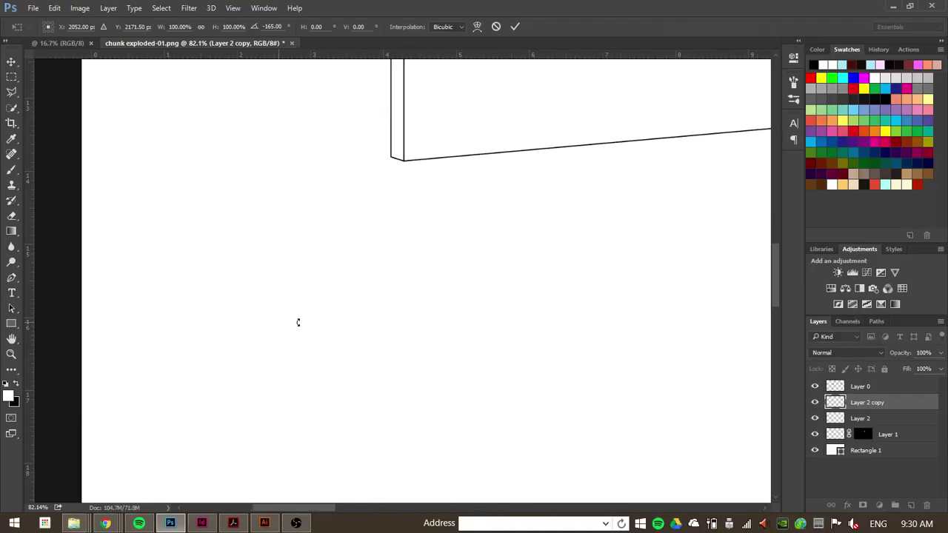
scroll(303, 325, "down", 3)
scroll(671, 299, "up", 2)
scroll(672, 299, "up", 2)
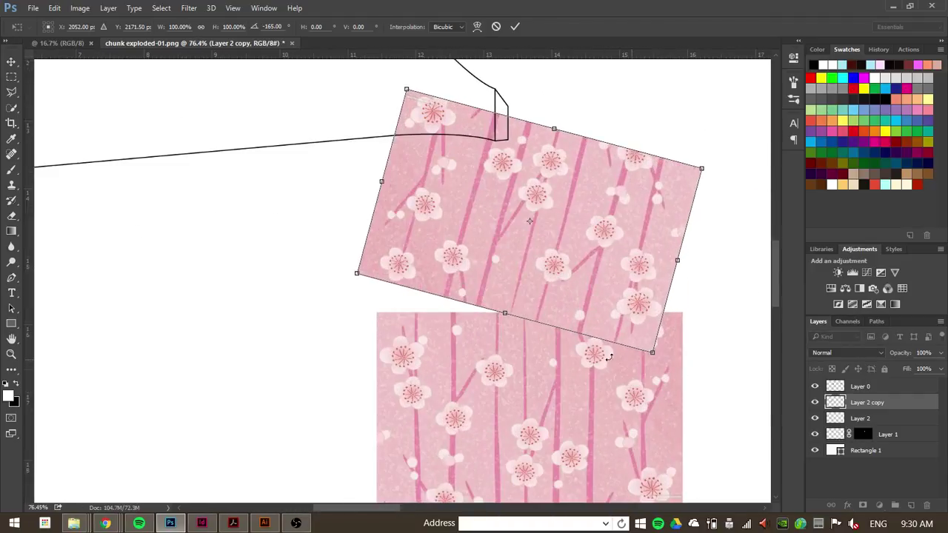
left_click_drag(656, 348, 715, 345)
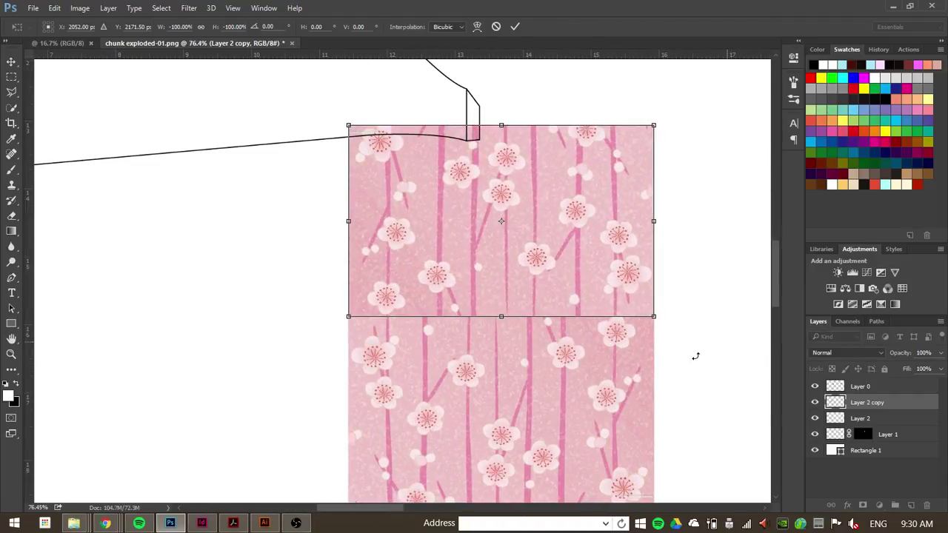
scroll(502, 335, "right", 2)
right_click(474, 256)
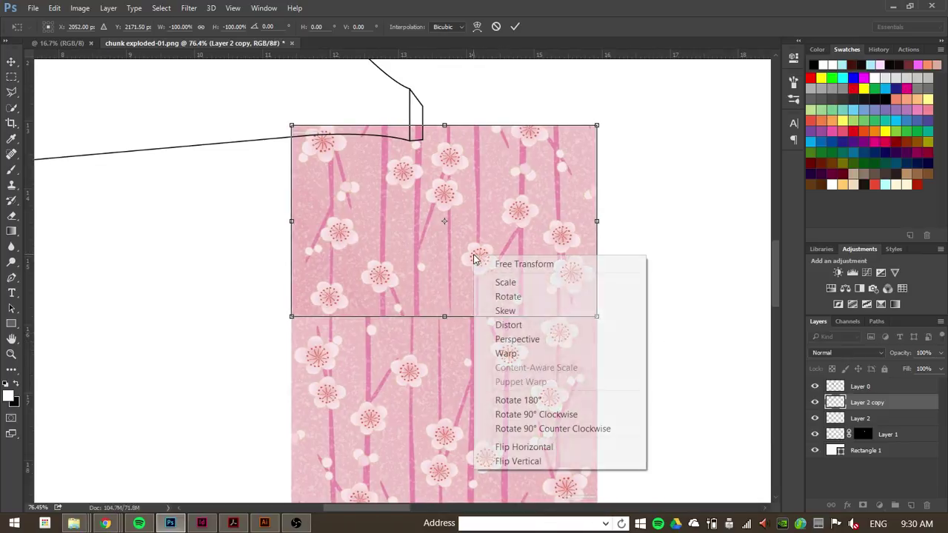
left_click(531, 453)
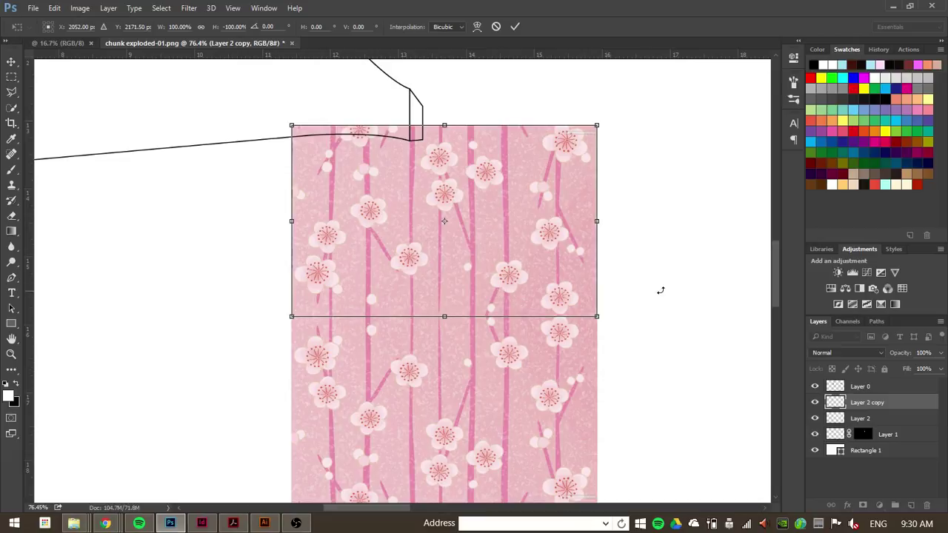
key("Return")
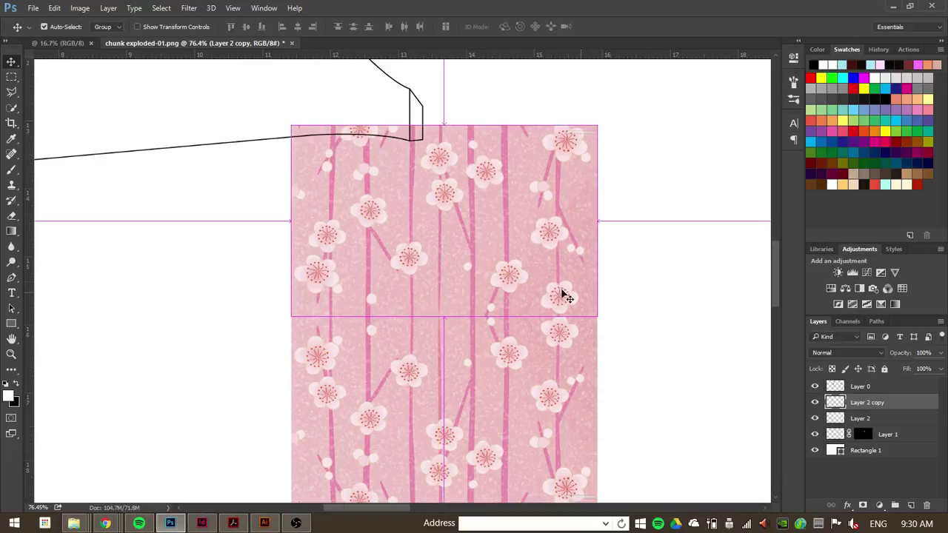
Merge Layer 2 and Layer 2 copy into a single blossom layer.
scroll(393, 222, "down", 2)
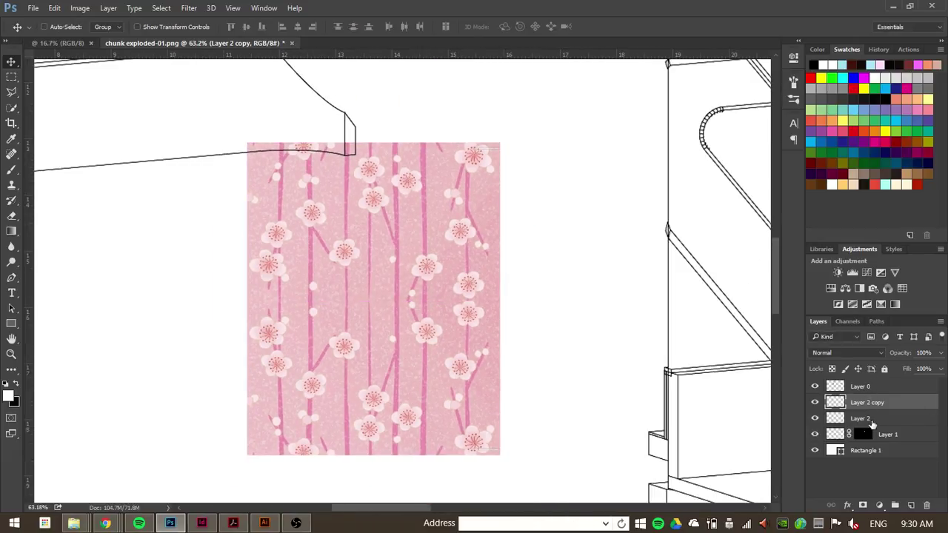
left_click(872, 422, "shift")
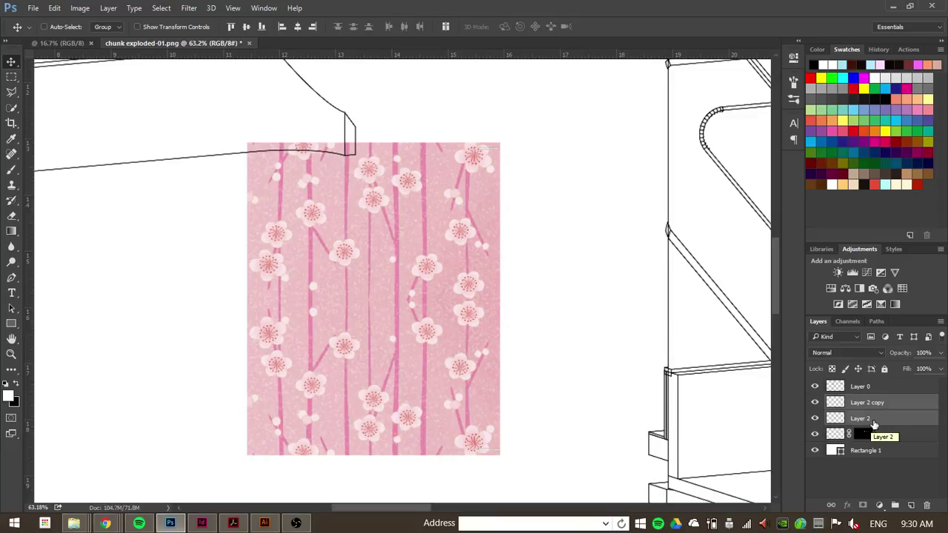
right_click(872, 424)
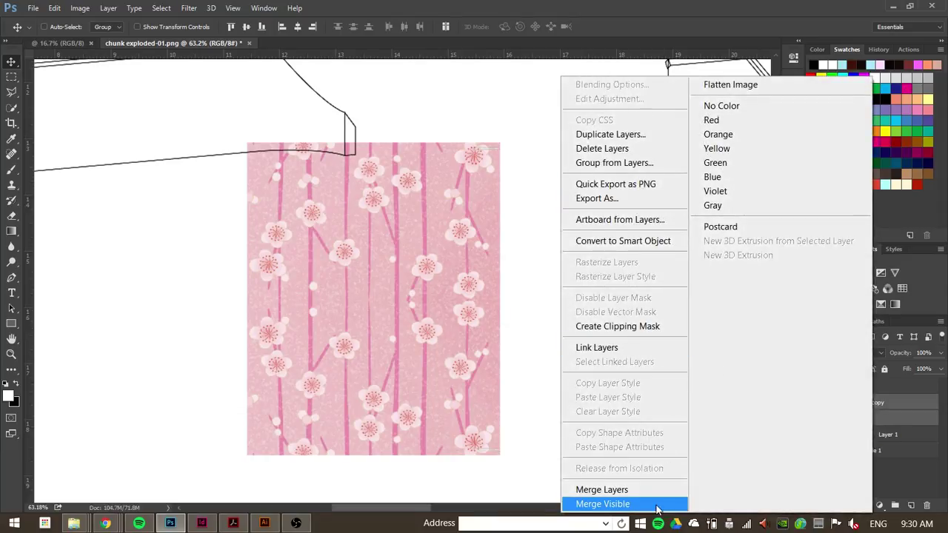
left_click(634, 490)
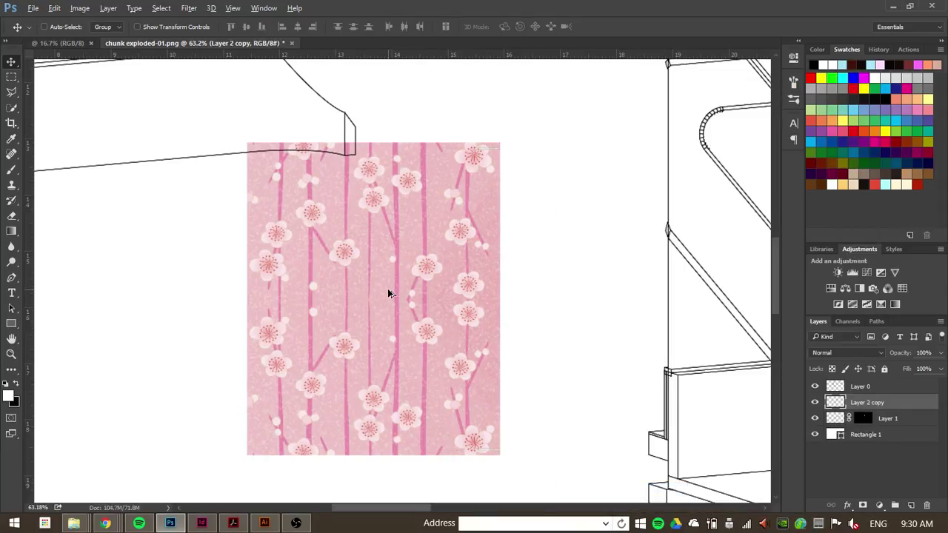
Duplicate the merged blossom tile edge to edge beside the original and flip the copy horizontally.
left_click_drag(387, 288, 648, 308)
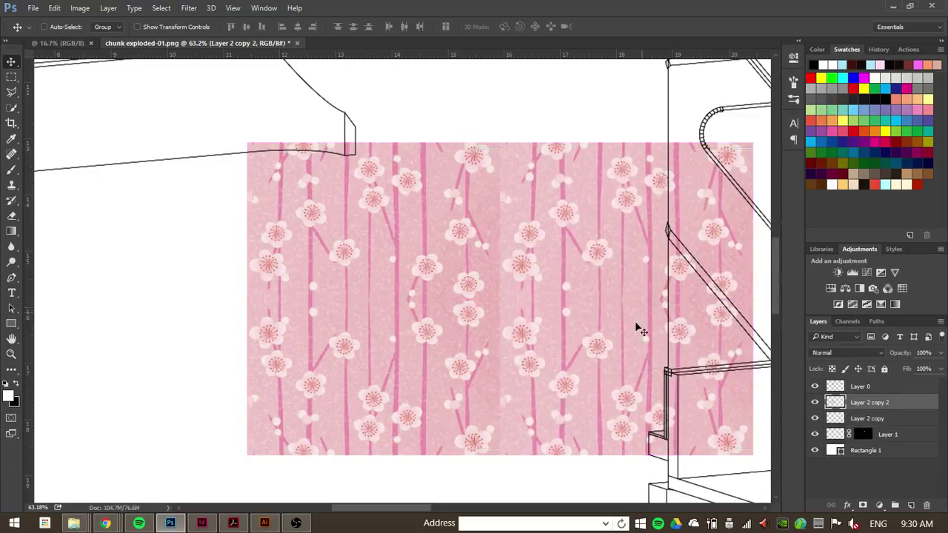
scroll(349, 364, "right", 2)
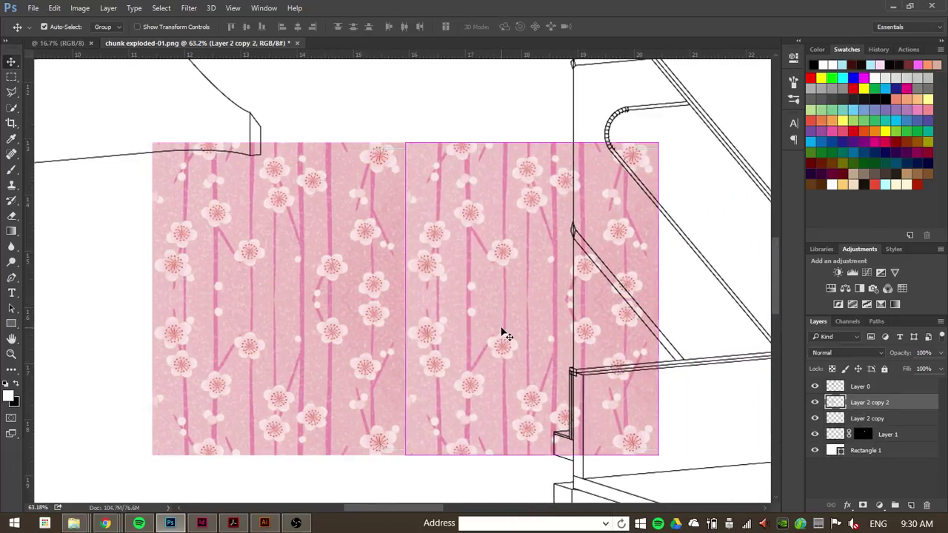
key("ctrl+t")
right_click(514, 302)
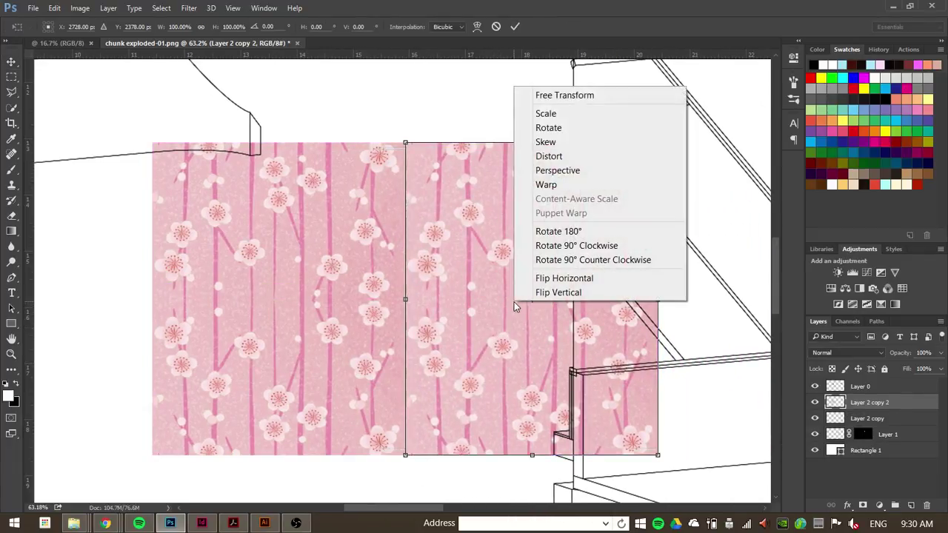
left_click(574, 279)
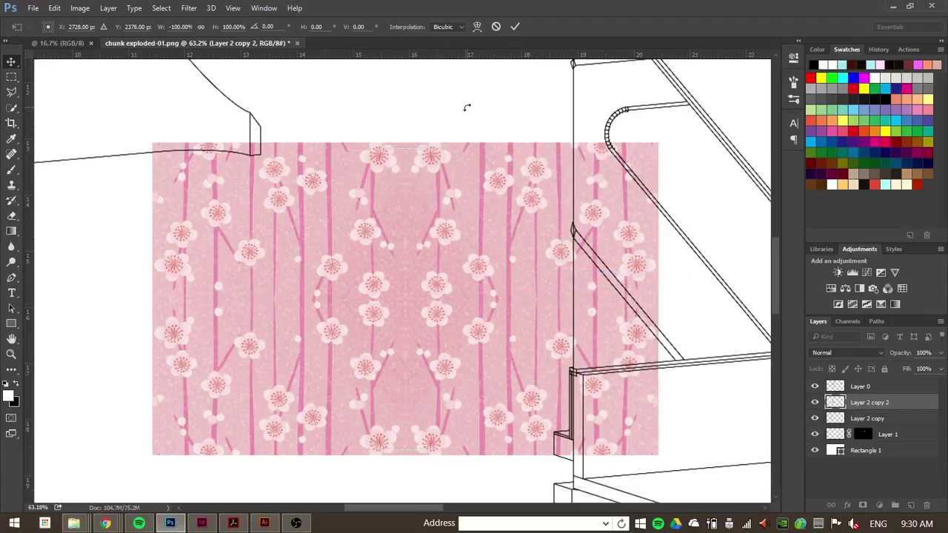
key("Return")
Merge the two side-by-side blossom tiles, Layer 2 copy and Layer 2 copy 2, into one layer.
scroll(288, 264, "down", 3, "alt")
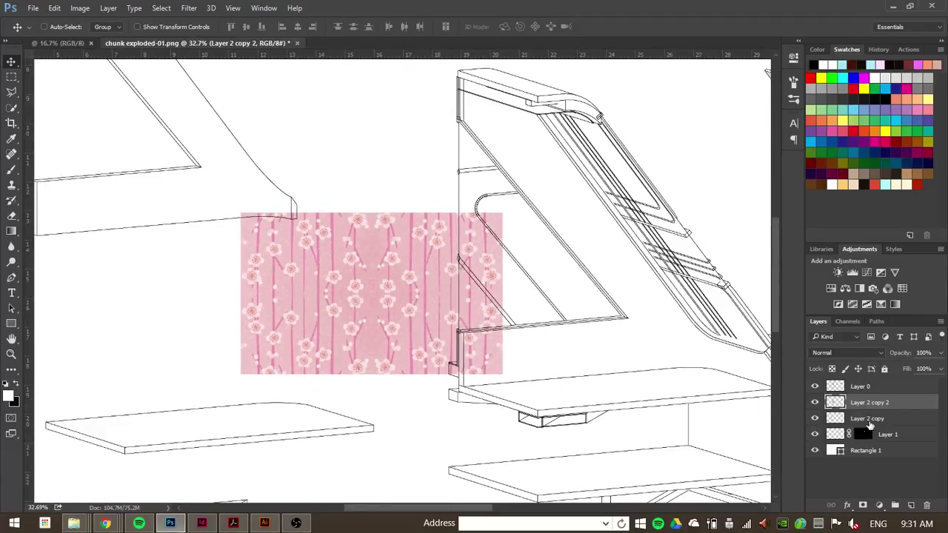
right_click(869, 420)
left_click(620, 493)
Duplicate the wide blossom tile directly above itself and merge both into one large pattern layer.
left_click_drag(425, 309, 415, 149)
scroll(458, 299, "up", 2)
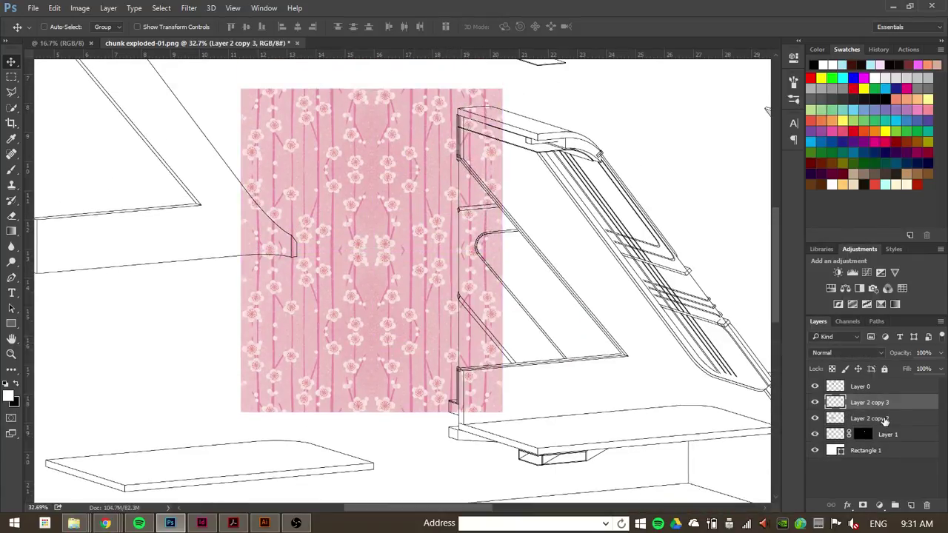
right_click(884, 421)
left_click(629, 488)
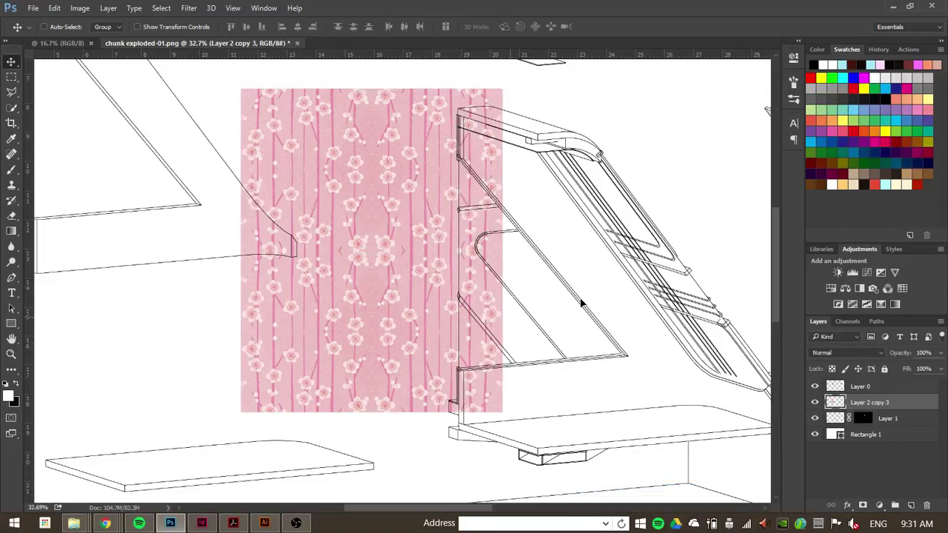
Try the large blossom pattern over the panel with the sloping frame, and move it back beside the panel.
left_click_drag(416, 301, 624, 321)
scroll(534, 326, "right", 3)
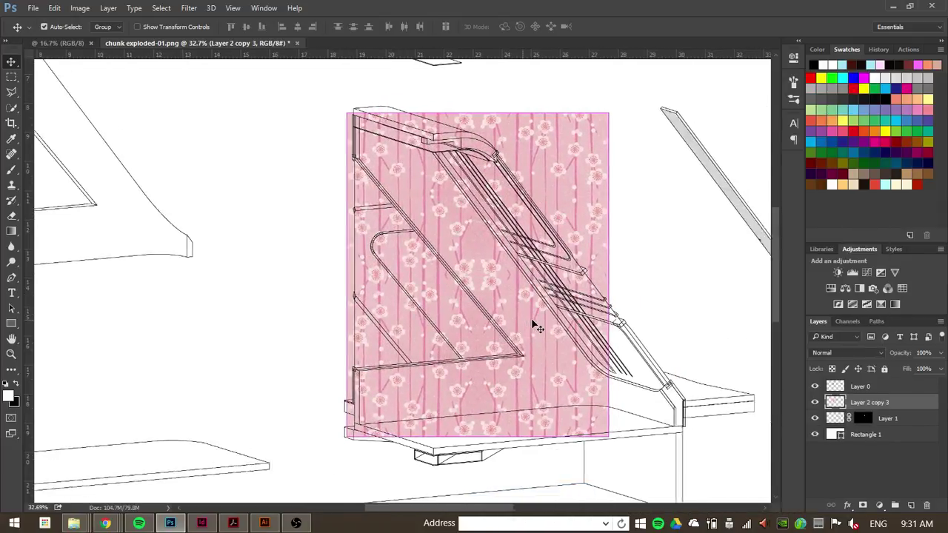
scroll(534, 326, "right", 2)
left_click_drag(485, 328, 272, 317)
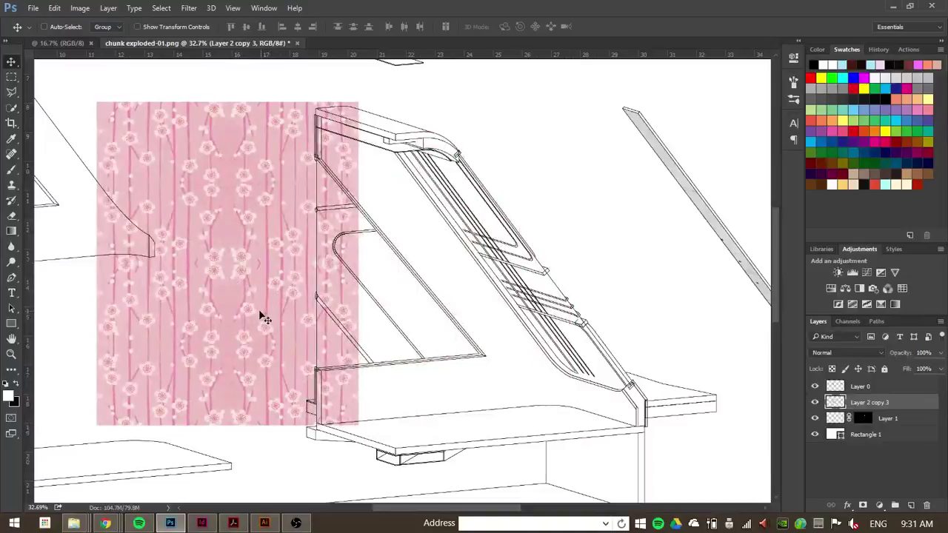
Duplicate the large blossom pattern edge to edge beside itself and merge Layer 2 copy 3 and Layer 2 copy 4 into one layer.
left_click_drag(421, 315, 521, 320)
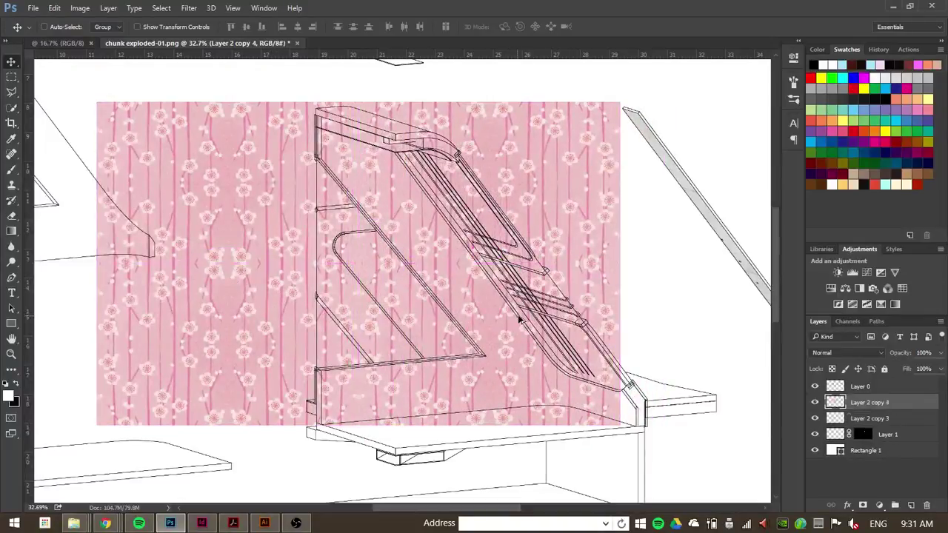
left_click(870, 419, "shift")
right_click(870, 420)
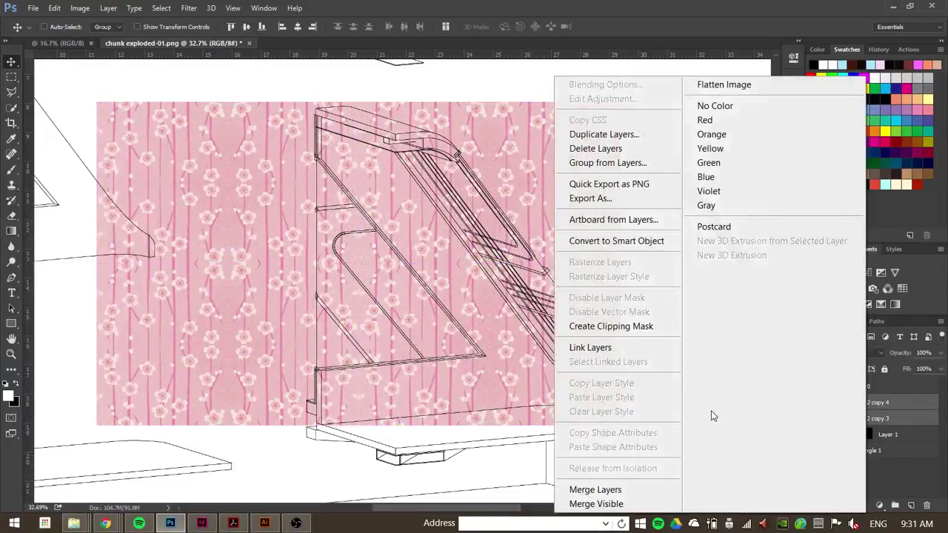
left_click(645, 486)
Move the merged blossom pattern over the panel with the sloping frame and place its layer above Layer 0.
left_click_drag(536, 314, 579, 313)
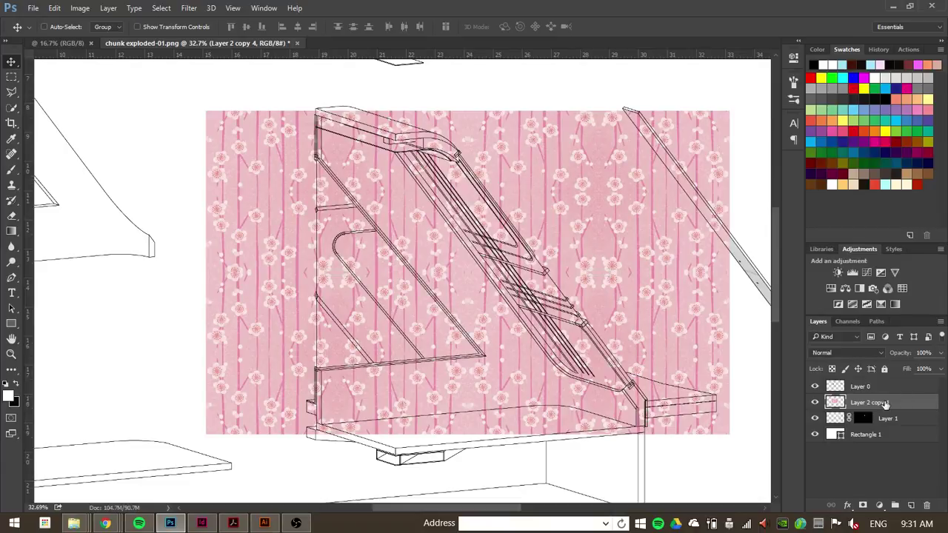
left_click_drag(540, 272, 520, 276)
left_click(815, 387)
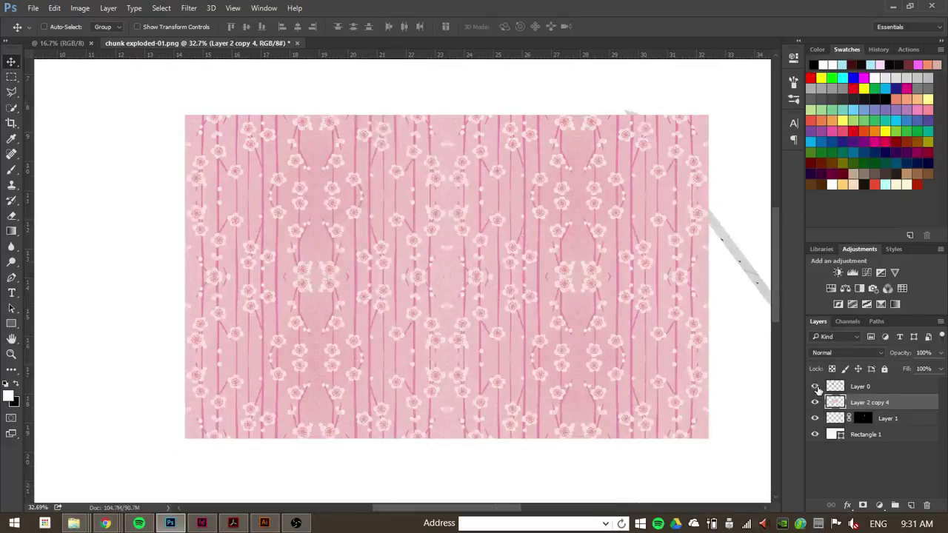
left_click(815, 387)
mouse_move(877, 406)
left_mouse_down()
mouse_move(877, 388)
mouse_move(878, 406)
left_mouse_up()
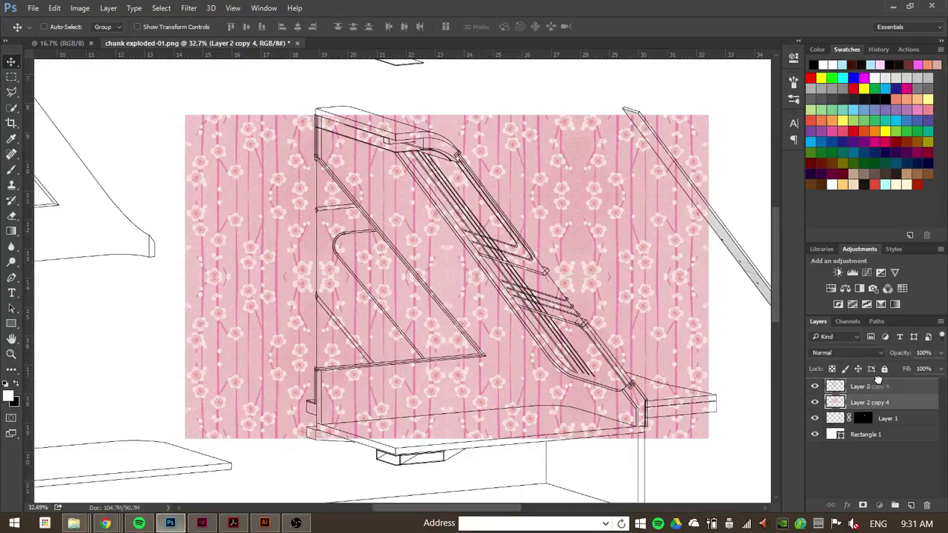
left_click_drag(878, 379, 879, 385)
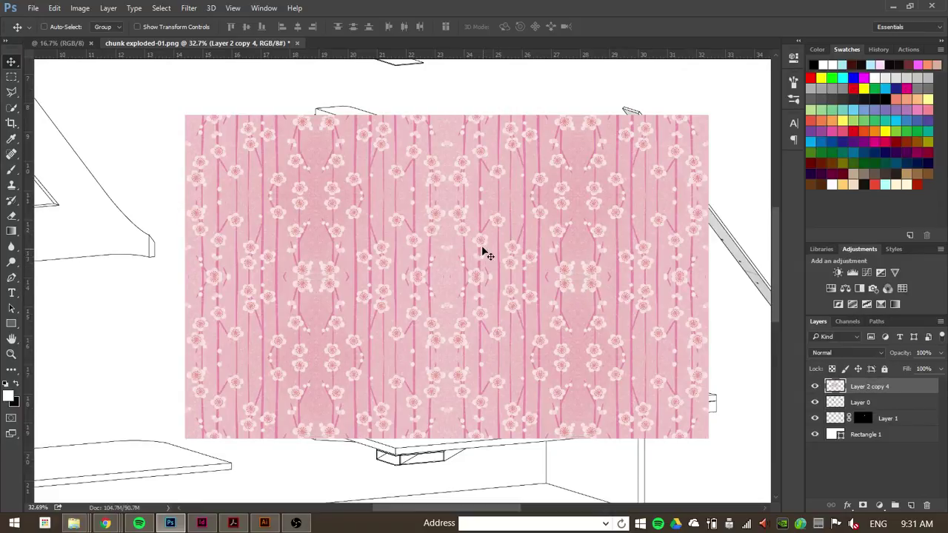
Lower the opacity of Layer 2 copy 4 to 56% and reposition the pattern so it covers the whole panel.
left_click_drag(483, 253, 462, 198)
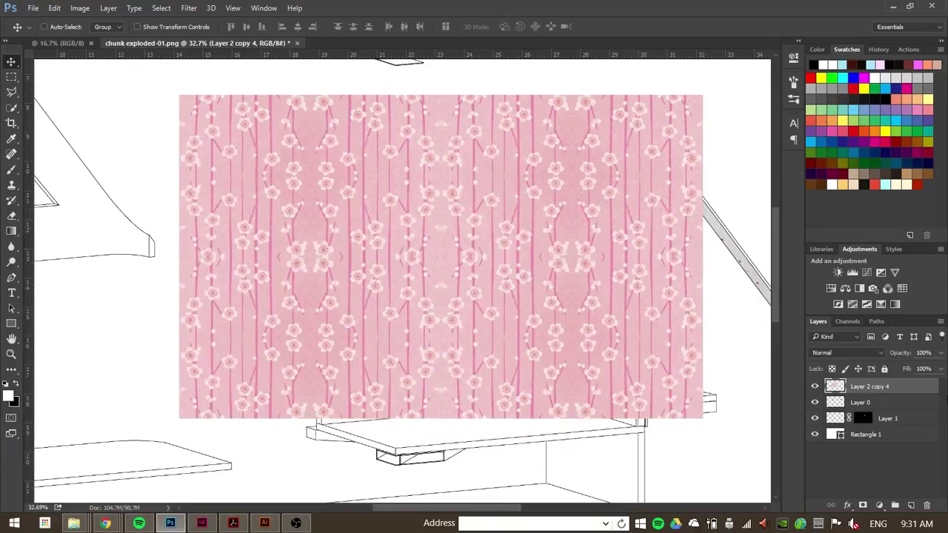
left_click_drag(902, 358, 887, 361)
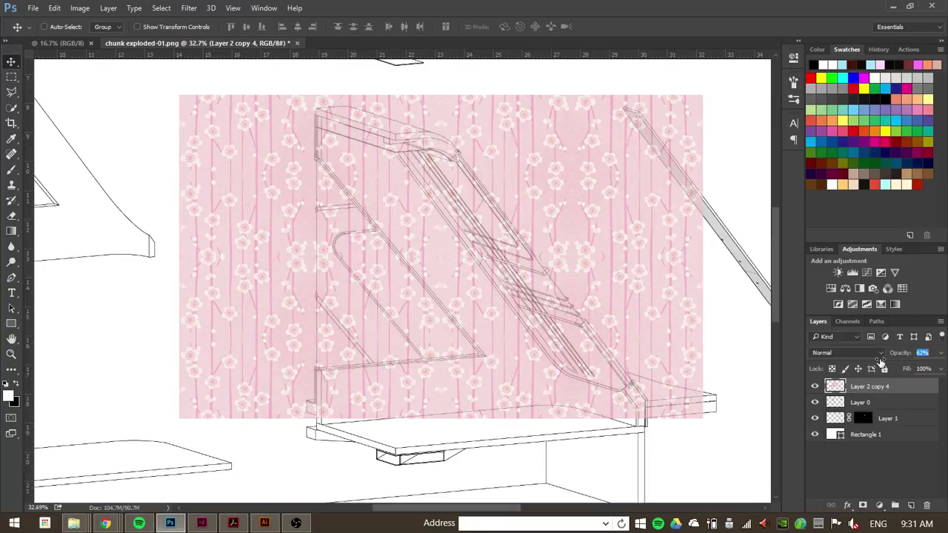
mouse_move(879, 360)
left_mouse_down()
mouse_move(892, 364)
mouse_move(879, 363)
left_mouse_up()
left_click_drag(442, 220, 491, 292)
key("ctrl")
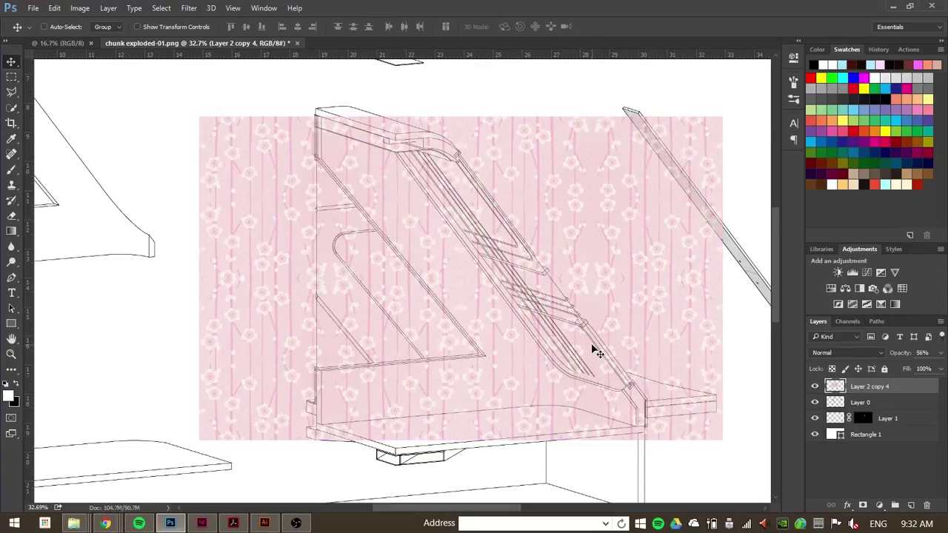
key("ctrl")
Warp the blossom pattern so its lower edge follows the curved base of the panel, with its lower right corner pulled downward.
key("ctrl+t")
right_click(540, 308)
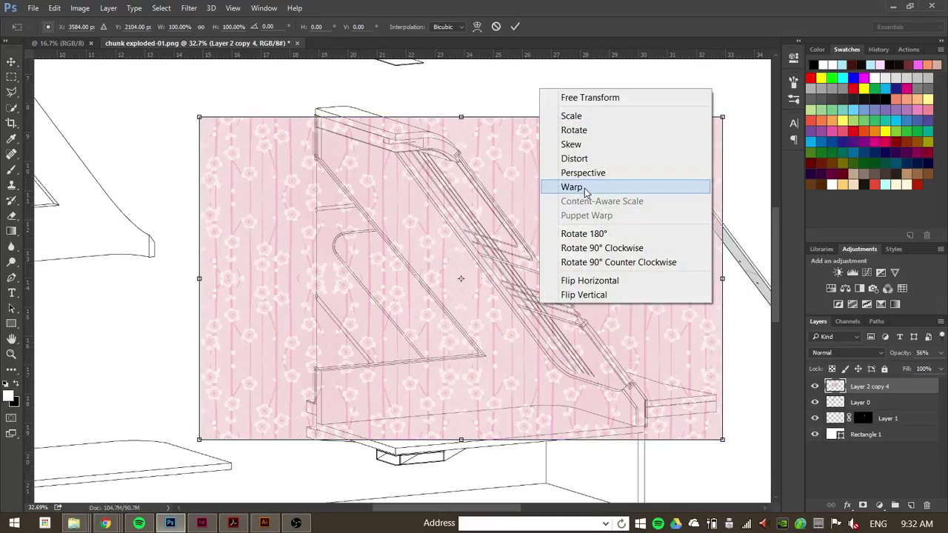
left_click(585, 188)
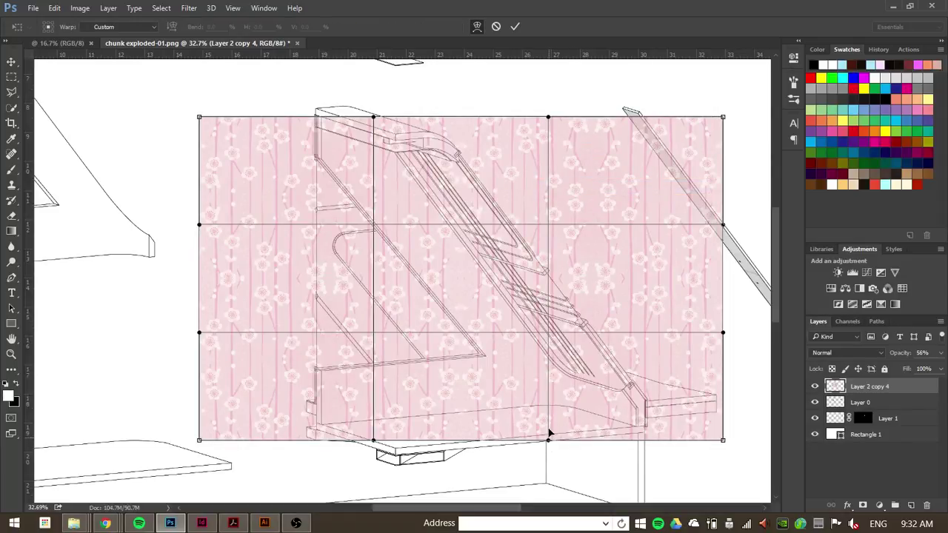
left_click_drag(550, 434, 551, 379)
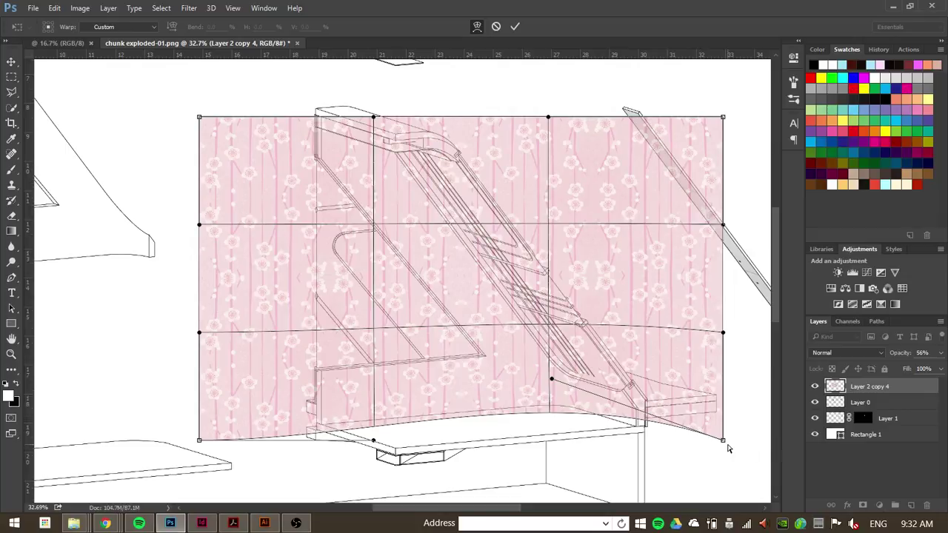
left_click_drag(723, 441, 700, 453)
left_click_drag(552, 380, 554, 372)
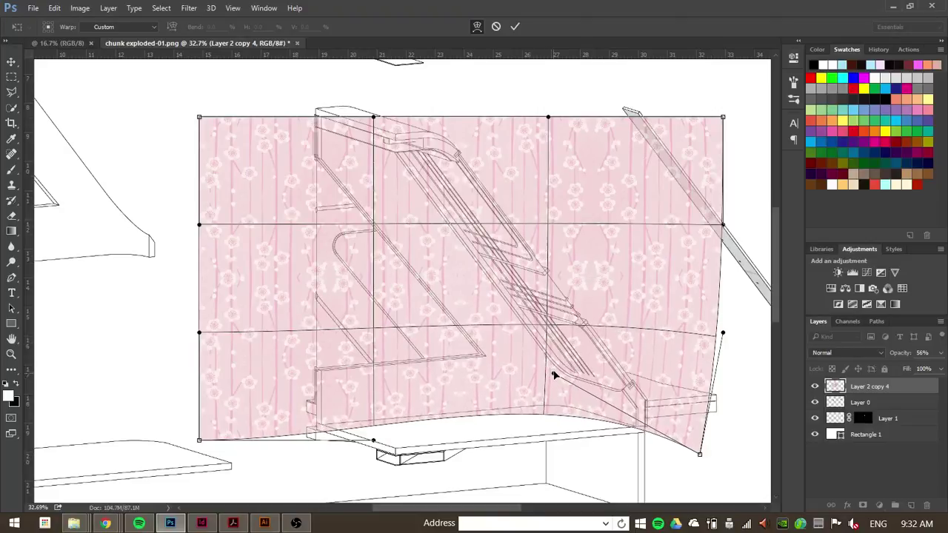
Pull the warp's upper right corner down, then adjust the top and right curves and the inner mesh to slope the pattern.
left_click_drag(723, 117, 709, 183)
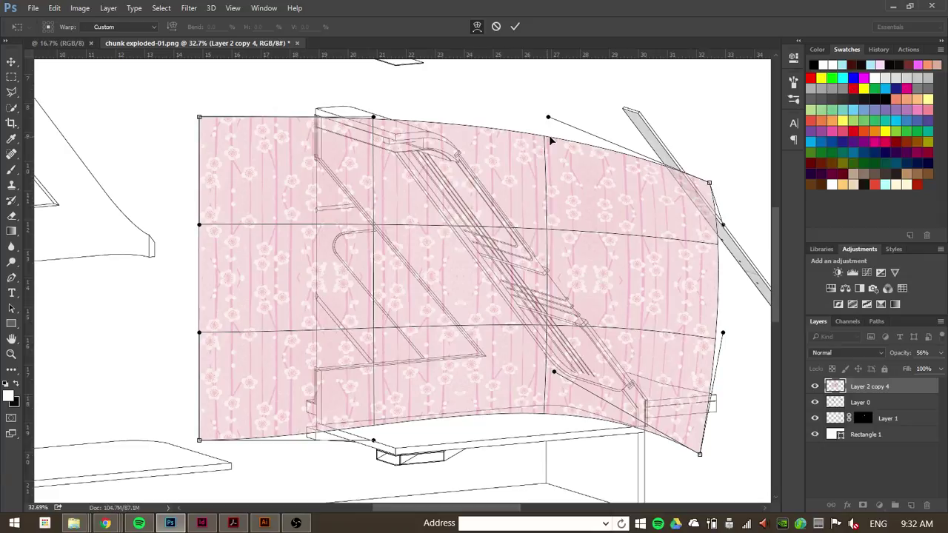
left_click_drag(549, 132, 557, 131)
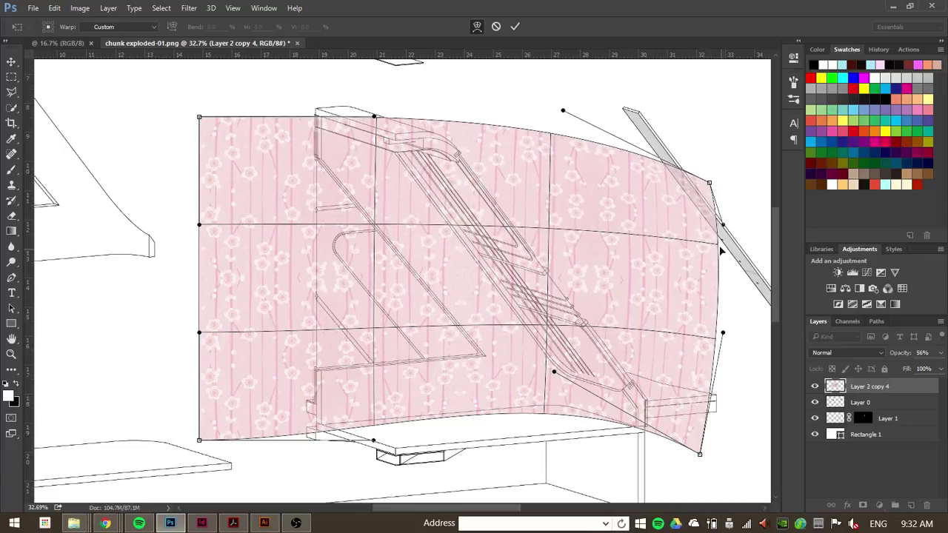
left_click_drag(726, 228, 711, 243)
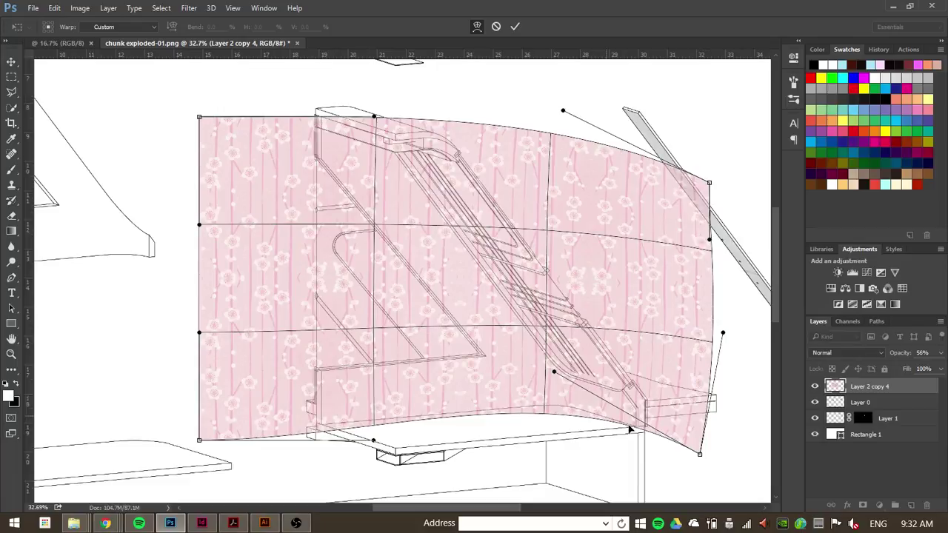
left_click_drag(547, 410, 488, 418)
left_click_drag(457, 267, 456, 261)
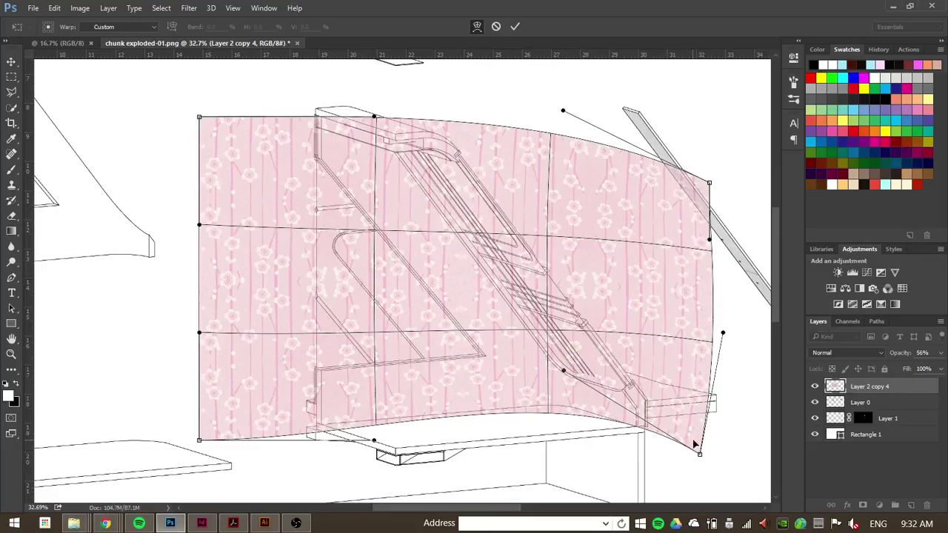
Bend the warp's right edge inward and bring its upper right corner closer to the panel.
left_click_drag(703, 463, 699, 467)
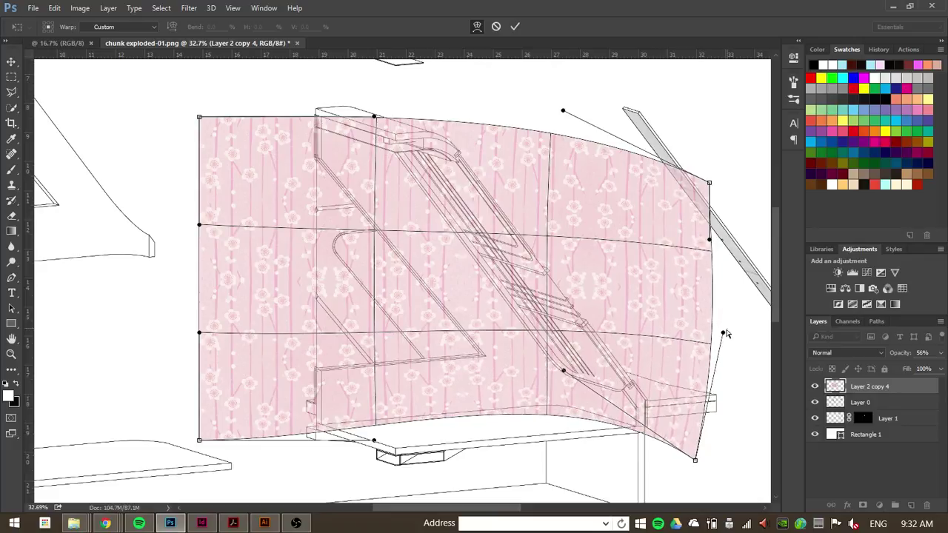
left_click_drag(724, 333, 683, 326)
left_click_drag(709, 241, 666, 230)
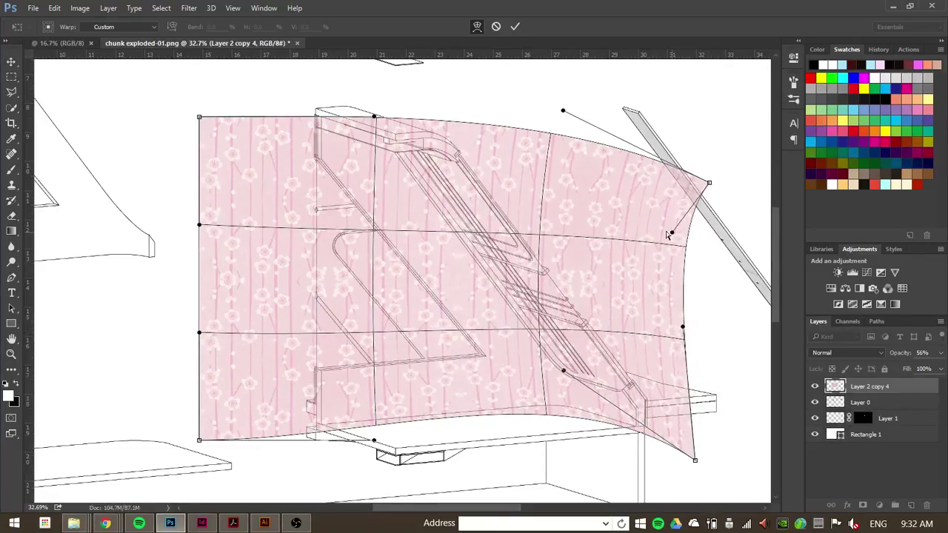
left_click_drag(708, 182, 669, 157)
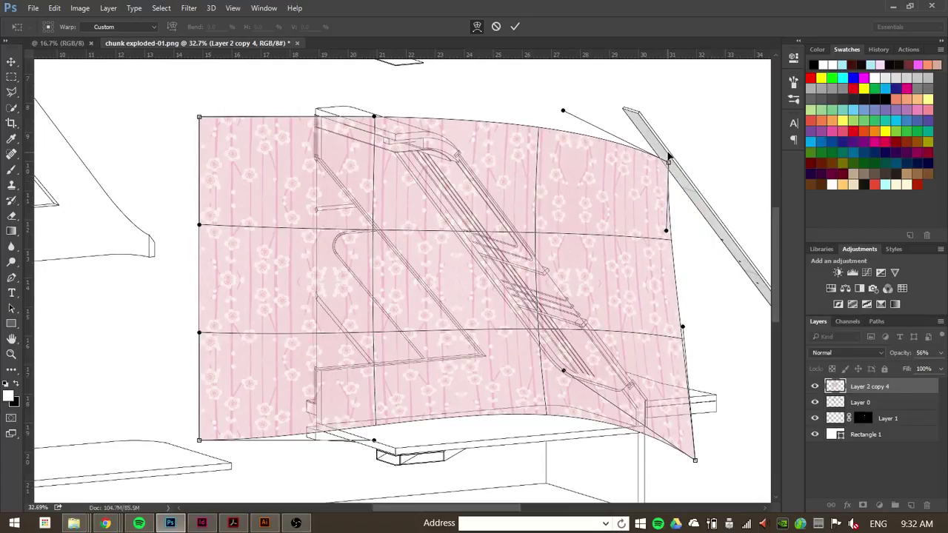
Draw both right corners of the warp in to the panel's far end, straighten the edge between them, and apply the warp.
left_click_drag(657, 165, 621, 168)
left_click_drag(682, 326, 659, 327)
left_click_drag(696, 460, 657, 450)
mouse_move(563, 372)
left_mouse_down()
mouse_move(618, 381)
mouse_move(558, 377)
left_mouse_up()
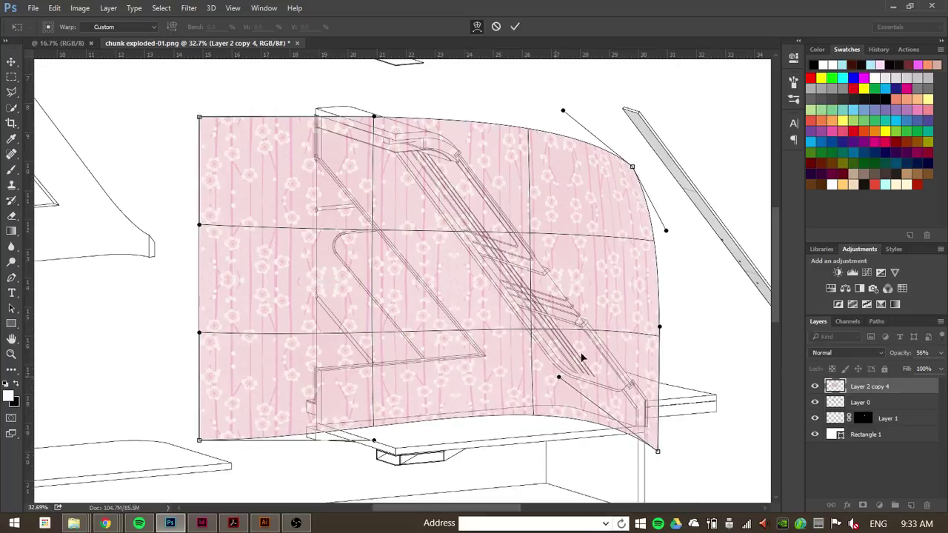
left_click_drag(658, 328, 651, 323)
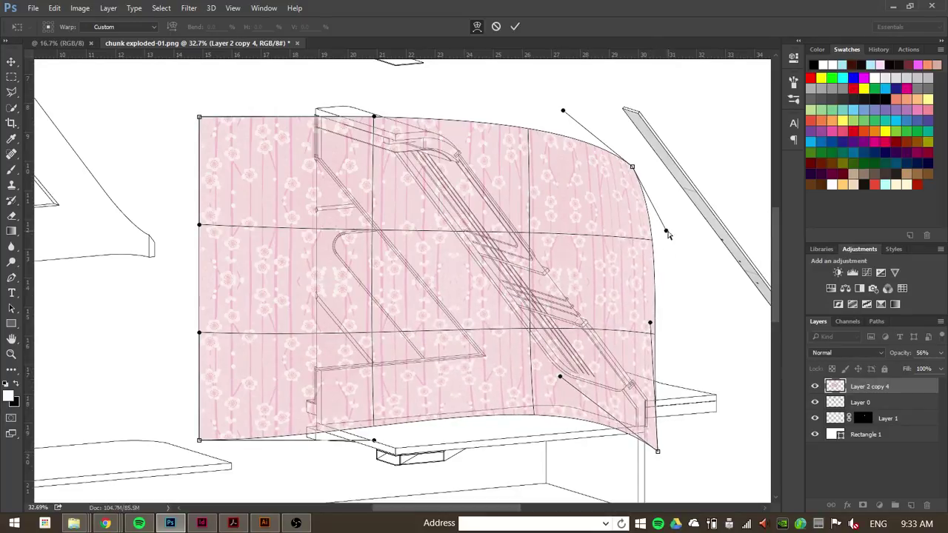
left_click_drag(667, 232, 638, 227)
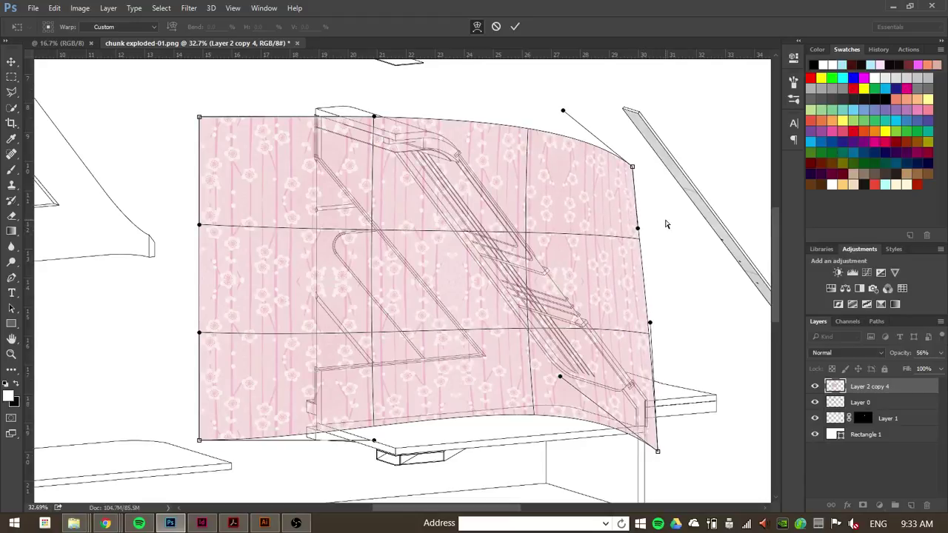
key("Return")
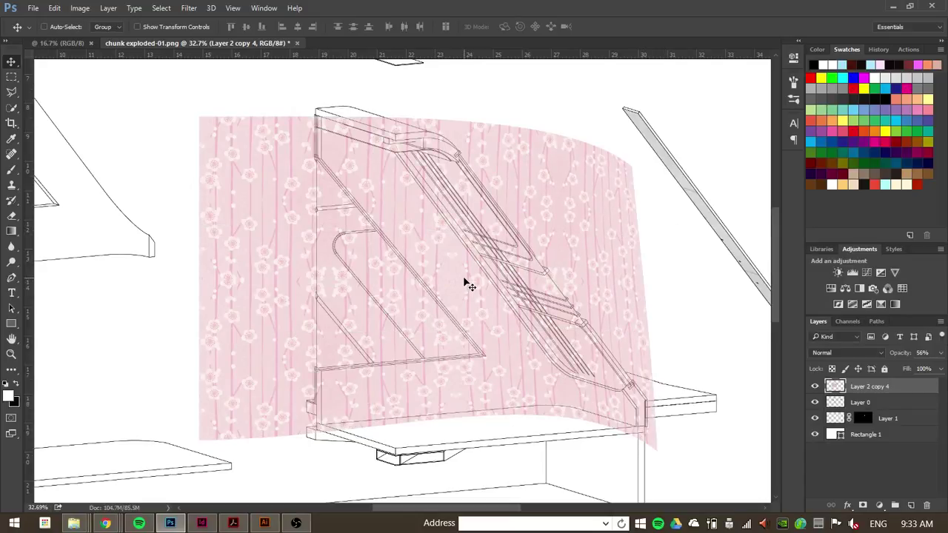
scroll(474, 316, "up", 2)
key("l")
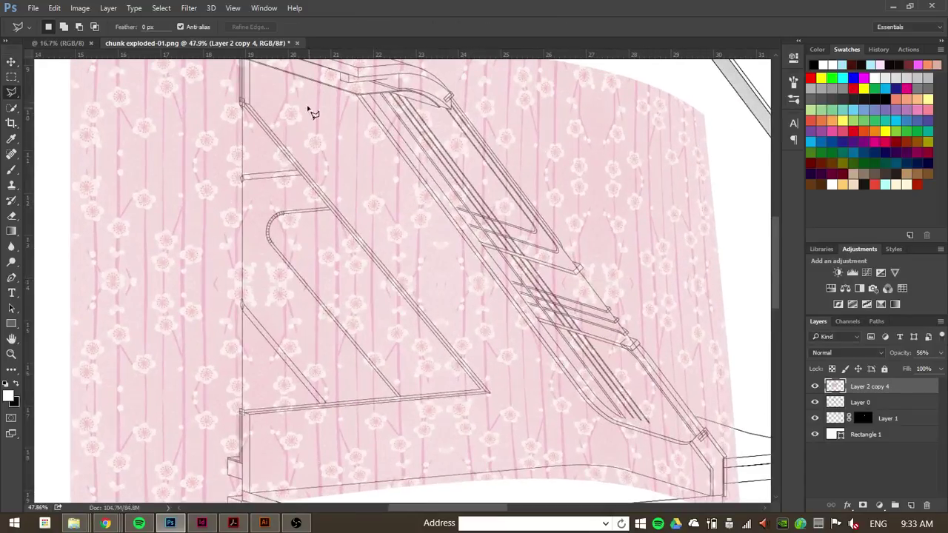
scroll(247, 170, "up", 2)
scroll(296, 163, "down", 1)
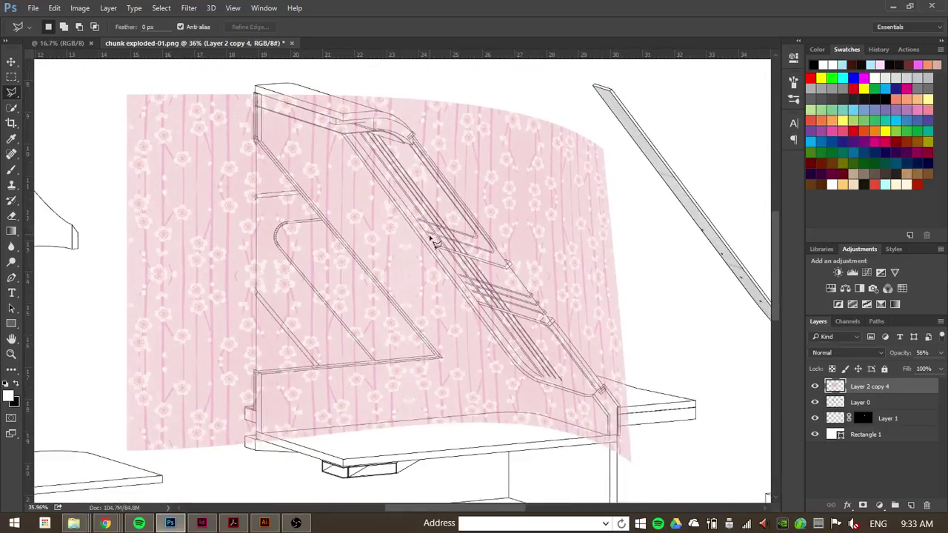
scroll(434, 243, "down", 1)
key("ctrl+t")
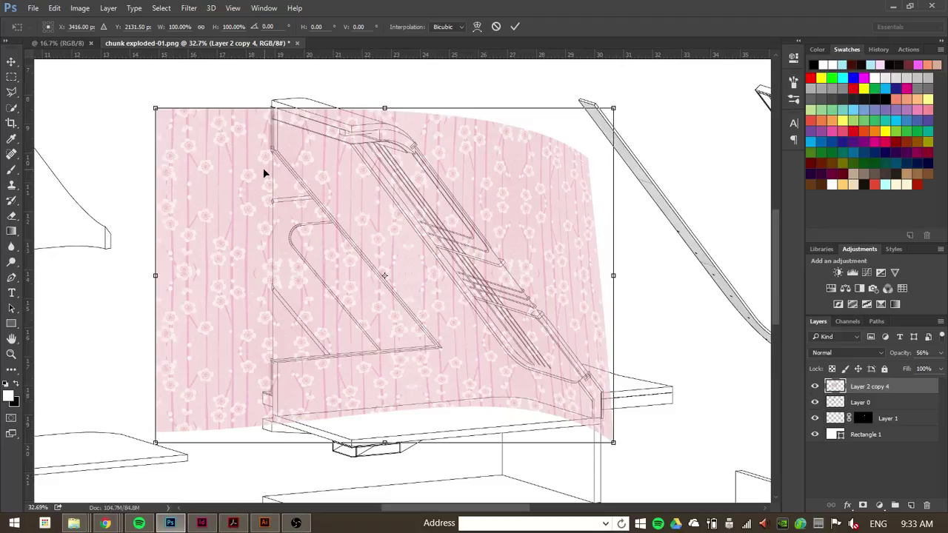
right_click(339, 178)
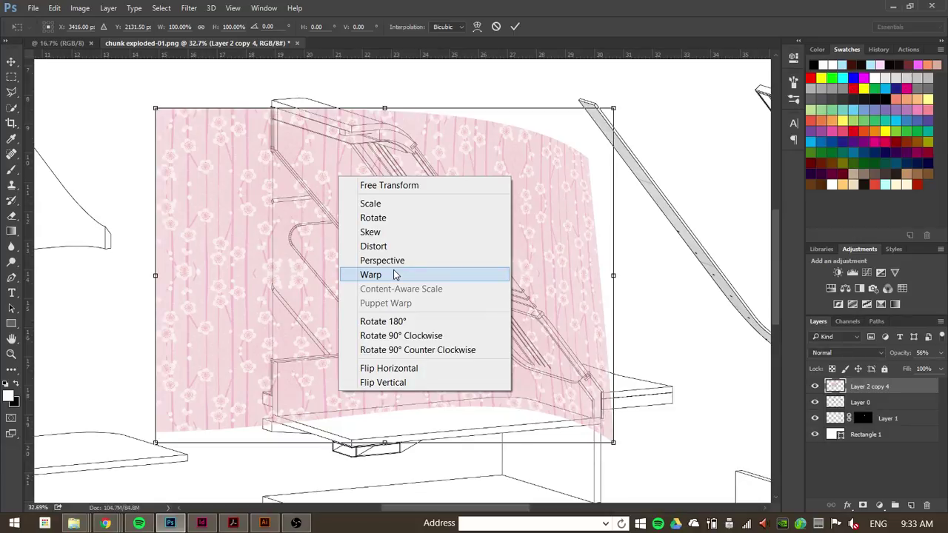
key("Escape")
scroll(267, 108, "up", 2)
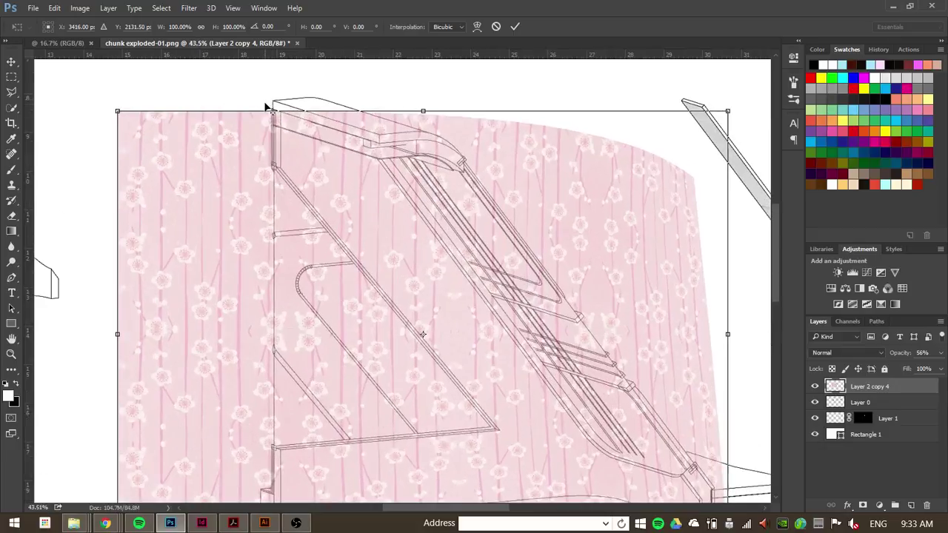
scroll(309, 159, "down", 1)
key("Return")
Start a polygonal lasso outline down the blossom panel's inner diagonal edge, along its lower inner edge and to the base's near corner.
key("l")
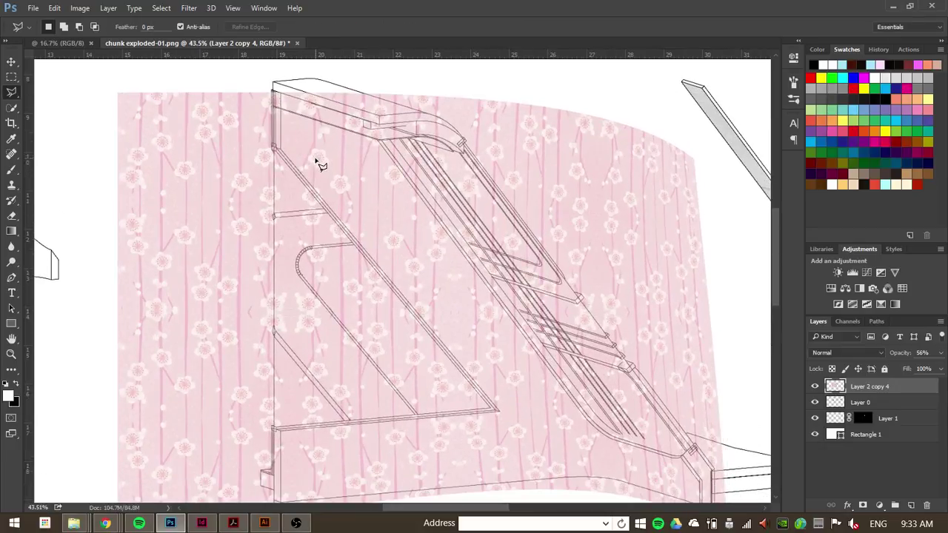
scroll(288, 103, "up", 2)
left_click(275, 111)
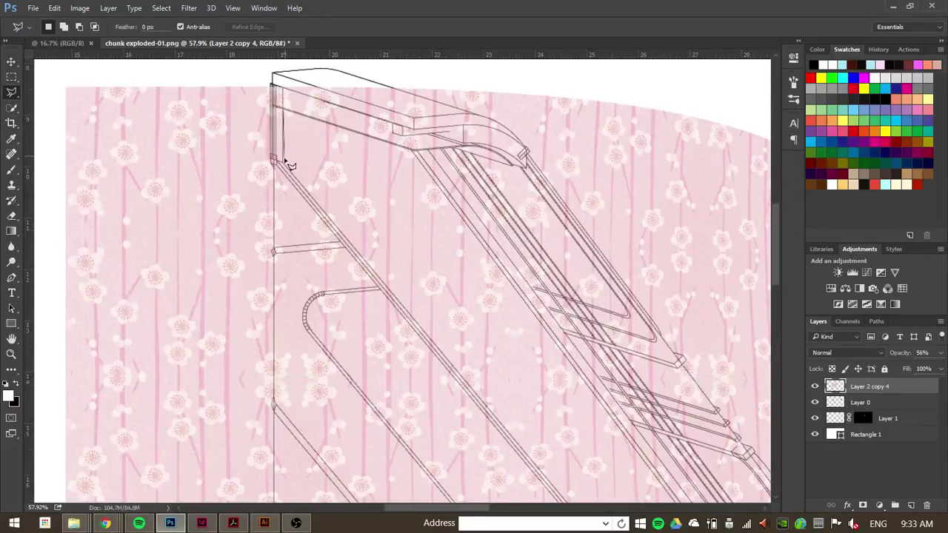
scroll(597, 444, "down", 5)
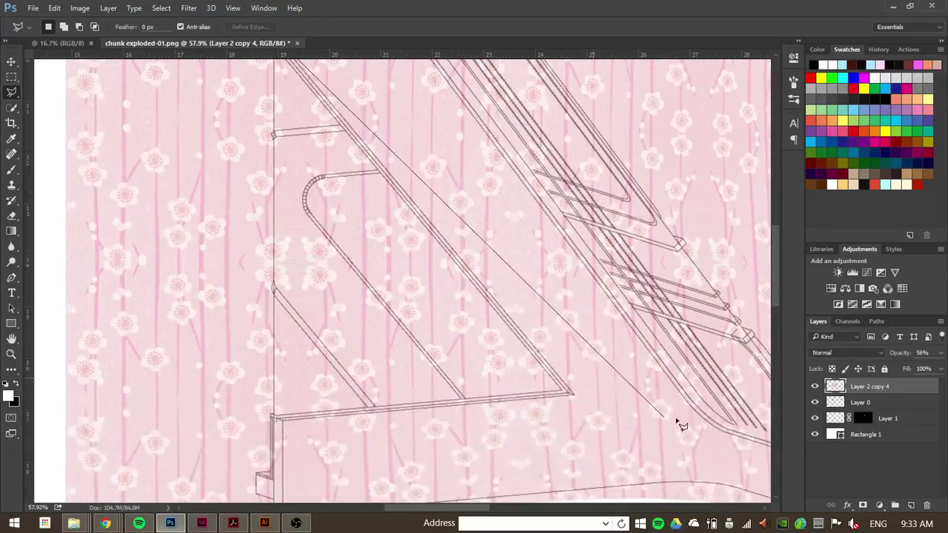
left_click(697, 407)
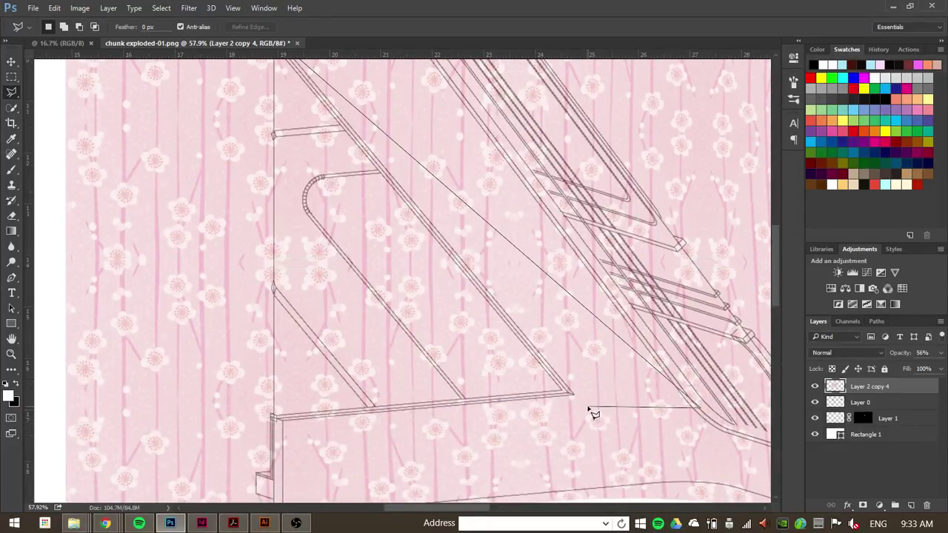
key("Escape")
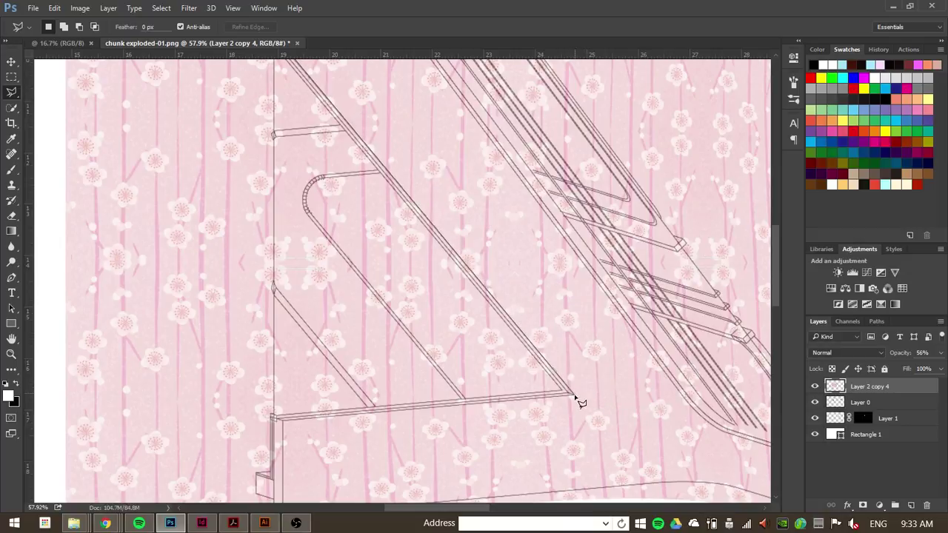
left_click(575, 397)
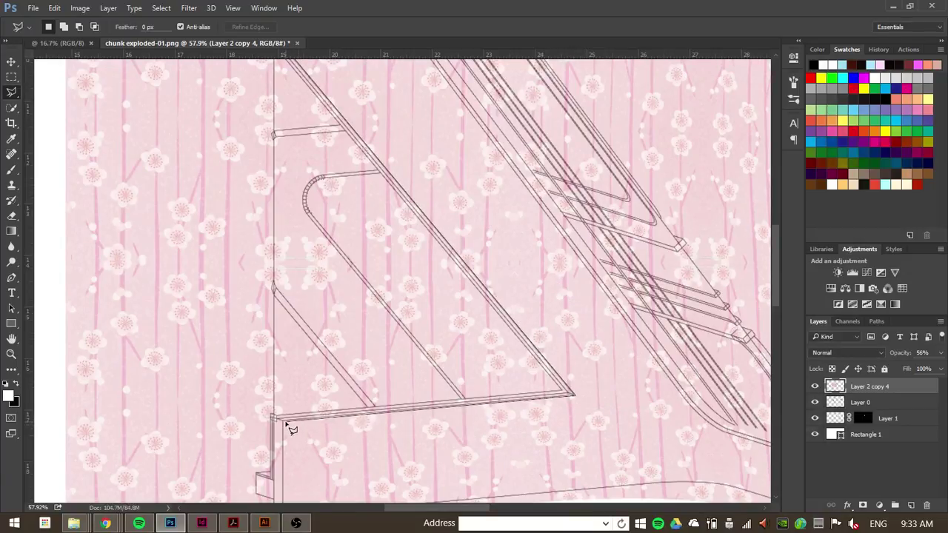
scroll(288, 451, "down", 3)
left_click(294, 441)
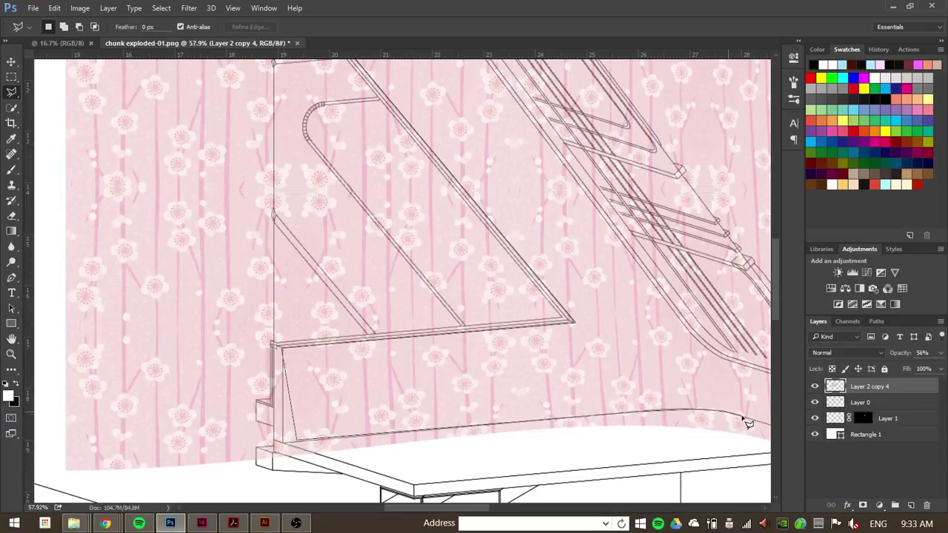
Complete the lasso outline along the curved base and outer diagonal, then mask Layer 2 copy 4 to the selected panel.
scroll(749, 426, "right", 5)
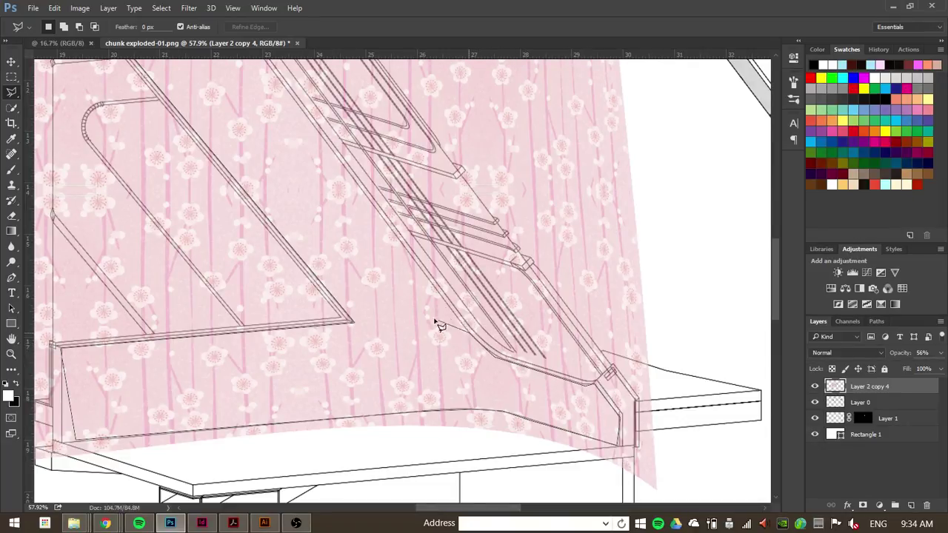
scroll(434, 322, "up", 4)
scroll(207, 118, "up", 3)
scroll(207, 118, "left", 2)
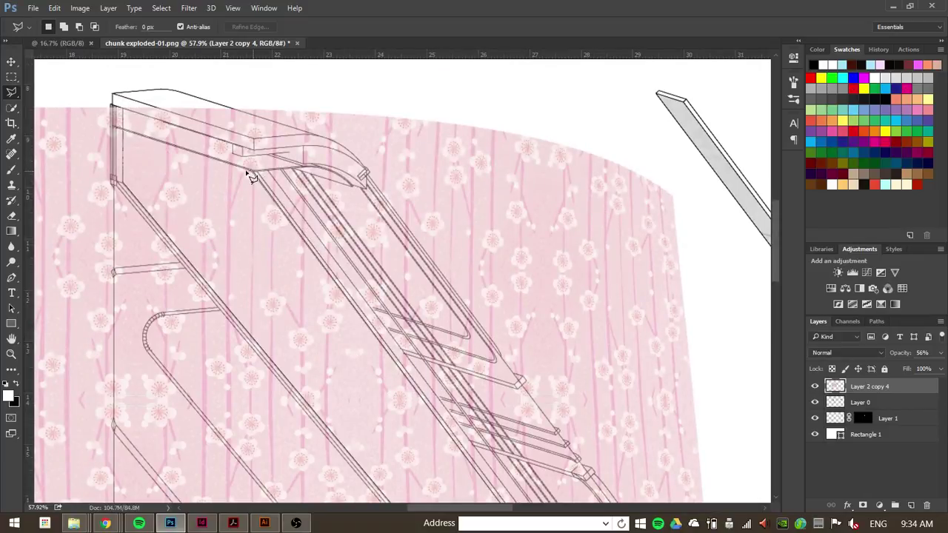
left_click(123, 131)
scroll(418, 237, "down", 2)
scroll(418, 241, "down", 1)
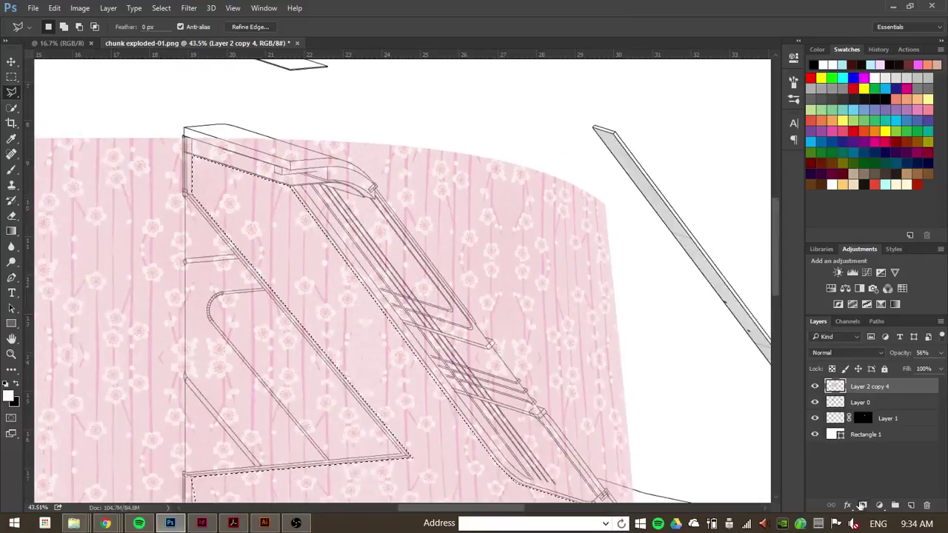
left_click(863, 505)
scroll(371, 282, "down", 1)
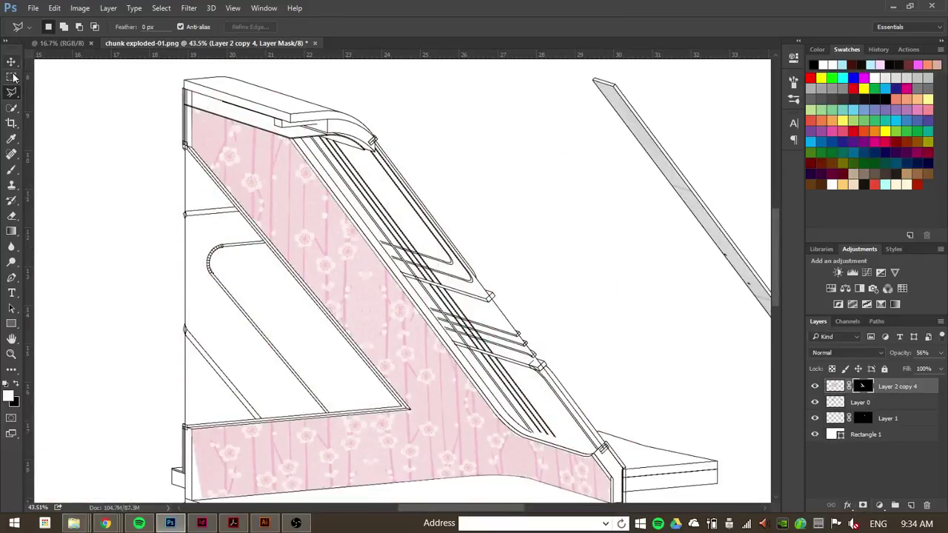
Raise the opacity of the masked blossom layer to 100%.
left_click(10, 76)
scroll(688, 334, "down", 2)
scroll(378, 379, "down", 1)
scroll(589, 386, "right", 2)
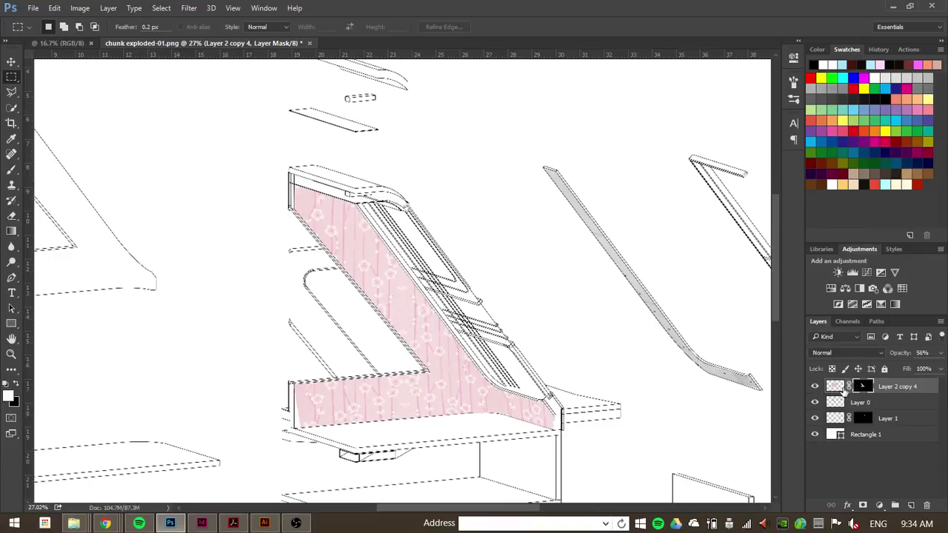
left_click_drag(899, 354, 943, 359)
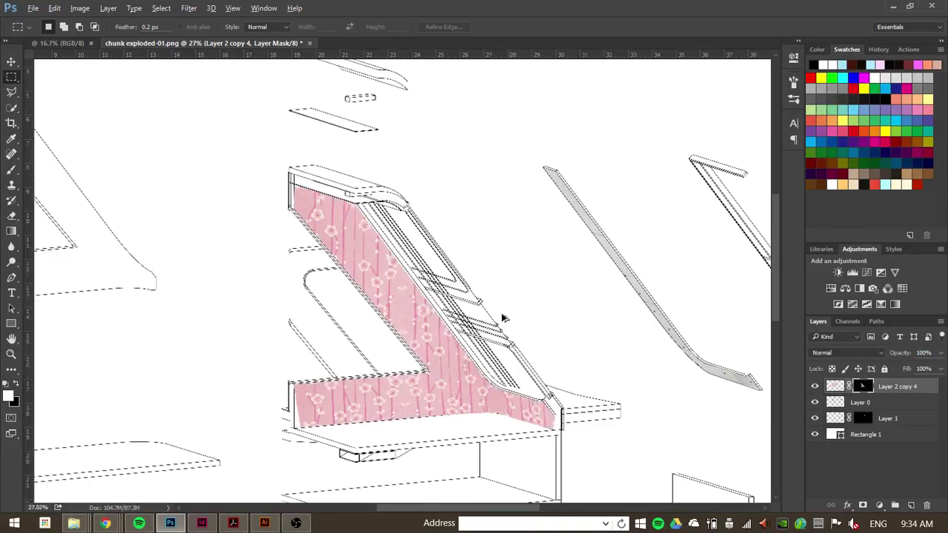
scroll(502, 319, "down", 2)
scroll(466, 355, "up", 3)
scroll(466, 339, "down", 2)
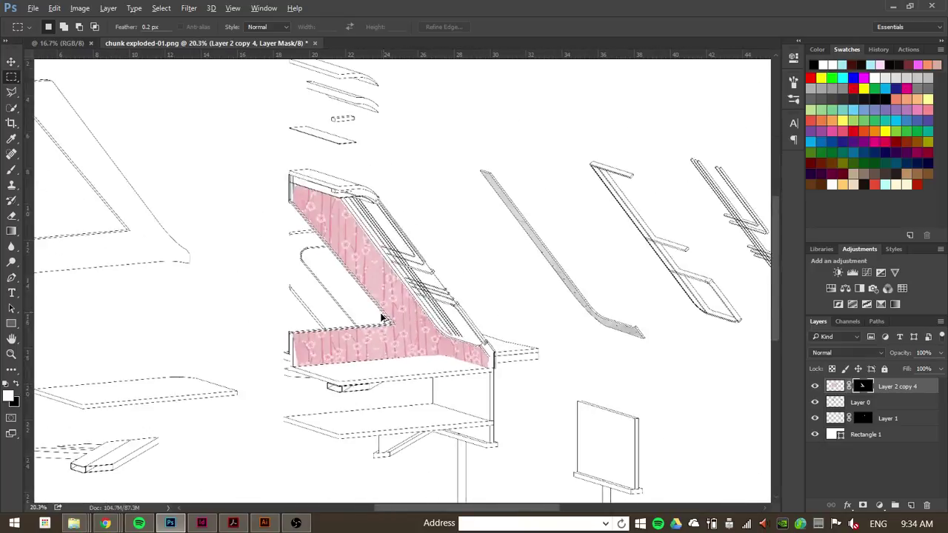
scroll(382, 318, "up", 3)
scroll(381, 398, "down", 2)
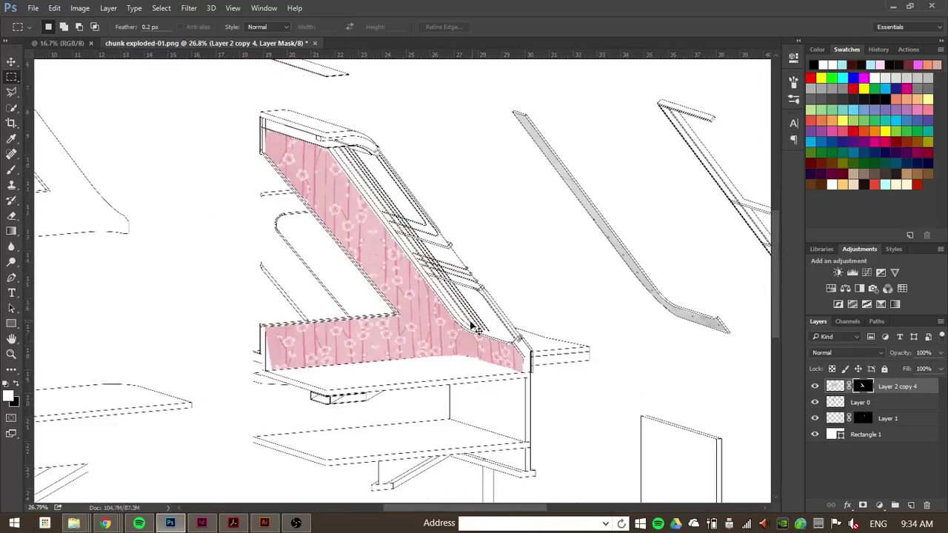
Paste the blossom image, scale it to about 21.6%, and place it in the blank area above the grey strip.
scroll(478, 331, "down", 1)
scroll(402, 318, "up", 3)
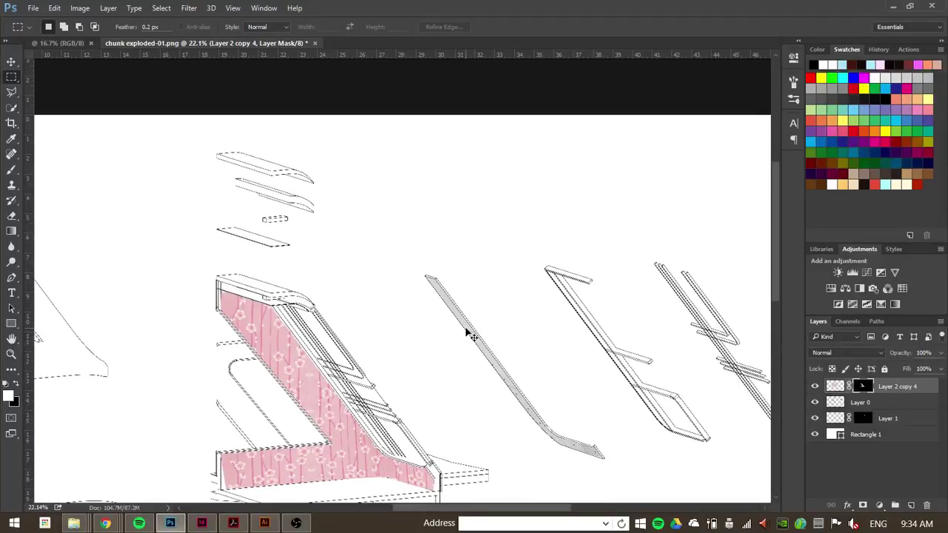
key("ctrl+v")
key("ctrl+t")
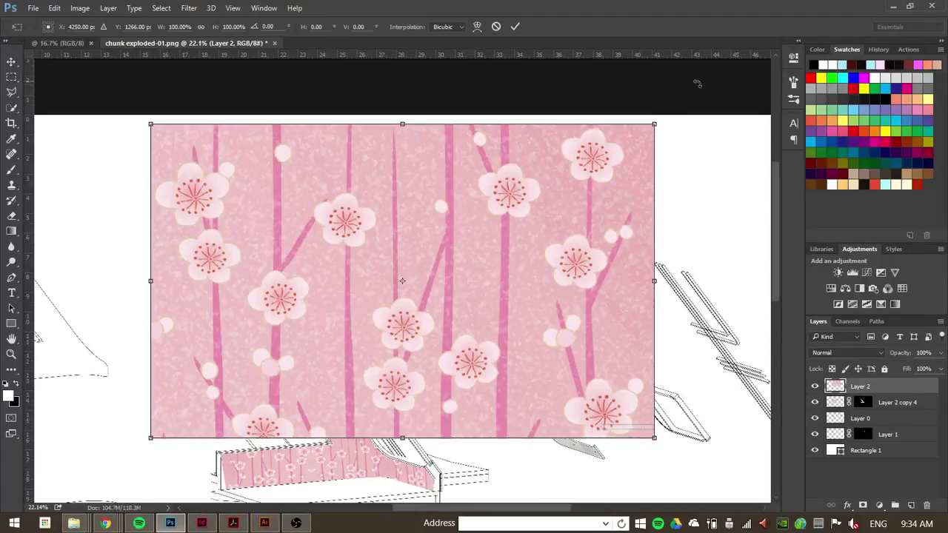
left_click_drag(655, 122, 245, 348)
left_click_drag(229, 413, 447, 196)
scroll(457, 159, "up", 2)
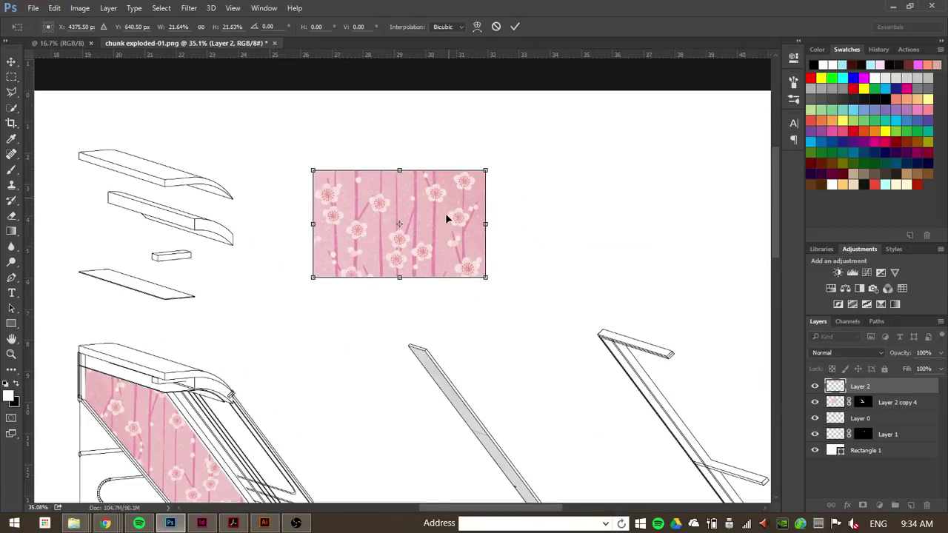
Distort the pasted blossom piece in perspective: slope its right end down, narrow its left end, slant it to the right and apply.
right_click(449, 220)
left_click(508, 301)
left_click_drag(486, 225, 487, 272)
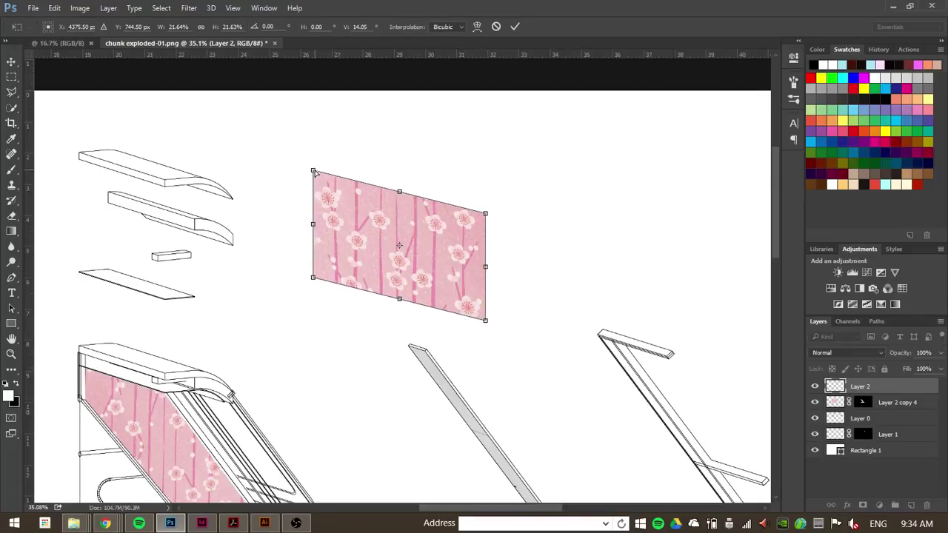
left_click_drag(314, 172, 313, 204)
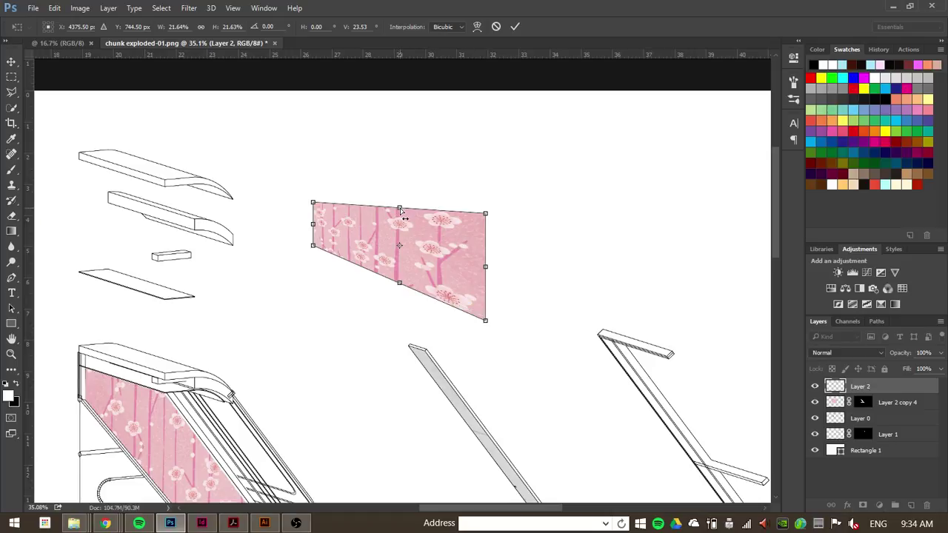
left_click_drag(403, 214, 448, 211)
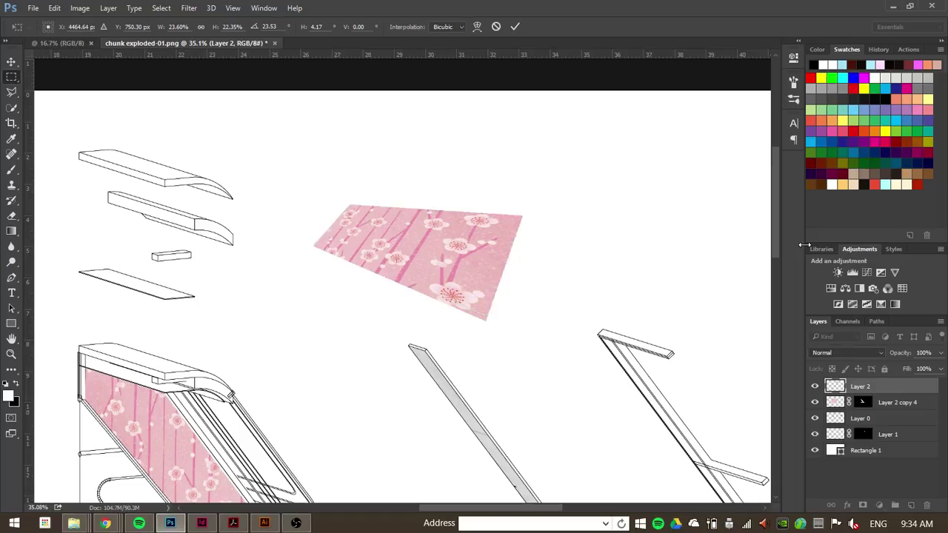
key("Return")
left_click_drag(563, 214, 434, 215)
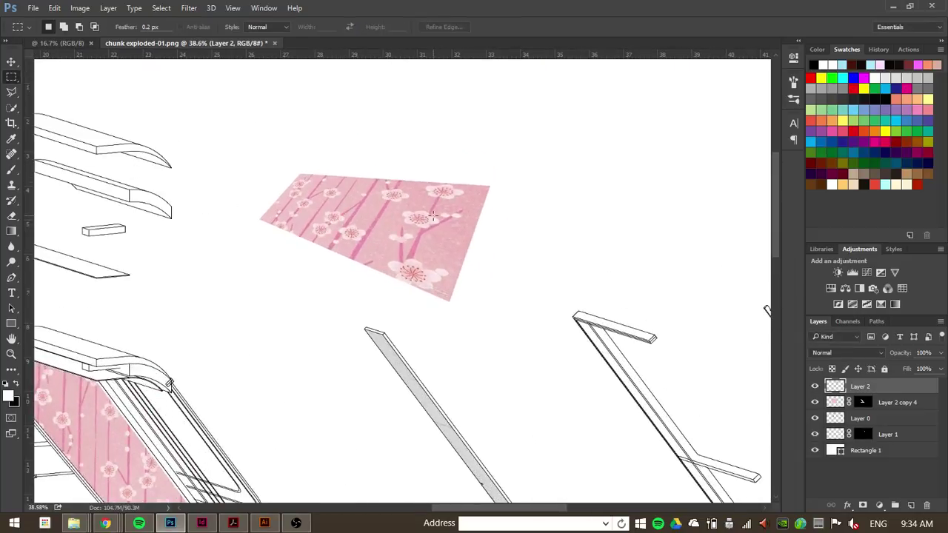
key("ctrl+t")
key("Return")
Paste a second blossom image, scale it down to roughly the first piece's size, and place it beside that piece's wide end.
key("ctrl+v")
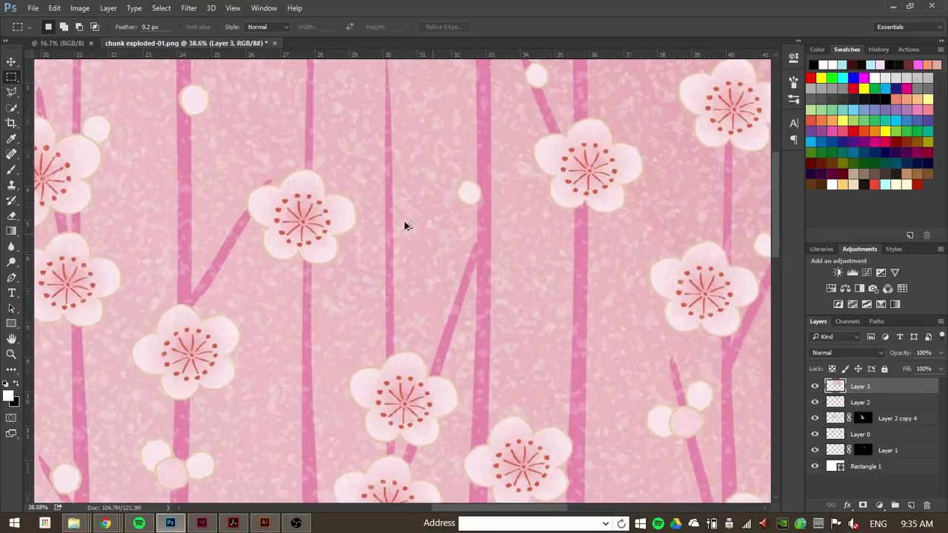
scroll(439, 212, "down", 3)
key("ctrl+t")
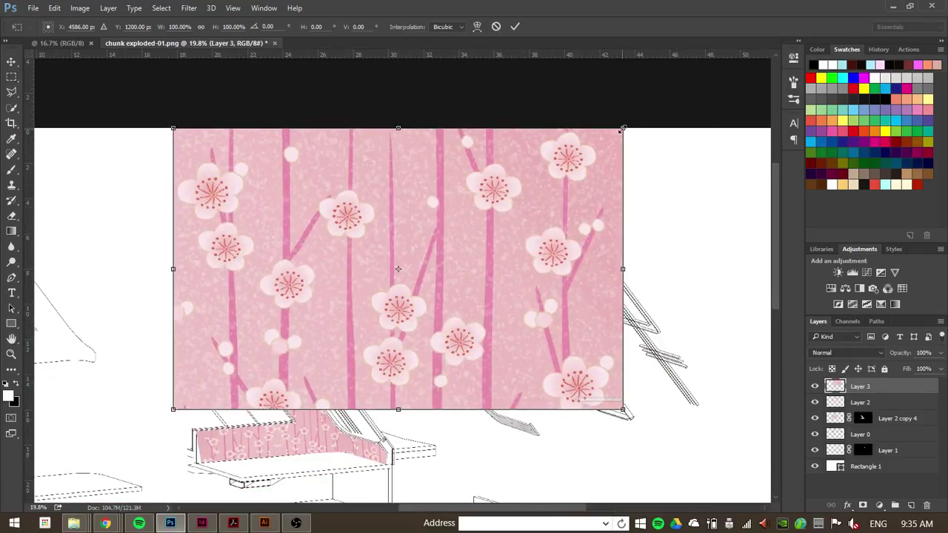
left_click_drag(368, 235, 330, 297)
left_click_drag(586, 194, 512, 240)
scroll(499, 209, "up", 2)
key("Return")
left_click(506, 234)
key("v")
key("ctrl+t")
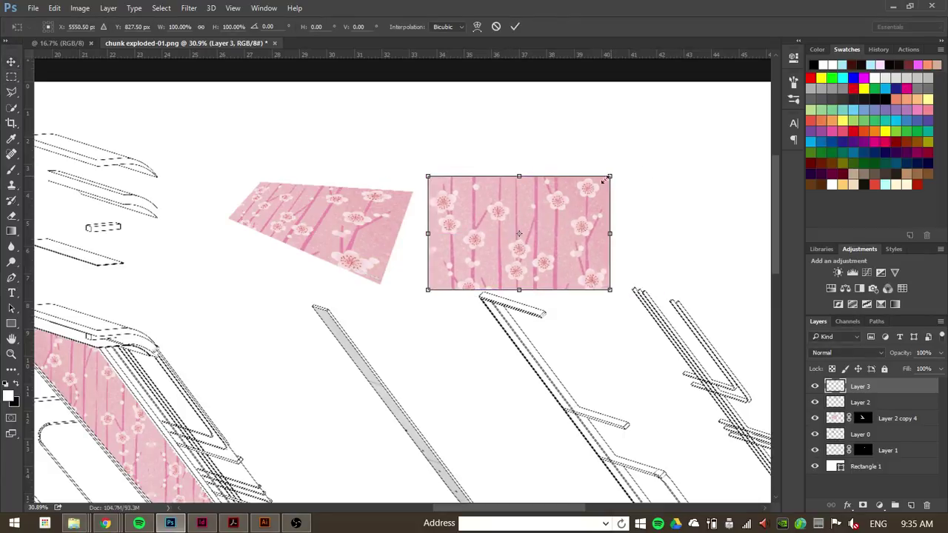
left_click_drag(607, 179, 575, 195)
mouse_move(518, 212)
left_mouse_down()
mouse_move(504, 207)
mouse_move(504, 222)
left_mouse_up()
Apply a perspective transform to the second blossom piece, sloping its right end upward and narrowing that end.
right_click(505, 225)
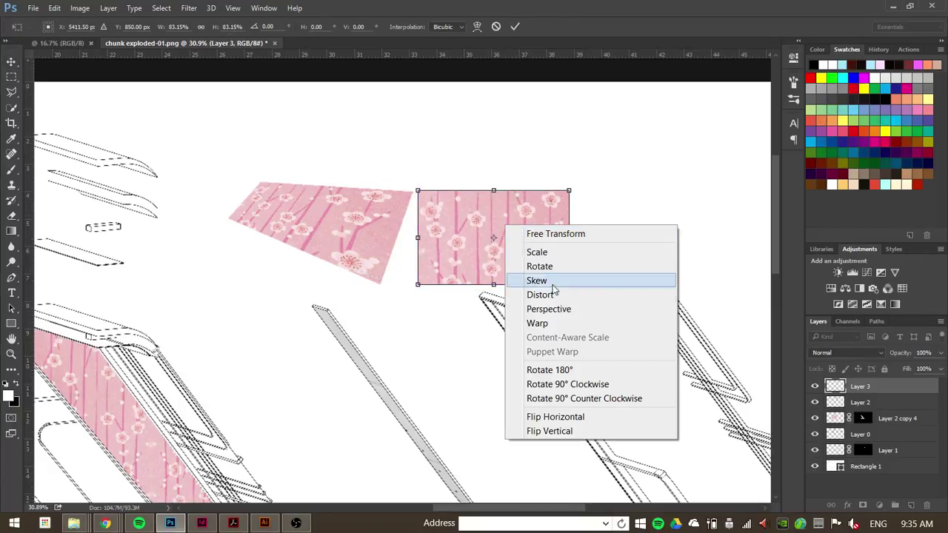
left_click(549, 309)
left_click_drag(570, 239, 571, 213)
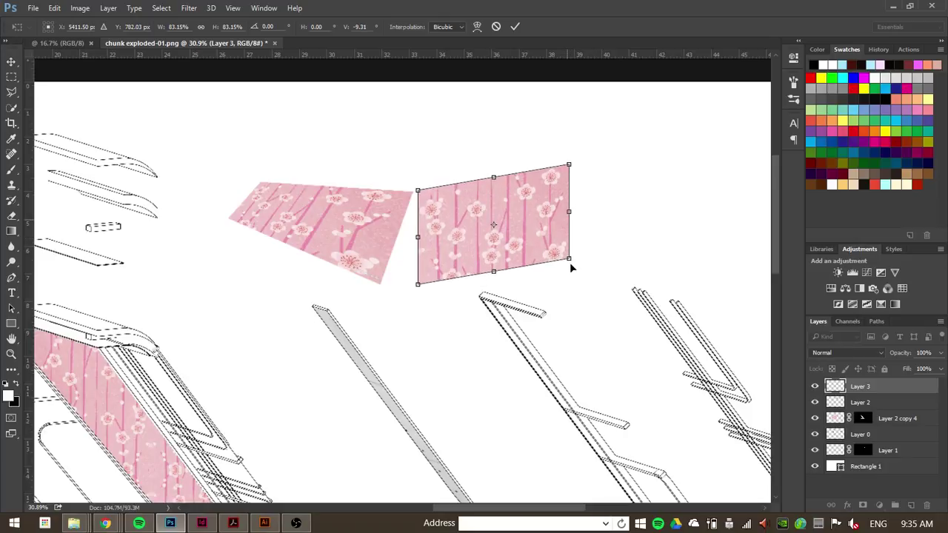
left_click_drag(571, 268, 571, 247)
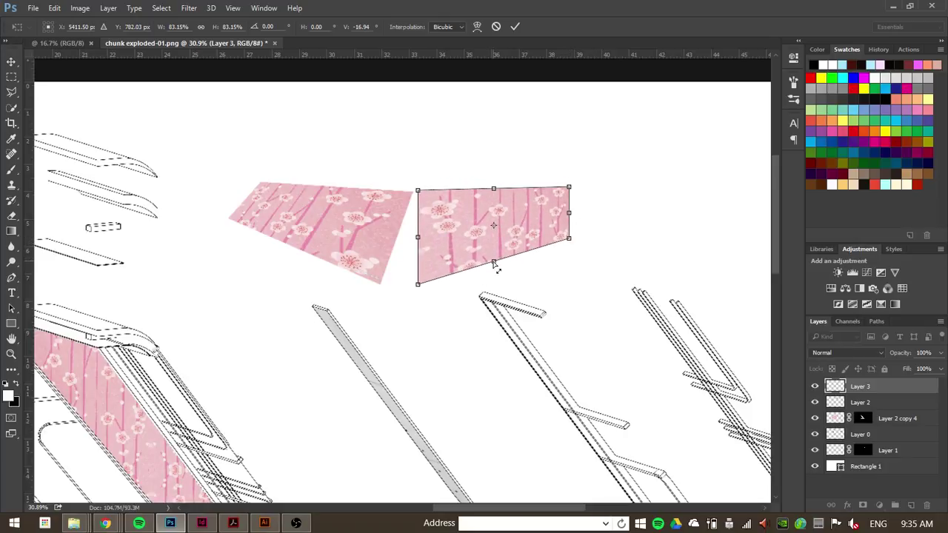
Slant the second blossom piece and adjust its edges and far corner so it joins the first piece's wide end, then apply.
left_click_drag(494, 264, 461, 272)
left_click_drag(451, 206, 442, 207)
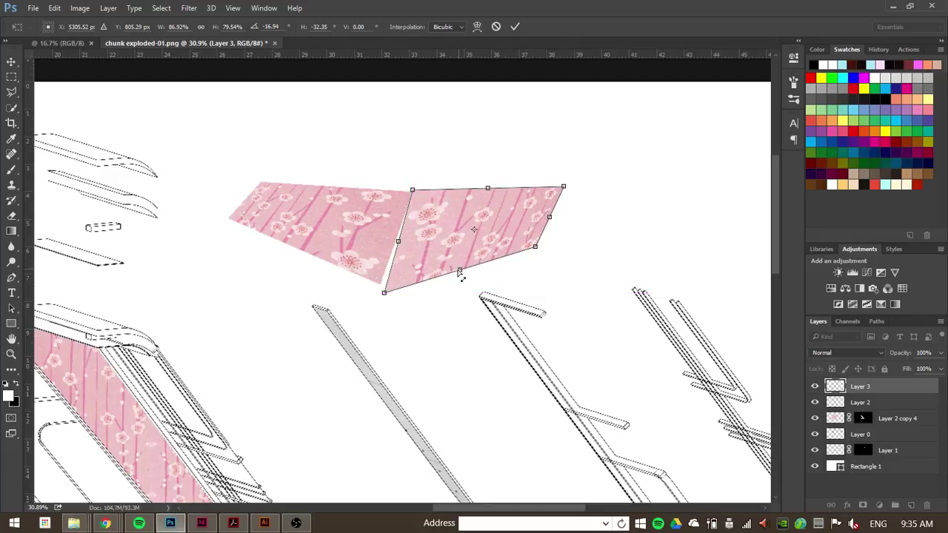
left_click_drag(460, 274, 380, 285)
left_click_drag(394, 243, 394, 240)
left_click_drag(564, 191, 557, 199)
key("Return")
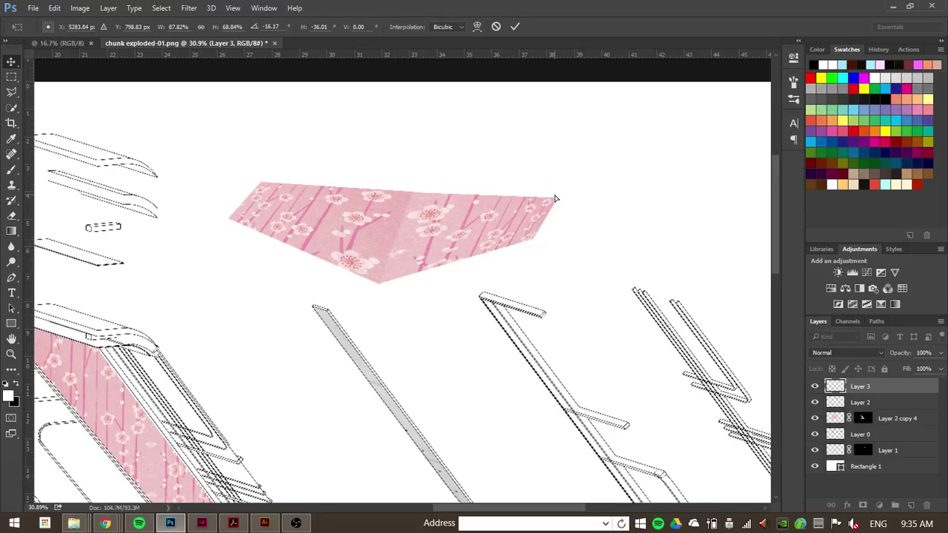
Merge Layer 2 and Layer 3, the two joined blossom pieces, into one layer.
scroll(551, 220, "down", 2)
scroll(444, 213, "up", 1)
scroll(428, 208, "up", 2)
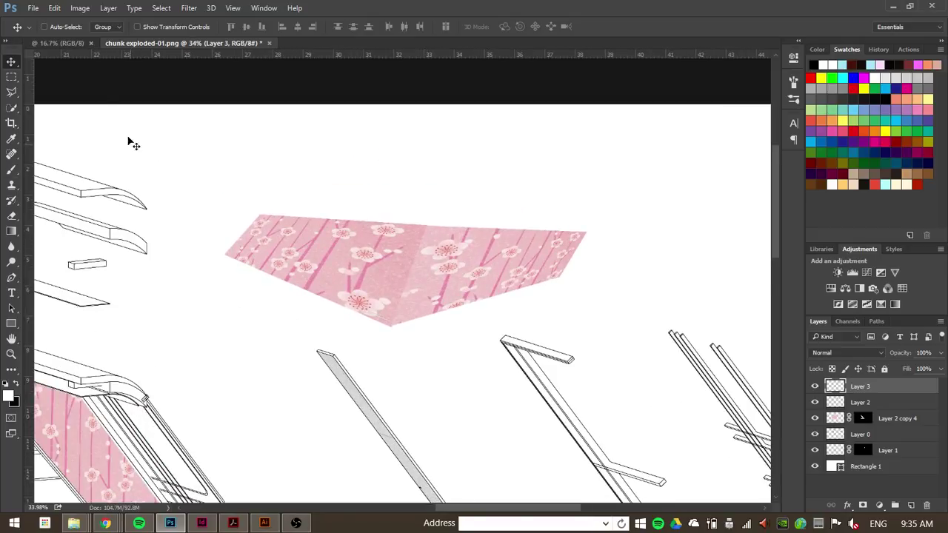
left_click(11, 78)
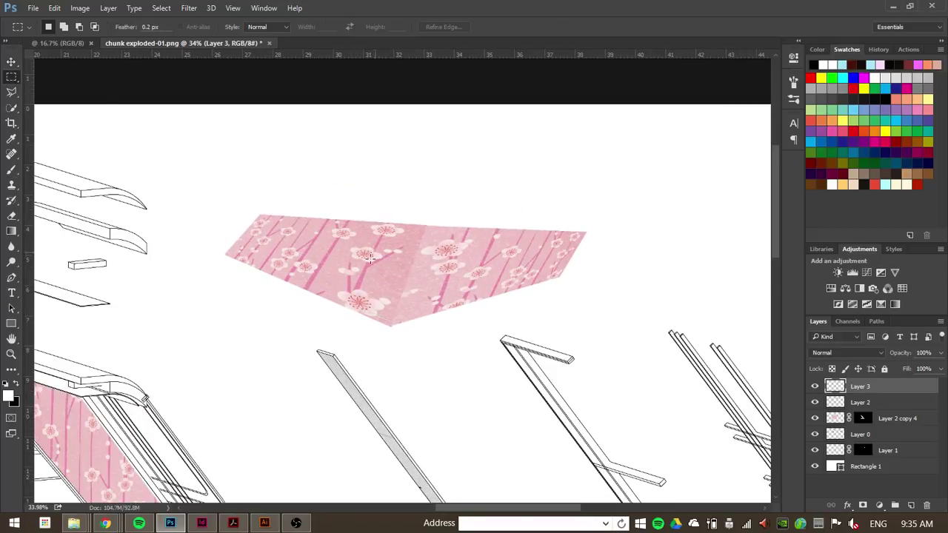
left_click(861, 402, "shift")
right_click(841, 405)
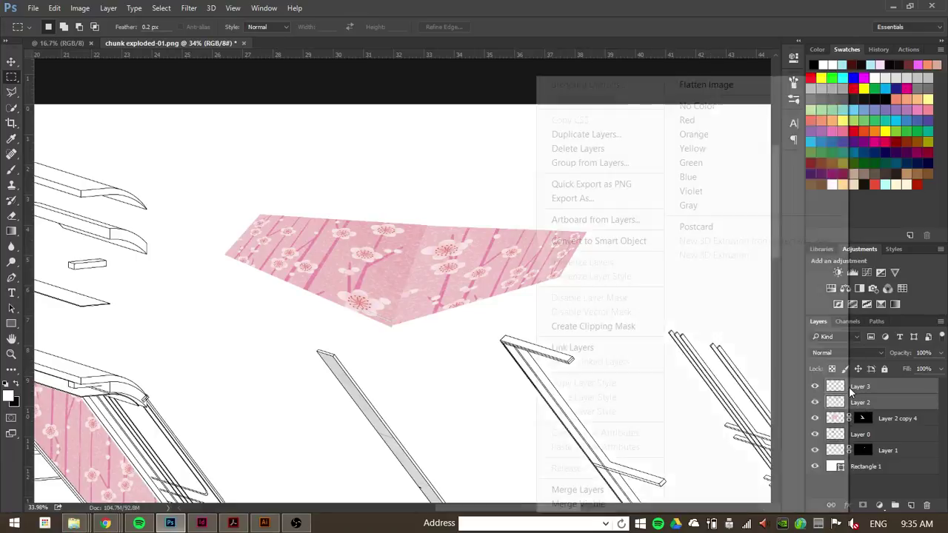
left_click(586, 487)
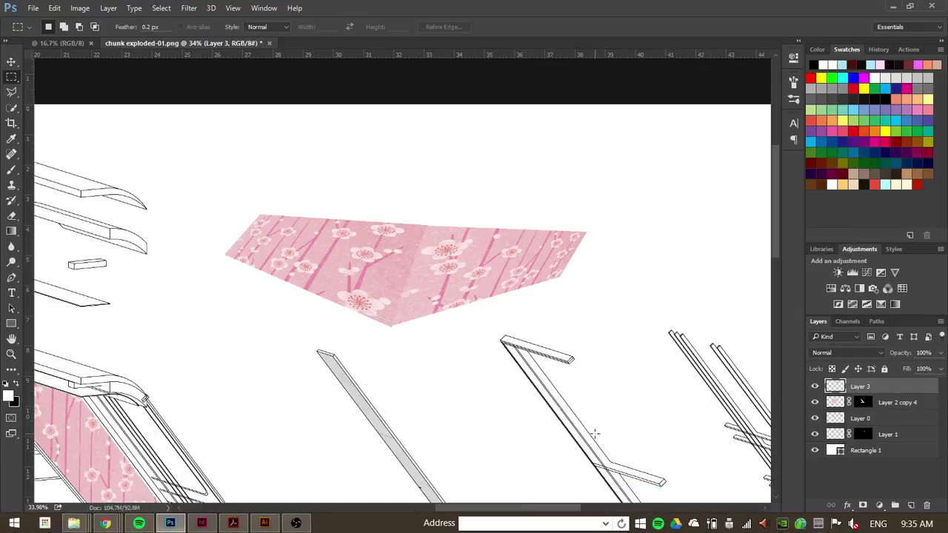
Move the merged blossom shape up toward the canvas's upper edge, clear of the line work.
key("v")
left_click_drag(437, 278, 461, 234)
scroll(456, 197, "down", 3)
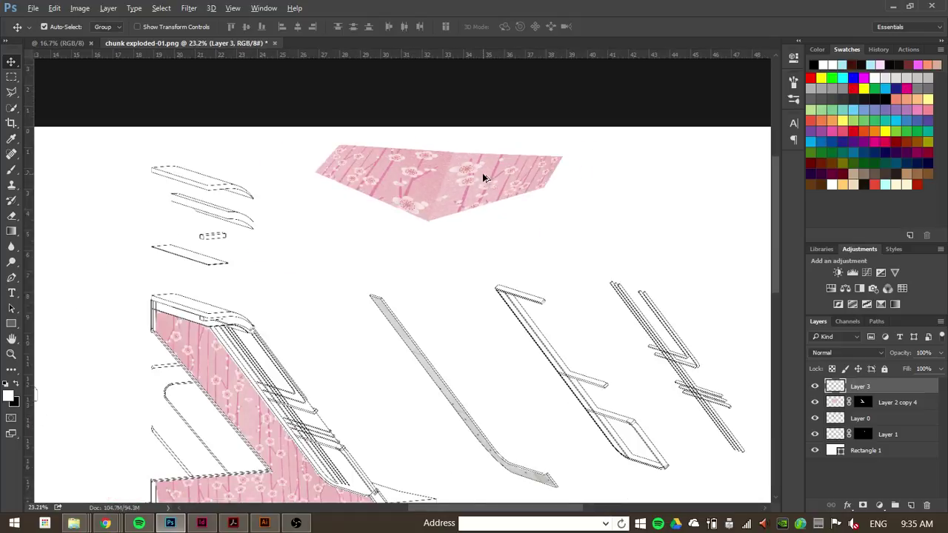
Delete Layer 3, the merged blossom shape near the canvas's upper edge.
scroll(493, 177, "left", 2)
scroll(498, 180, "up", 1)
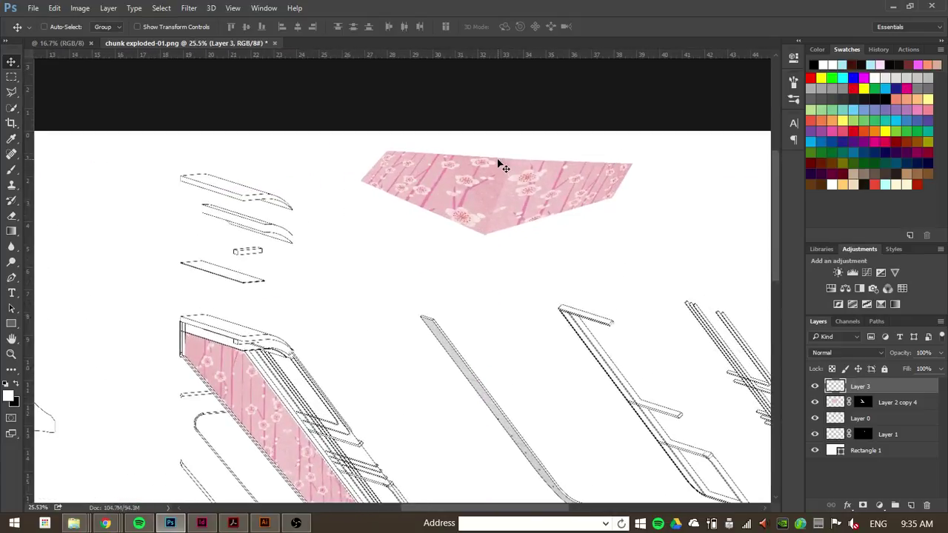
key("Delete")
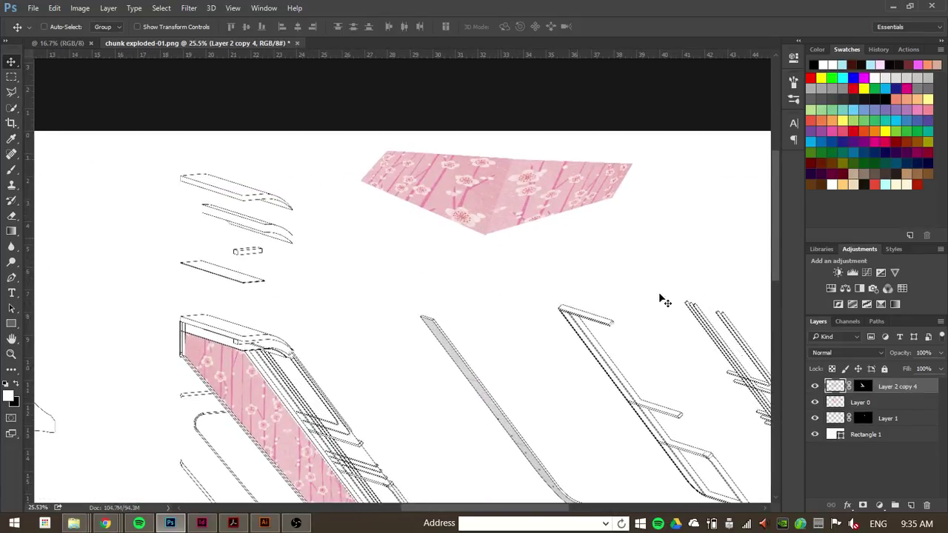
Move the masked blossom texture of Layer 2 copy 4 off the central panel, up to the canvas's left edge.
scroll(437, 202, "down", 1)
scroll(437, 211, "down", 4)
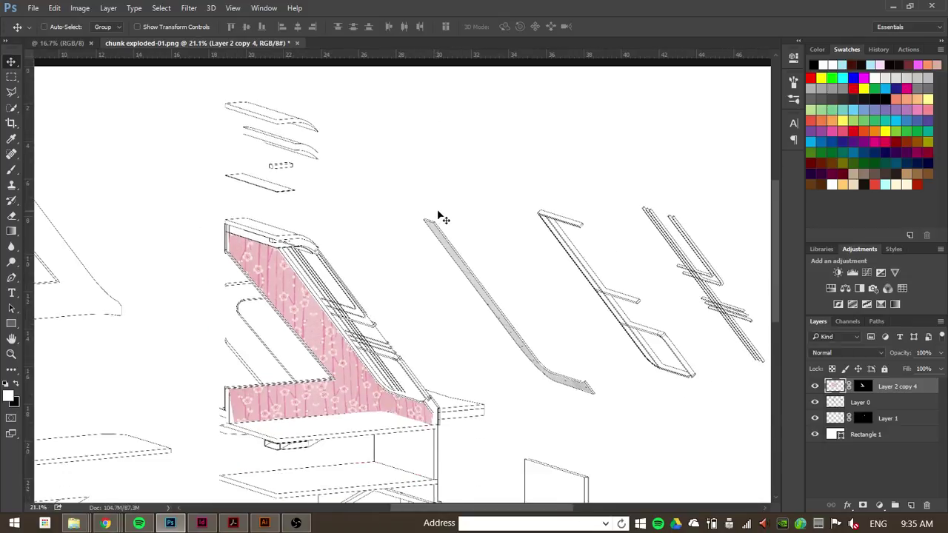
scroll(489, 259, "left", 2)
scroll(427, 249, "down", 1)
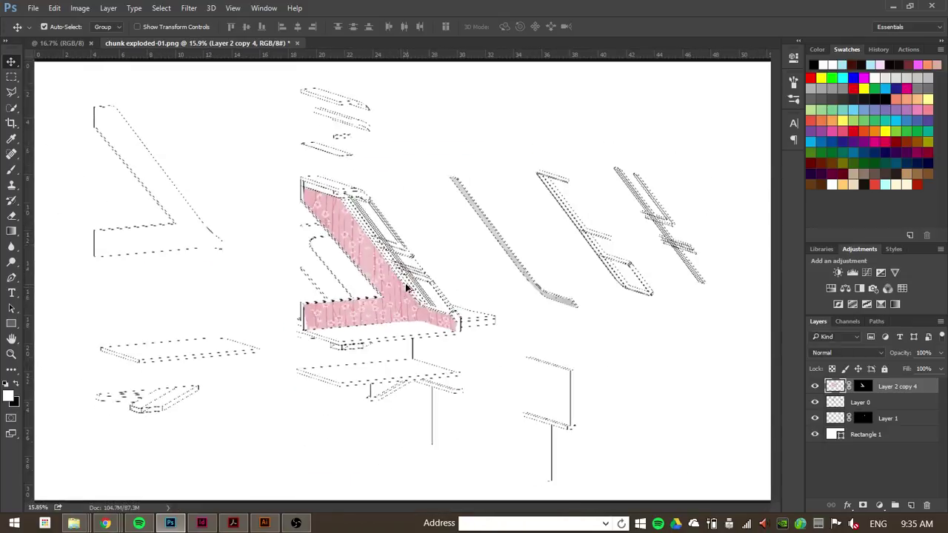
scroll(410, 292, "up", 1)
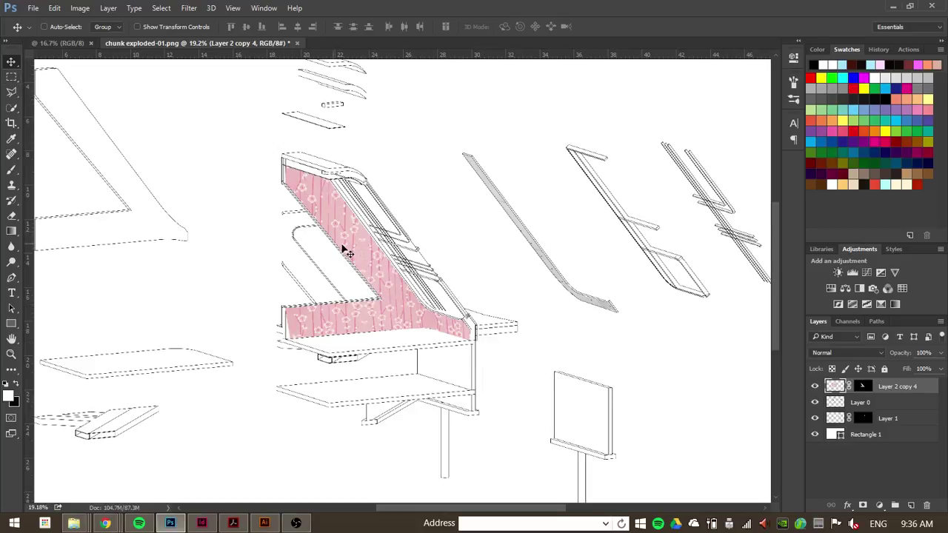
left_click_drag(187, 263, 37, 93)
key("ctrl")
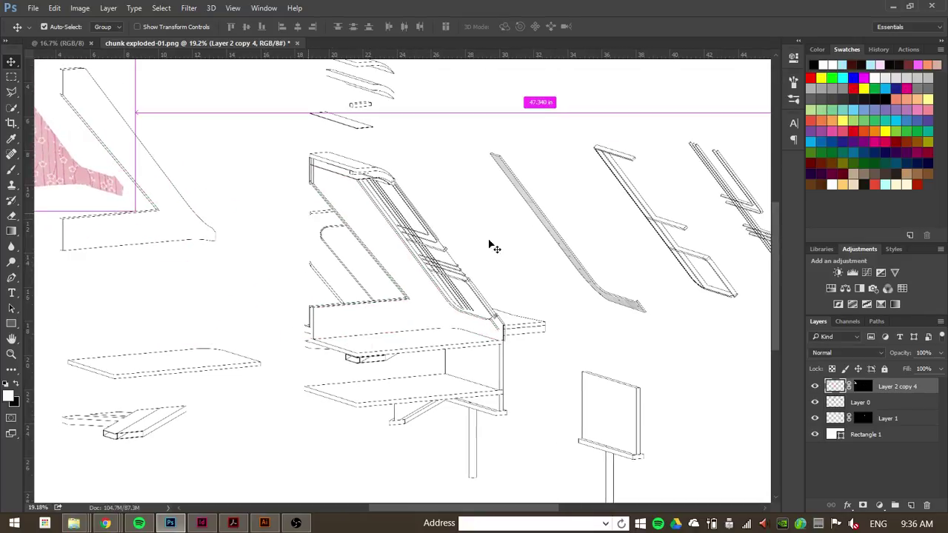
Paste the blossom image, scale it down over the central sloping panel, and set its layer opacity to 46%.
key("ctrl+v")
key("ctrl+t")
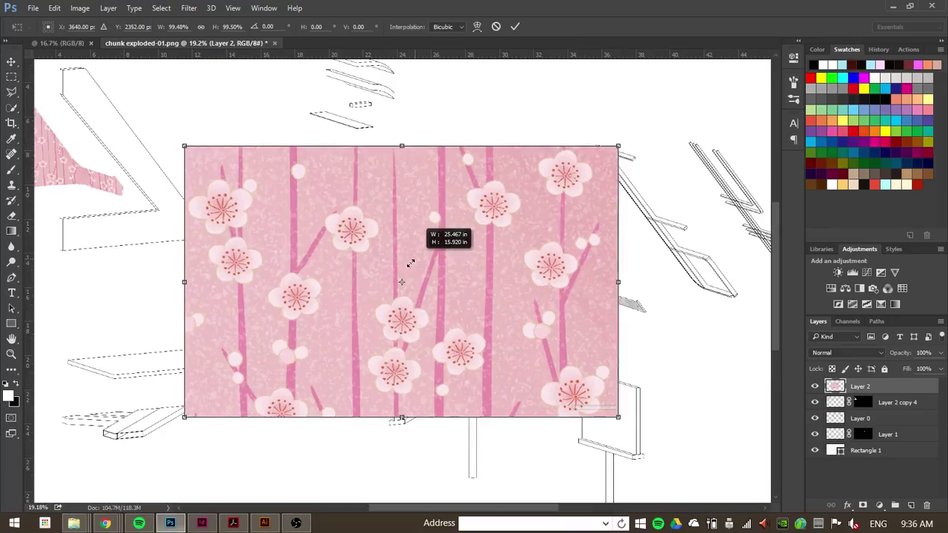
left_click_drag(411, 264, 438, 234)
key("Return")
left_click_drag(478, 268, 467, 280)
left_click_drag(900, 354, 886, 363)
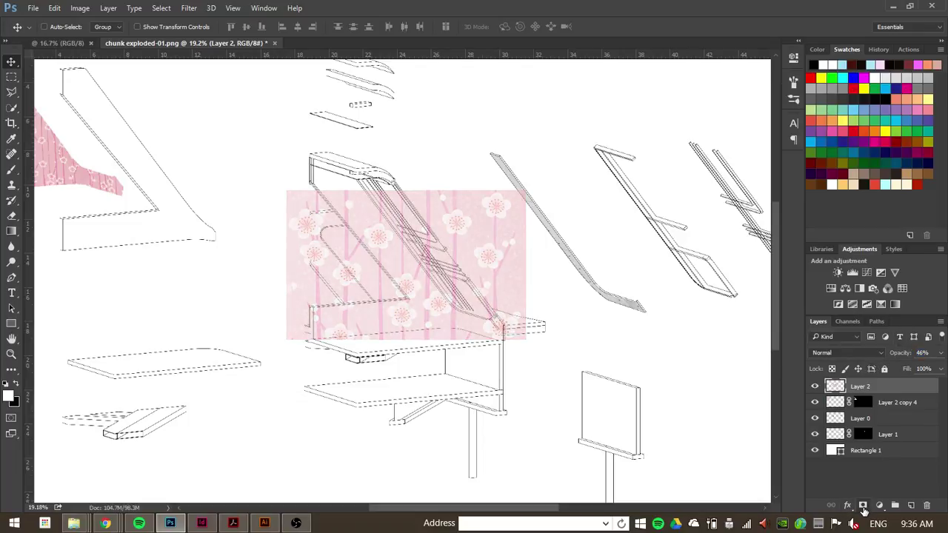
Add a layer mask to Layer 2 and set up a soft black brush at 202 px and 100% opacity.
left_click(863, 507)
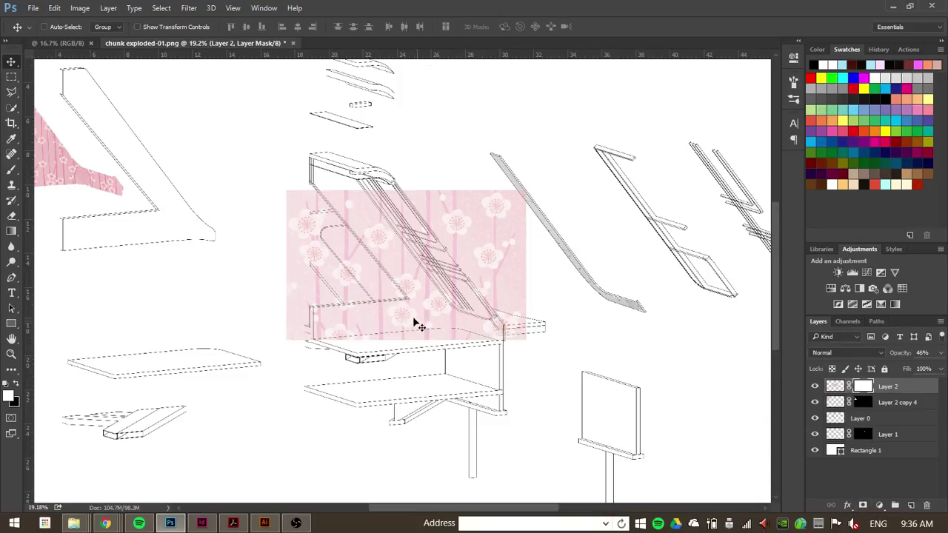
key("b")
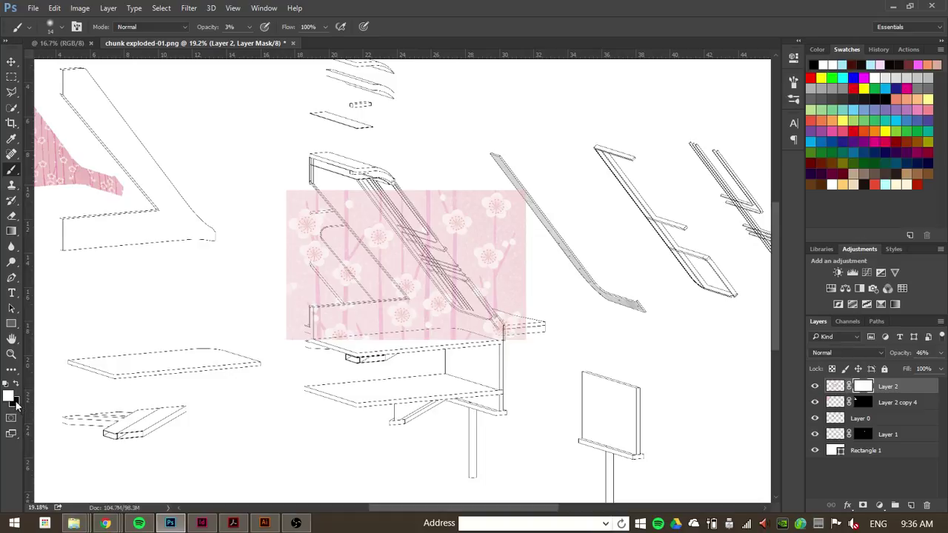
key("x")
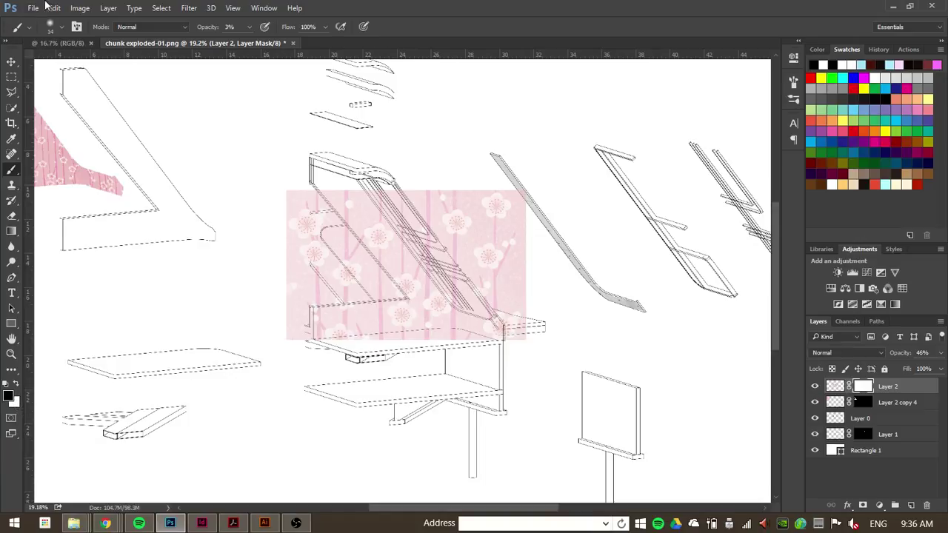
left_click(61, 27)
left_click_drag(72, 65, 123, 65)
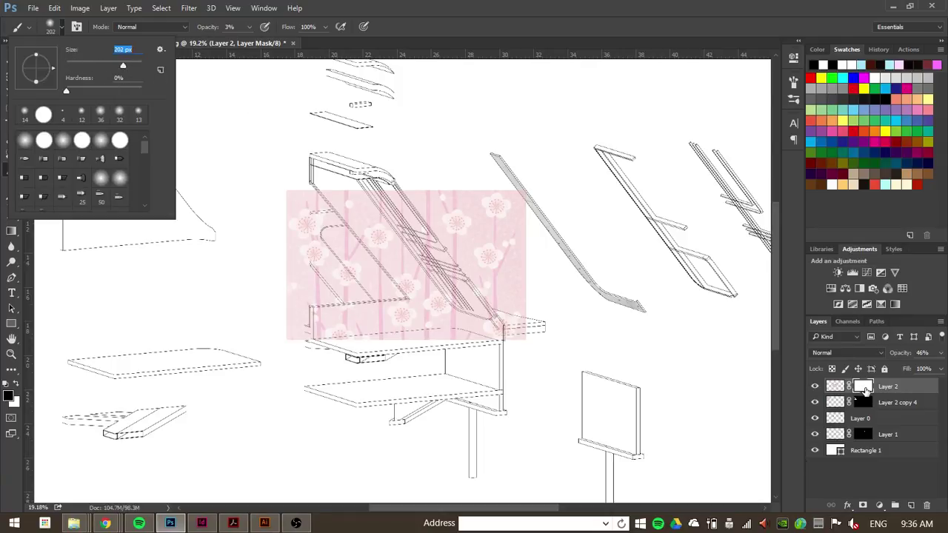
left_click(489, 215)
left_click_drag(211, 30, 282, 30)
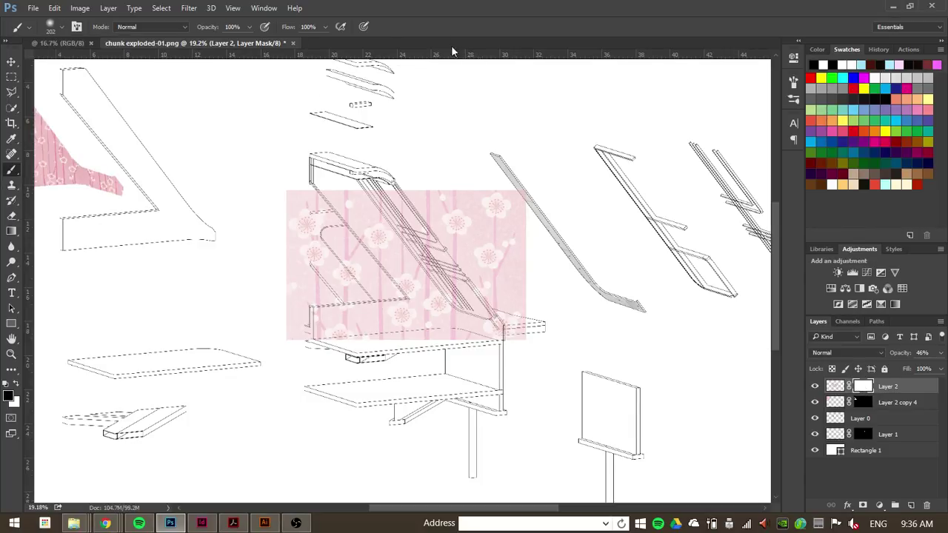
Paint on Layer 2's mask to hide the blossom texture outside the panel's sloping edge and along the image's upper edge.
mouse_move(475, 170)
left_mouse_down()
mouse_move(517, 250)
mouse_move(474, 178)
mouse_move(485, 200)
left_mouse_up()
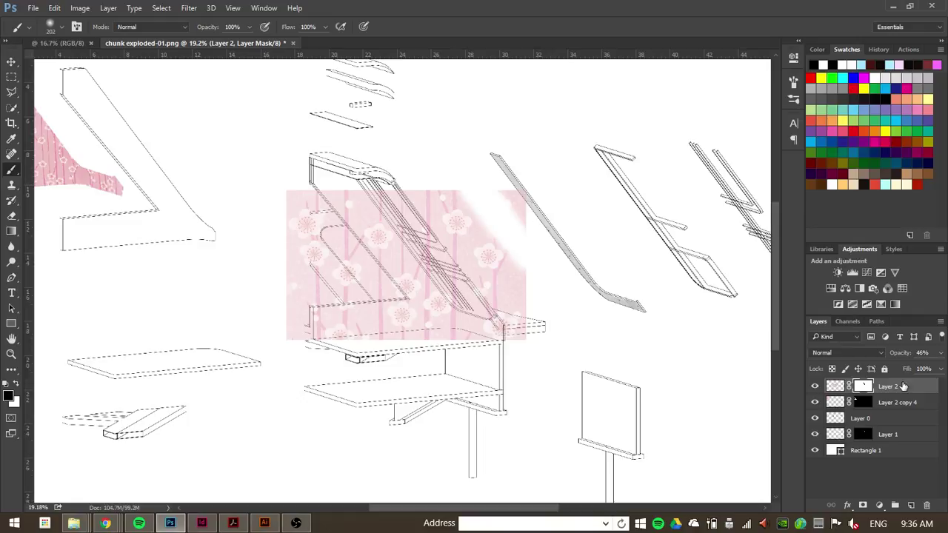
mouse_move(529, 229)
left_mouse_down()
mouse_move(460, 211)
mouse_move(446, 194)
mouse_move(482, 224)
left_mouse_up()
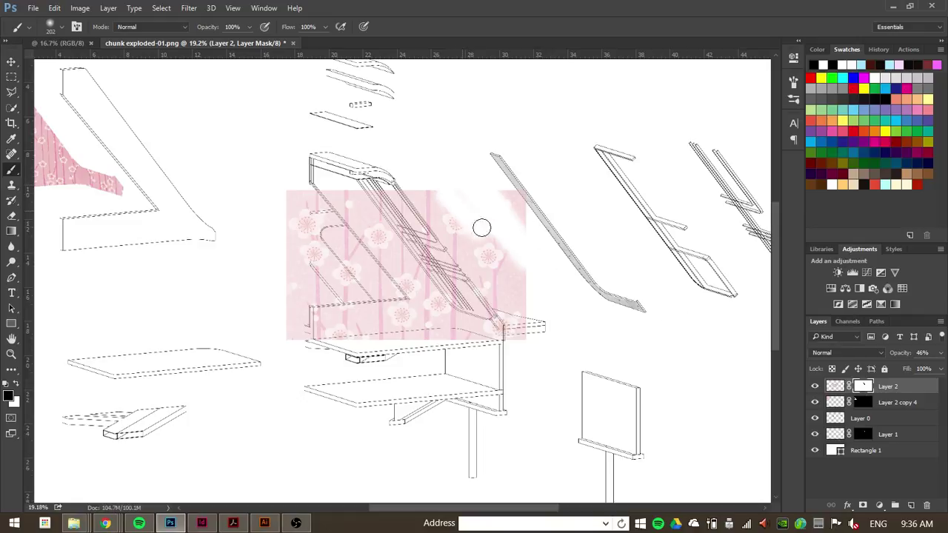
mouse_move(428, 200)
left_mouse_down()
mouse_move(517, 284)
mouse_move(498, 197)
mouse_move(537, 216)
mouse_move(525, 252)
mouse_move(509, 262)
mouse_move(444, 191)
mouse_move(459, 214)
mouse_move(427, 196)
mouse_move(511, 286)
mouse_move(466, 228)
mouse_move(393, 184)
mouse_move(404, 191)
mouse_move(342, 183)
mouse_move(280, 212)
mouse_move(277, 235)
left_mouse_up()
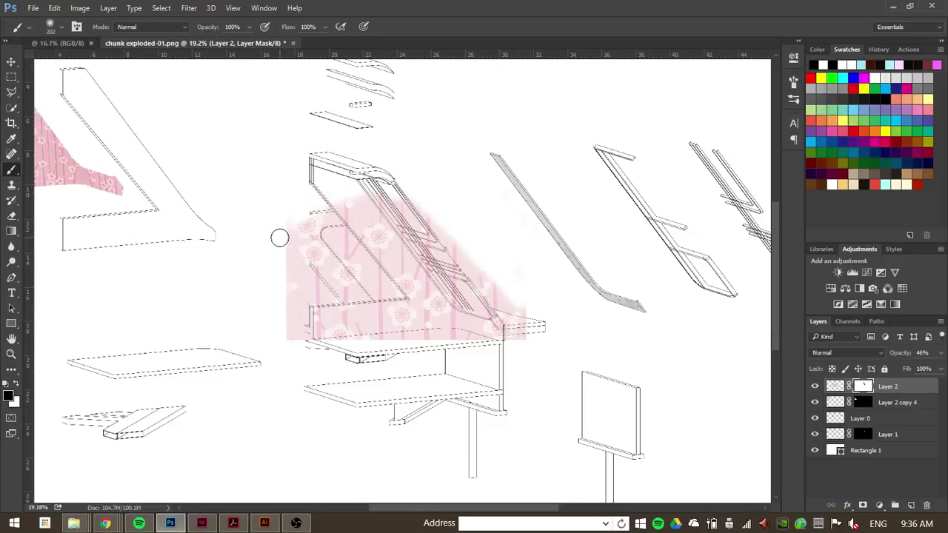
Enlarge the brush to 480 px and mask out the remaining blossom texture around the V-shaped panel.
left_click(63, 28)
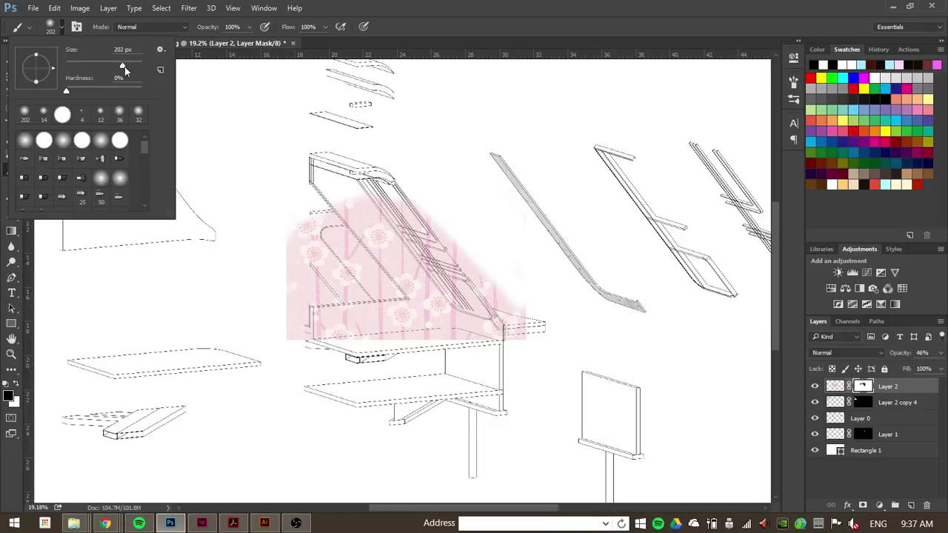
left_click_drag(124, 67, 146, 81)
type("480")
key("Return")
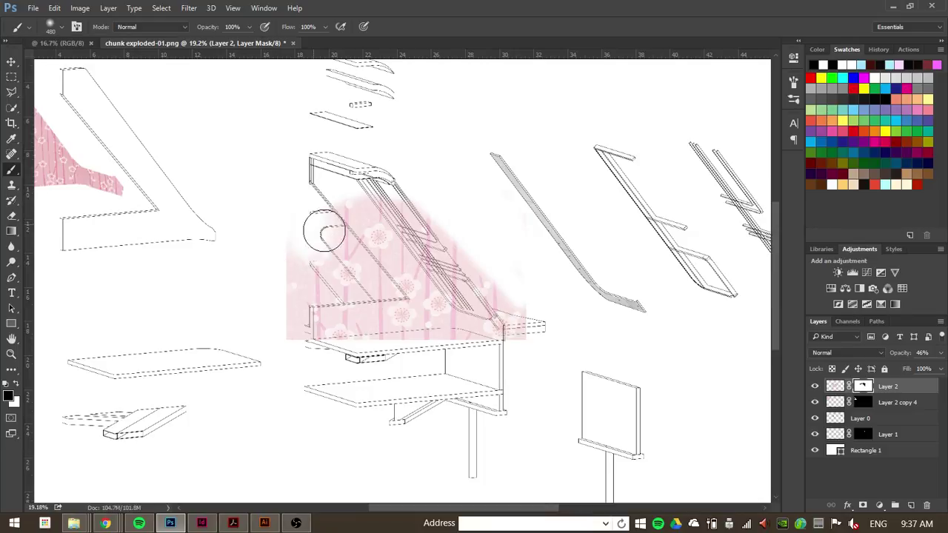
mouse_move(307, 274)
left_mouse_down()
mouse_move(356, 289)
mouse_move(360, 265)
mouse_move(342, 266)
mouse_move(295, 334)
mouse_move(391, 385)
mouse_move(357, 343)
mouse_move(450, 345)
mouse_move(549, 366)
mouse_move(515, 296)
mouse_move(402, 192)
mouse_move(472, 295)
mouse_move(483, 292)
mouse_move(444, 263)
mouse_move(386, 191)
mouse_move(346, 254)
mouse_move(290, 206)
mouse_move(348, 259)
mouse_move(332, 234)
mouse_move(392, 317)
mouse_move(471, 316)
mouse_move(451, 276)
mouse_move(470, 356)
left_mouse_up()
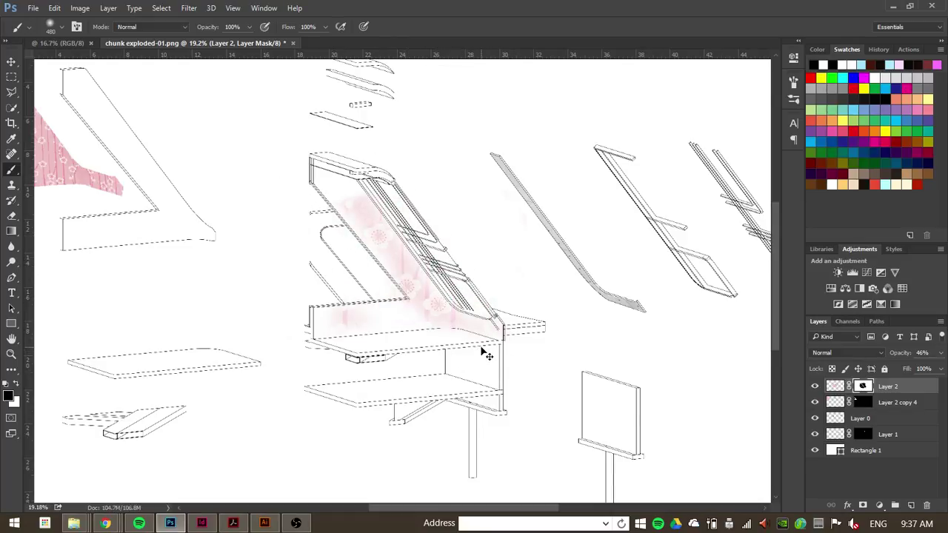
mouse_move(434, 290)
left_mouse_down()
mouse_move(488, 286)
mouse_move(452, 237)
left_mouse_up()
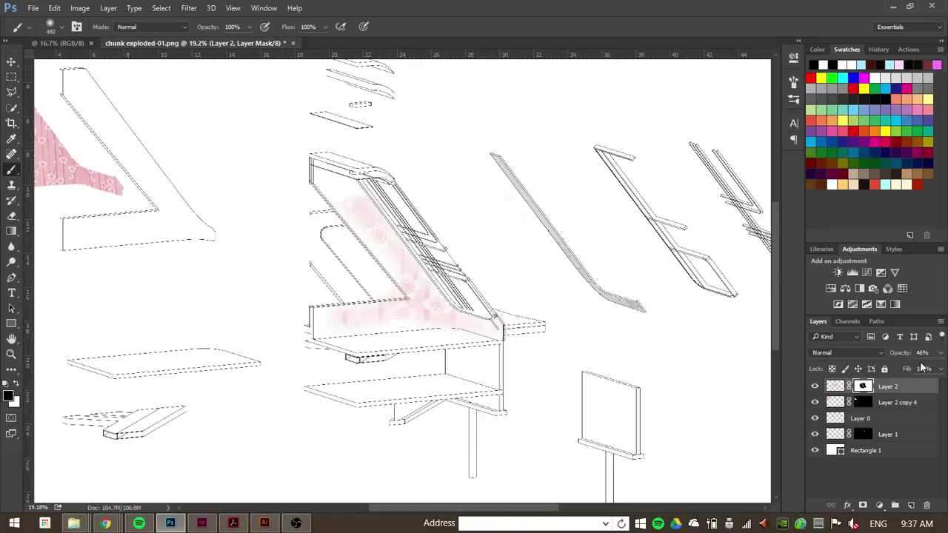
Set Layer 2's opacity to 81% and try the Linear Light blending mode on it.
left_click_drag(904, 353, 920, 356)
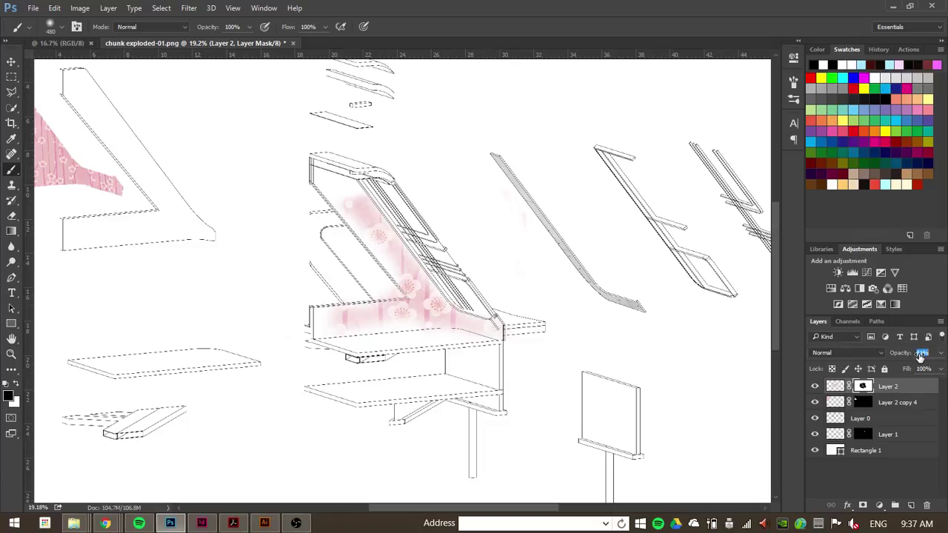
key("m")
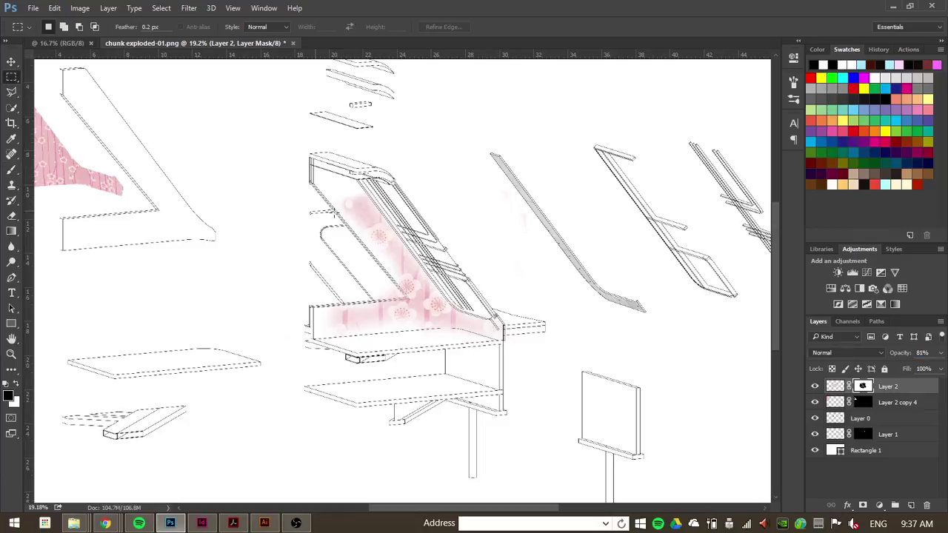
scroll(333, 213, "up", 5)
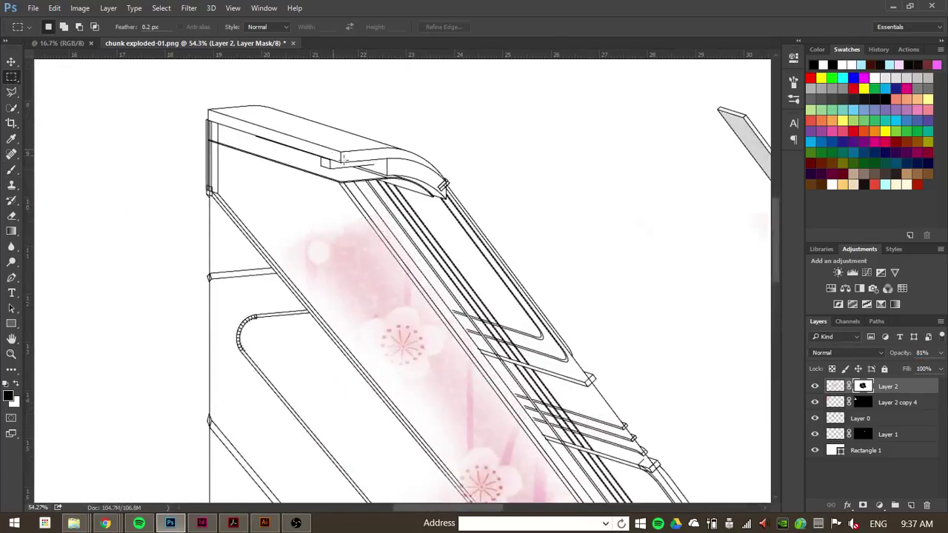
scroll(343, 157, "down", 5)
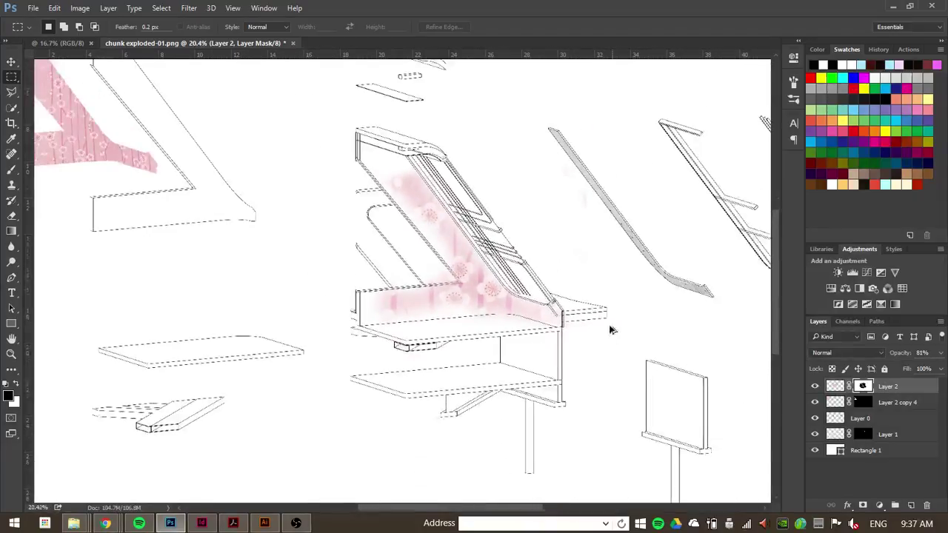
scroll(611, 329, "up", 1)
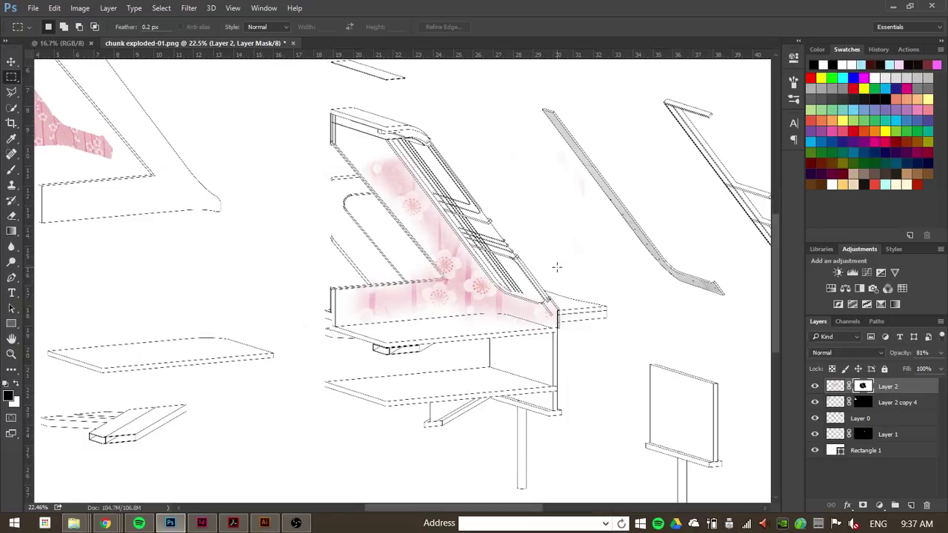
scroll(489, 254, "down", 2)
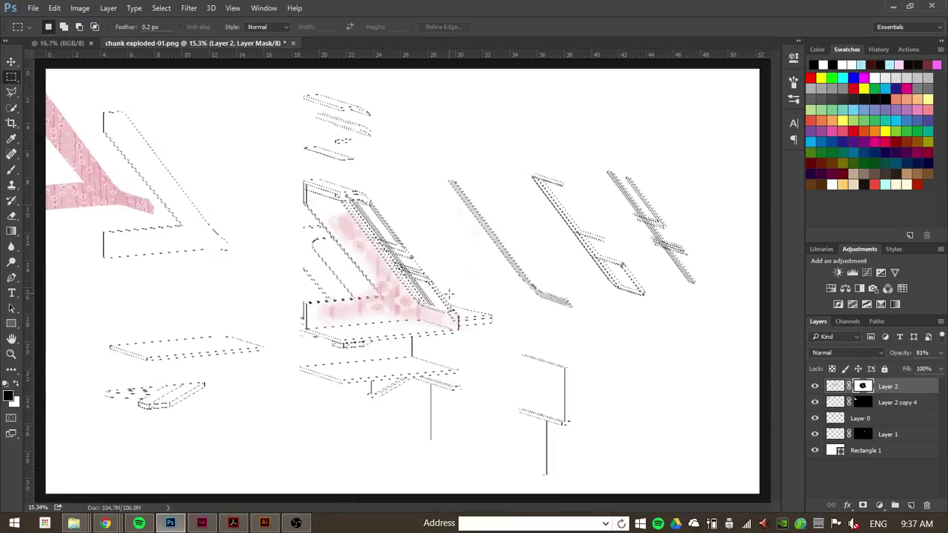
scroll(385, 296, "down", 1)
scroll(358, 310, "up", 1)
left_click(882, 354)
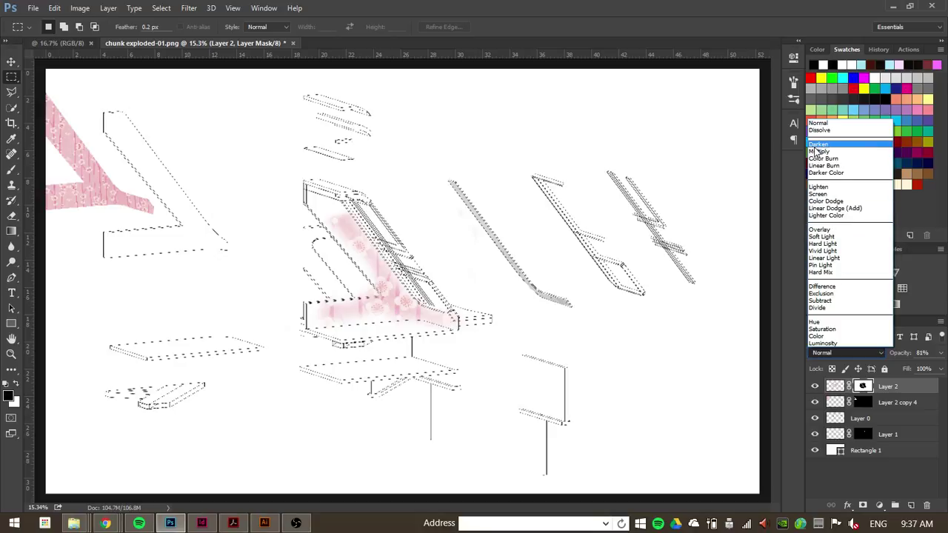
left_click(822, 258)
Switch to Illustrator, show all layers of chunk exploded.ai, and examine the shaded central assembly.
left_click(265, 523)
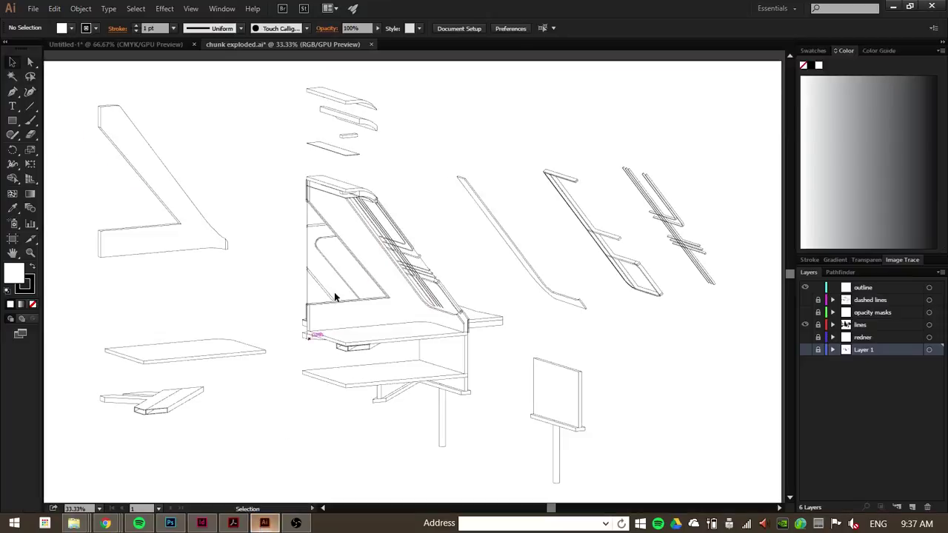
scroll(455, 288, "up", 2)
key("ctrl+minus")
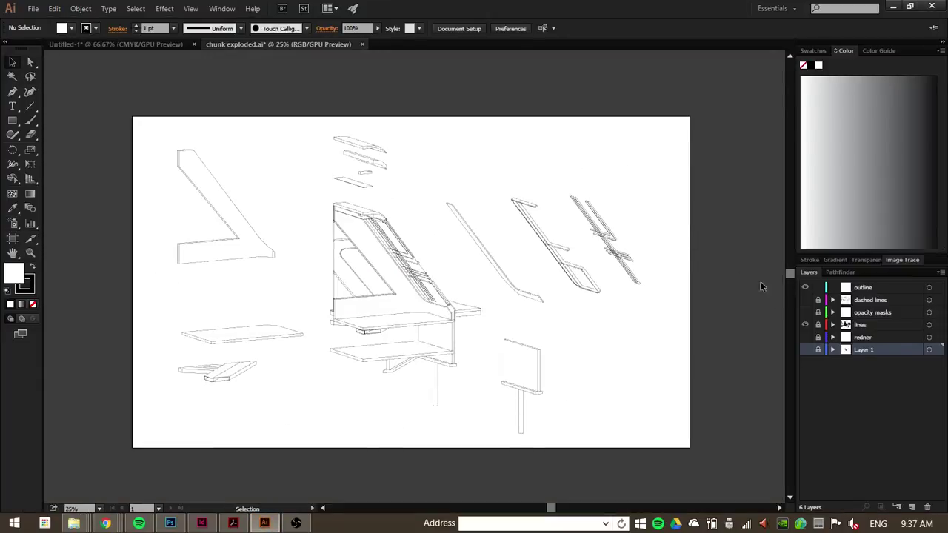
left_click(805, 338, "alt")
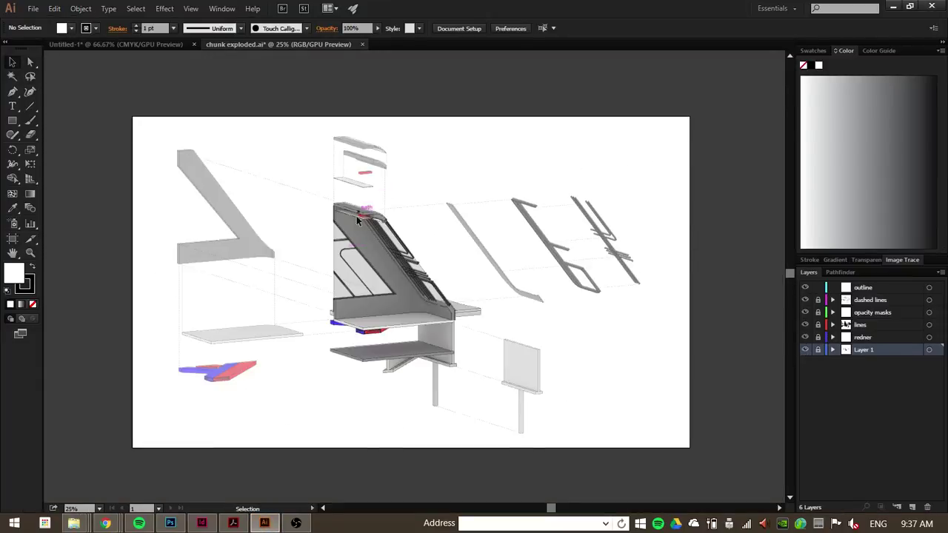
scroll(356, 215, "up", 3)
scroll(371, 211, "down", 3)
scroll(415, 206, "up", 2)
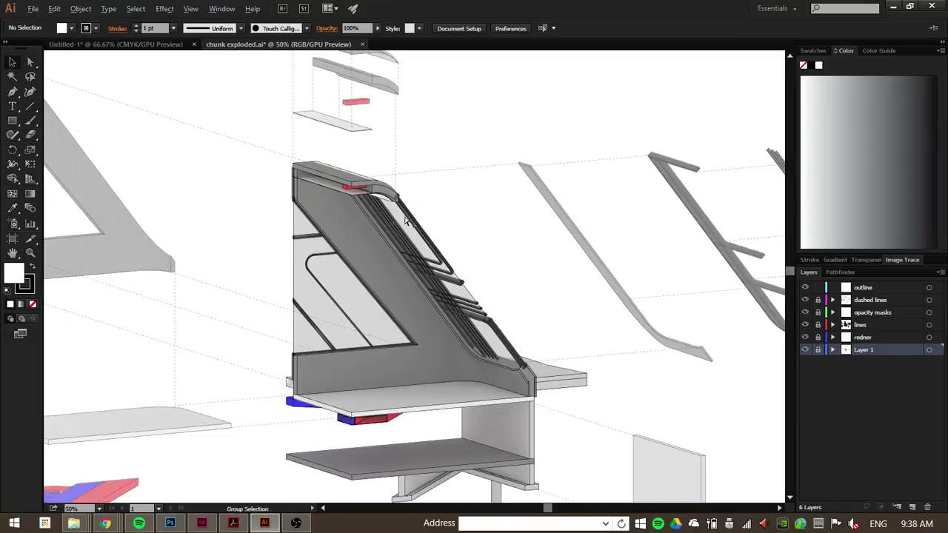
scroll(406, 221, "down", 1)
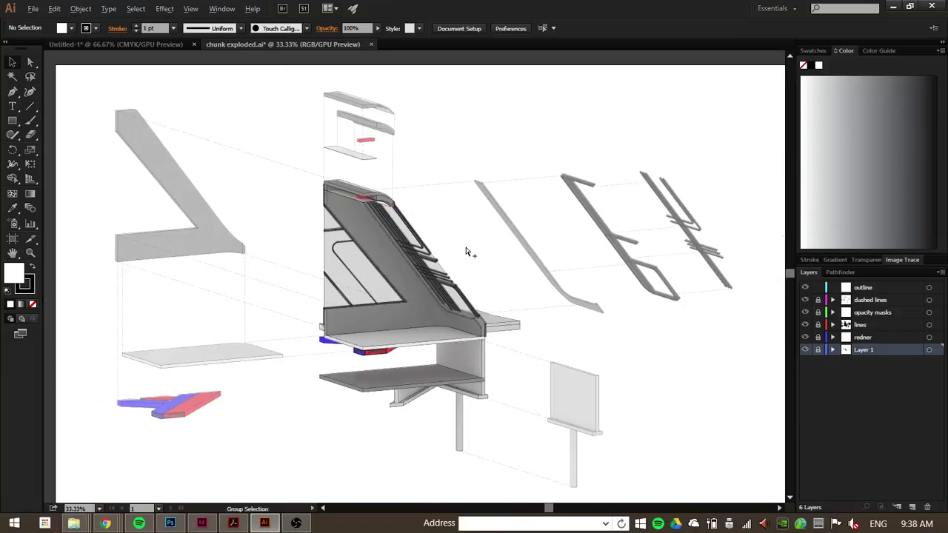
Hide the dashed lines layer, and turn the lines layer off and back on to compare the shaded render without it.
left_click(805, 301)
left_click(806, 325)
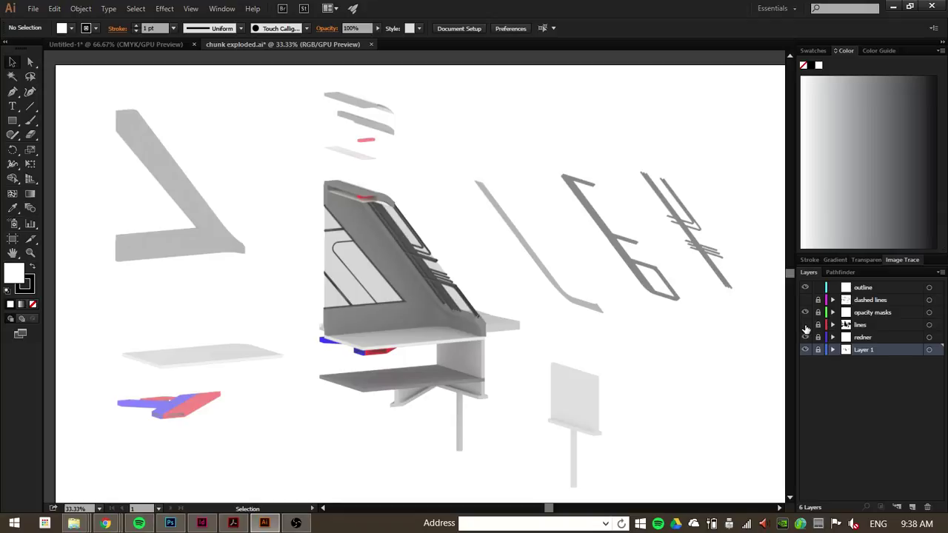
left_click(805, 325)
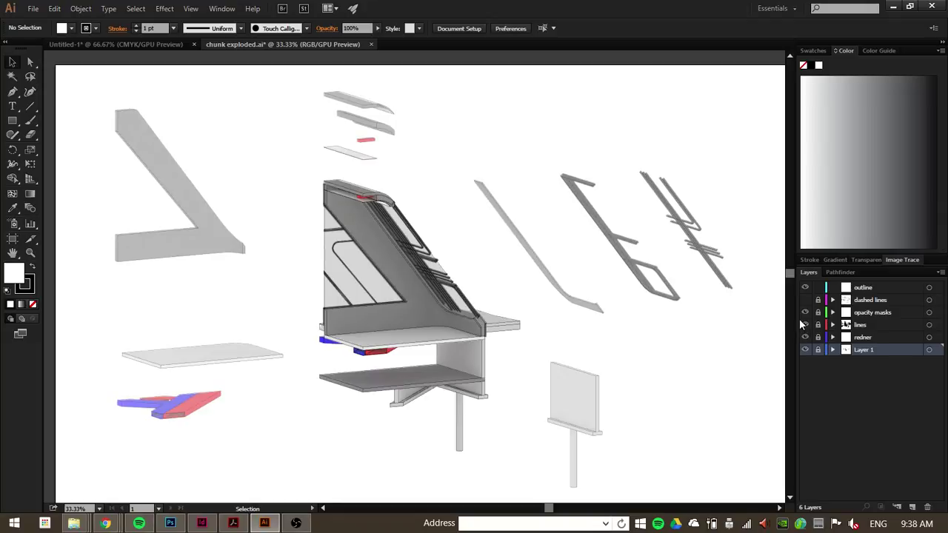
key("ctrl+equal")
key("ctrl+equal")
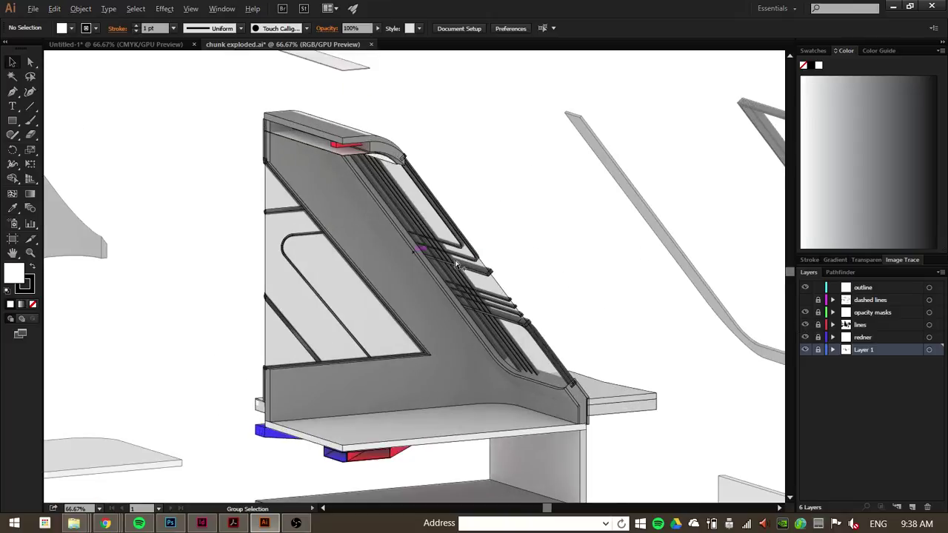
Compare the whole exploded drawing with and without the lines layer, leaving that layer hidden.
left_click(805, 325)
key("ctrl+minus")
key("ctrl+minus")
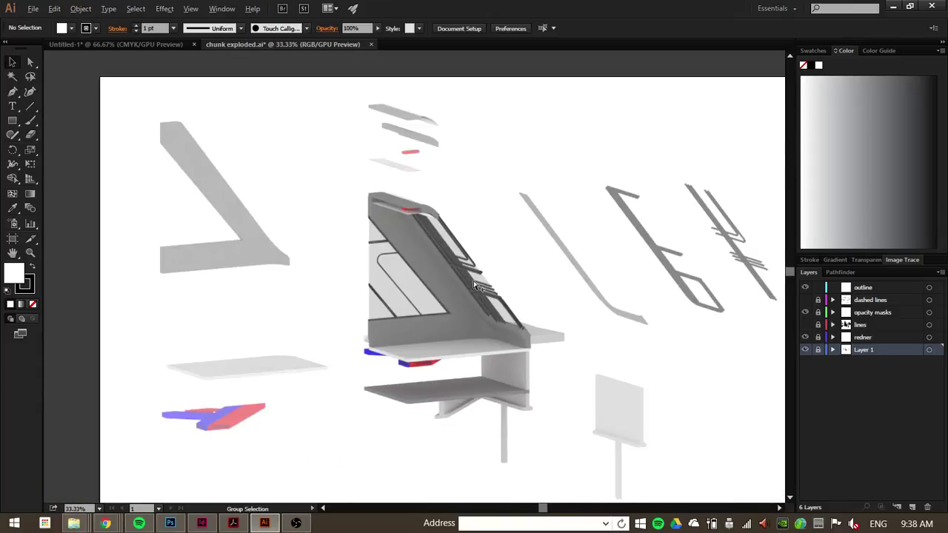
scroll(436, 289, "down", 3)
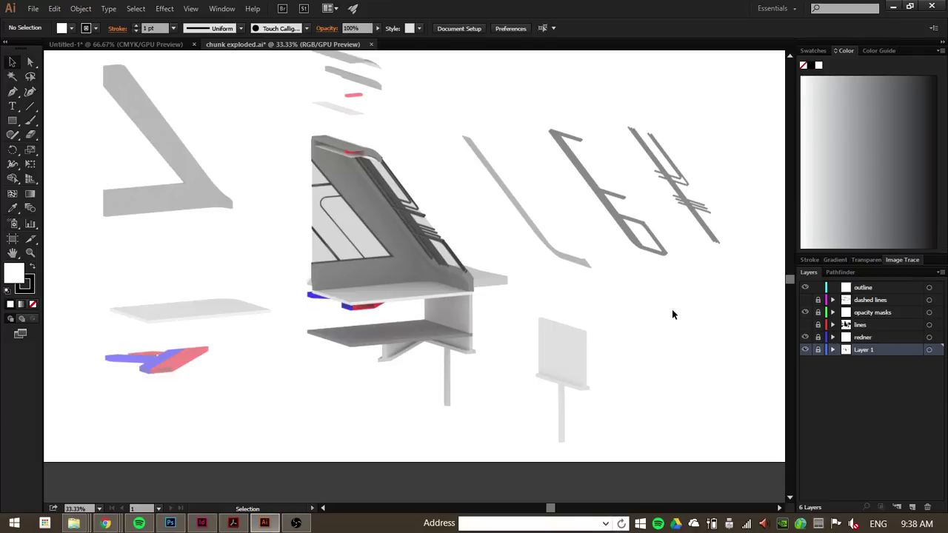
left_click(805, 325)
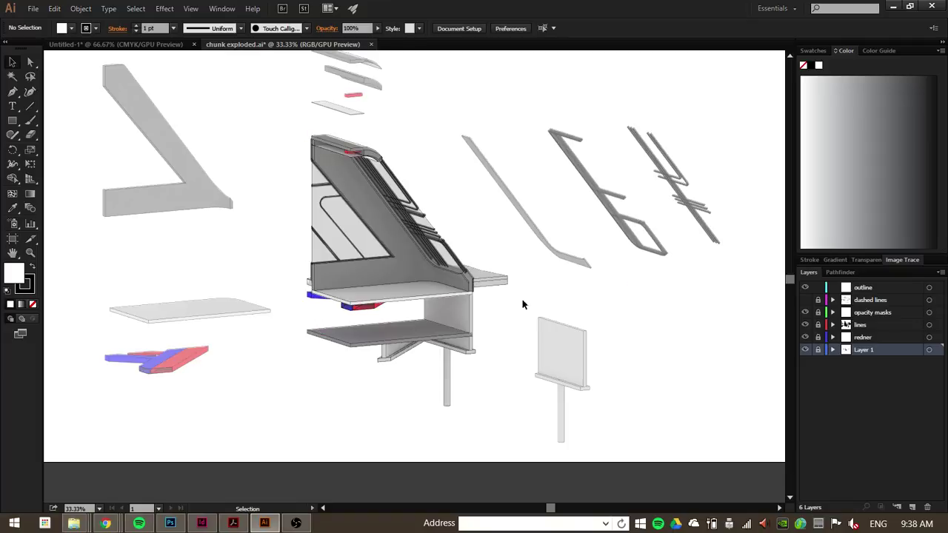
scroll(594, 312, "up", 1)
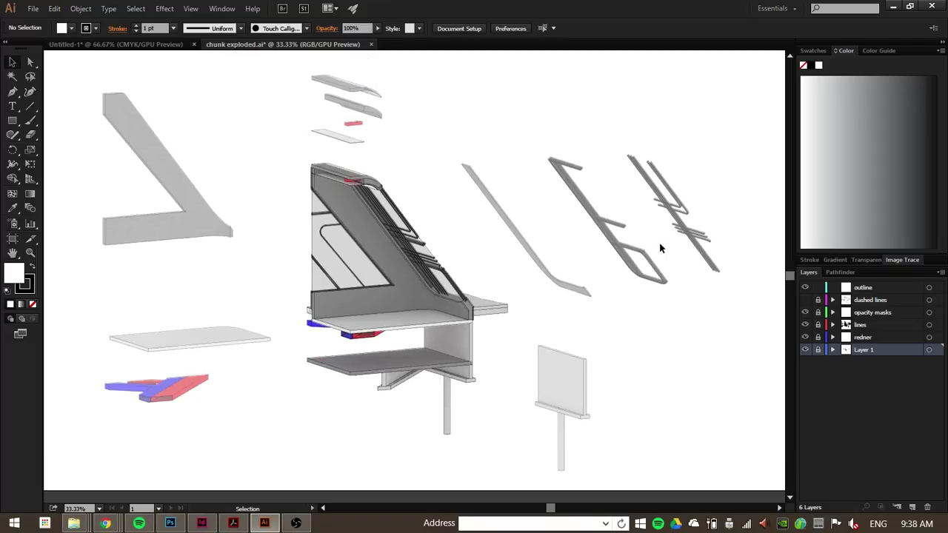
left_click(806, 326)
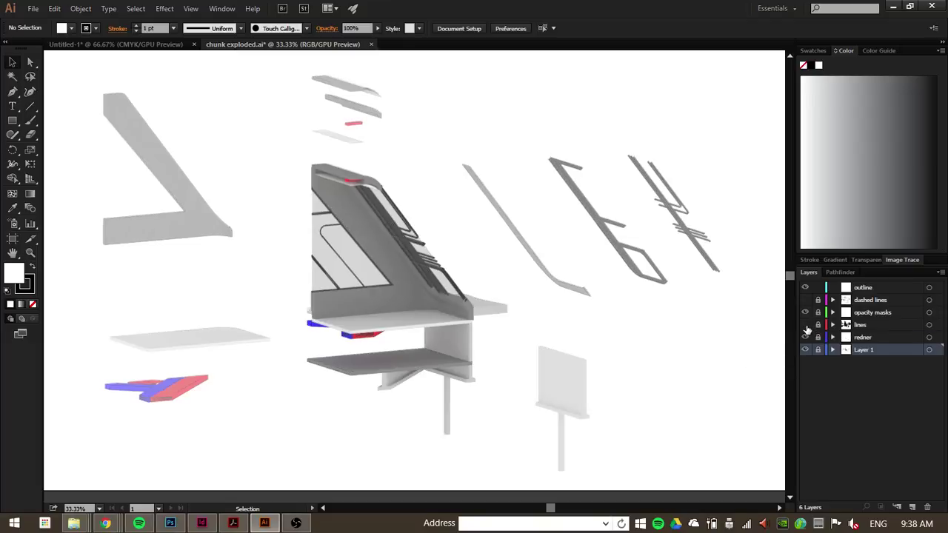
scroll(528, 205, "down", 1)
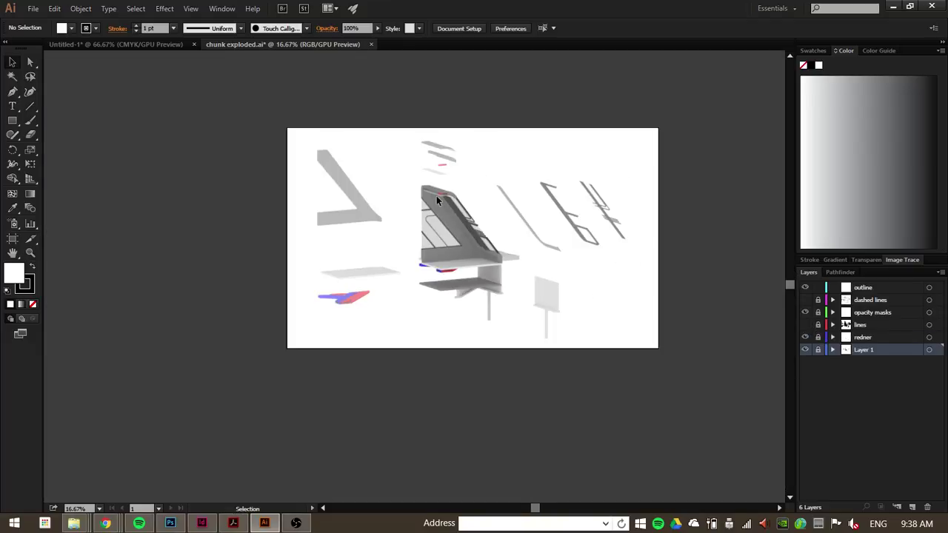
Export the artwork to the Desktop as a PNG named chunk exploded color, using artboards, at 150 ppi with a transparent background.
left_click(34, 8)
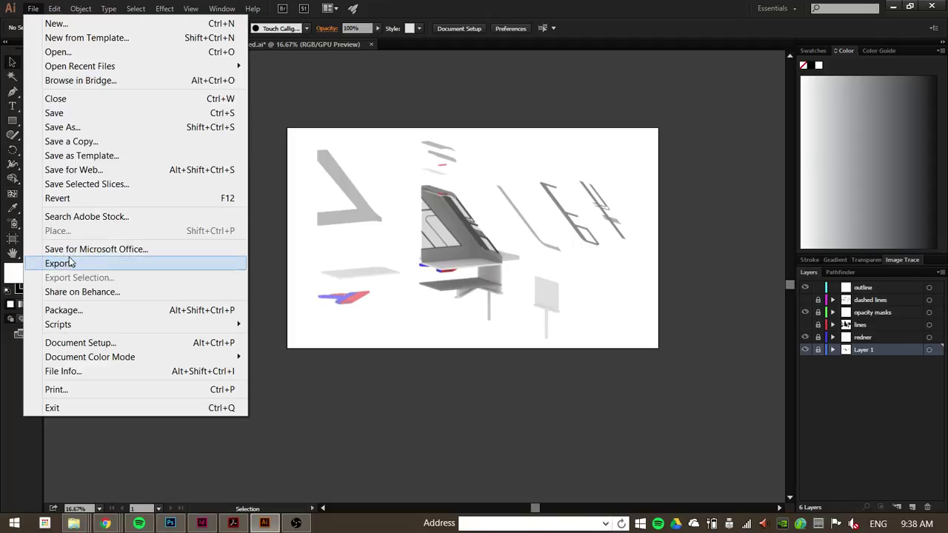
left_click(78, 268)
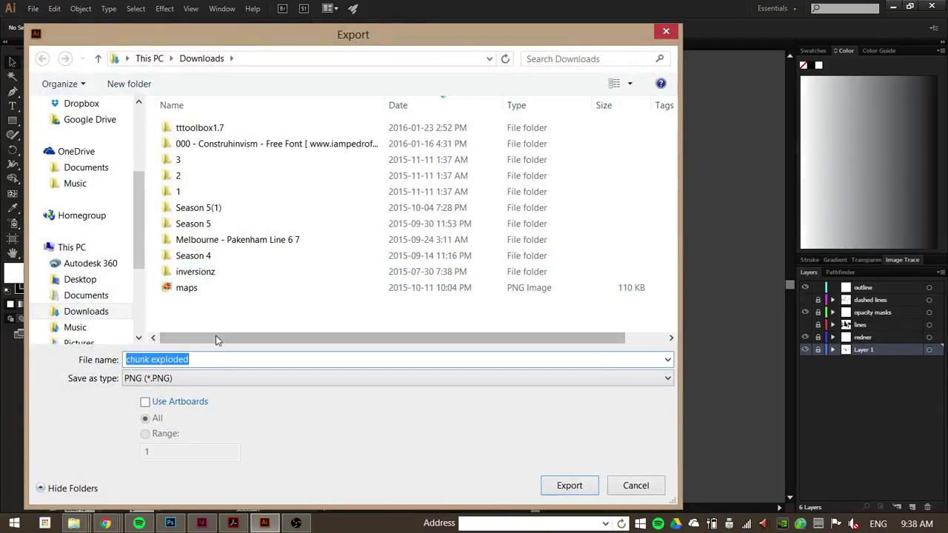
scroll(82, 139, "up", 3)
left_click(80, 140)
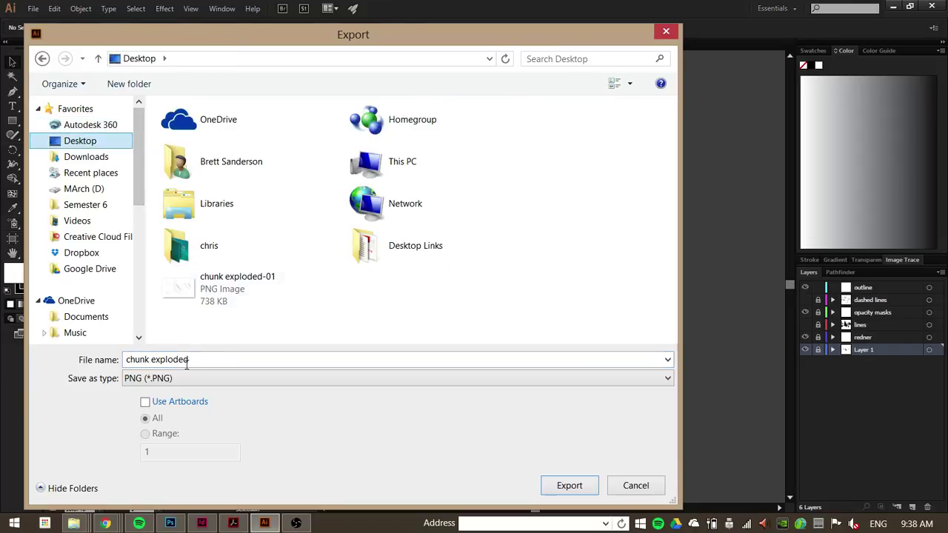
left_click(208, 358)
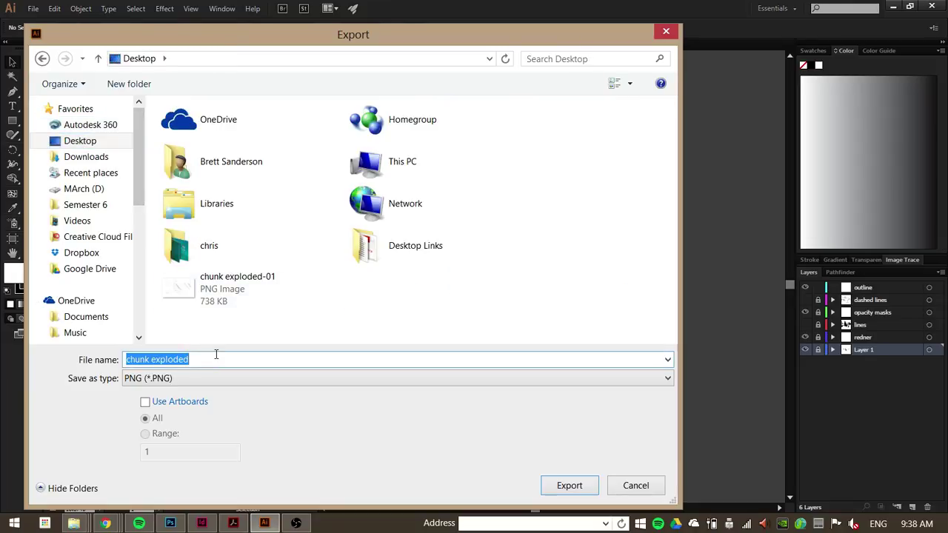
left_click(216, 360)
type("col")
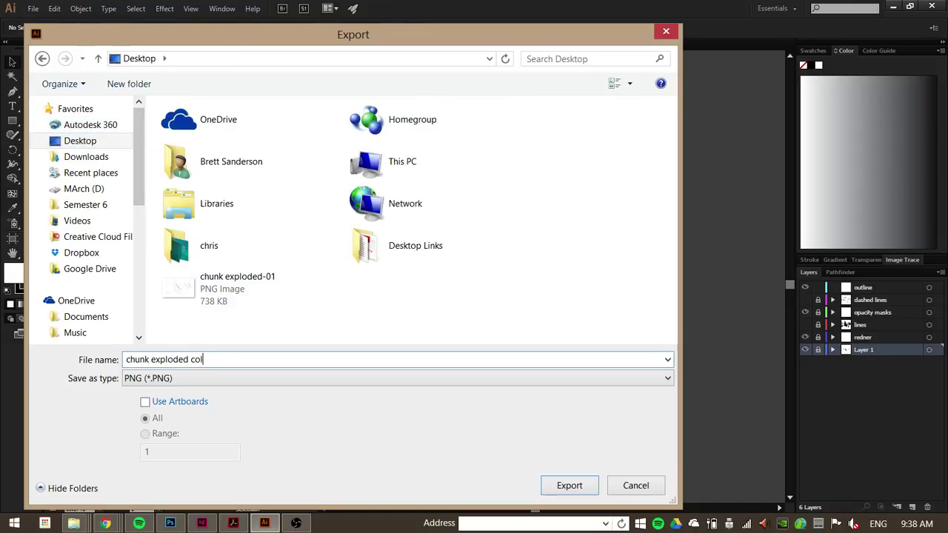
type("or")
left_click(170, 402)
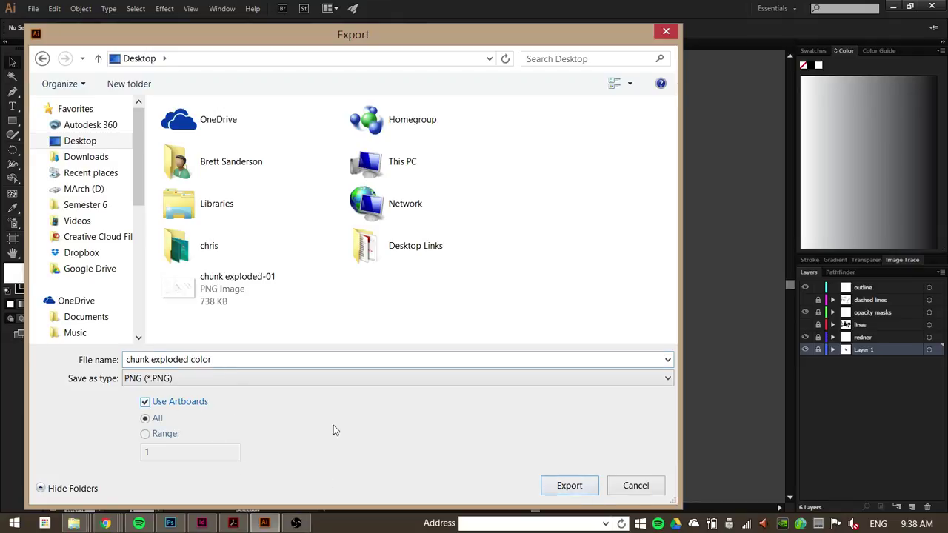
left_click(574, 490)
left_click(115, 234)
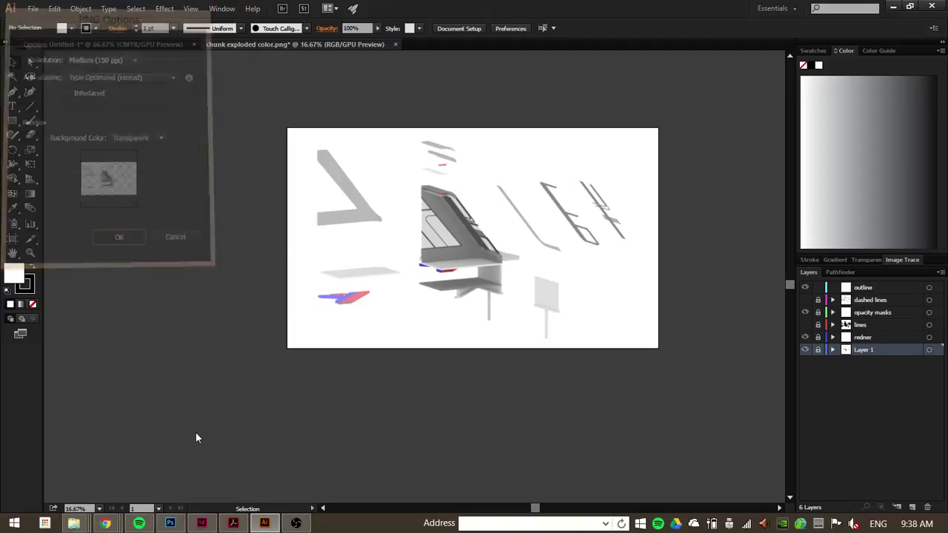
Switch to Photoshop and open the chunk exploded color-01 PNG from the Desktop.
left_click(170, 523)
left_click(33, 7)
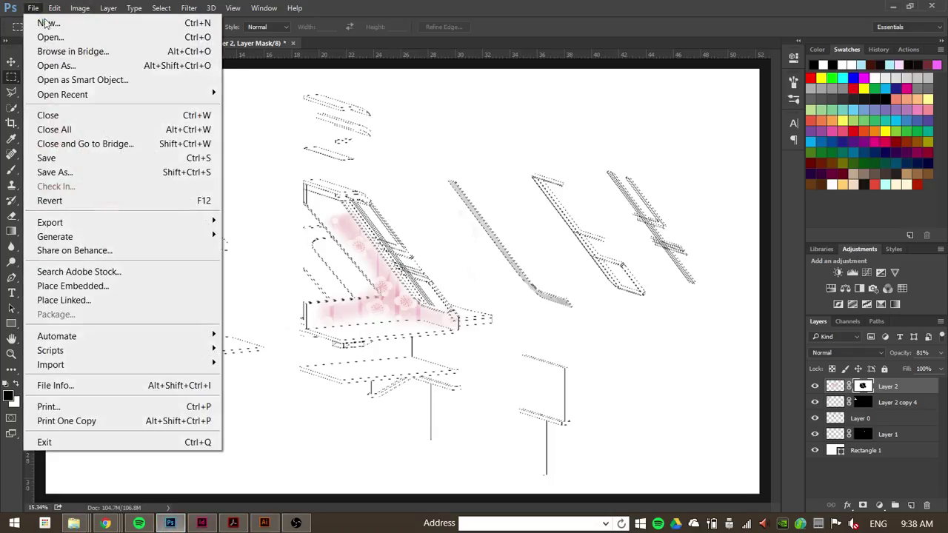
left_click(52, 38)
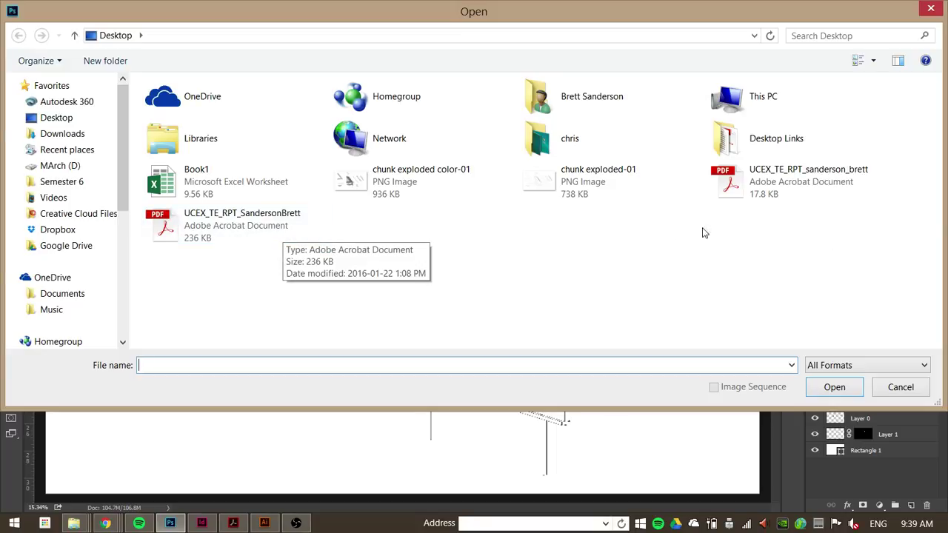
left_click(438, 190)
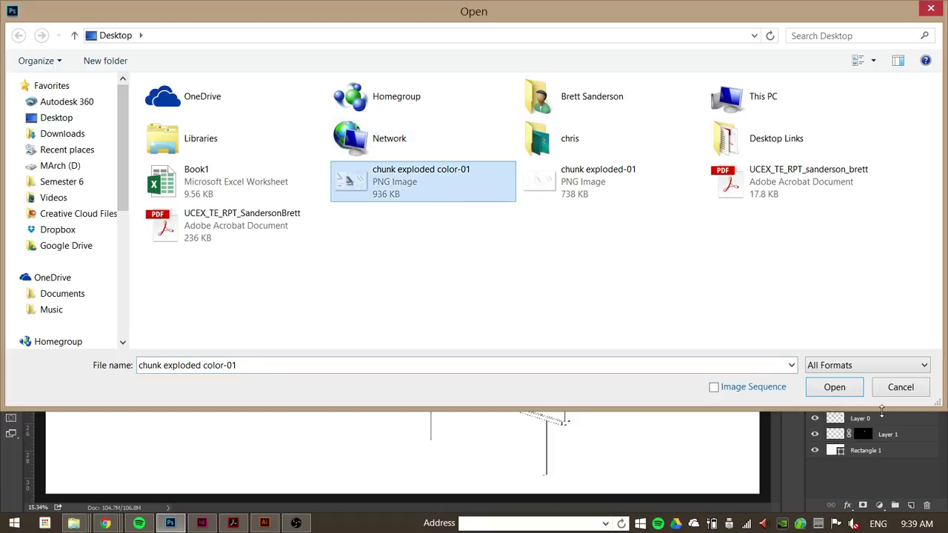
left_click(834, 387)
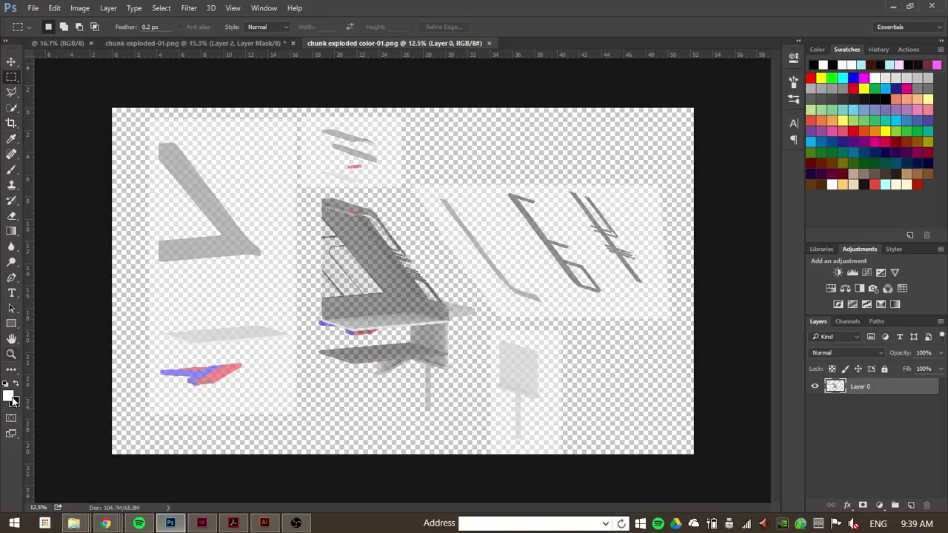
Draw a rectangle of about 8250 × 5131 px covering the canvas, fill it white and place it beneath Layer 0.
left_click(11, 324)
left_click_drag(102, 94, 713, 474)
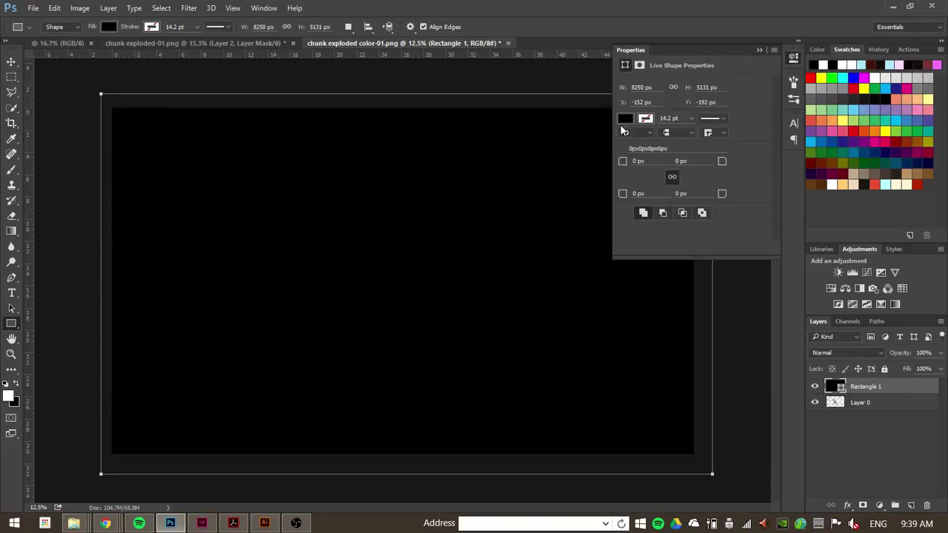
left_click(626, 120)
left_click(637, 182)
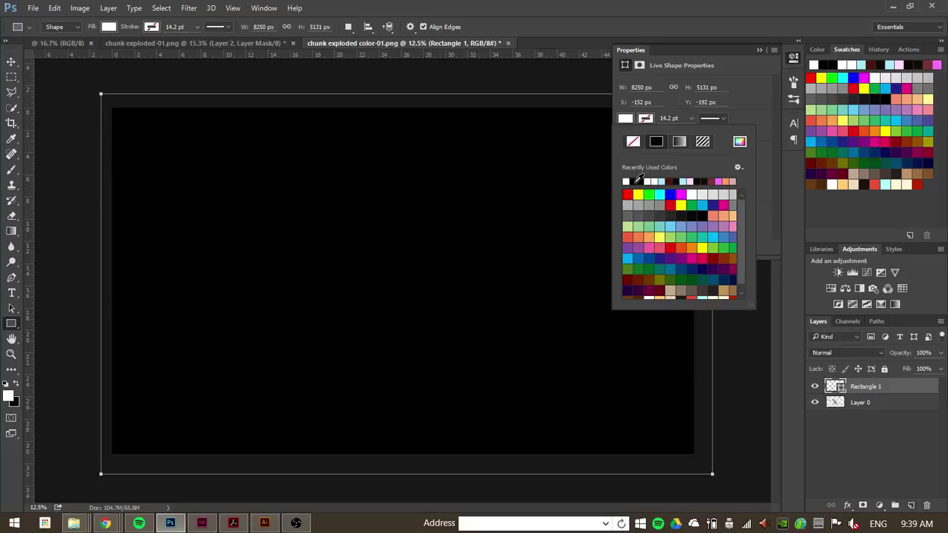
left_click(759, 49)
left_click(759, 50)
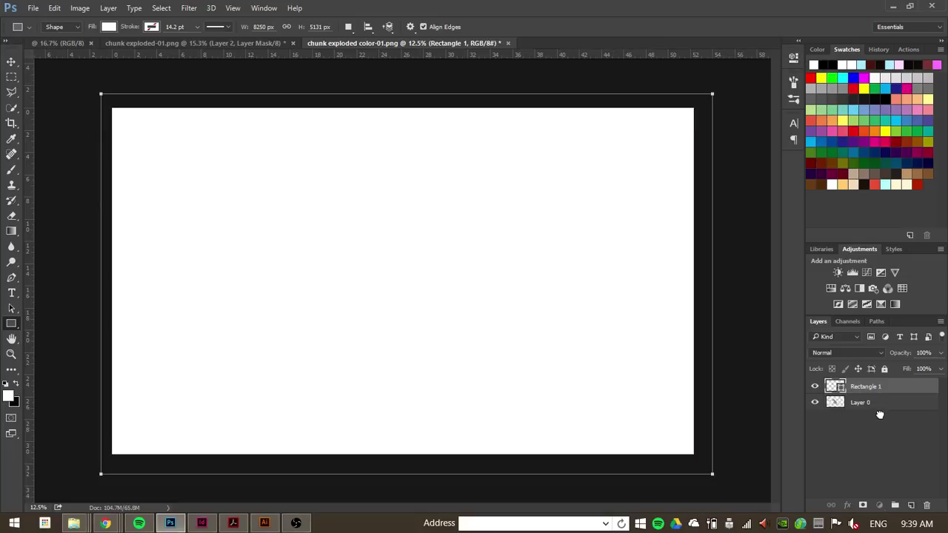
left_click_drag(880, 414, 878, 417)
left_click(11, 77)
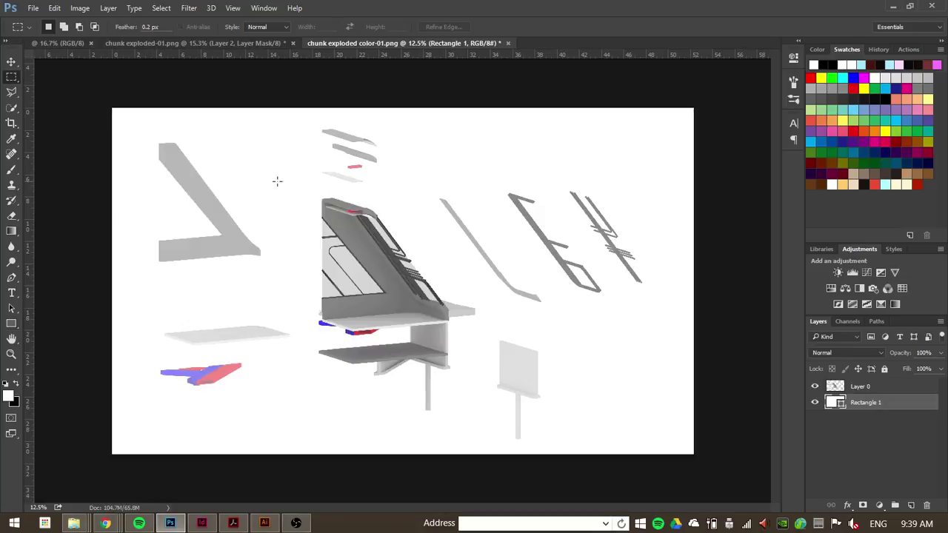
Examine the shaded central assembly, return to the chunk exploded-01.png document and hide Layer 2.
scroll(415, 337, "up", 3)
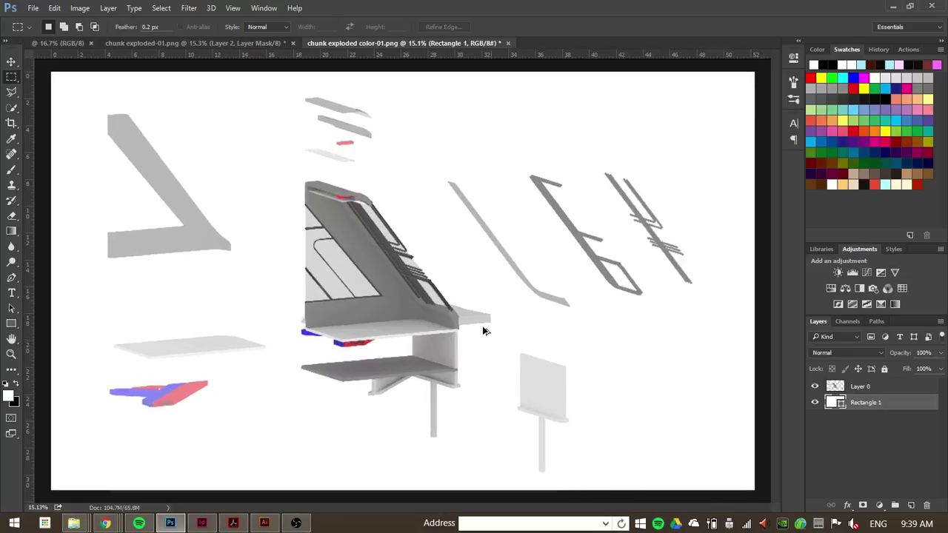
scroll(426, 332, "up", 2)
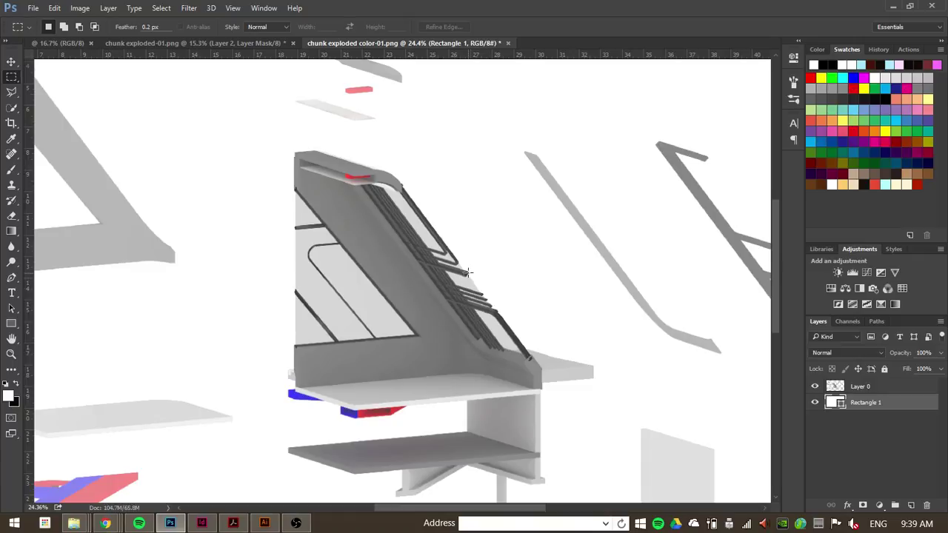
scroll(243, 112, "down", 1)
left_click(222, 43)
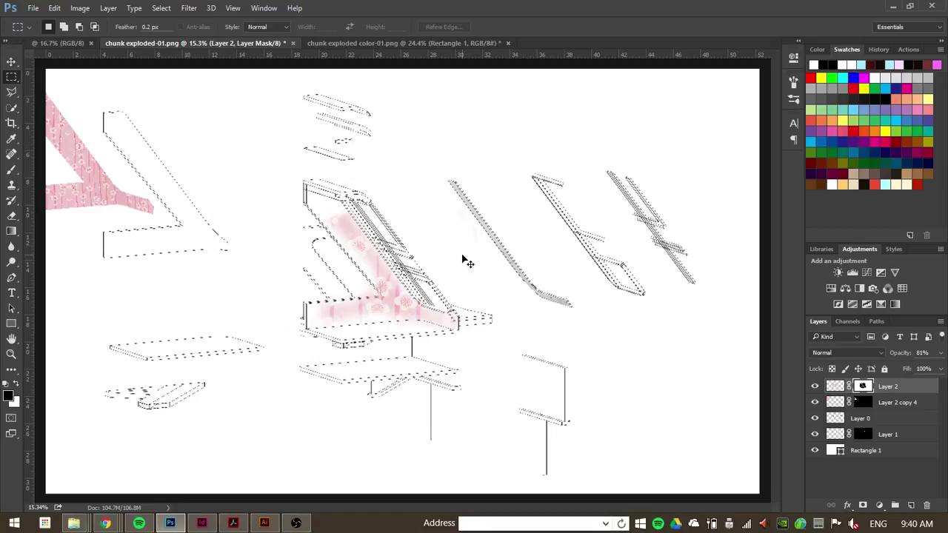
left_click(815, 386)
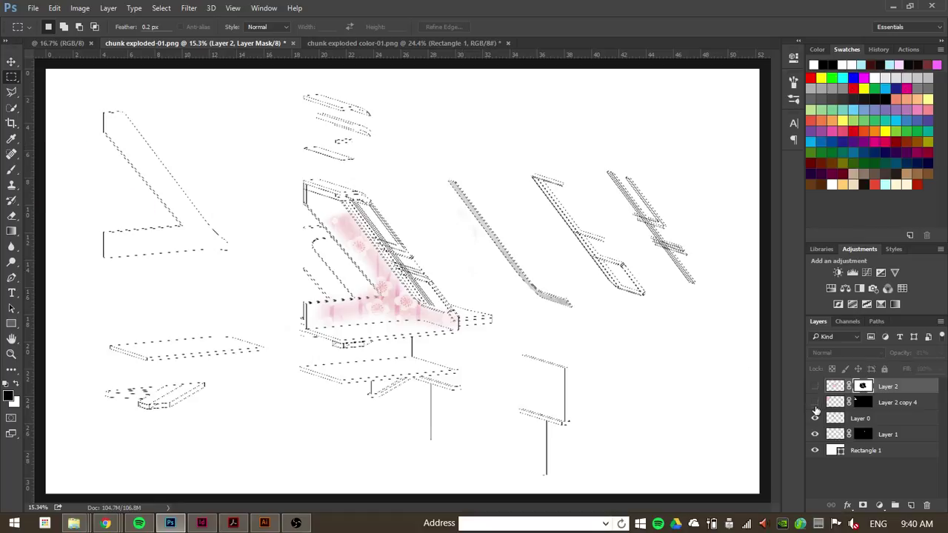
Apply the layer mask on Layer 2 copy 4 permanently to its pink texture.
left_click(891, 407)
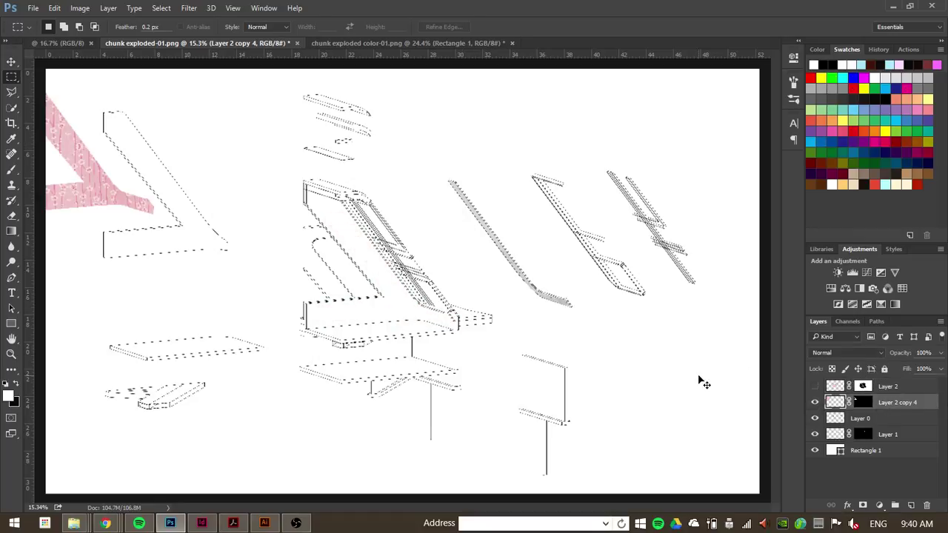
left_click(863, 404)
right_click(863, 403)
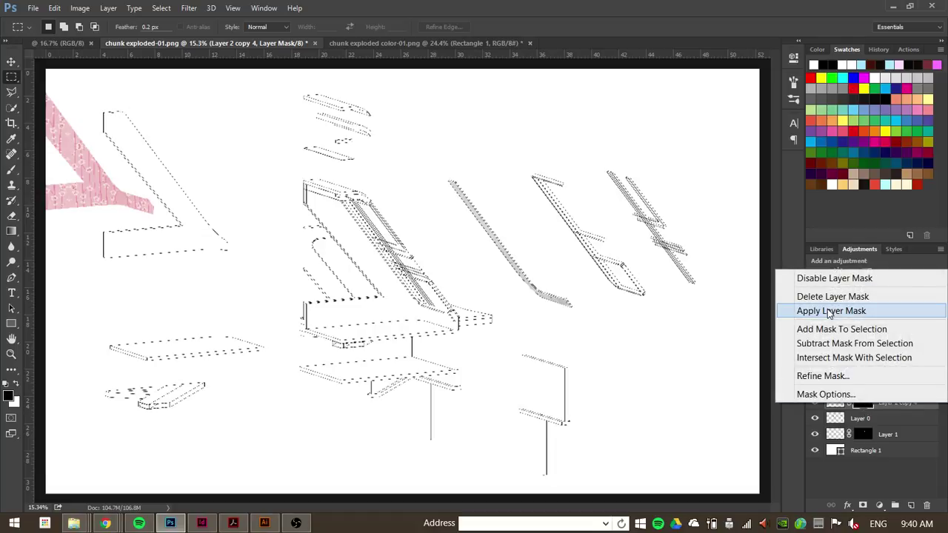
left_click(839, 312)
Move the pink V-shaped texture fully onto the canvas and copy a rectangular selection around it.
scroll(249, 267, "down", 2)
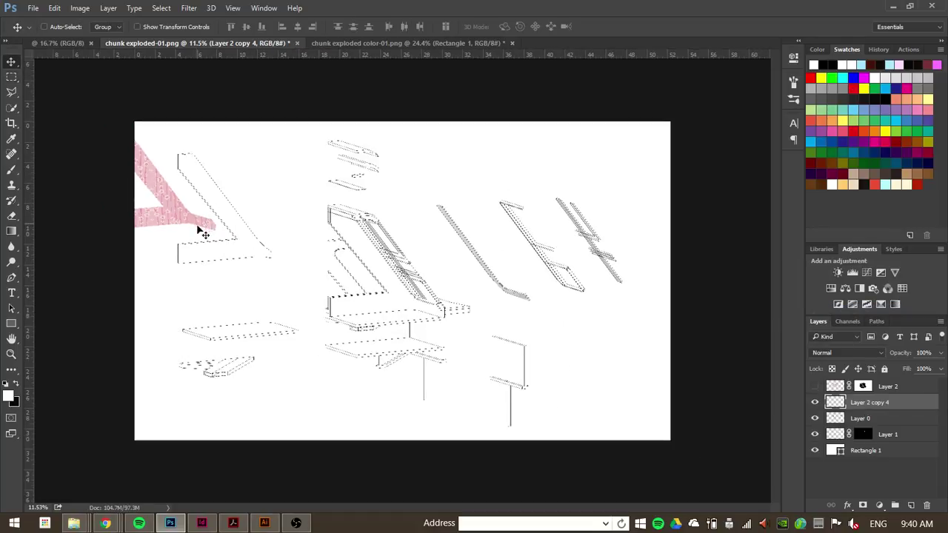
left_click_drag(197, 229, 374, 292)
left_click_drag(481, 164, 222, 339)
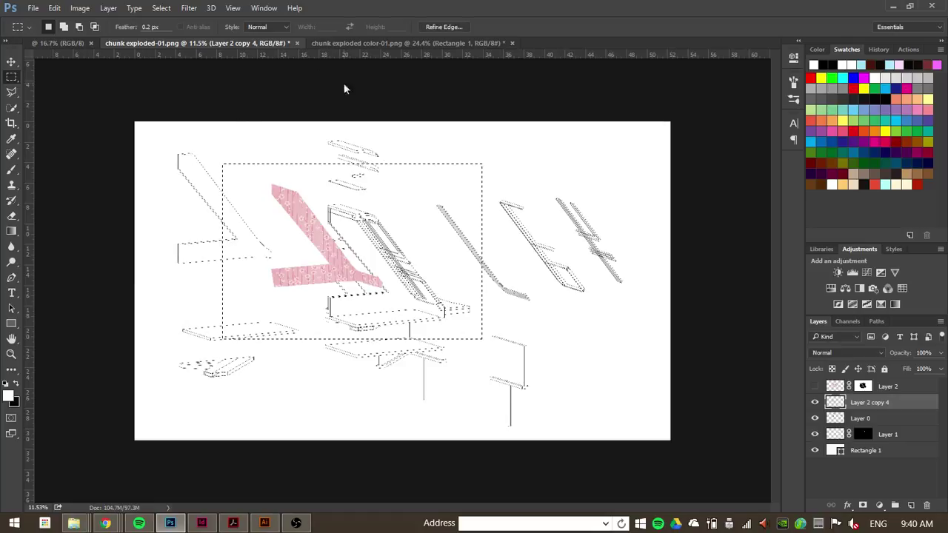
Paste the copied V-shaped texture into chunk exploded color-01.png, between the white rectangle and Layer 0.
left_click(373, 43)
scroll(411, 281, "up", 1)
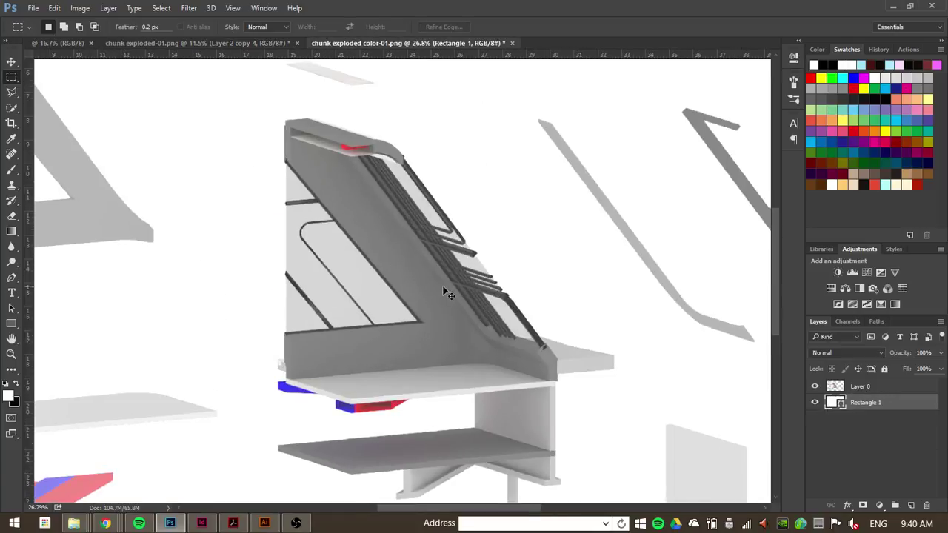
key("ctrl+v")
key("v")
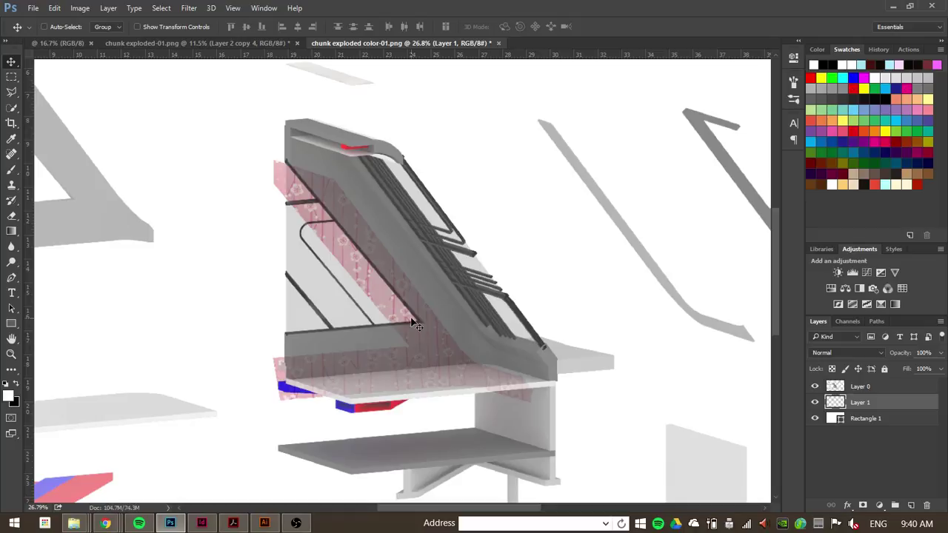
Try to align the pasted pink texture with the V-shaped panel of the central assembly.
left_click_drag(413, 324, 430, 298)
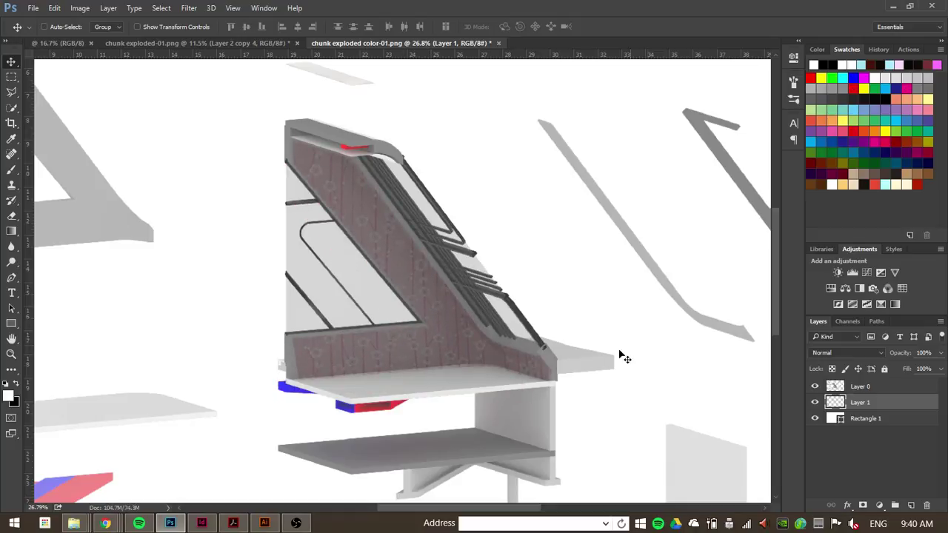
left_click_drag(434, 334, 444, 309)
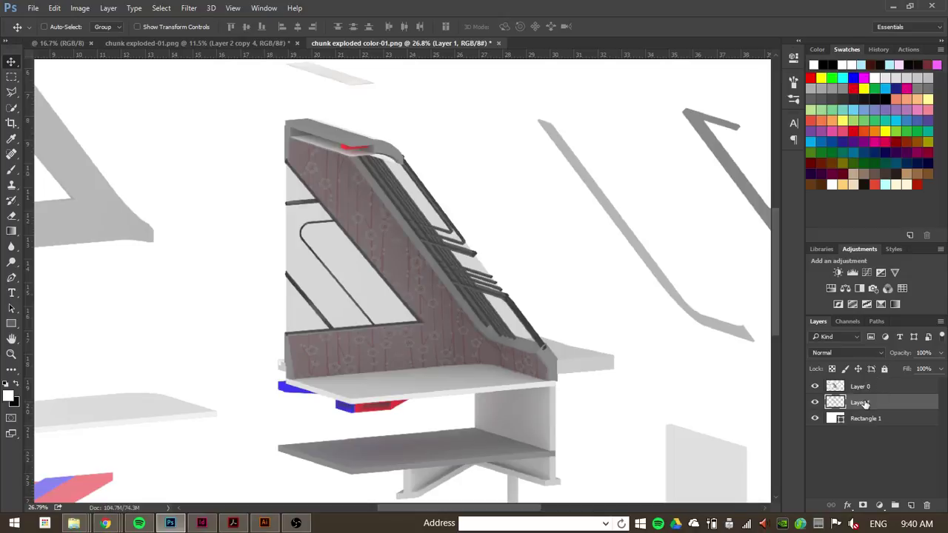
left_click_drag(440, 338, 431, 320)
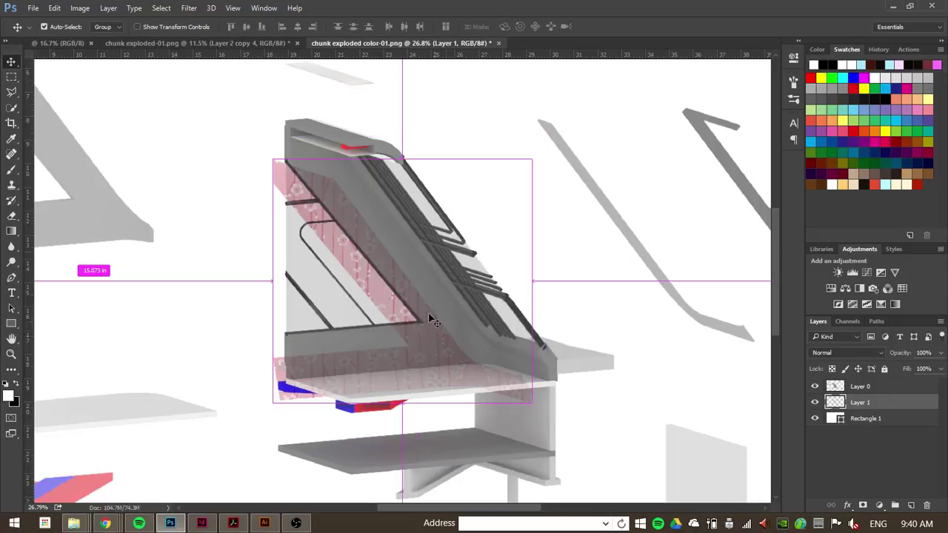
Restore the unapplied layer mask of Layer 2 copy 4 in chunk exploded-01.png and move its pink V-shaped texture fully onto the canvas.
left_click(196, 43)
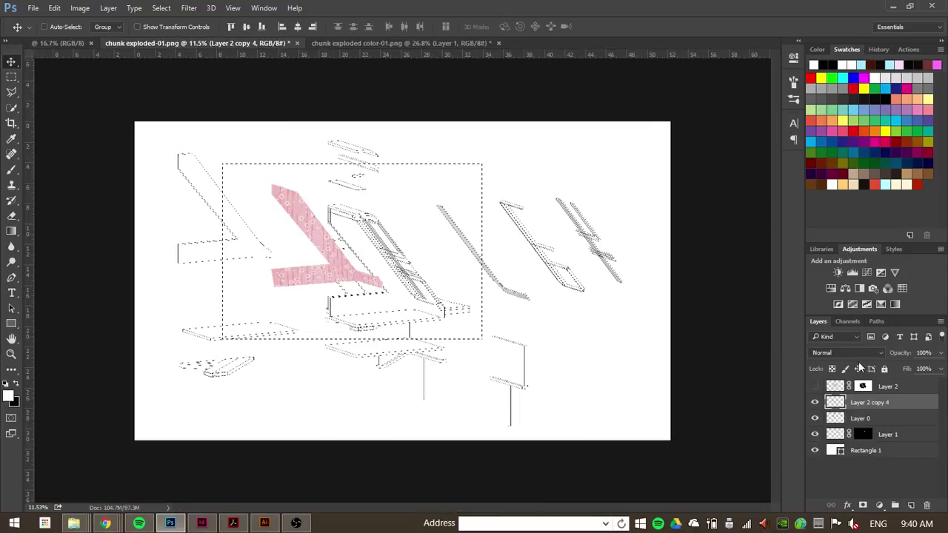
key("ctrl+plus")
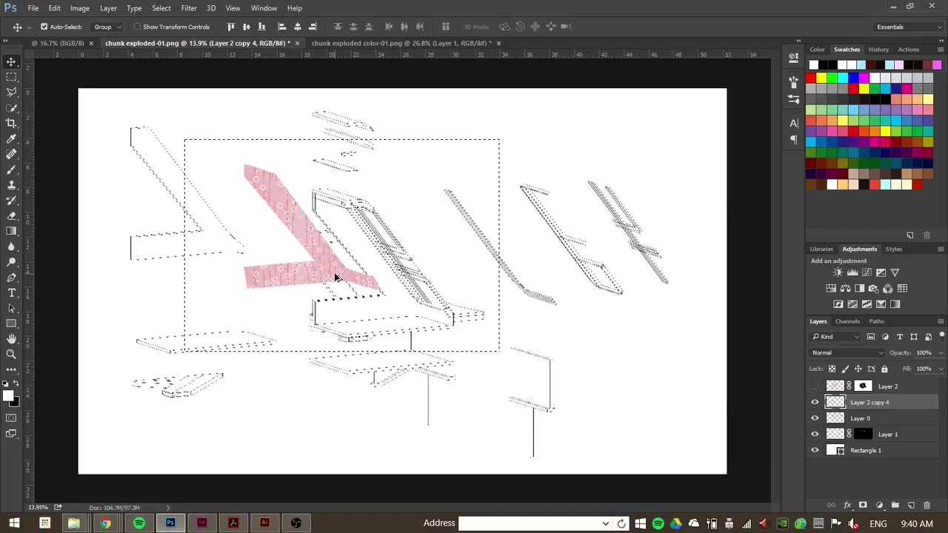
scroll(334, 277, "up", 4)
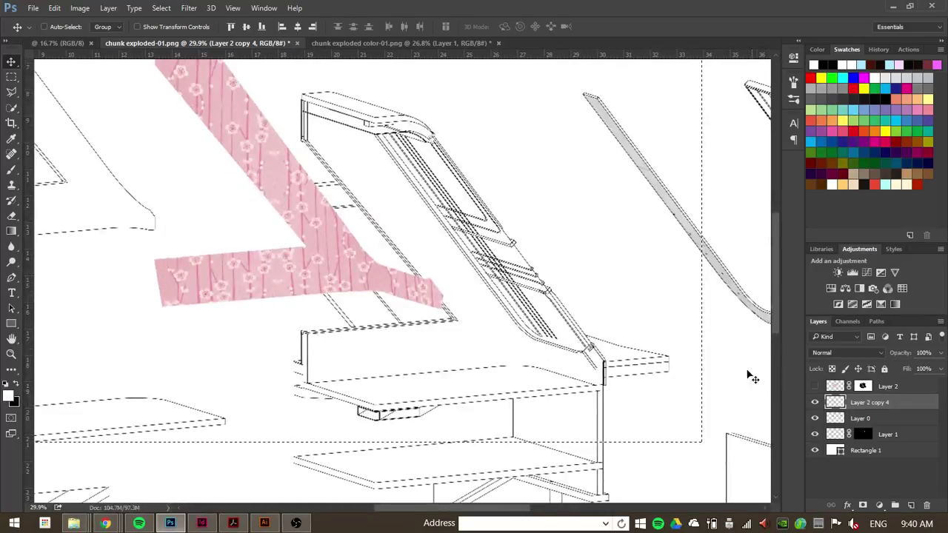
key("m")
key("ctrl+d")
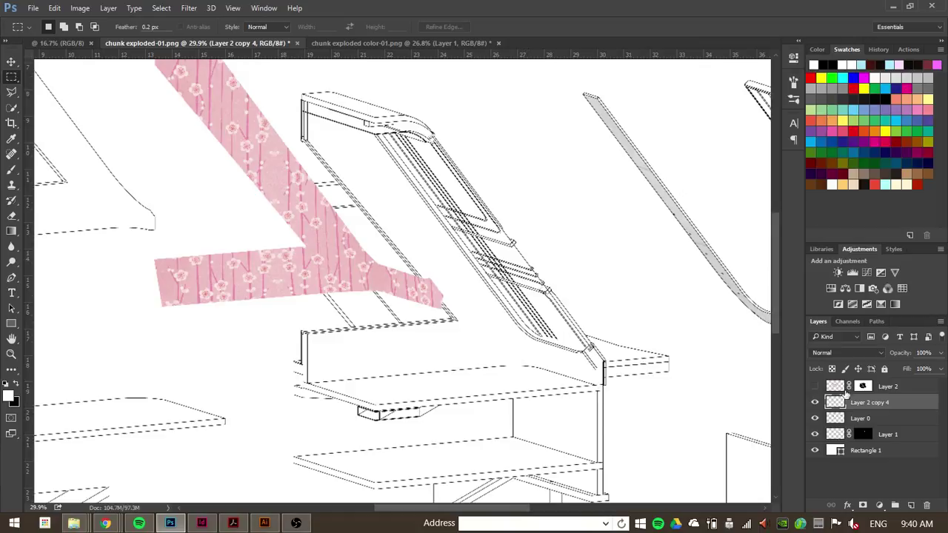
key("ctrl+z")
key("ctrl+d")
key("ctrl+z")
key("ctrl+d")
key("ctrl+z")
scroll(762, 275, "down", 2)
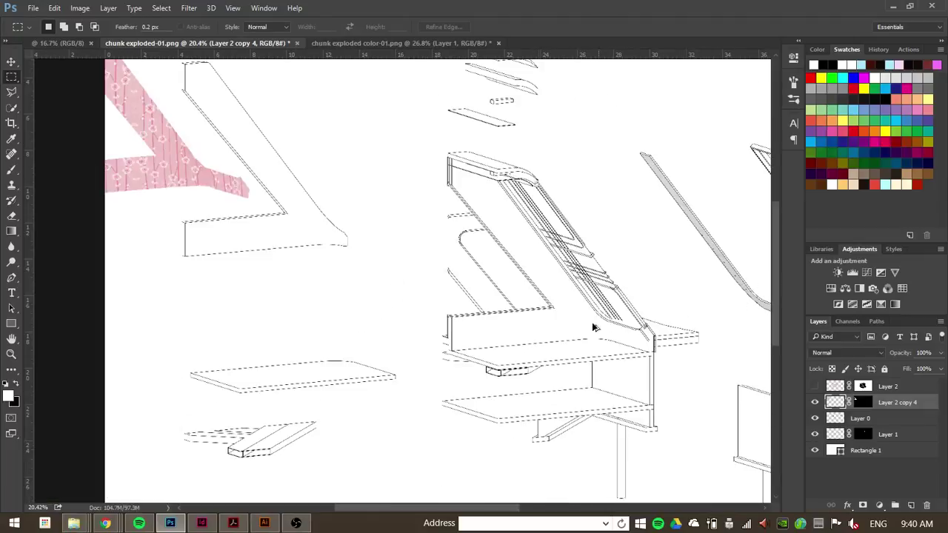
key("v")
left_click_drag(404, 186, 577, 264)
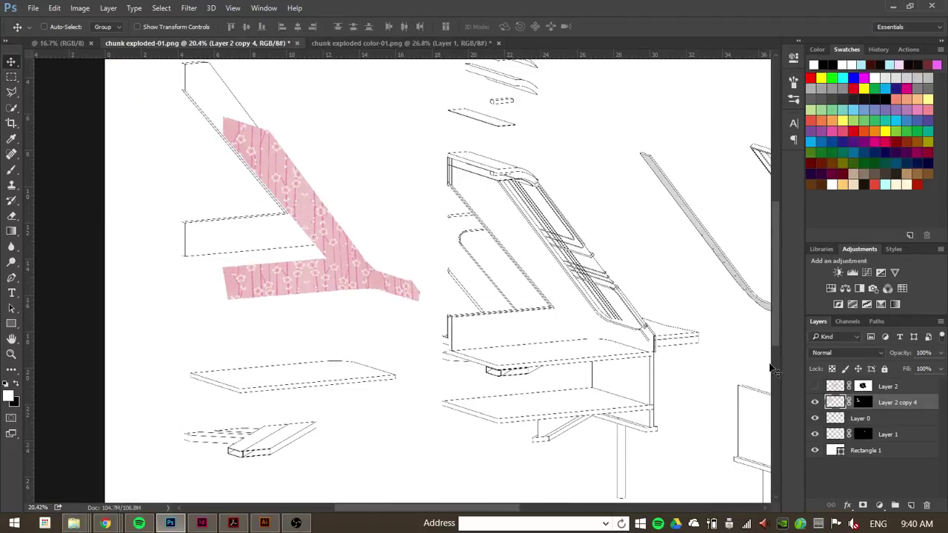
In chunk exploded color-01.png, align the pink texture with the central V-shaped panel and place Layer 1 above Layer 0.
left_click(398, 42)
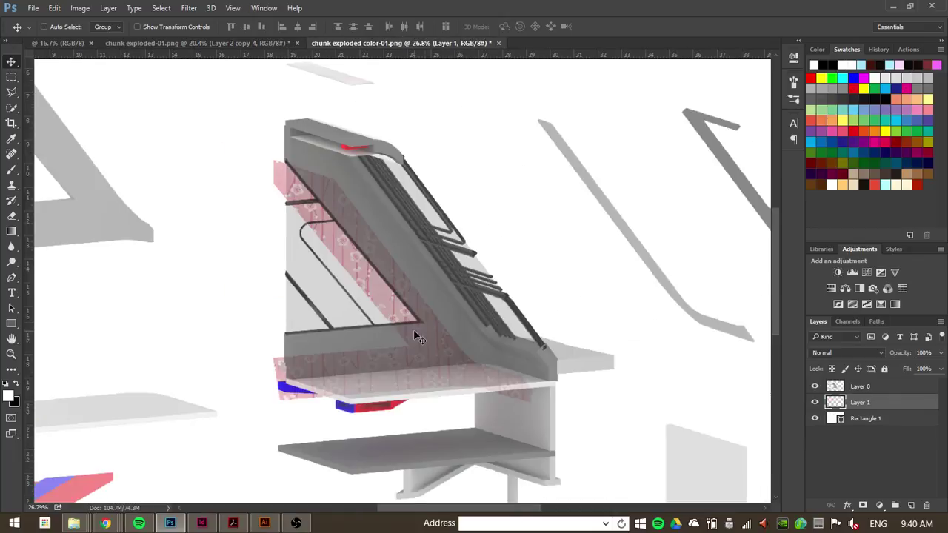
left_click_drag(415, 332, 434, 311)
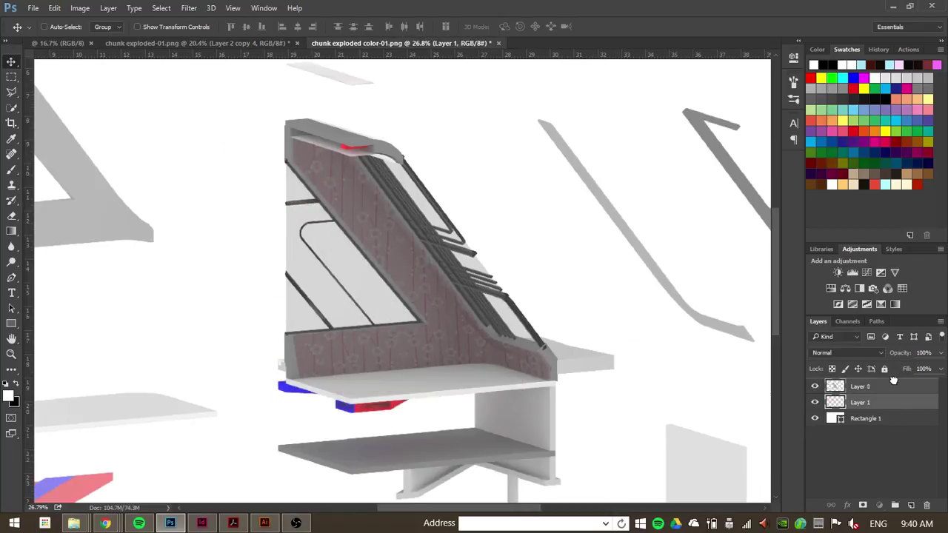
left_click_drag(871, 369, 872, 379)
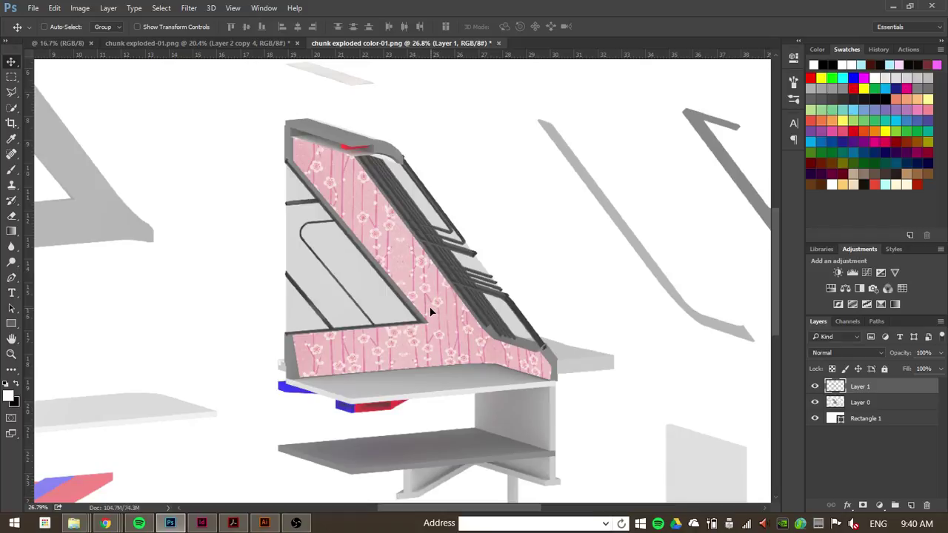
left_click_drag(430, 314, 434, 312)
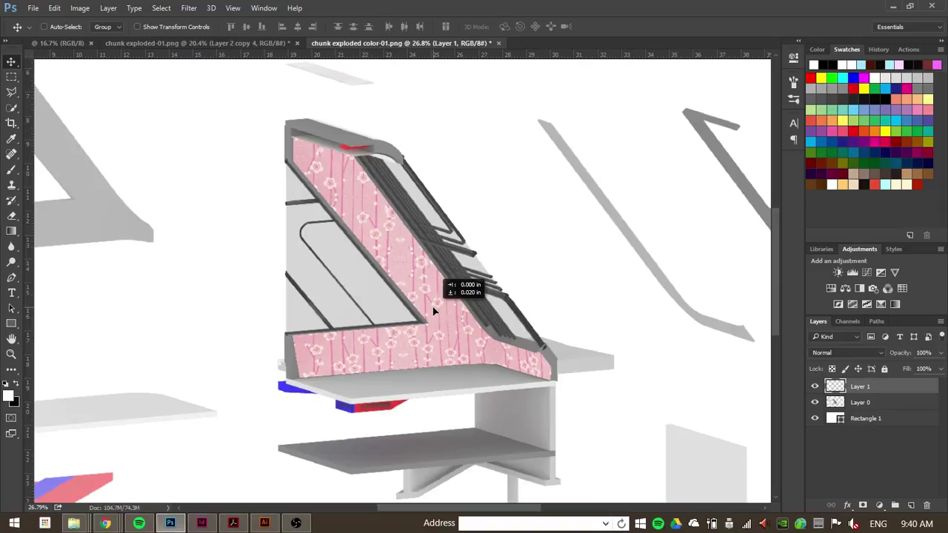
left_click_drag(434, 312, 434, 311)
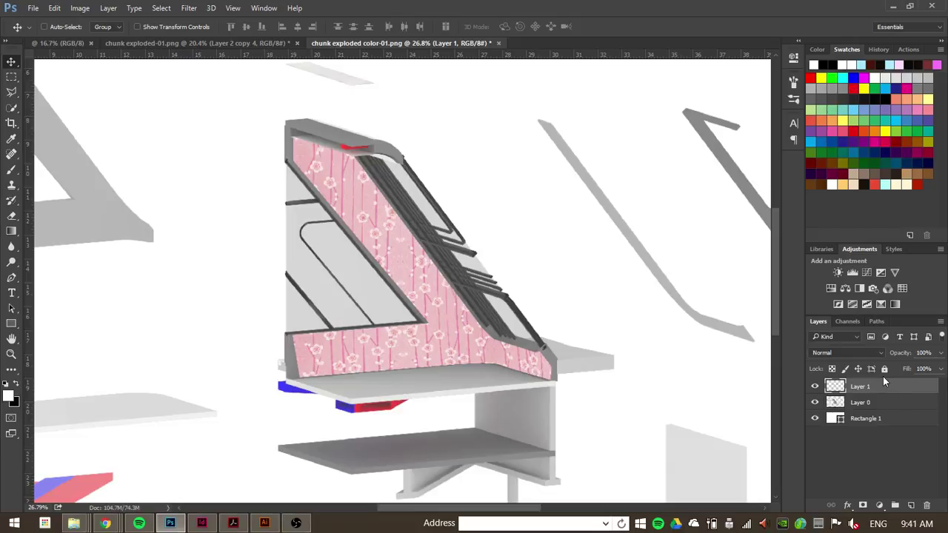
Compare blend modes such as Multiply, Linear Burn, Screen and Soft Light on Layer 1's pink texture and settle on Overlay.
left_click(879, 353)
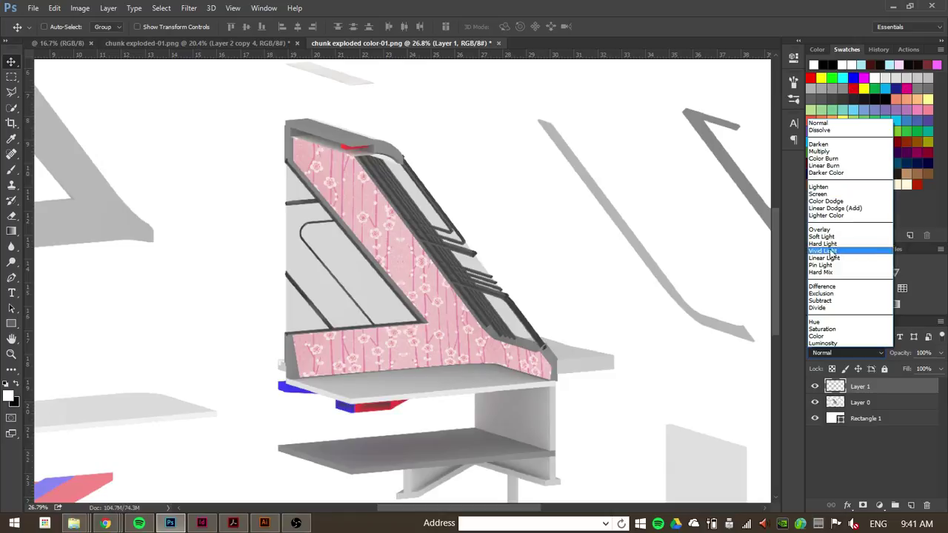
left_click(833, 153)
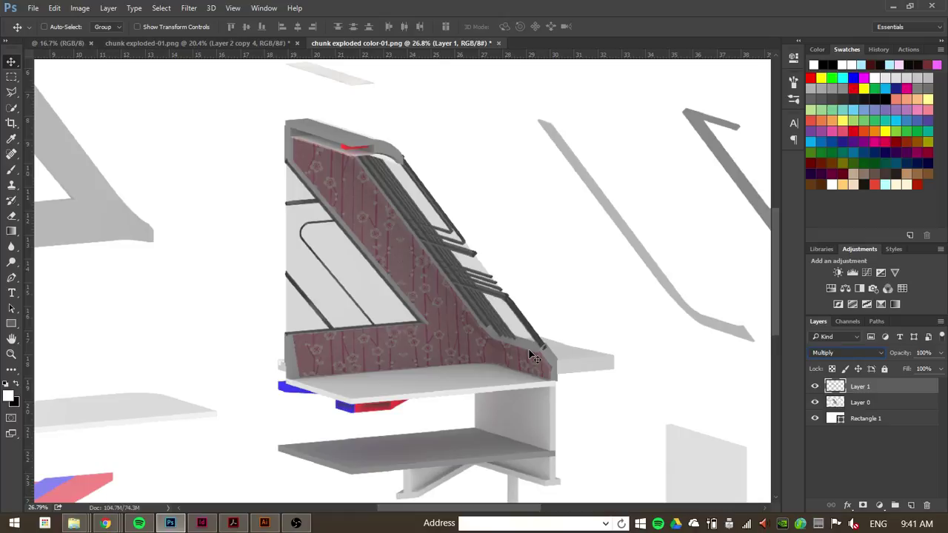
key("shift+plus")
key("shift+plus")
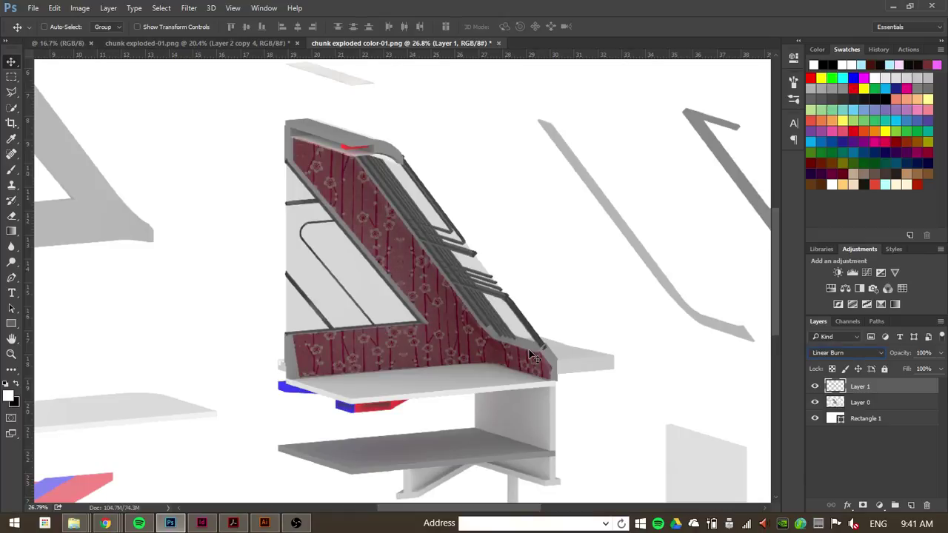
key("shift+plus")
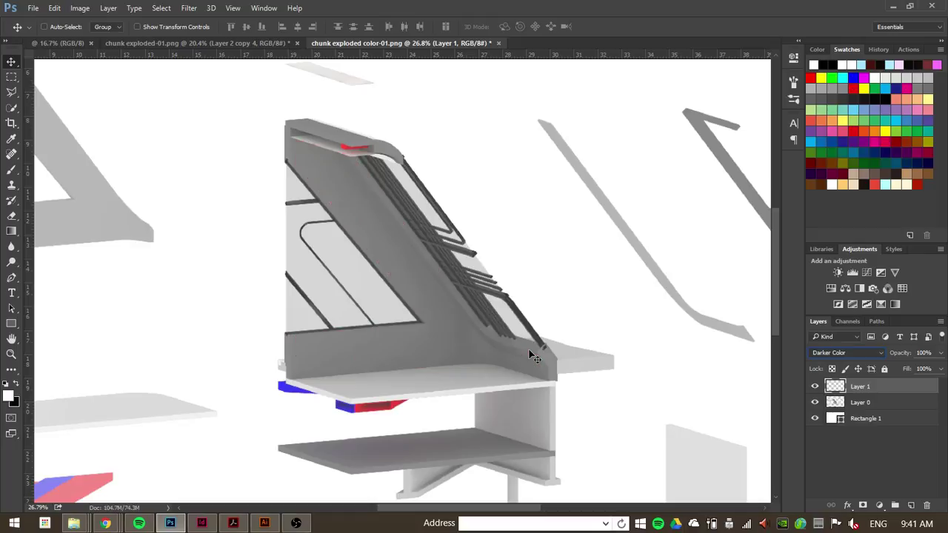
key("shift+plus")
key("shift+plus")
key("shift+plus")
key("shift+plus")
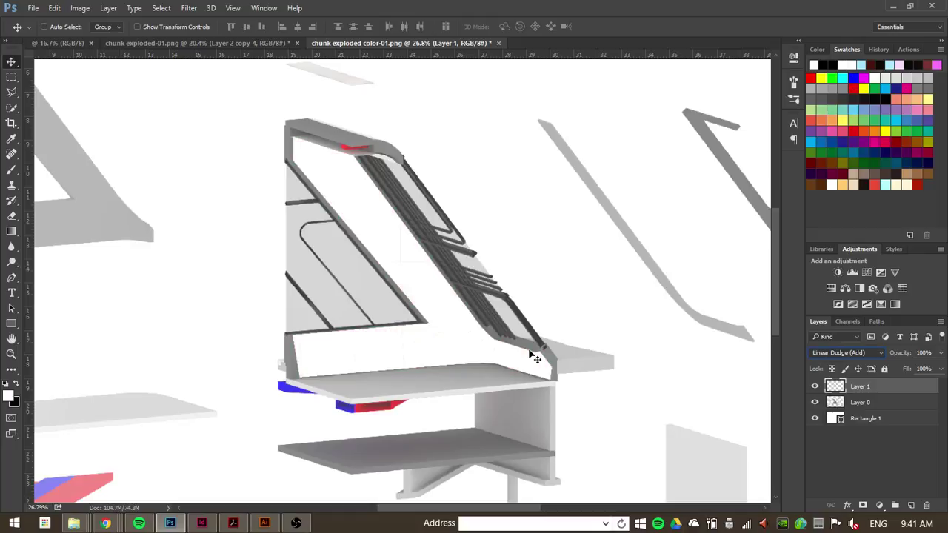
key("shift+plus")
key("shift+plus")
key("shift+plus")
key("shift+plus")
key("shift+plus")
key("shift+plus")
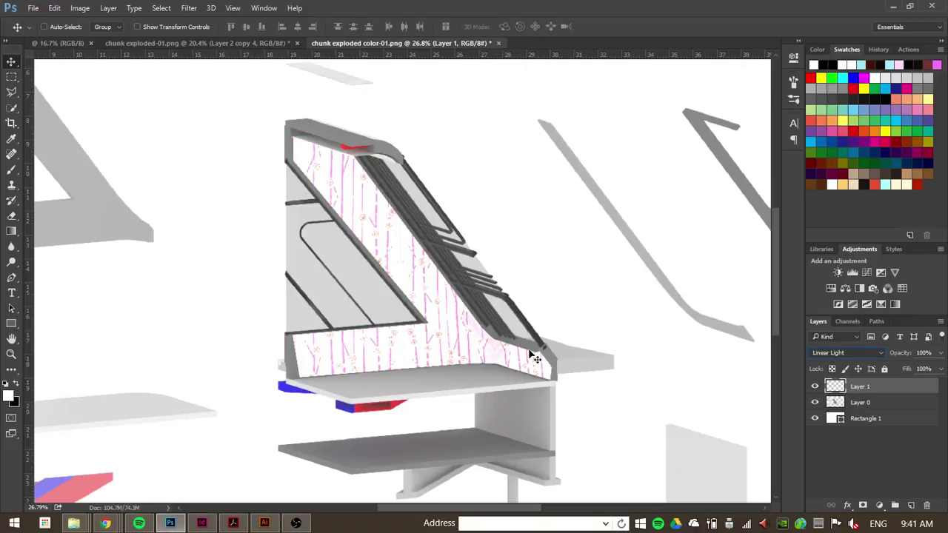
key("shift+plus")
key("shift+minus")
key("shift+minus")
key("shift+minus")
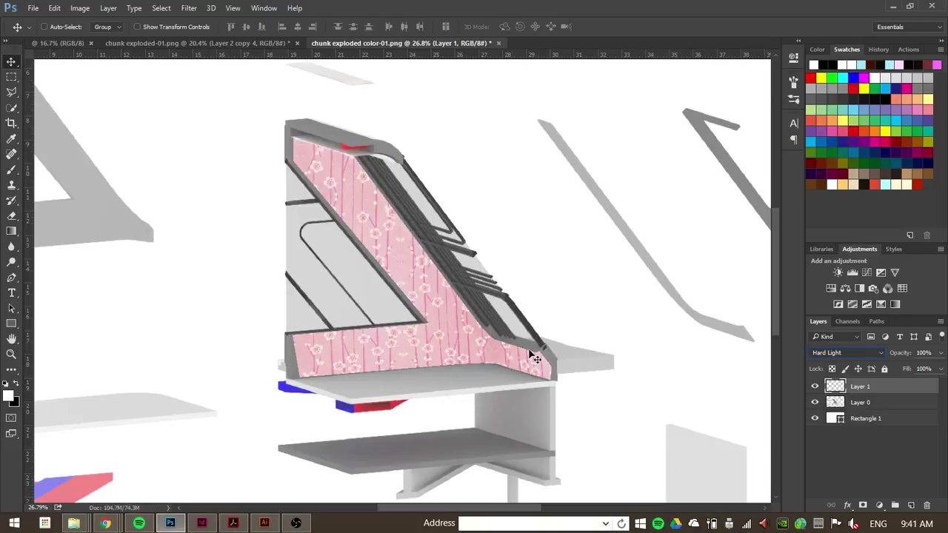
key("shift+minus")
key("shift+minus")
key("shift+plus")
key("shift+plus")
key("shift+minus")
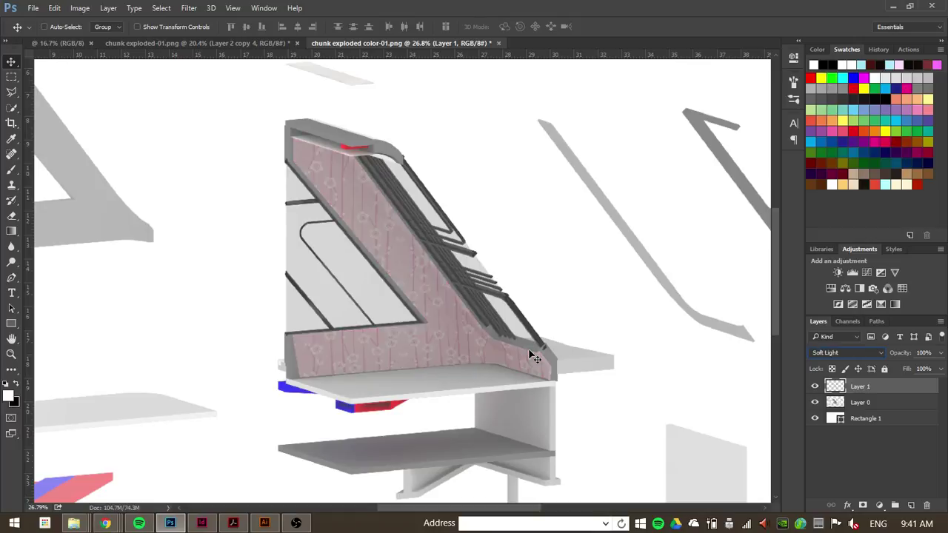
key("shift+minus")
key("shift+minus")
key("shift+minus")
key("shift+minus")
key("shift+minus")
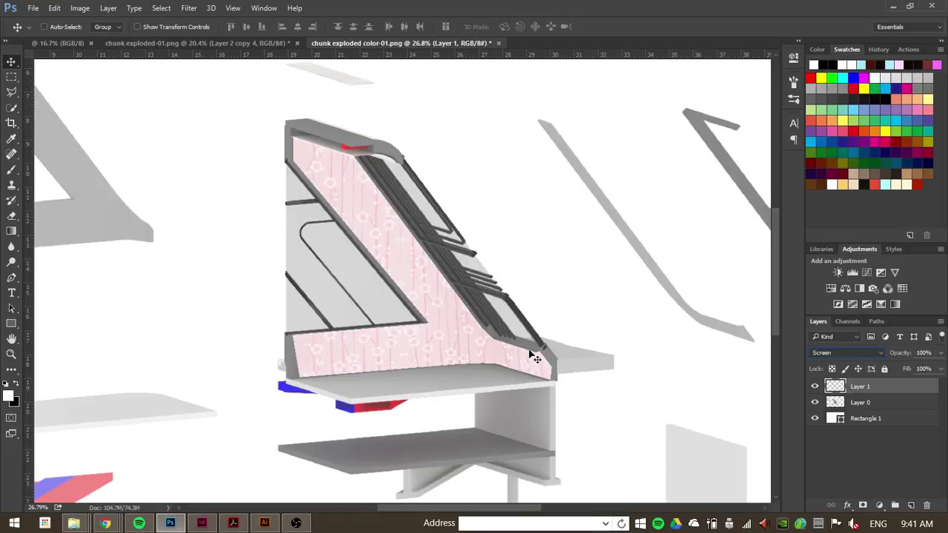
key("shift+minus")
key("shift+minus")
key("shift+minus")
key("shift+minus")
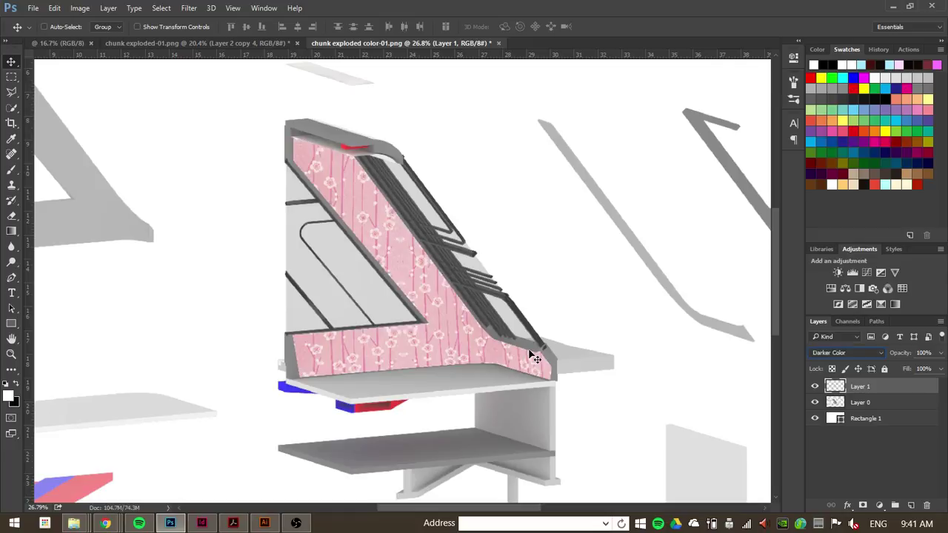
key("shift+minus")
key("shift+minus")
key("shift+minus")
key("shift+minus")
key("shift+plus")
key("shift+minus")
key("shift+plus")
key("shift+plus")
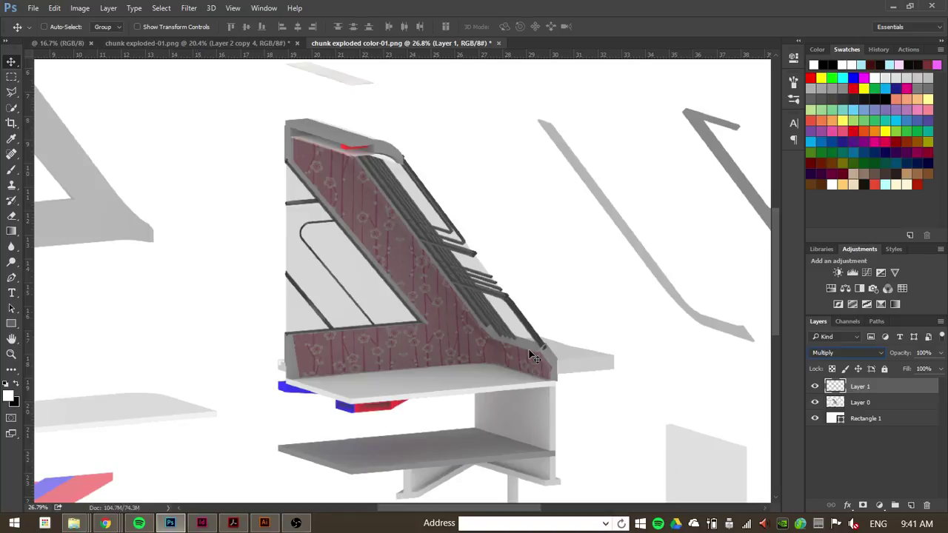
key("shift+plus")
key("shift+plus")
key("shift+plus")
key("shift+plus")
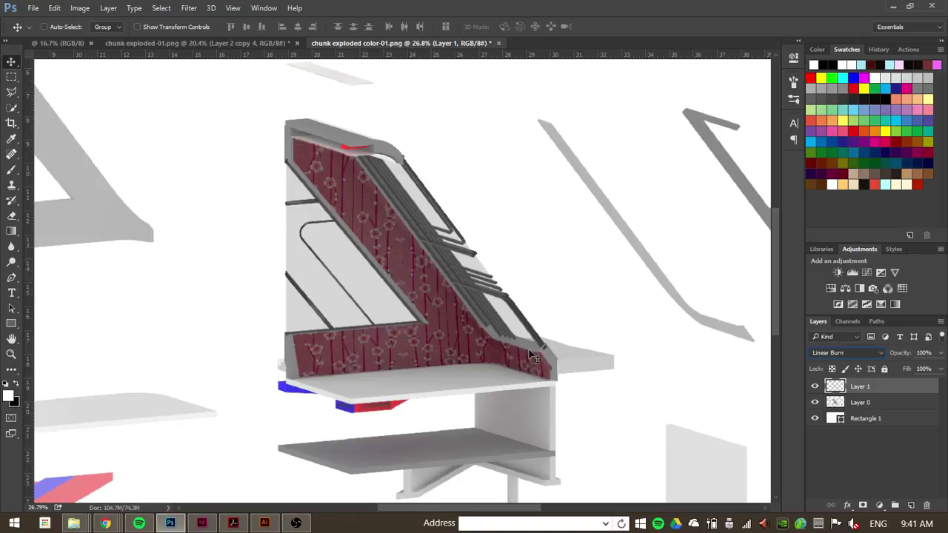
key("shift+plus")
key("shift+plus")
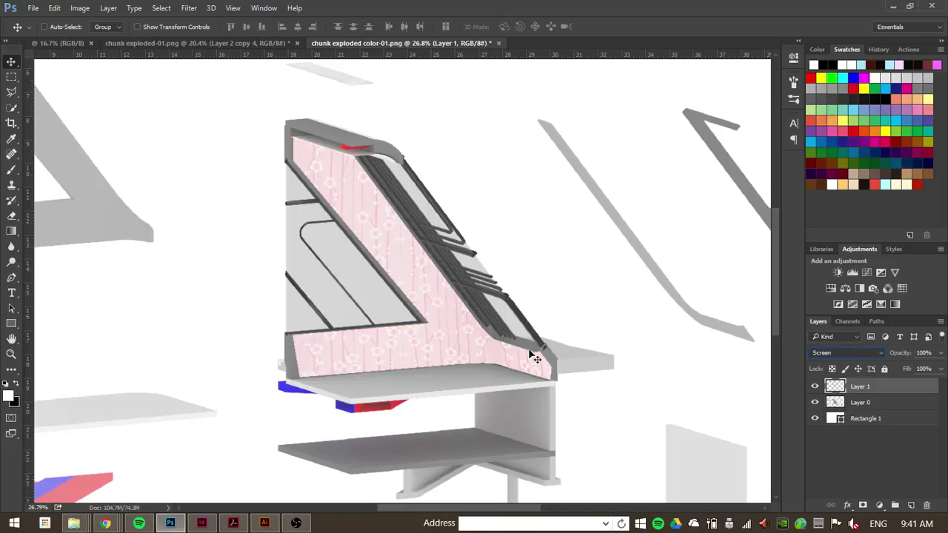
key("shift+minus")
key("shift+minus")
key("shift+minus")
key("shift+minus")
key("shift+minus")
key("shift+plus")
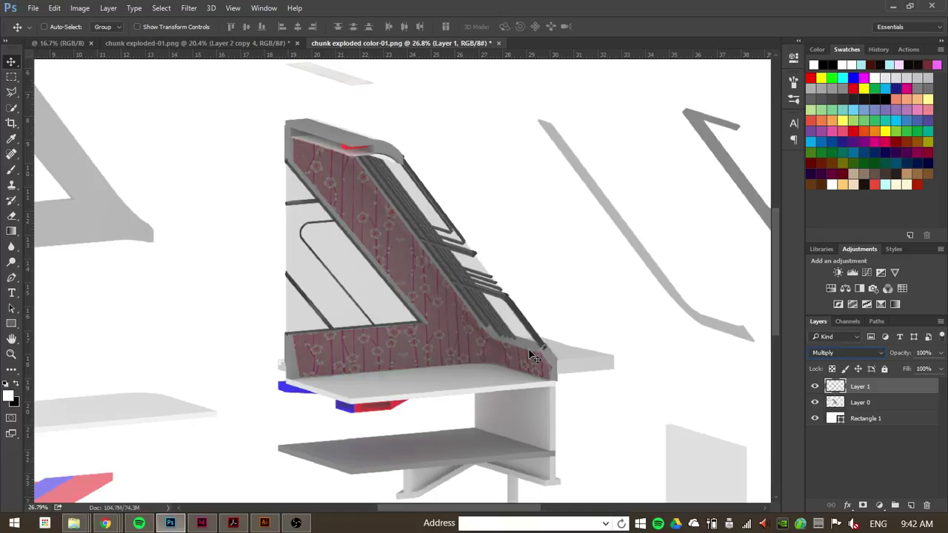
key("shift+plus")
key("shift+plus")
key("shift+plus")
key("shift+plus")
key("shift+plus")
key("shift+plus")
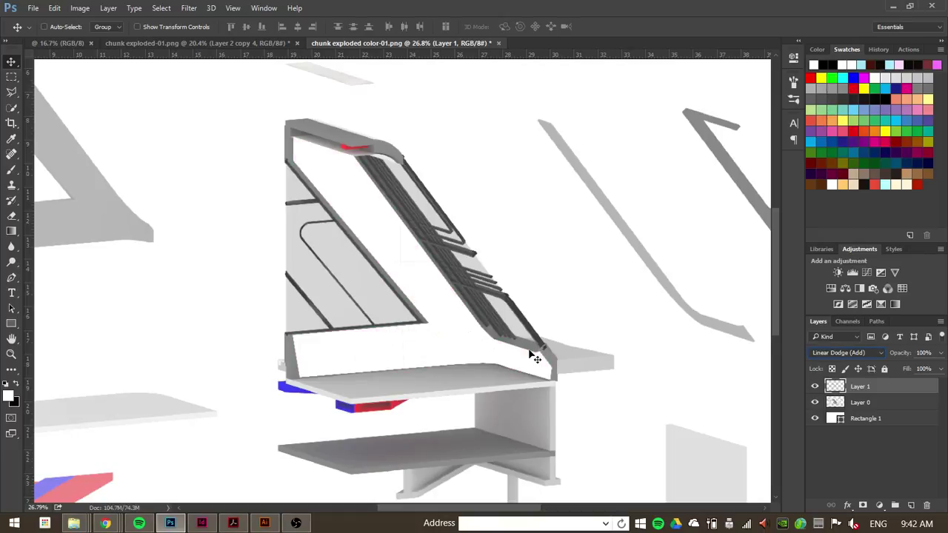
key("shift+plus")
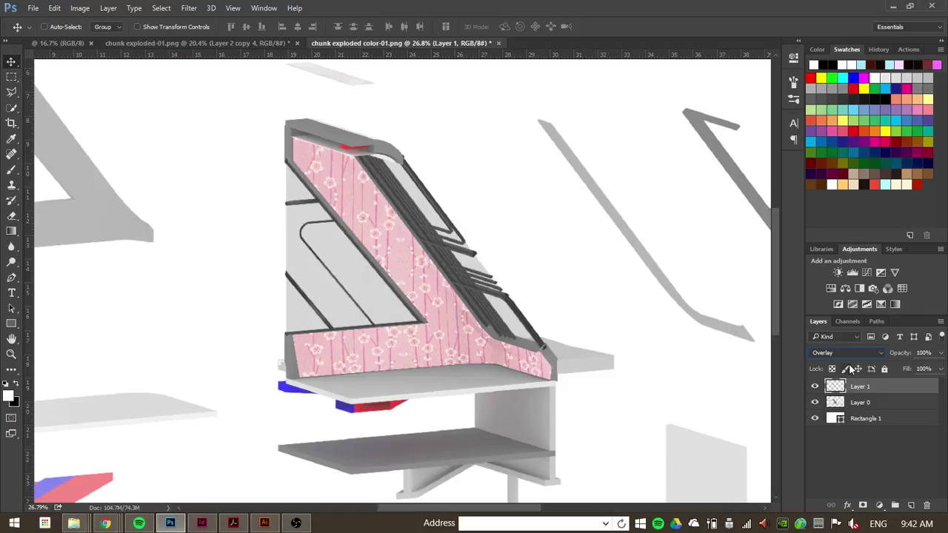
Lower the opacity of the pink texture on Layer 1 to 86%.
left_click(11, 76)
mouse_move(908, 356)
left_mouse_down()
mouse_move(889, 358)
mouse_move(897, 358)
left_mouse_up()
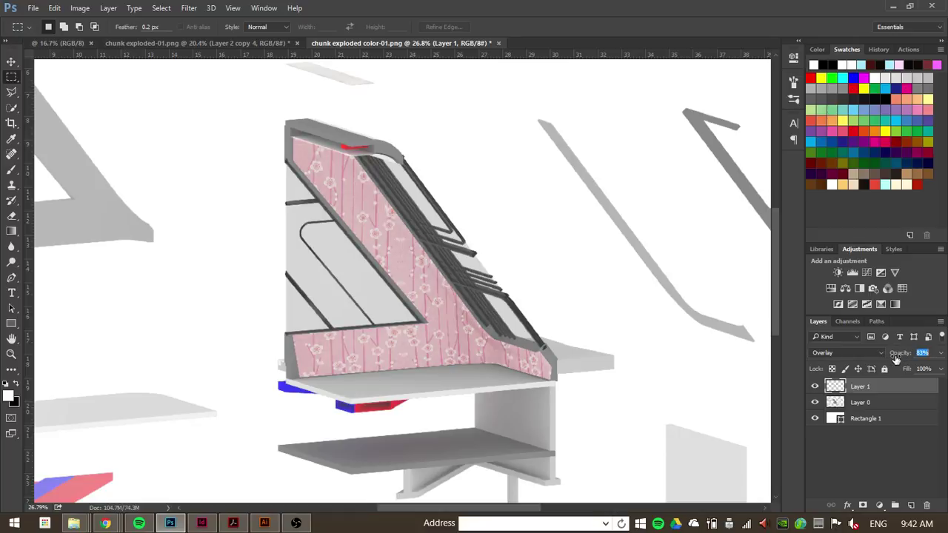
left_click(409, 239)
scroll(243, 182, "down", 2)
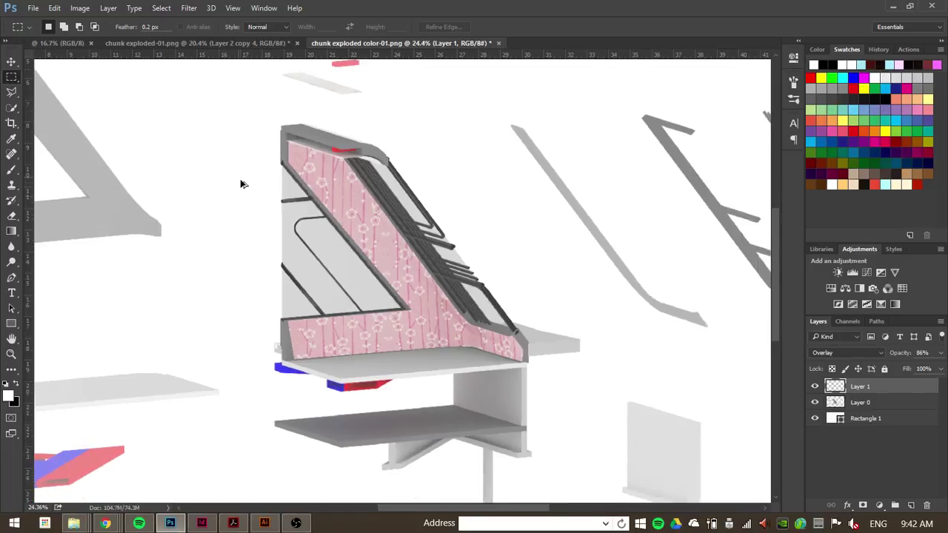
scroll(424, 315, "down", 2)
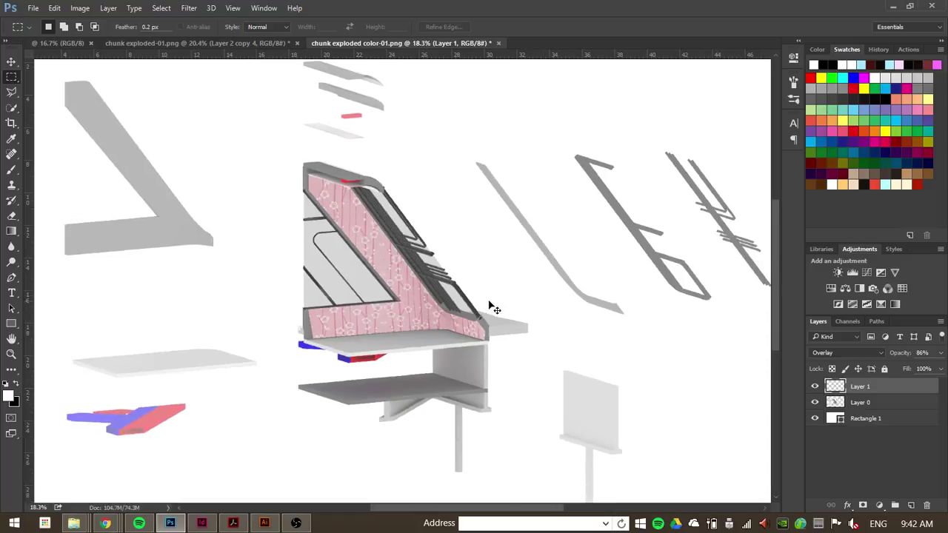
scroll(419, 395, "up", 2)
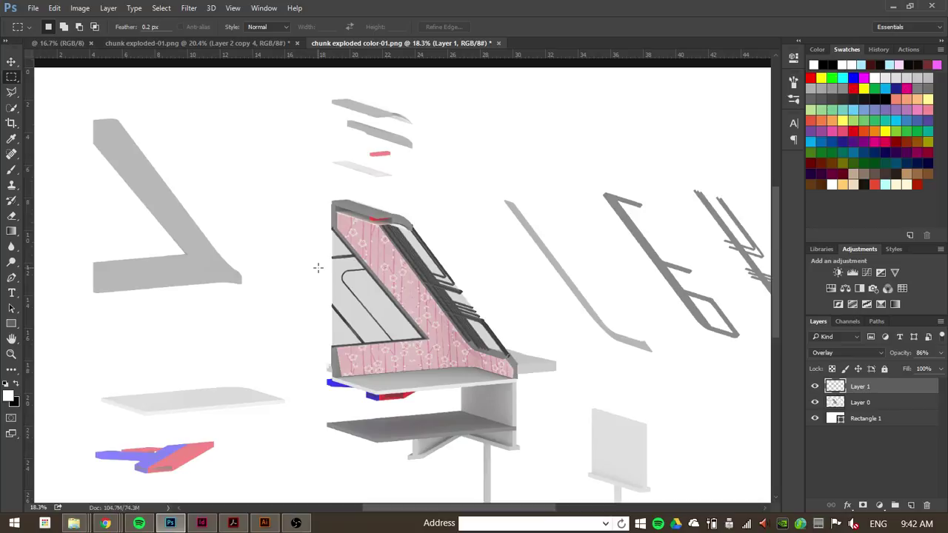
Switch to chunk exploded.ai in Illustrator and make the lines layer visible over the shaded render.
left_click(265, 523)
scroll(529, 271, "up", 3)
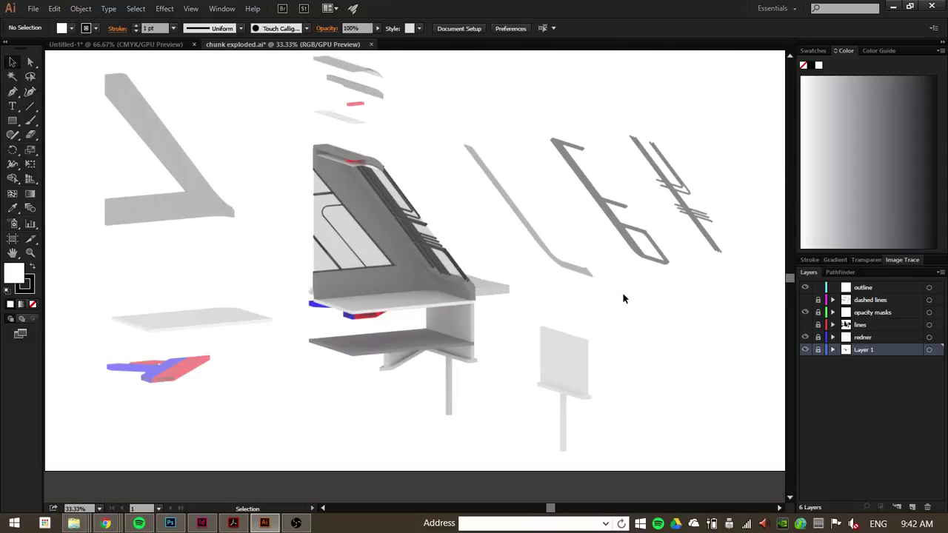
left_click(806, 326)
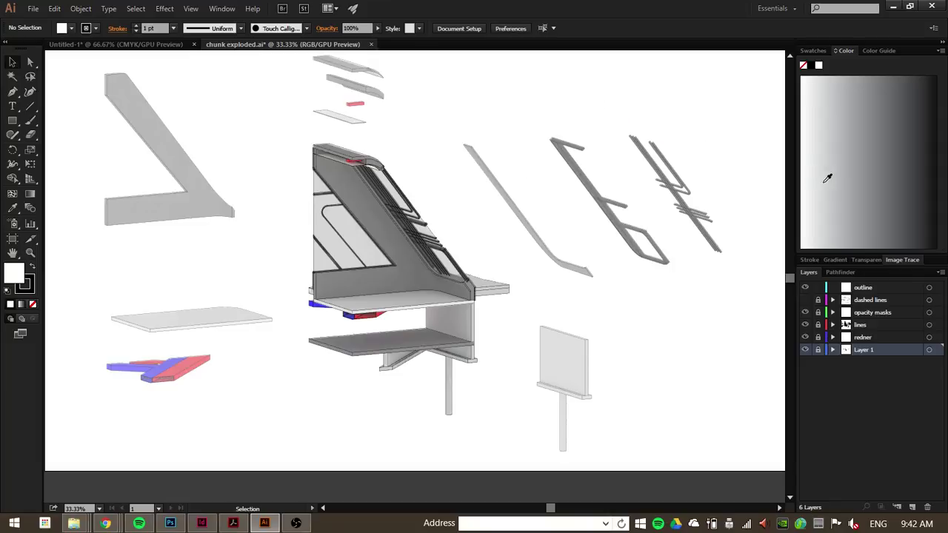
Hide the outline, redner and Layer 1 layers so only the lines and opacity masks layers are shown.
left_click(806, 349, "ctrl")
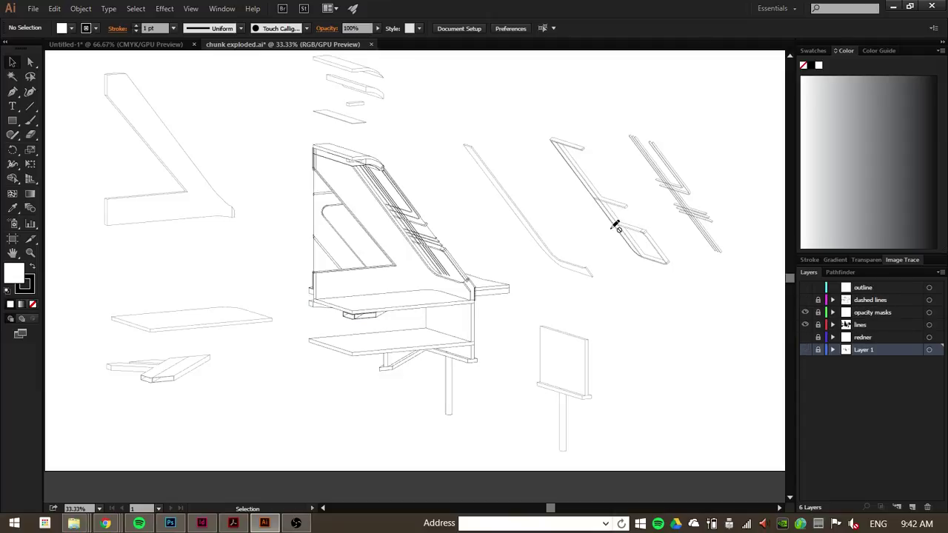
scroll(613, 222, "down", 1)
scroll(612, 220, "up", 3)
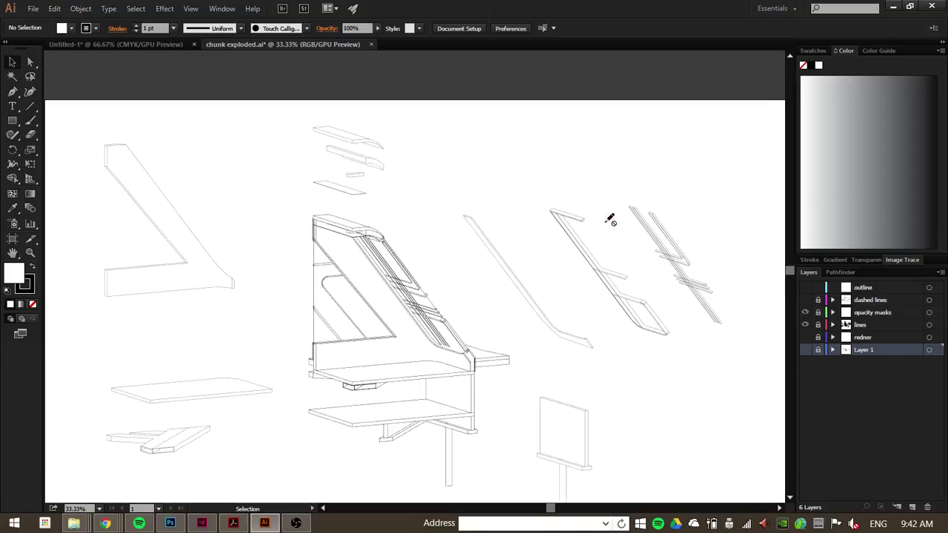
scroll(613, 214, "down", 1)
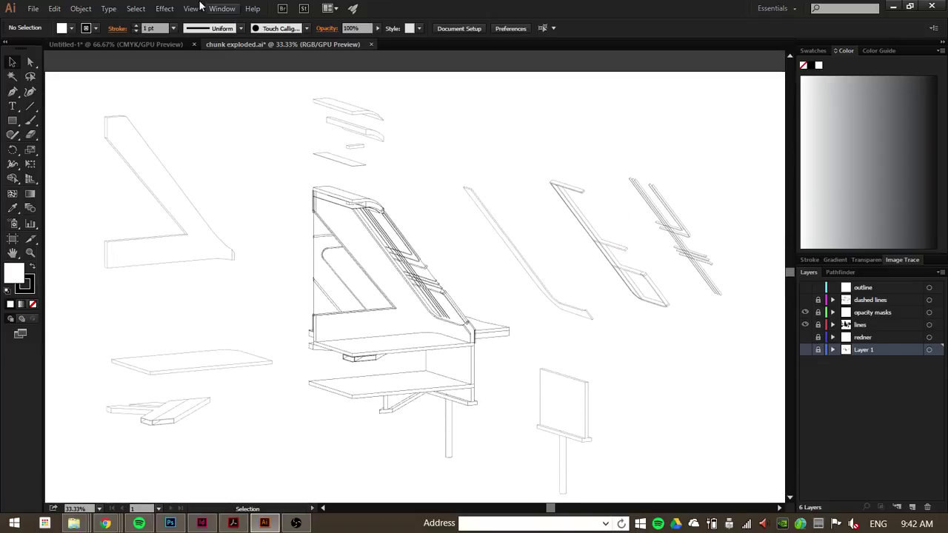
Make the lines layer active and unlock it, select its line work across the artboard, and clear the selection.
left_click(33, 8)
left_click(554, 106)
left_click(860, 326)
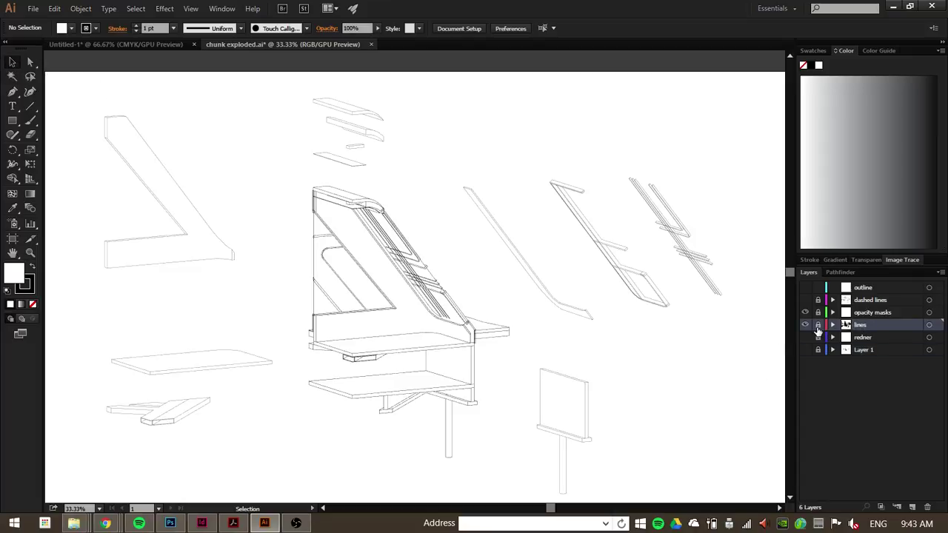
left_click(818, 325)
left_click_drag(103, 111, 627, 491)
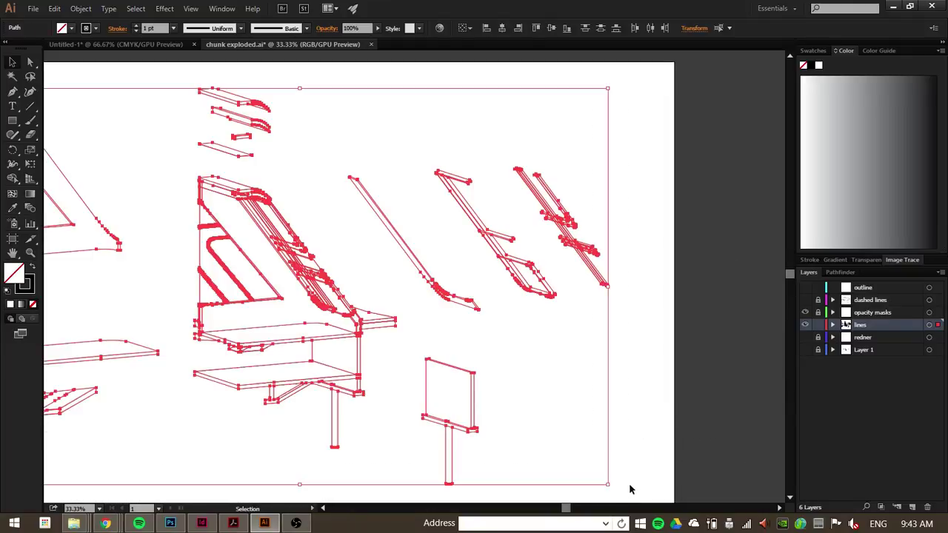
left_click(634, 480)
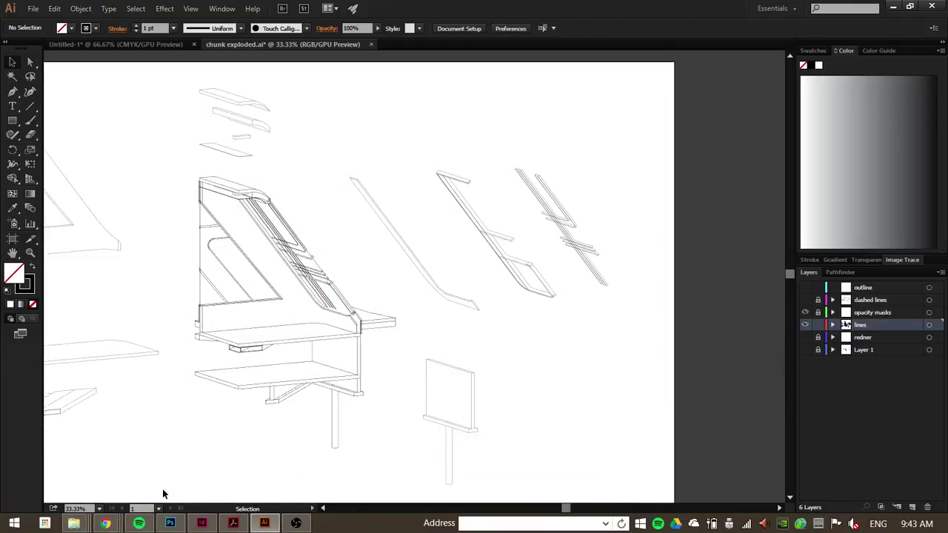
Save the drawing to the Desktop as an Illustrator file named chunk exploded-lines, keeping the default Illustrator CC options.
left_click(170, 524)
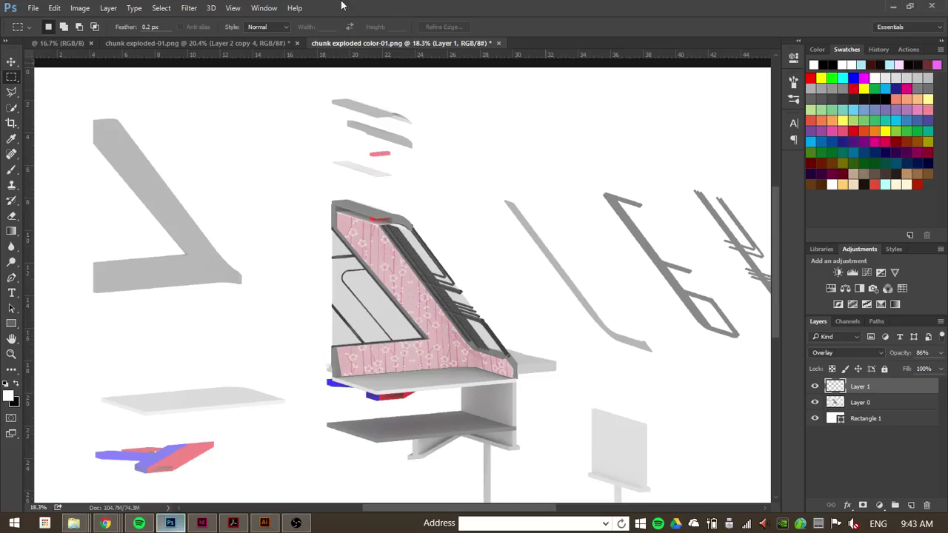
left_click(264, 523)
left_click(37, 11)
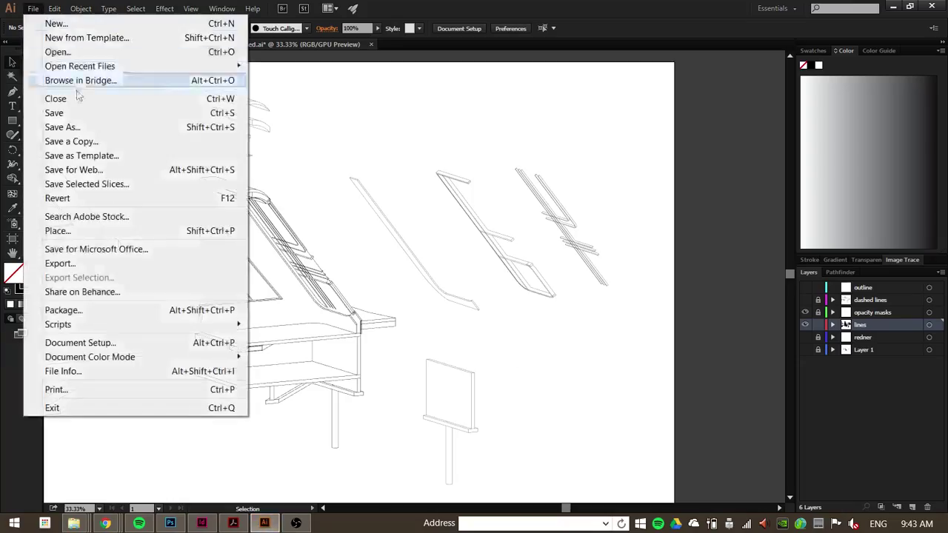
left_click(70, 127)
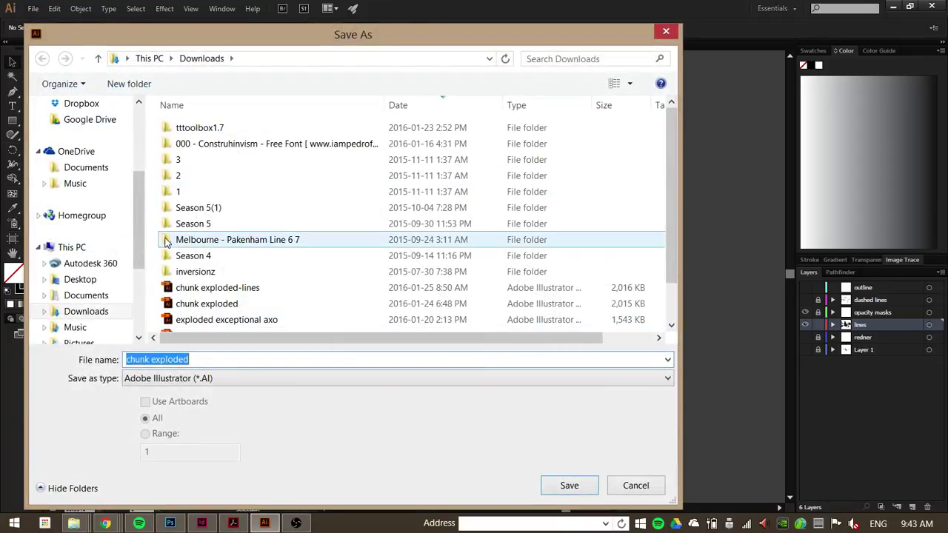
left_click_drag(137, 219, 137, 157)
left_click(80, 141)
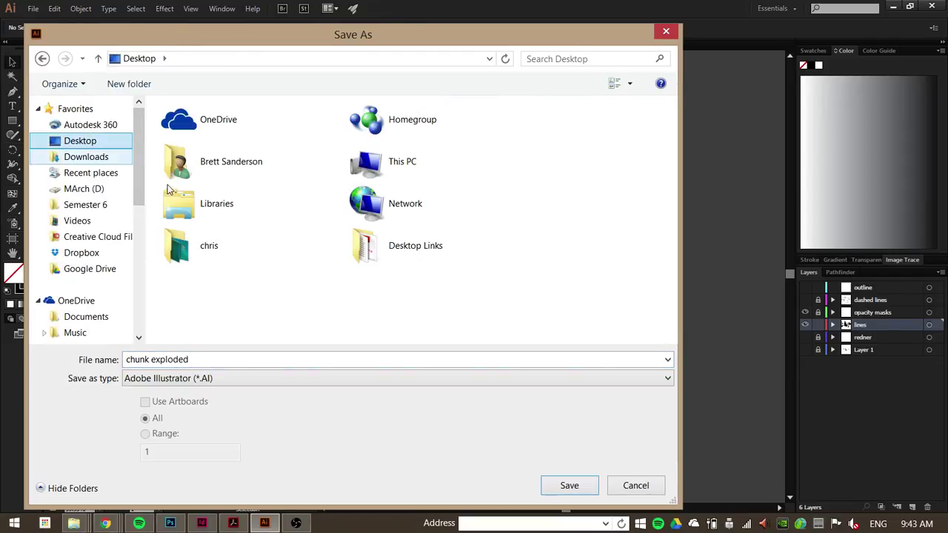
left_click(250, 358)
left_click(250, 357)
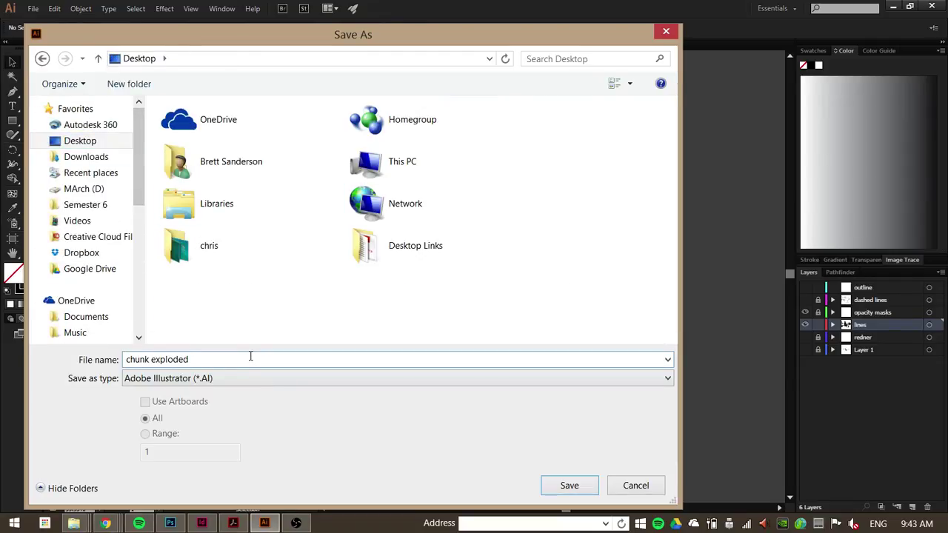
type("-lines")
left_click(568, 485)
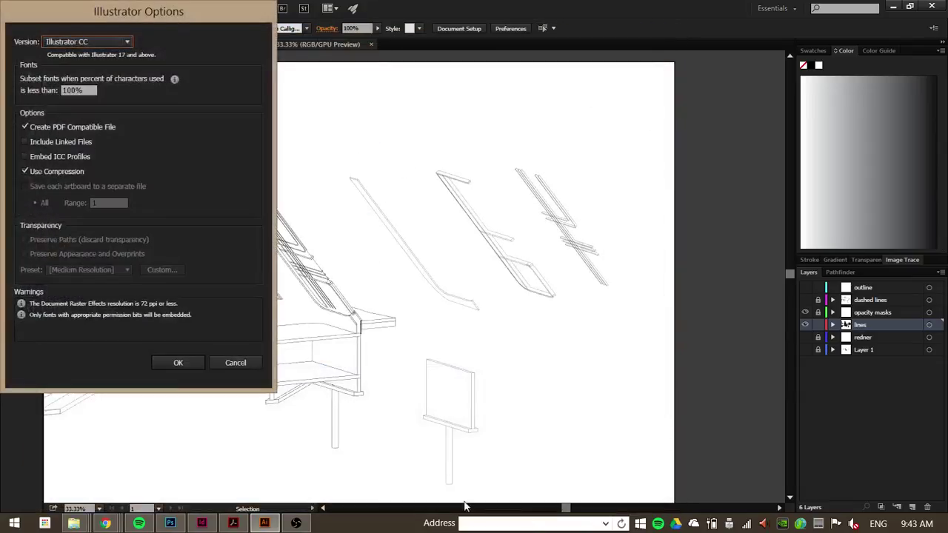
left_click(164, 361)
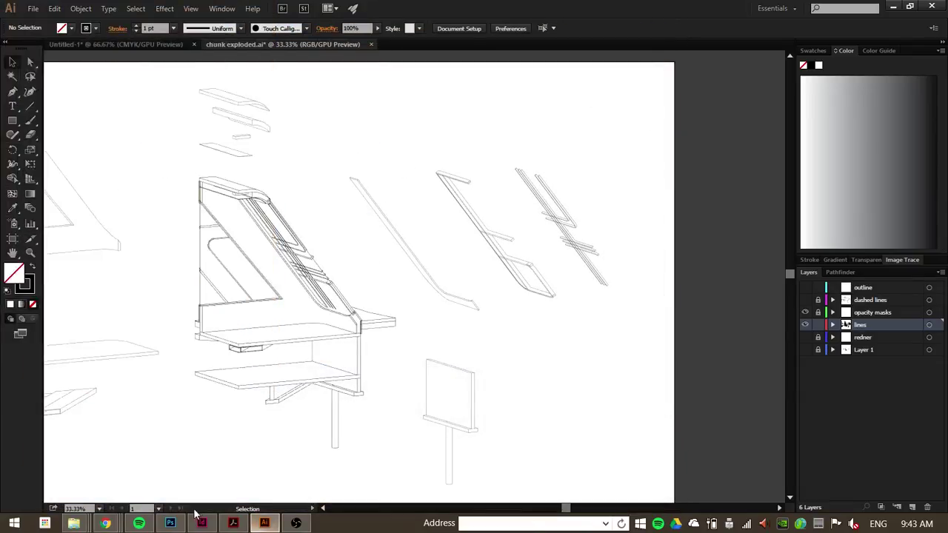
Switch to Photoshop, try importing chunk exploded-lines at 300 pixels/inch in RGB Color, and close it without saving.
left_click(172, 524)
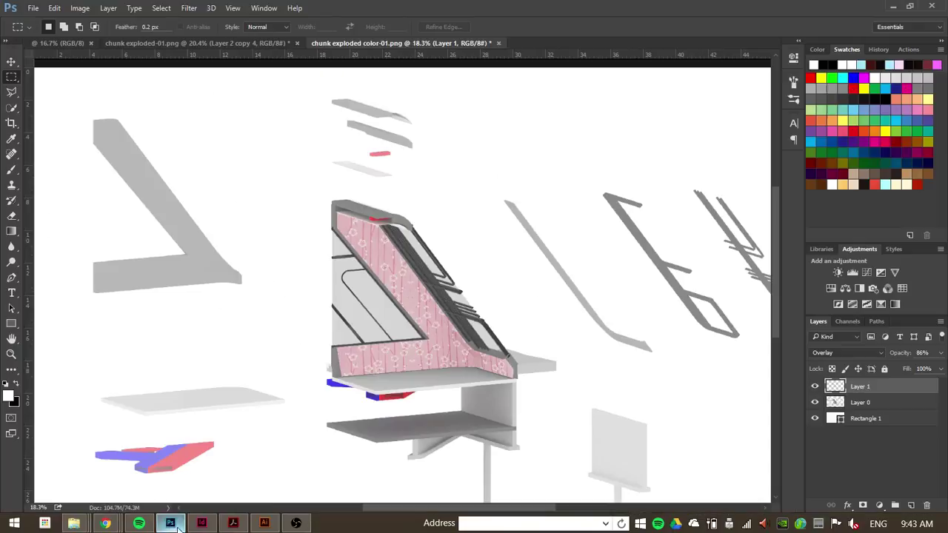
left_click(33, 7)
left_click(60, 39)
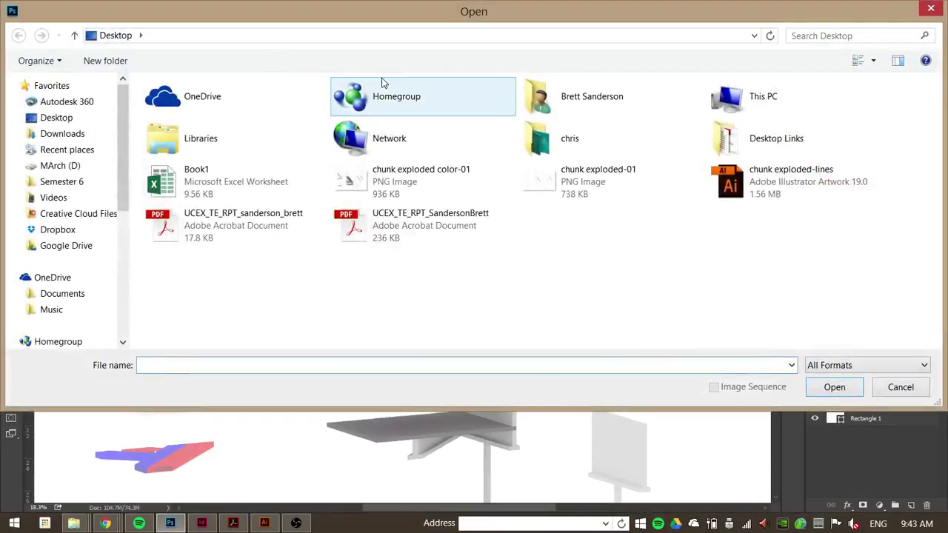
left_click(804, 181)
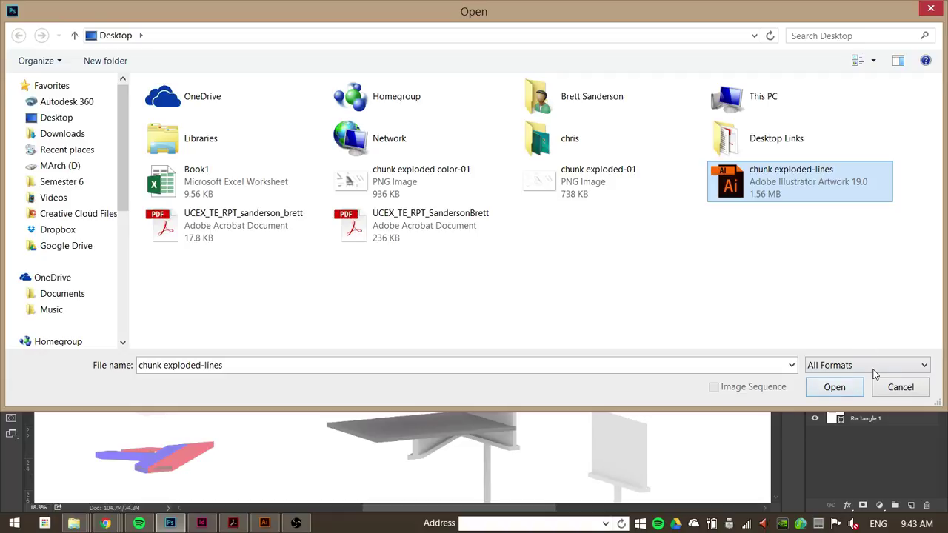
left_click(835, 386)
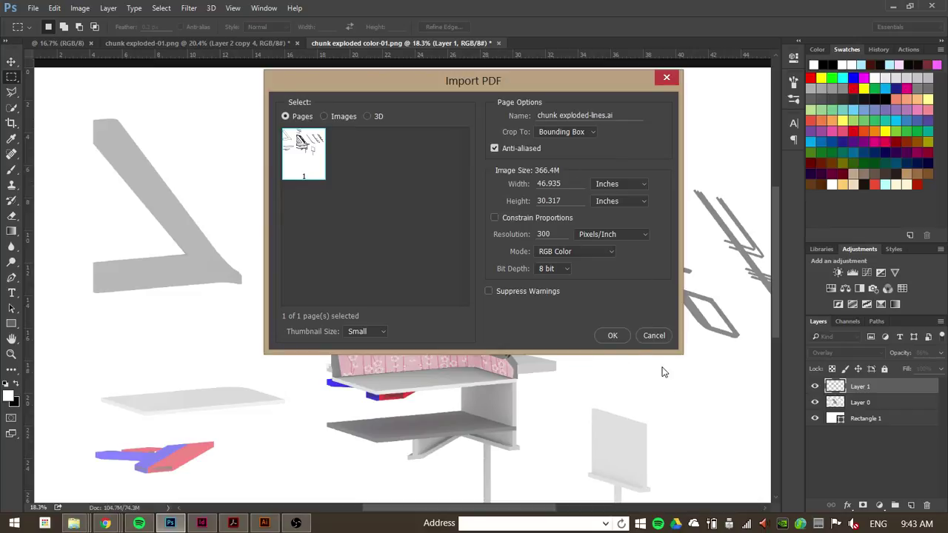
left_click(611, 335)
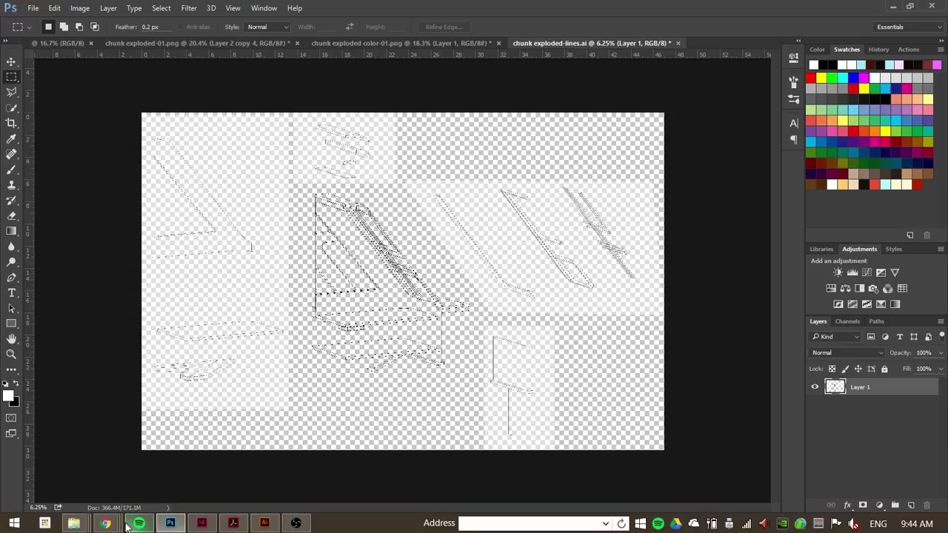
left_click(679, 42)
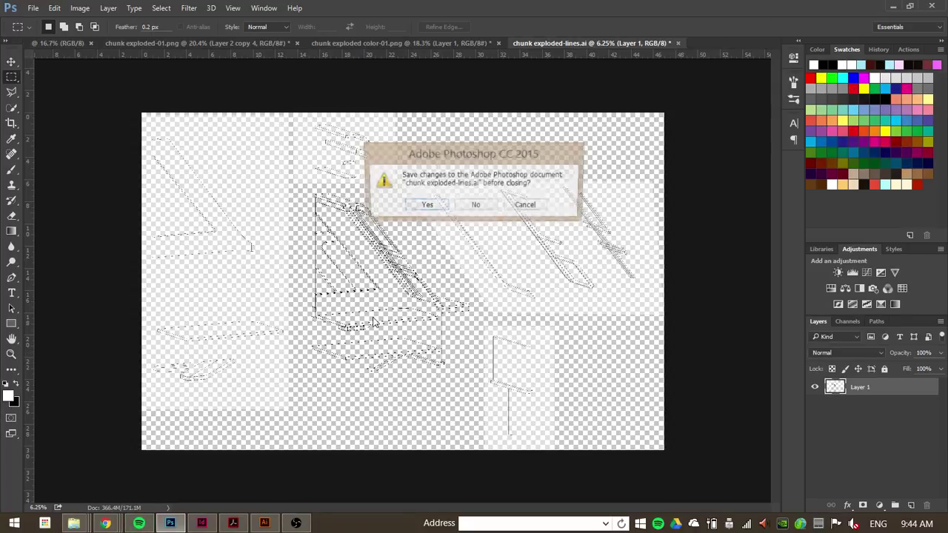
left_click(478, 205)
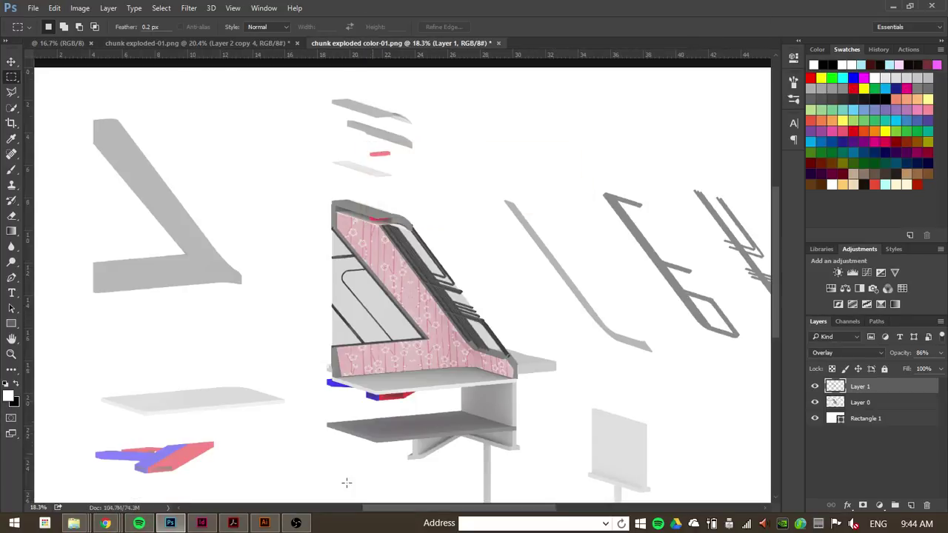
Switch back to Illustrator and hide the opacity masks layer in the chunk exploded-lines drawing.
left_click(265, 523)
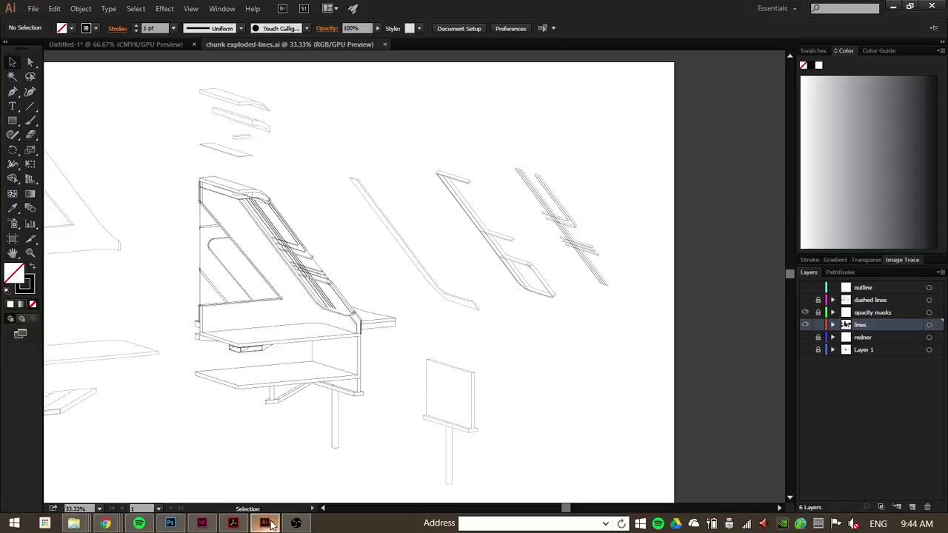
left_click(806, 313)
scroll(604, 273, "up", 1)
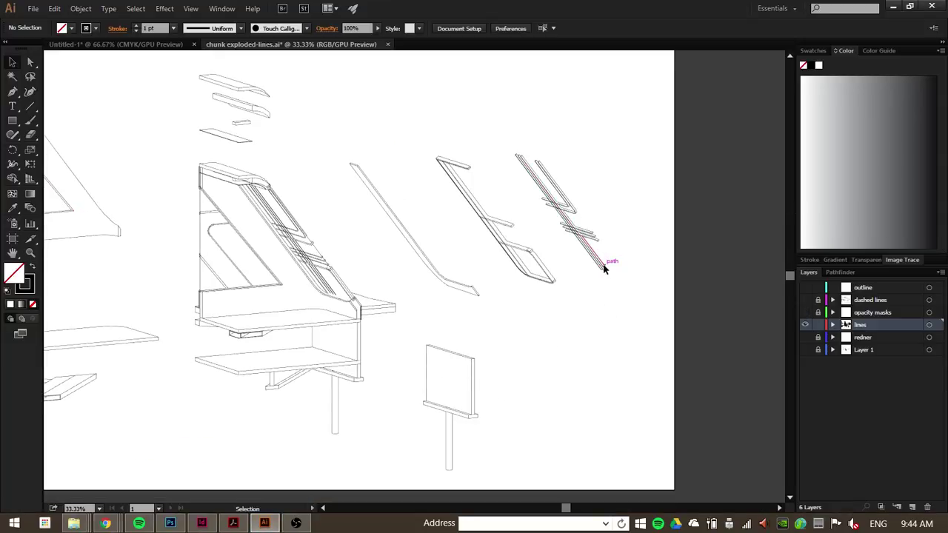
Save the drawing over the existing chunk exploded-lines file on the Desktop, accepting the default Illustrator options.
left_click(33, 8)
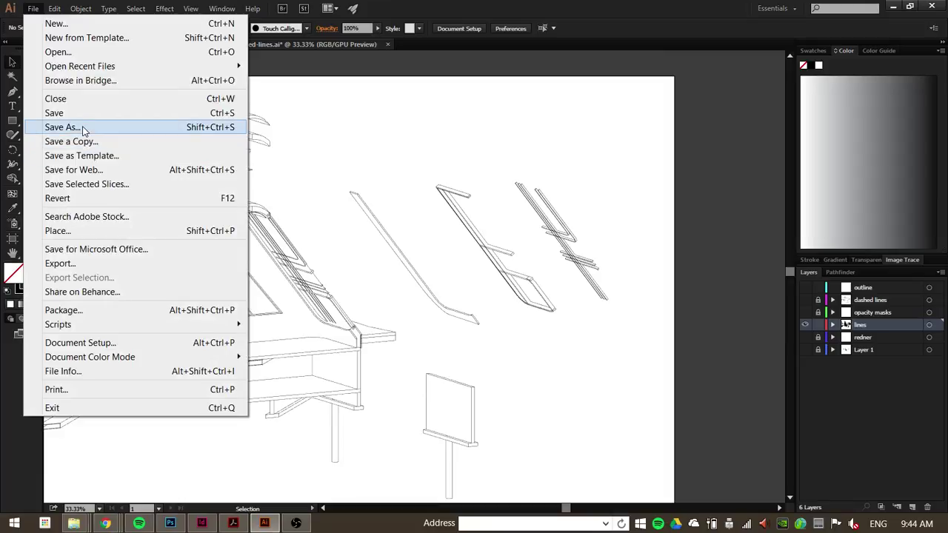
left_click(62, 127)
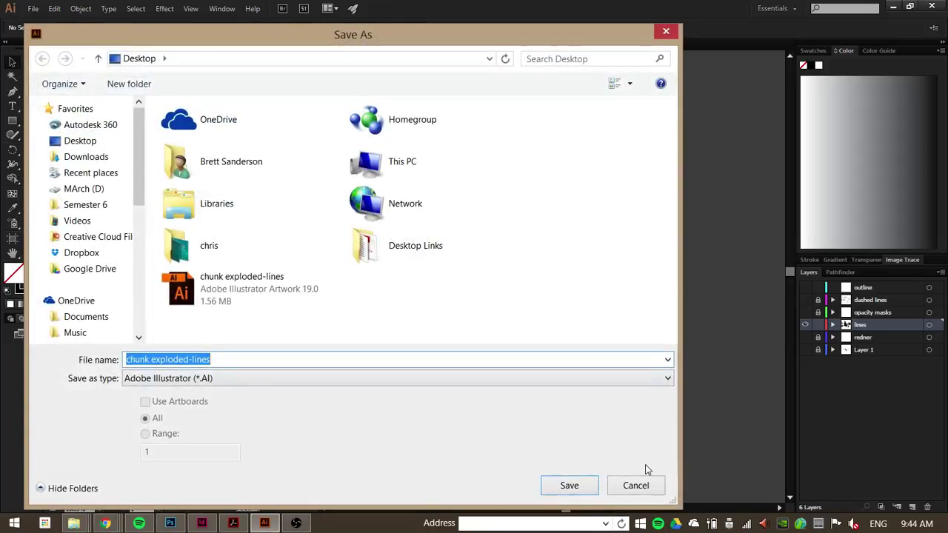
left_click(570, 486)
left_click(537, 319)
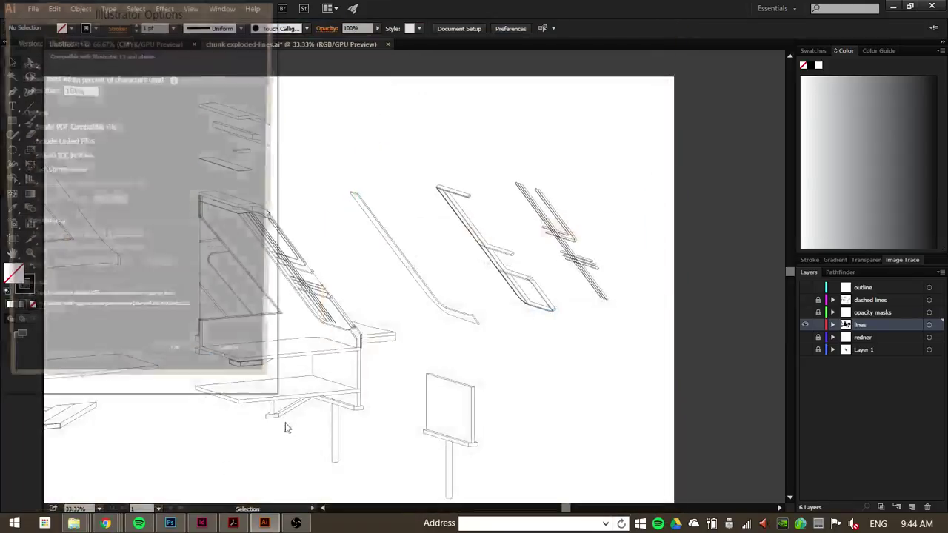
left_click(178, 363)
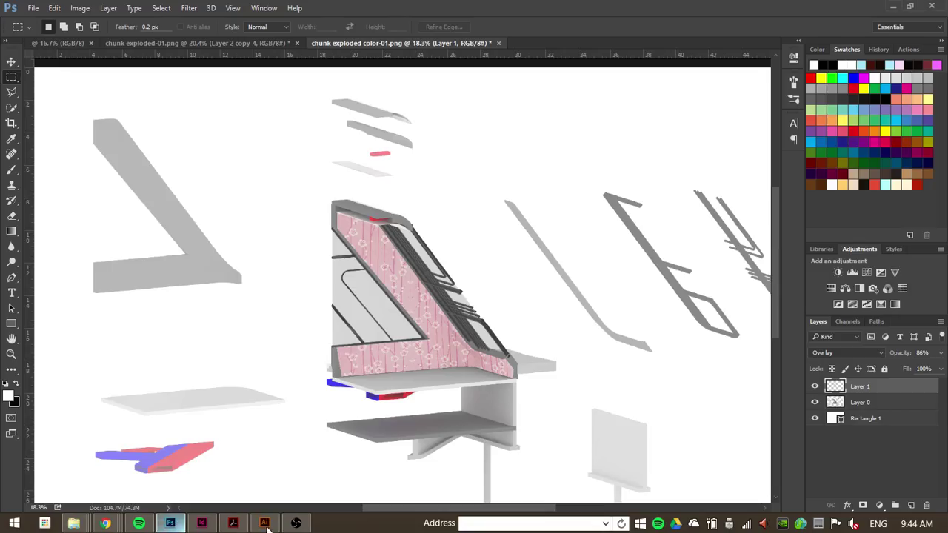
Switch to Photoshop and import chunk exploded-lines from the Desktop, cropped to its bounding box at 300 pixels/inch in RGB Color.
left_click(170, 522)
left_click(34, 8)
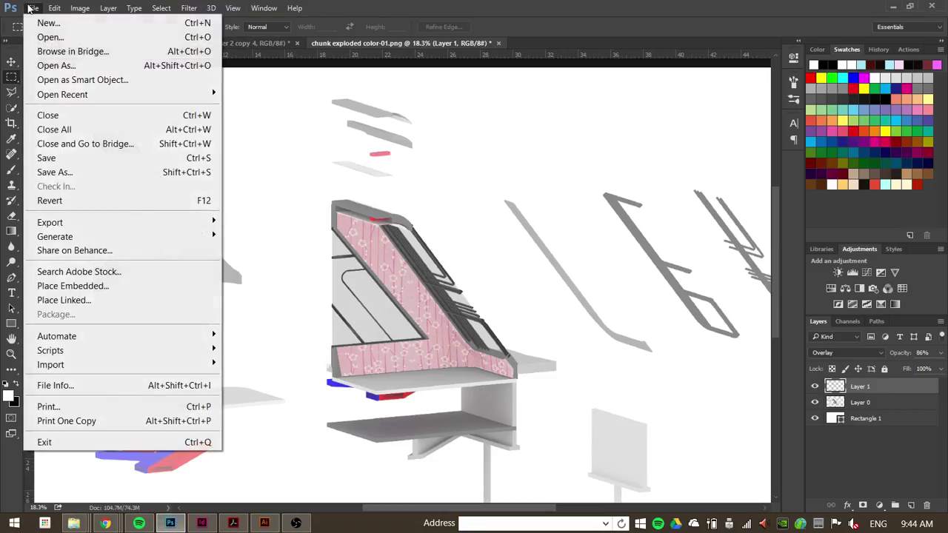
left_click(47, 37)
left_click(748, 194)
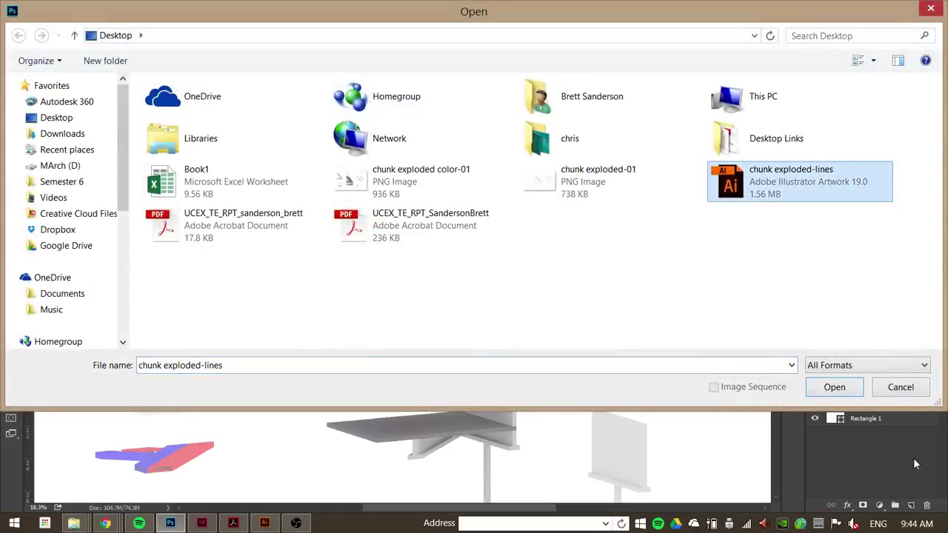
left_click(834, 388)
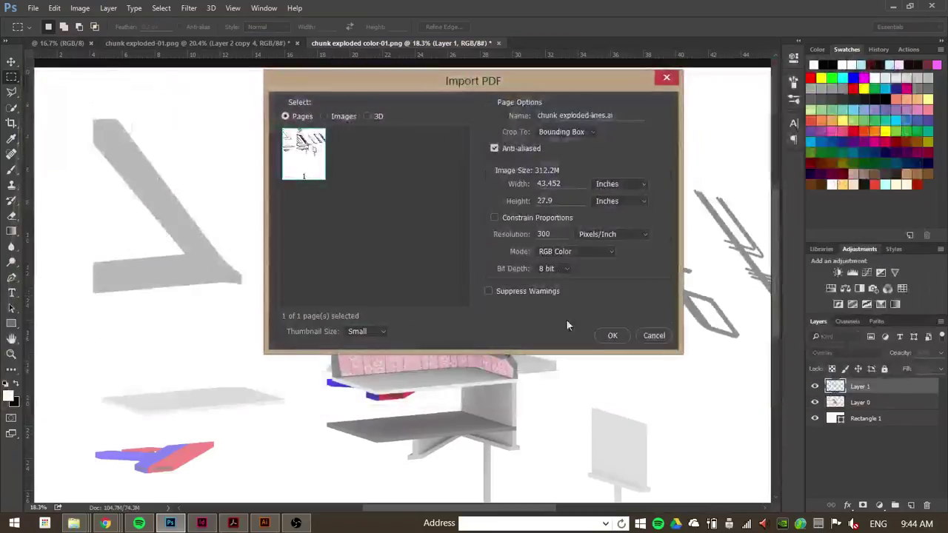
left_click(612, 336)
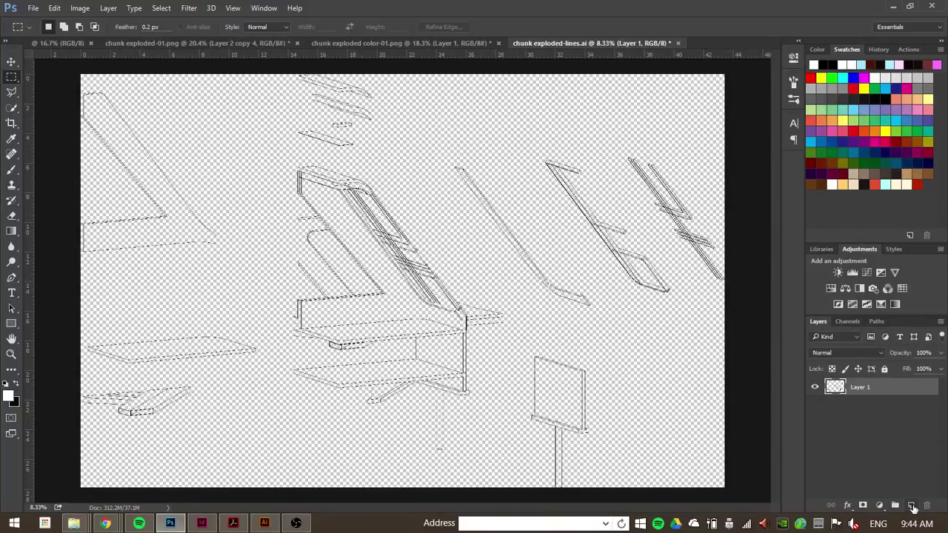
Add a new layer beneath the imported line work and fill it with white at 100% opacity in Normal mode.
left_click(914, 506)
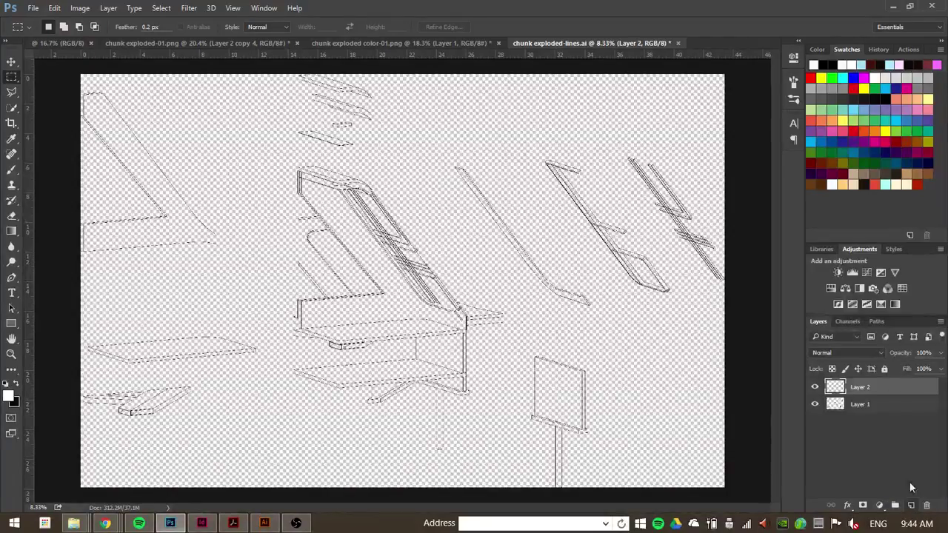
left_click_drag(861, 388, 863, 413)
left_click(55, 9)
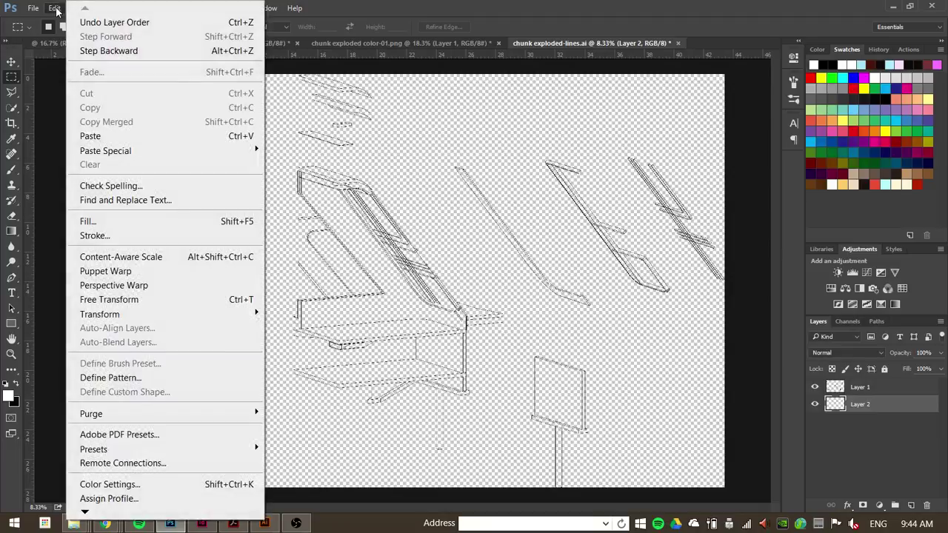
left_click(126, 221)
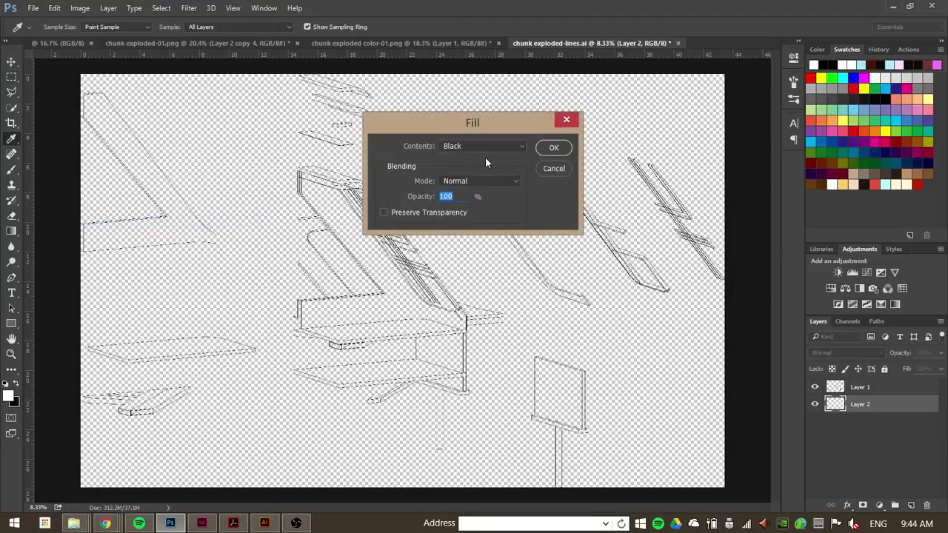
left_click(519, 146)
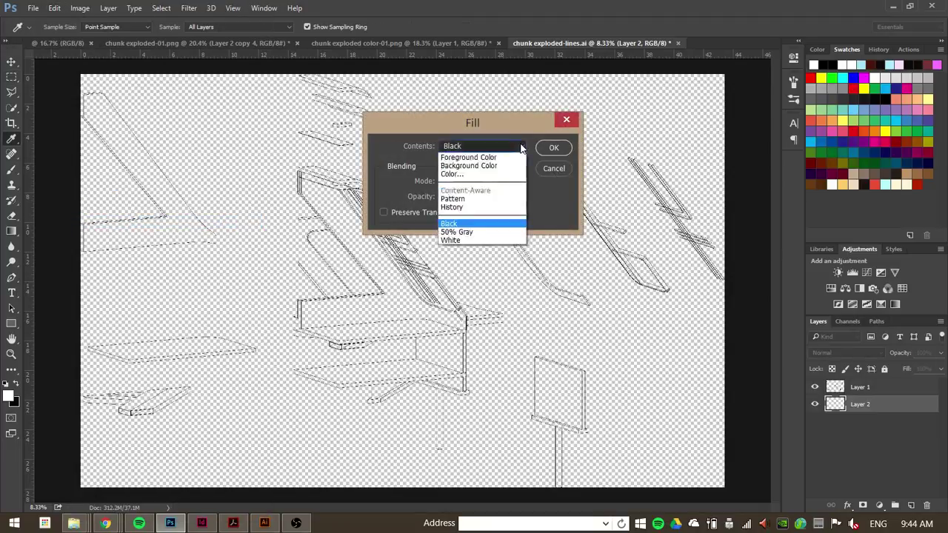
left_click(486, 240)
left_click(554, 147)
key("m")
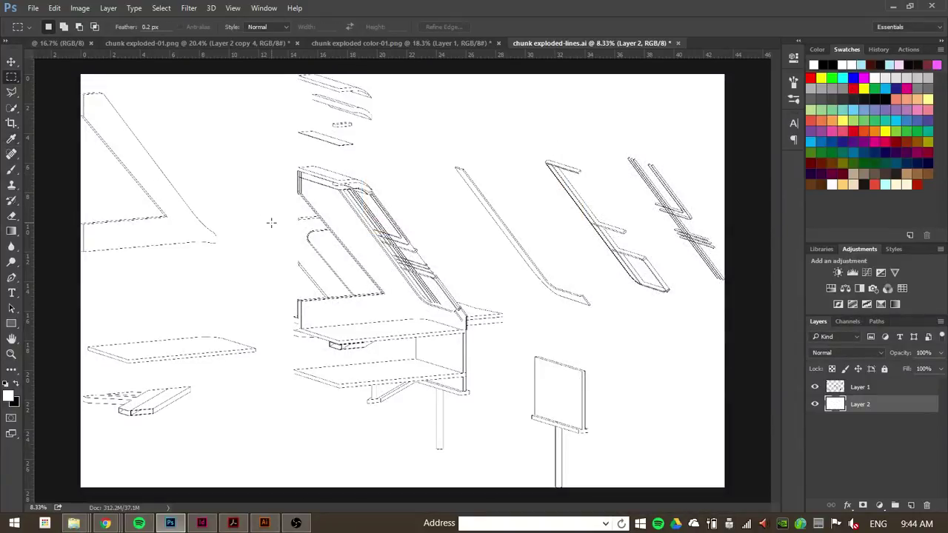
Examine the line work of the central wall assembly in the chunk exploded-lines drawing.
scroll(271, 222, "up", 1)
scroll(362, 230, "up", 4)
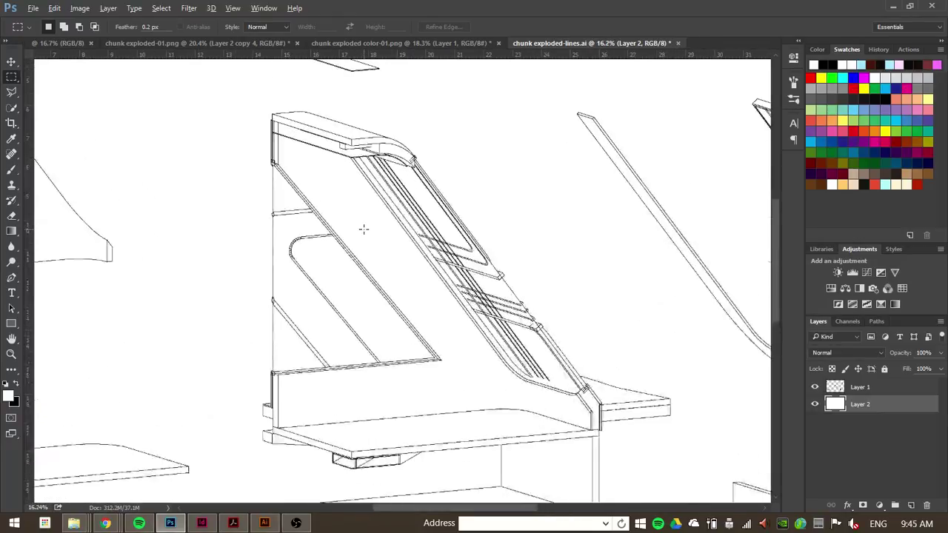
scroll(363, 229, "down", 2)
scroll(363, 229, "up", 1)
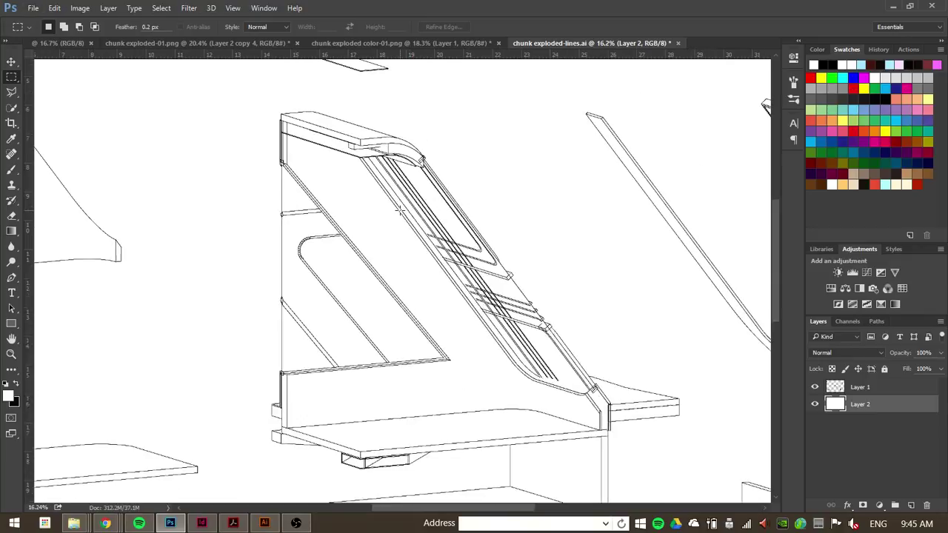
scroll(400, 210, "down", 1)
scroll(400, 210, "up", 1)
scroll(364, 207, "down", 1)
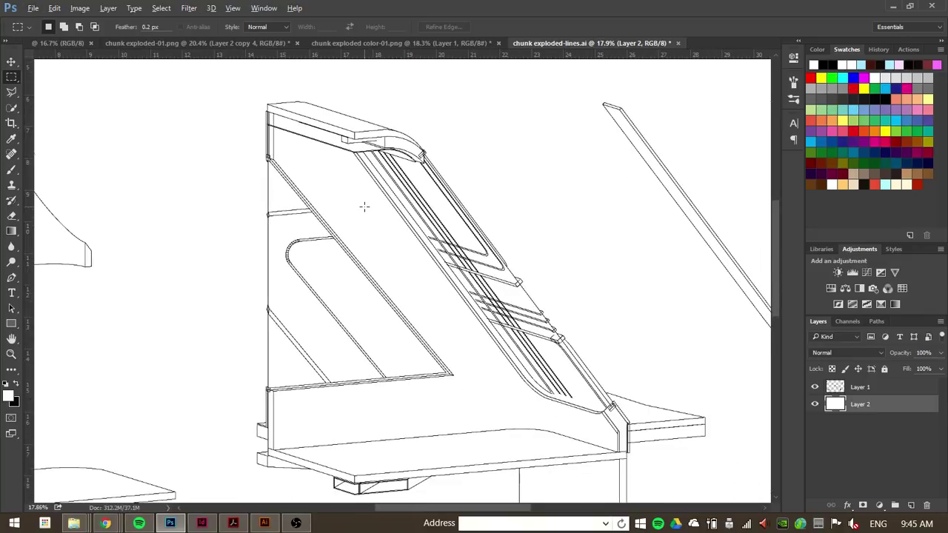
scroll(364, 206, "up", 1)
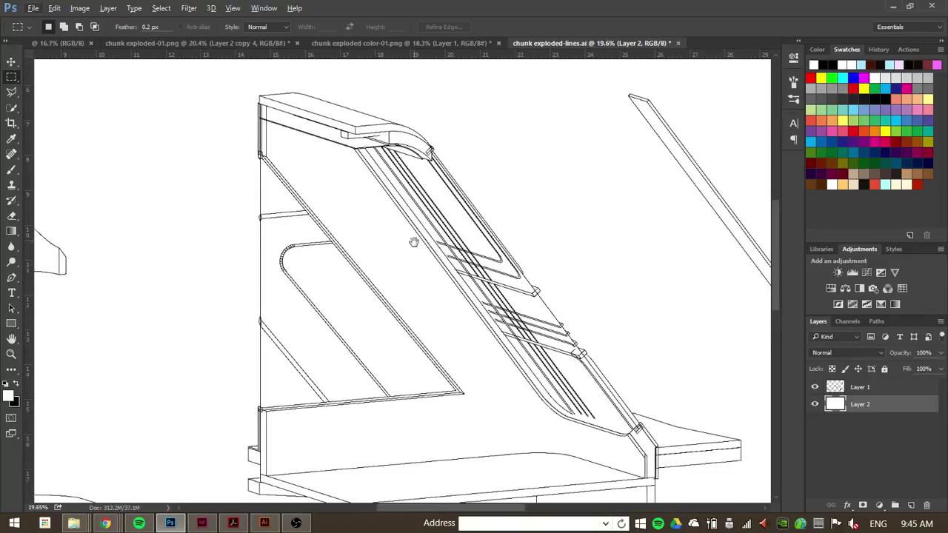
scroll(400, 248, "down", 1)
scroll(400, 248, "right", 1)
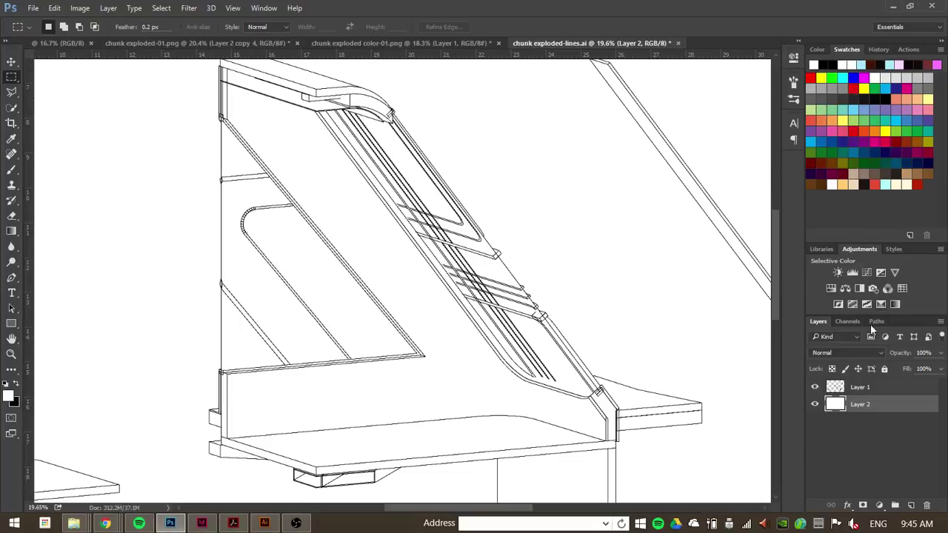
Review the chunk exploded-01.png and chunk exploded color-01.png documents, and return to chunk exploded-lines.ai.
left_click(157, 42)
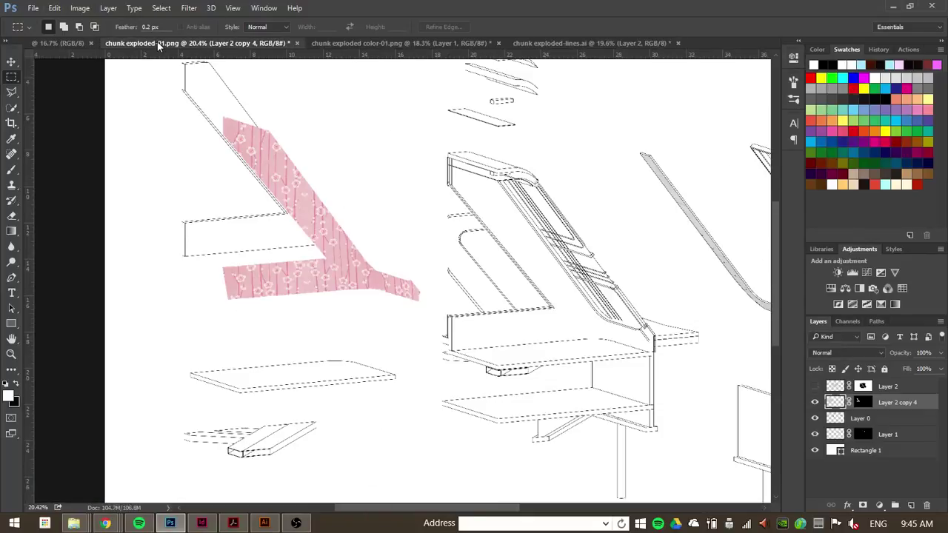
left_click(349, 41)
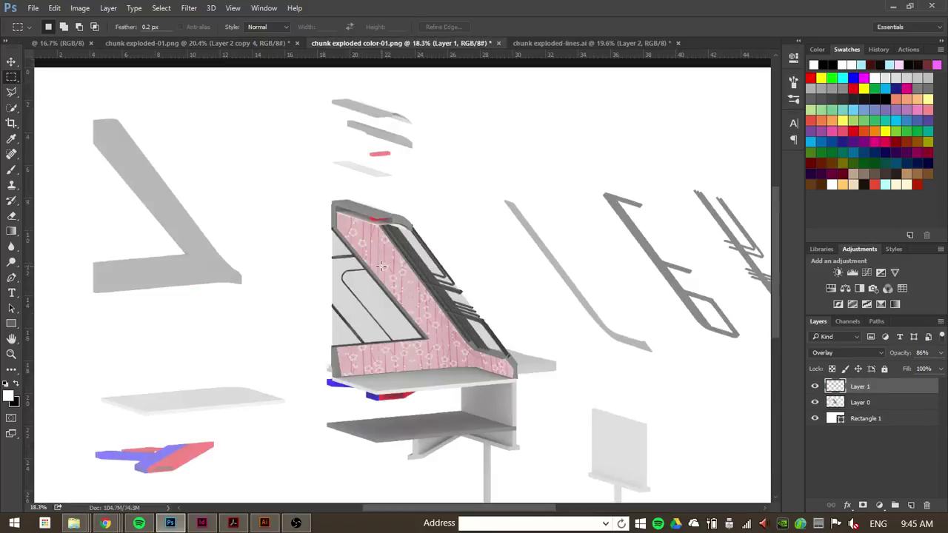
left_click(534, 43)
Inspect the central wall's vertical edge and the rounded window corner up close to check the imported line quality.
scroll(210, 191, "up", 1)
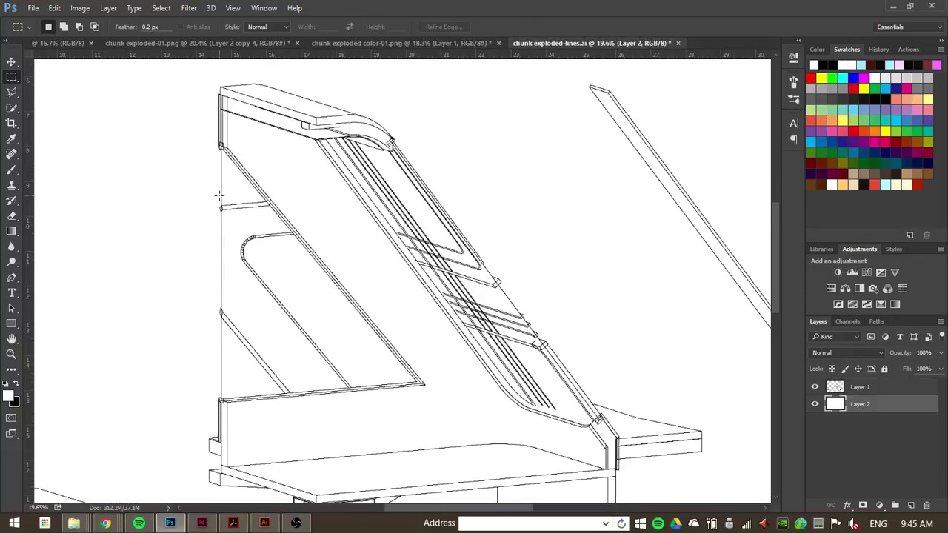
scroll(215, 197, "up", 4)
scroll(225, 243, "up", 7)
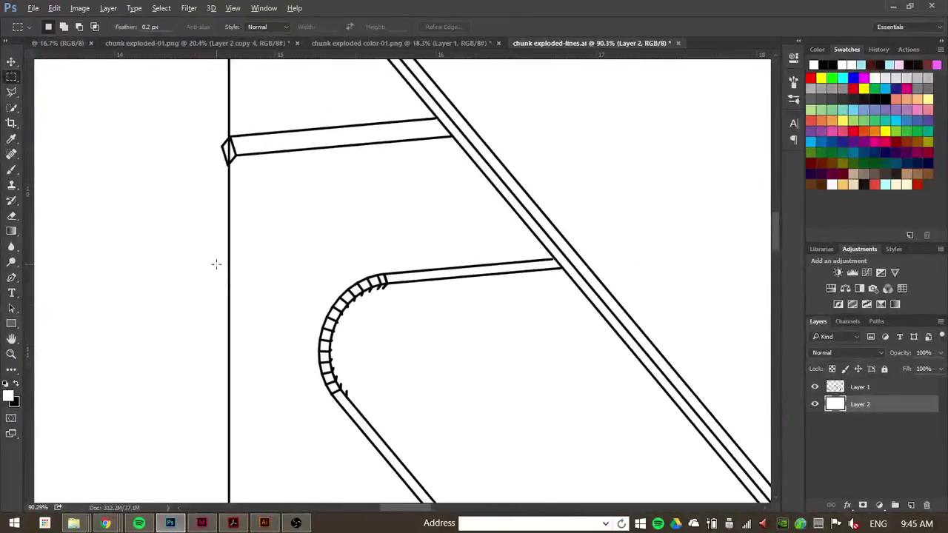
scroll(227, 282, "up", 2)
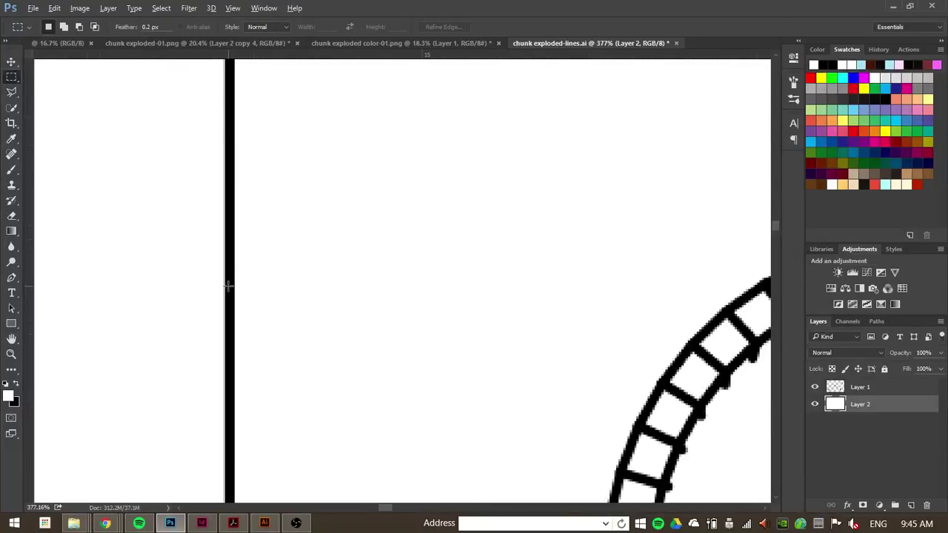
scroll(232, 285, "down", 5)
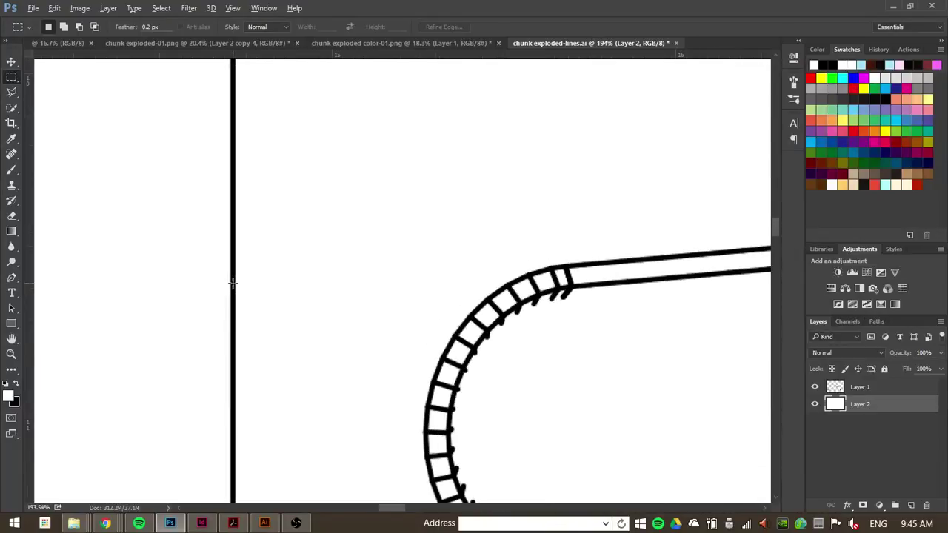
scroll(231, 280, "down", 4)
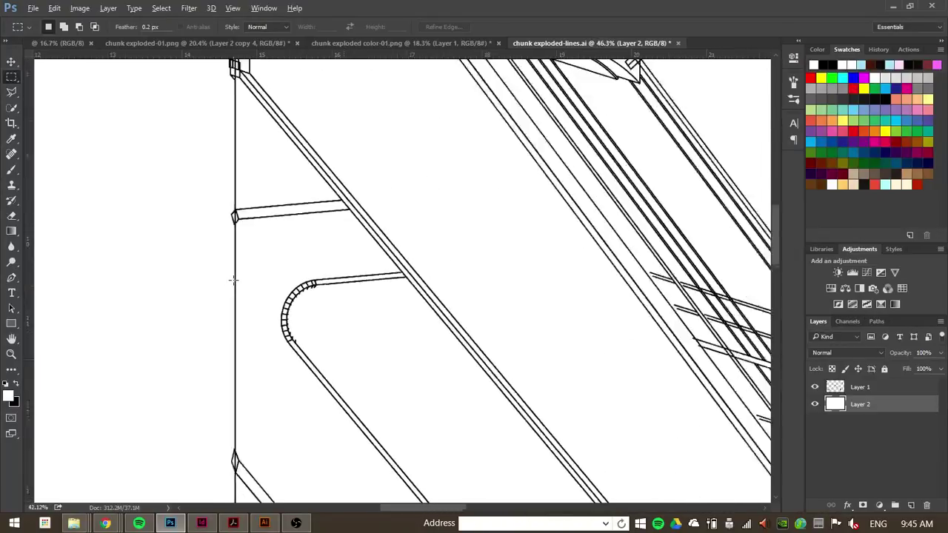
scroll(233, 280, "down", 2)
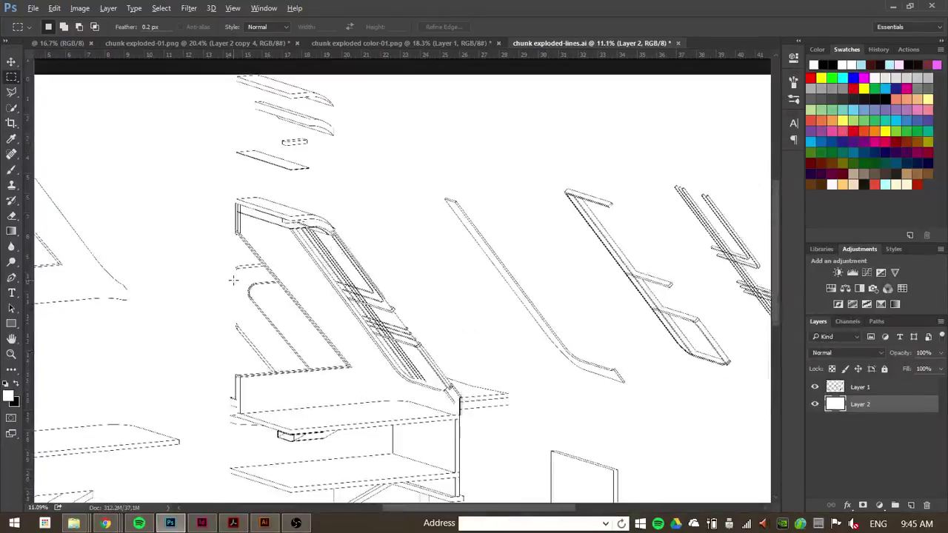
scroll(278, 327, "up", 3)
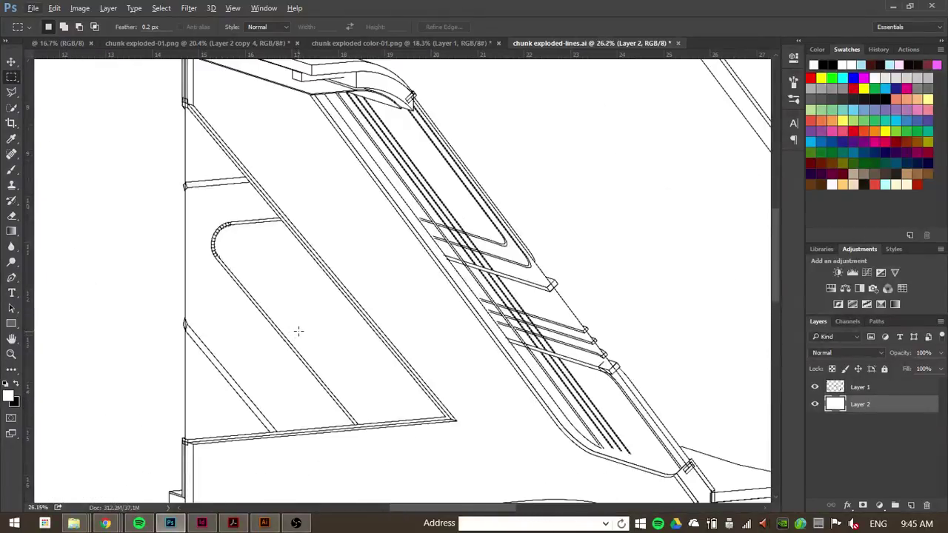
Switch to the pink texture search in Chrome, copy the blossom wallpaper image, and paste it into the Photoshop line drawing.
key("ctrl+v")
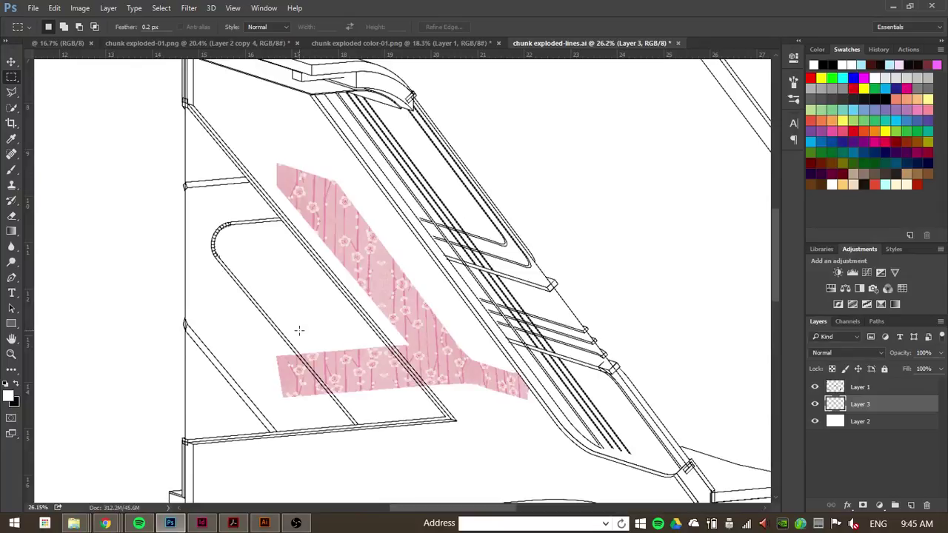
key("ctrl+z")
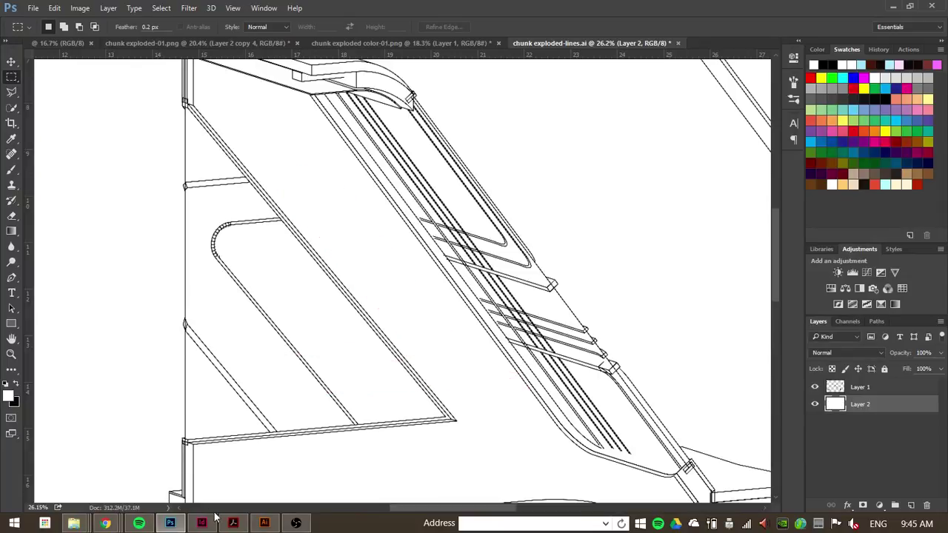
mouse_move(105, 523)
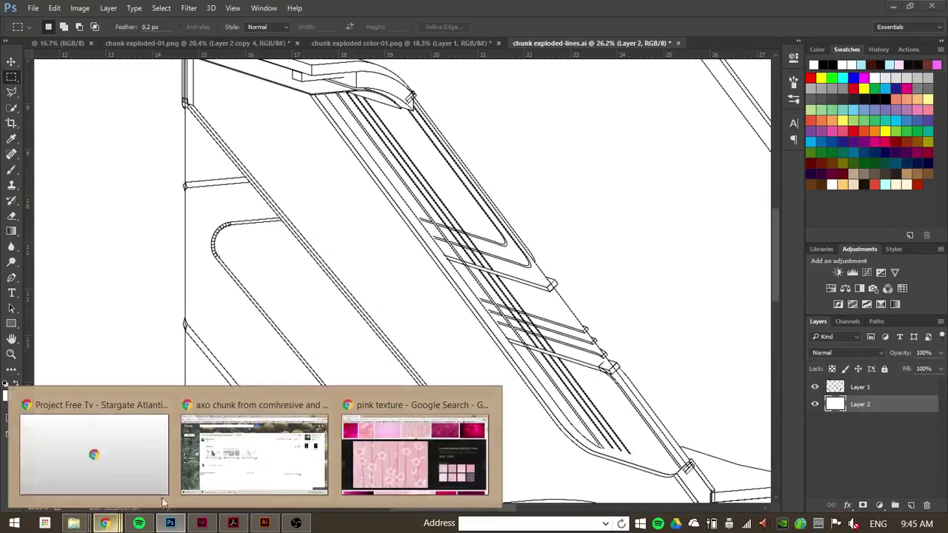
left_click(404, 453)
right_click(353, 285)
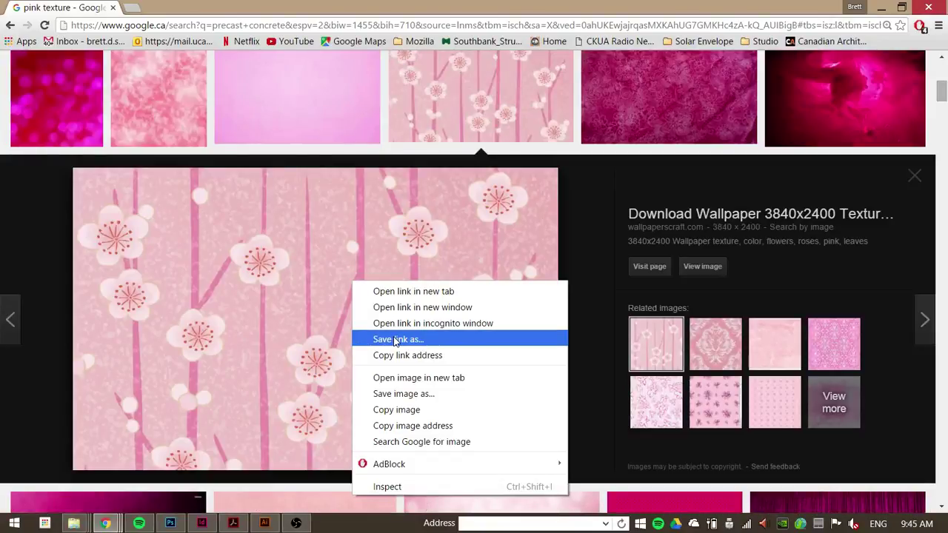
left_click(406, 411)
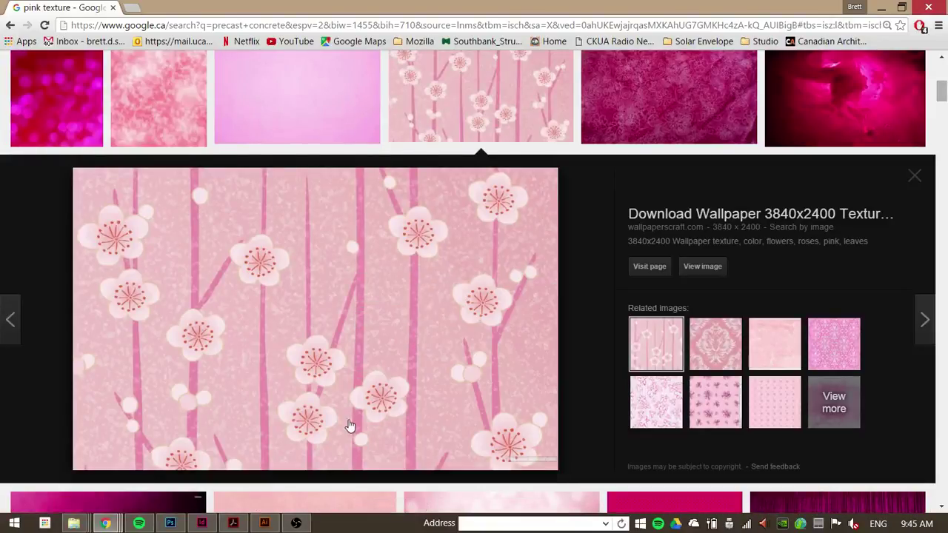
left_click(170, 523)
key("ctrl+v")
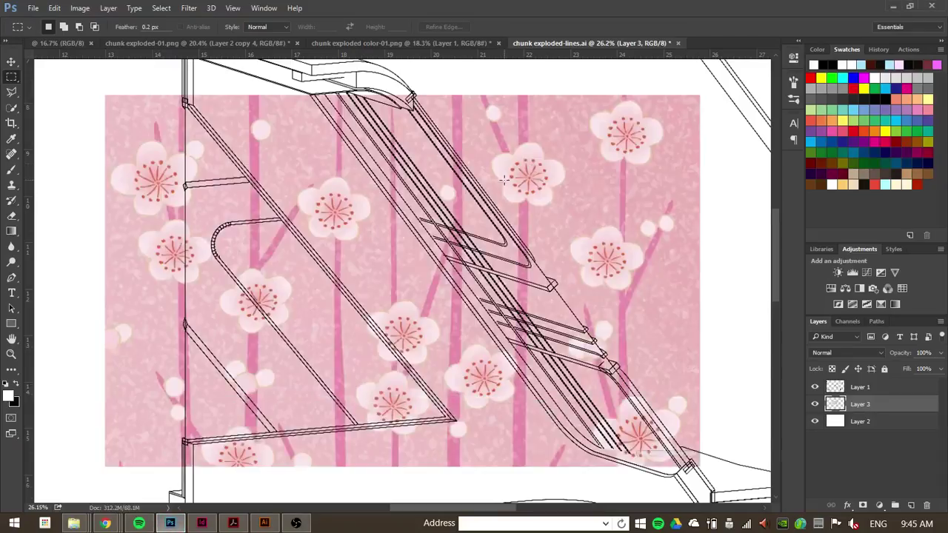
With the Move tool, duplicate the blossom texture and align the copy directly beneath the original over the central wall.
scroll(501, 178, "down", 3)
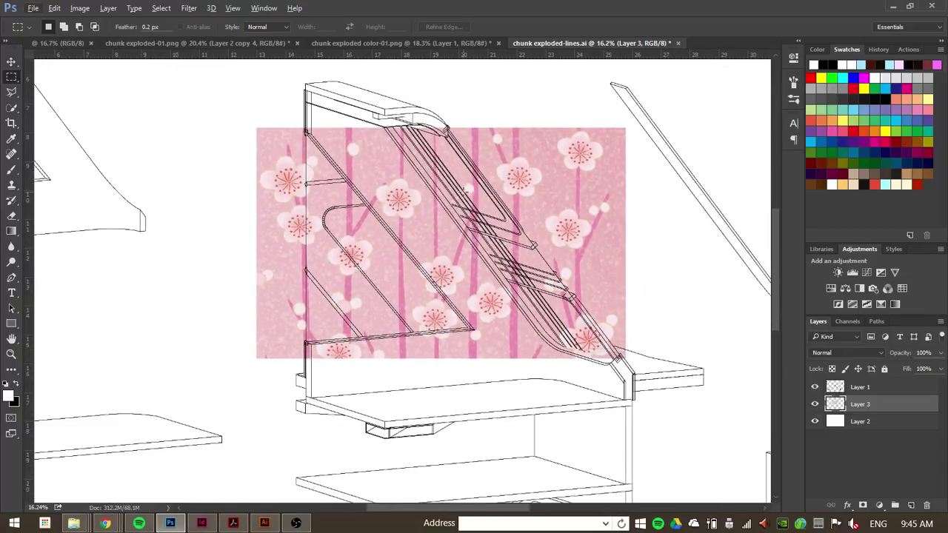
key("v")
key("alt+v")
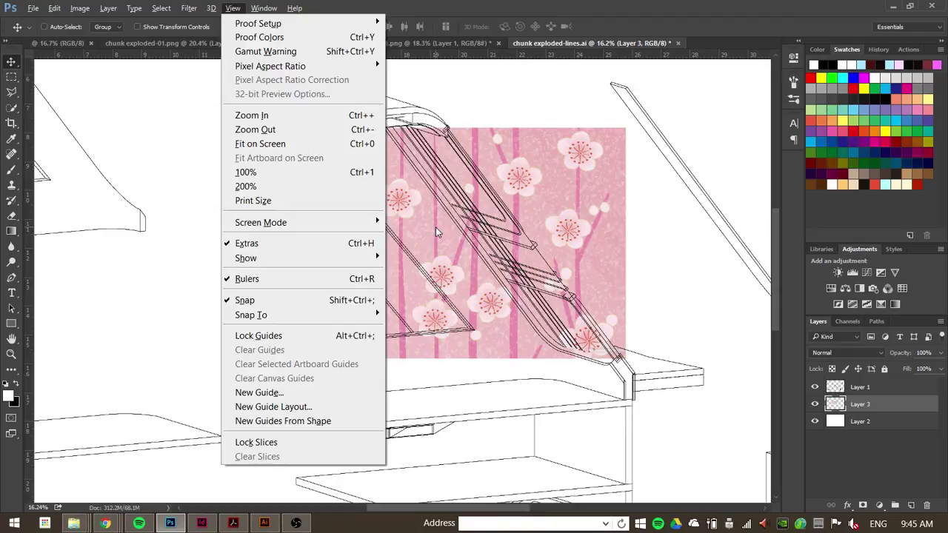
key("Escape")
right_click(11, 62)
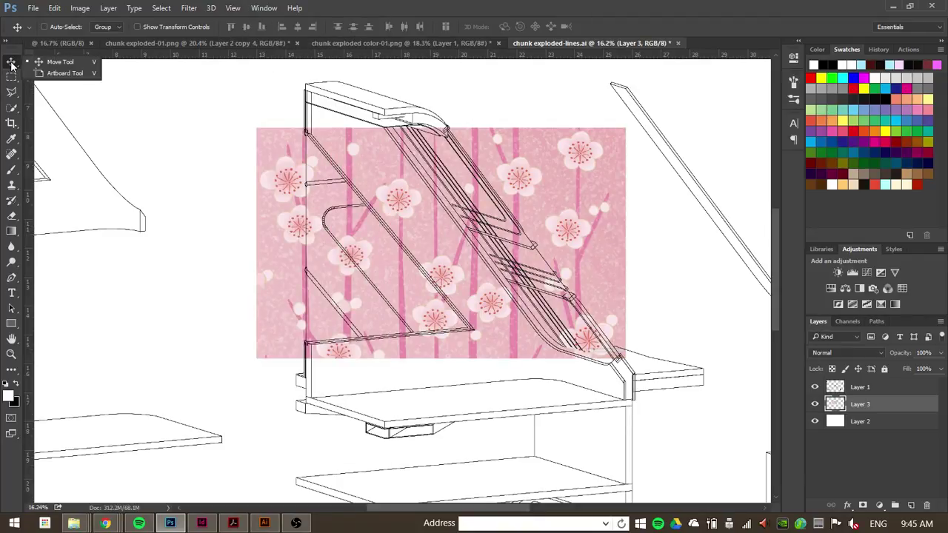
left_click(56, 63)
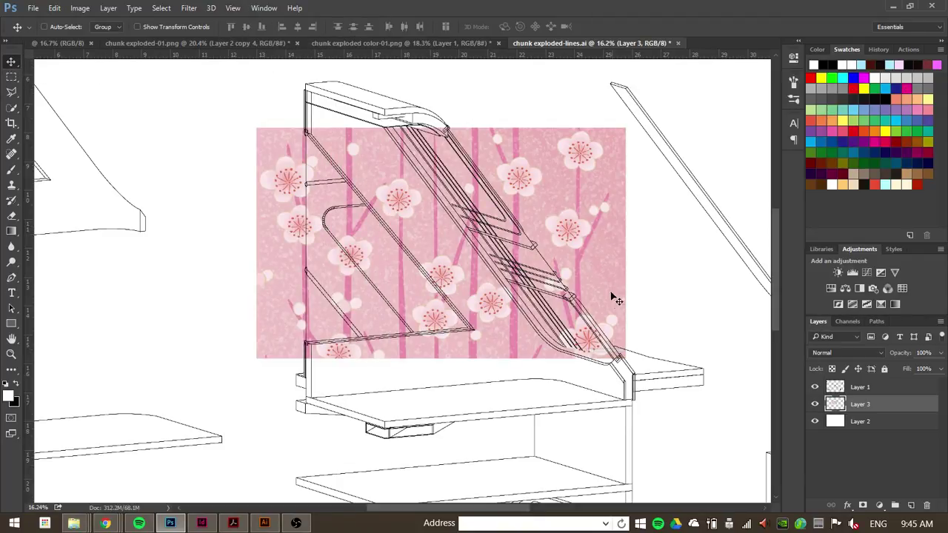
left_click_drag(451, 236, 391, 401)
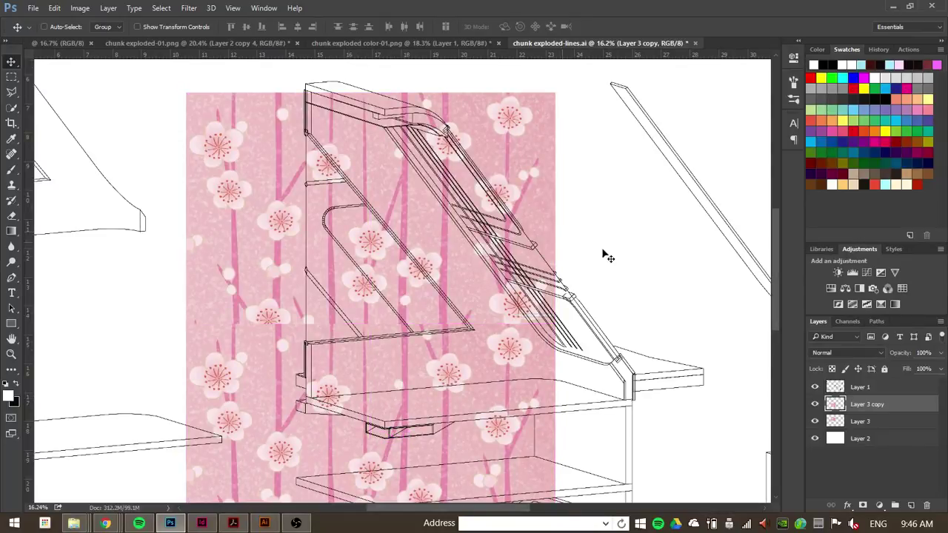
Merge the texture copy into Layer 3 and move the merged texture so it covers the whole central wall assembly.
key("ctrl")
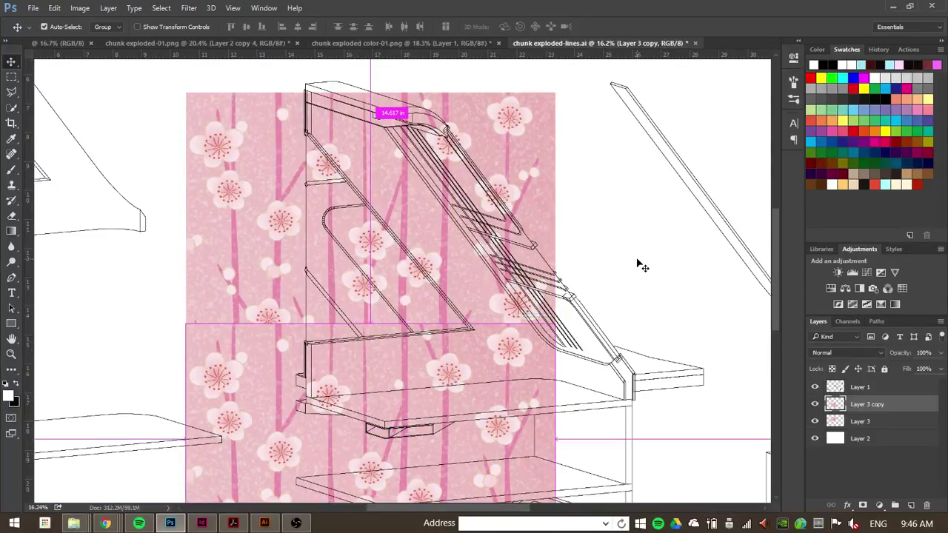
key("ctrl+e")
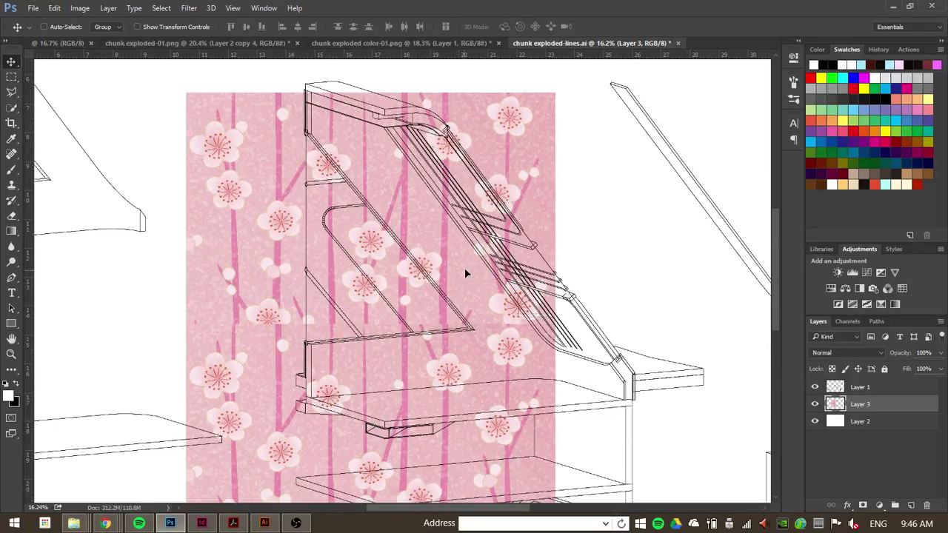
left_click_drag(465, 274, 536, 248)
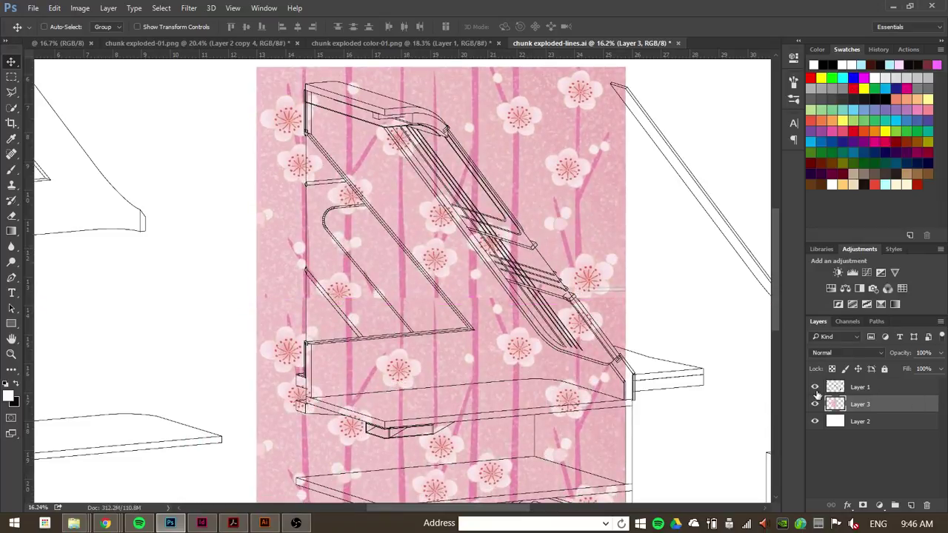
Rename the line work layer, Layer 1, as lines.
double_click(871, 388)
key("BackSpace")
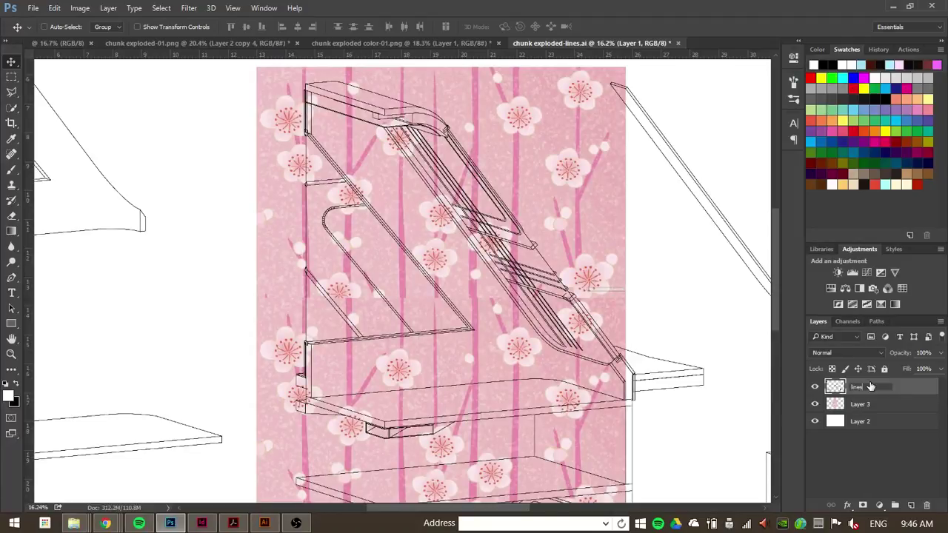
key("Return")
key("m")
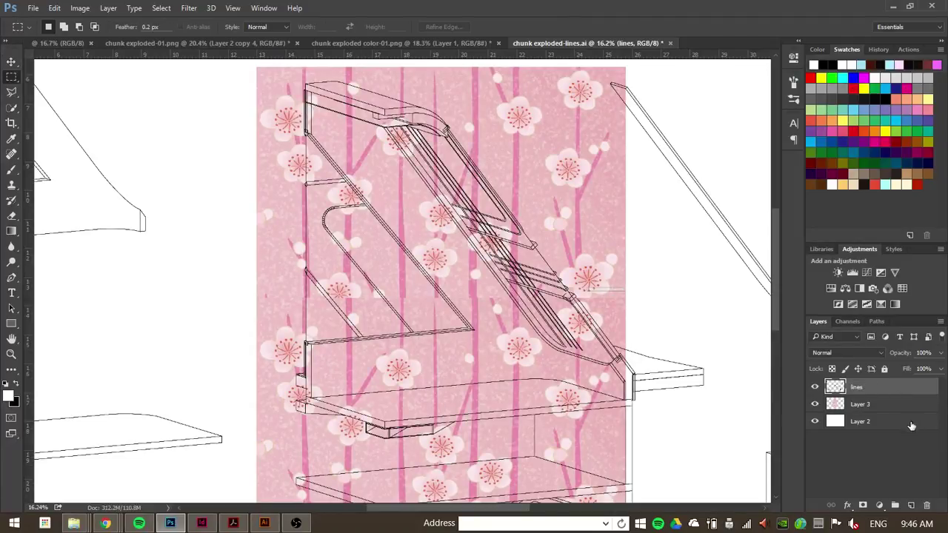
Rename the blossom texture layer as wall material and the white background layer as bg.
double_click(860, 404)
type("wall material")
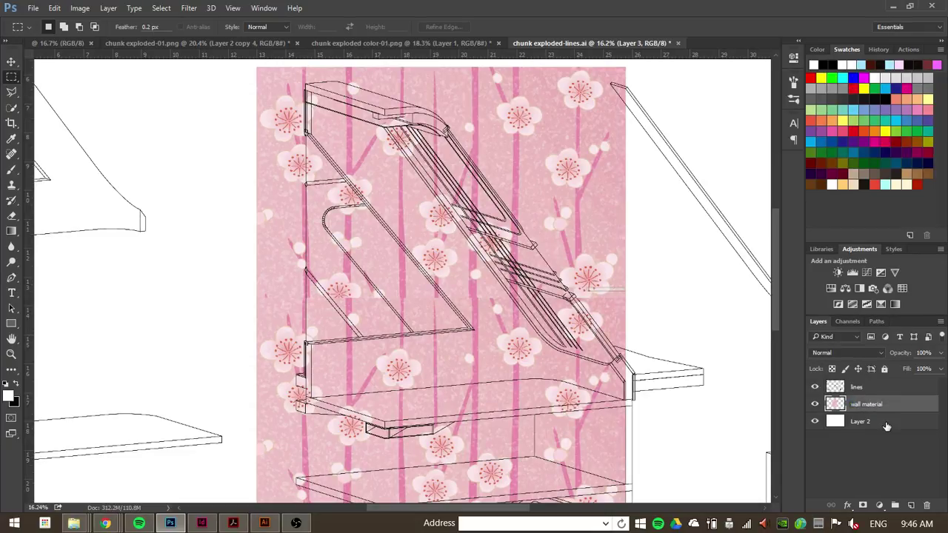
left_click(859, 424)
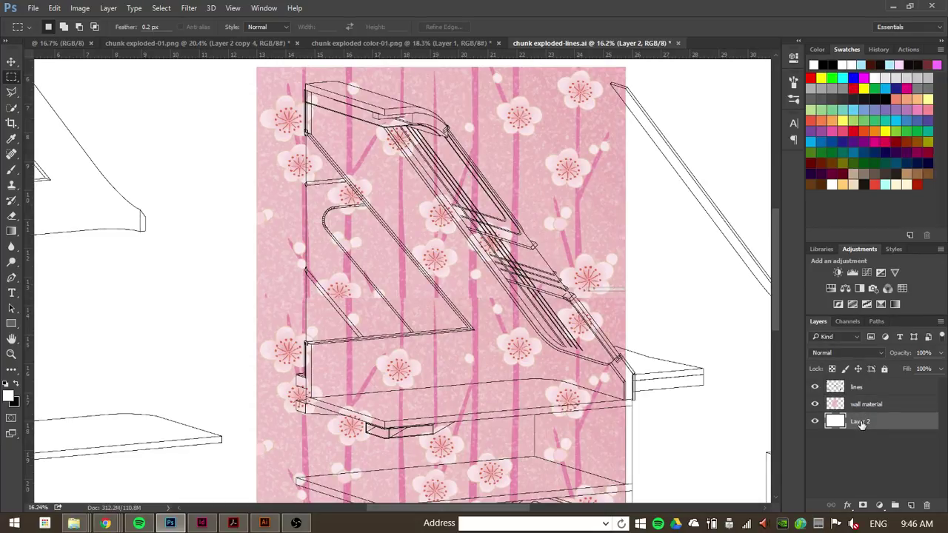
double_click(861, 422)
type("bg")
left_click(898, 420)
Make the lines layer the active layer.
left_click(887, 387)
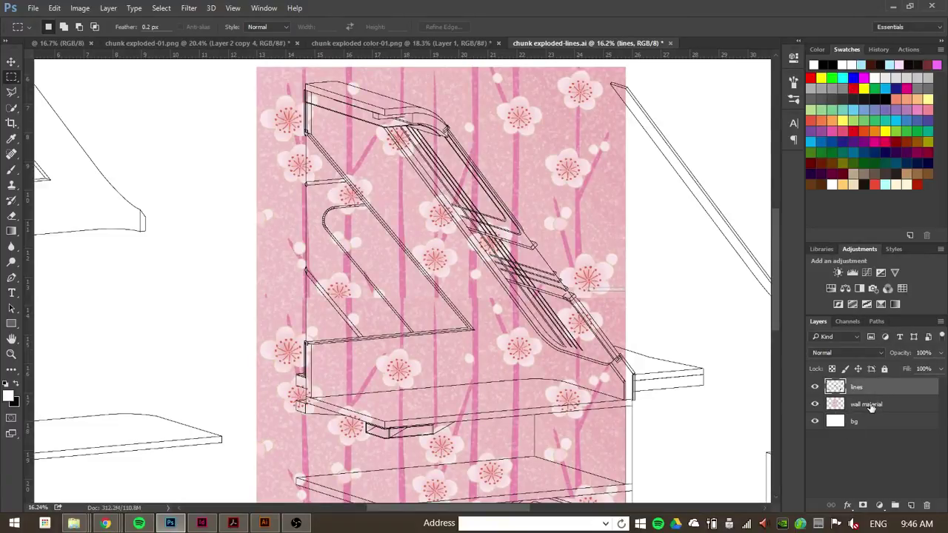
left_click(872, 406)
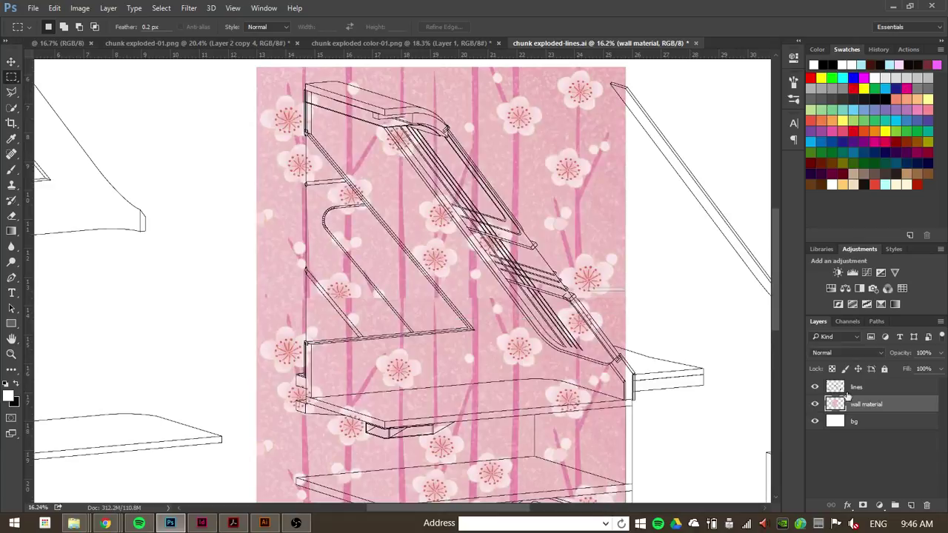
left_click(872, 386)
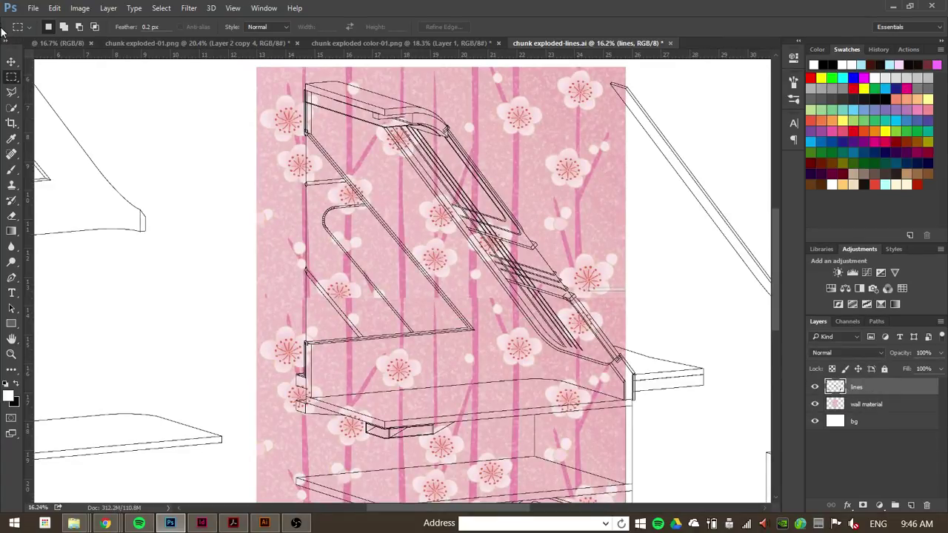
Try selecting the angled wall face on the lines layer with the Magic Wand, then deselect.
left_click(11, 107)
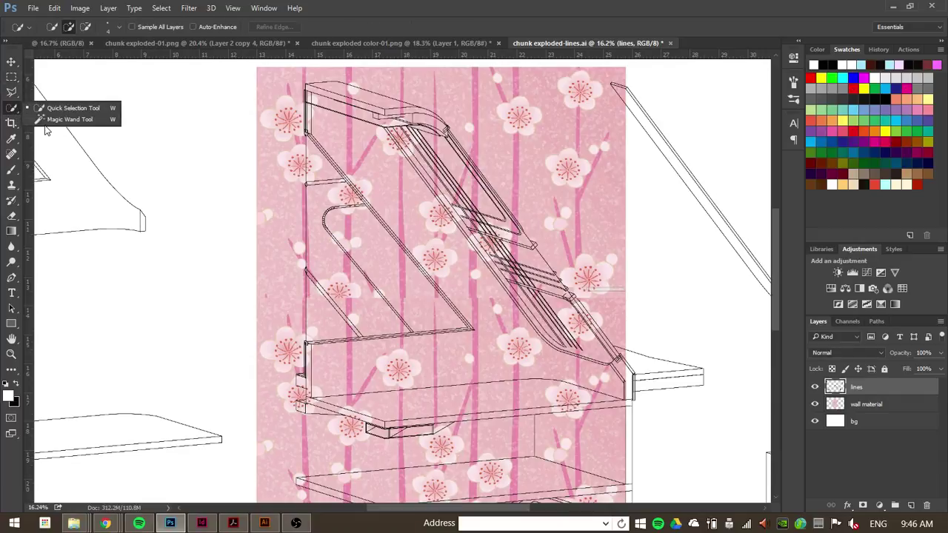
left_click(50, 120)
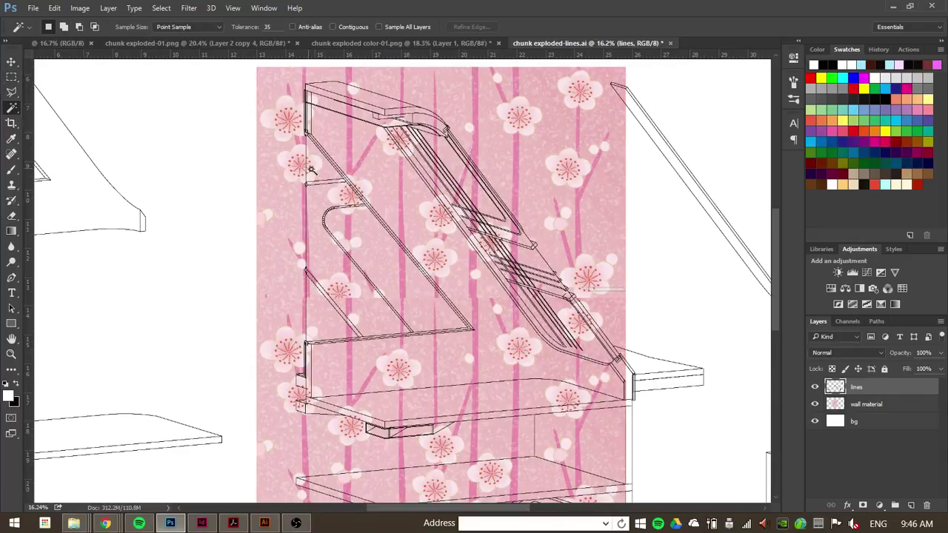
left_click(427, 236)
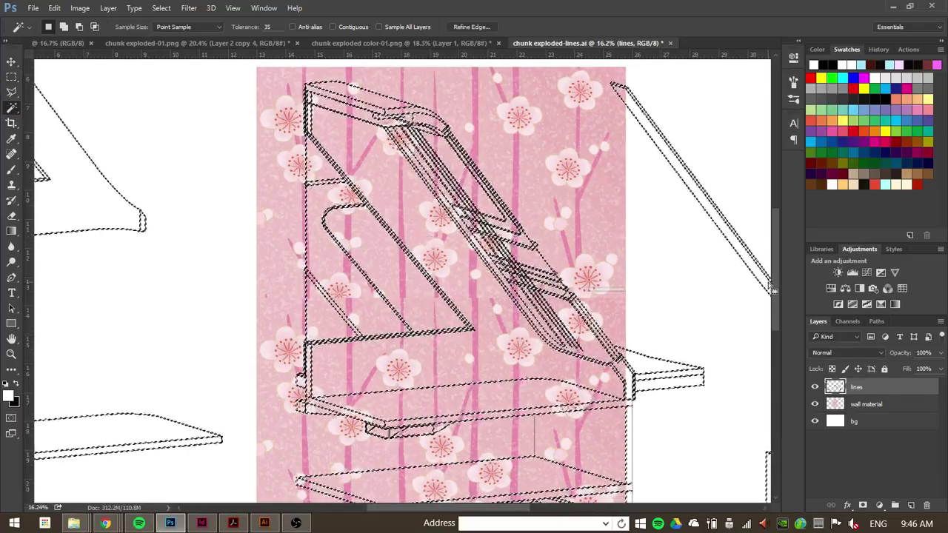
key("ctrl+d")
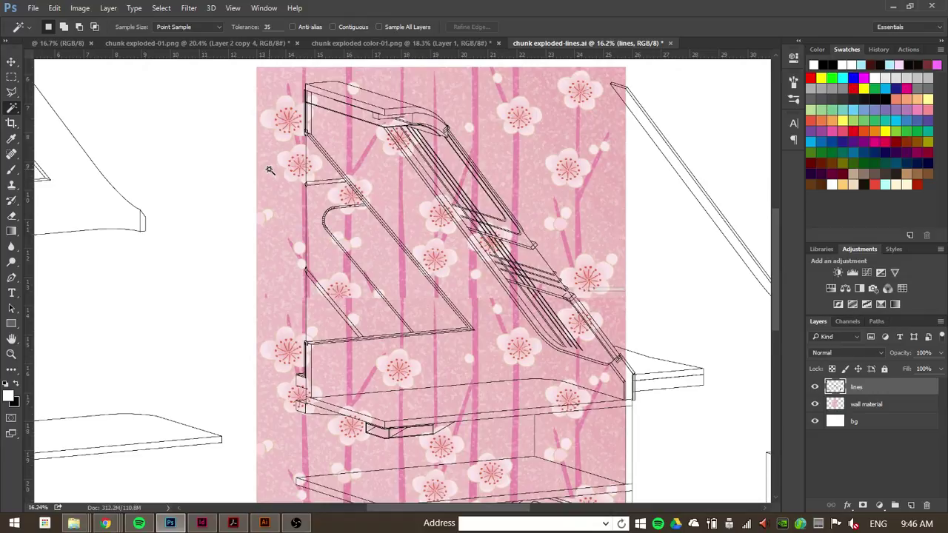
Try the Magic Wand selection inside the wall outline again, invert the selection, and clear it.
left_click(379, 242)
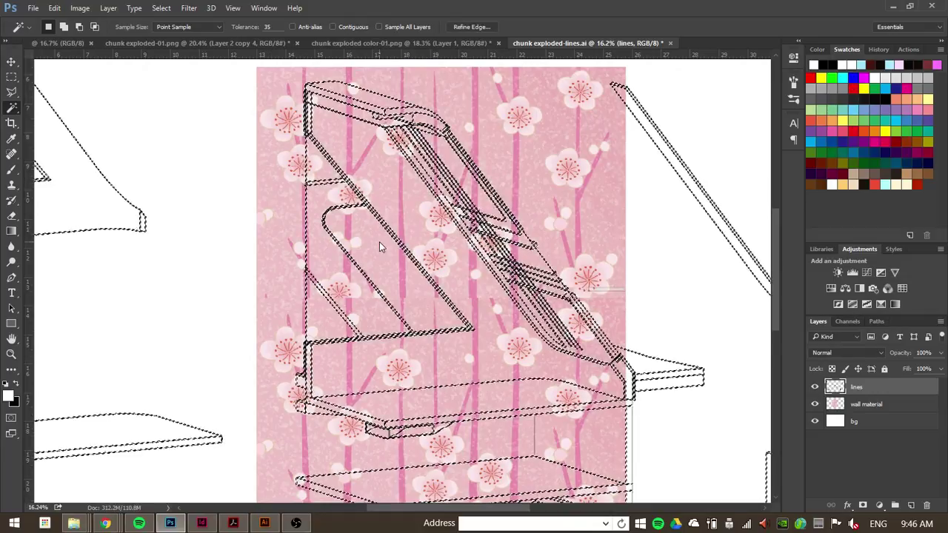
scroll(406, 187, "down", 1)
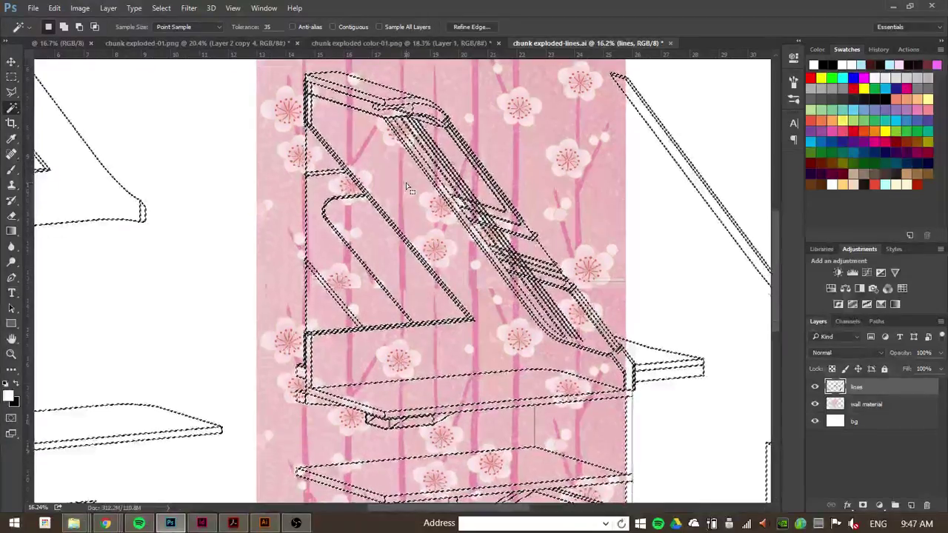
scroll(406, 187, "up", 2)
scroll(406, 187, "down", 3)
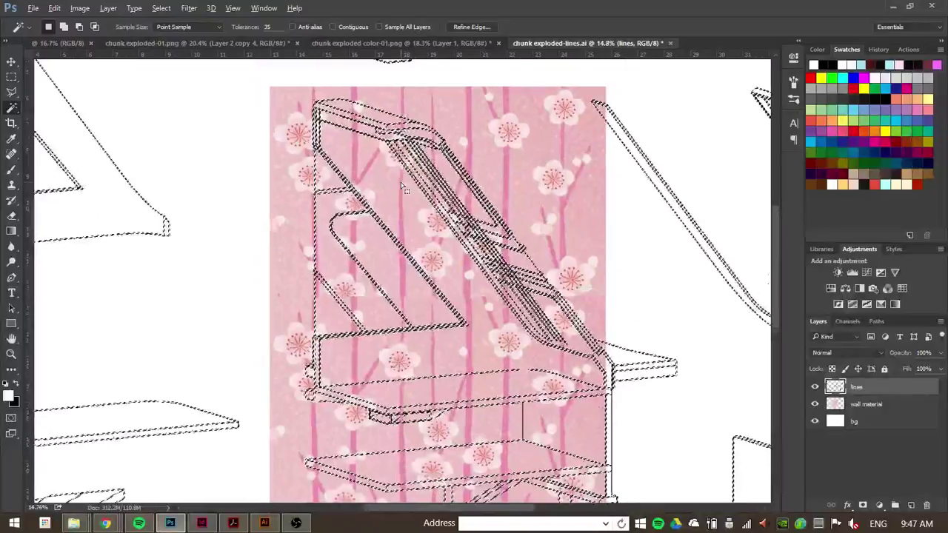
right_click(444, 175)
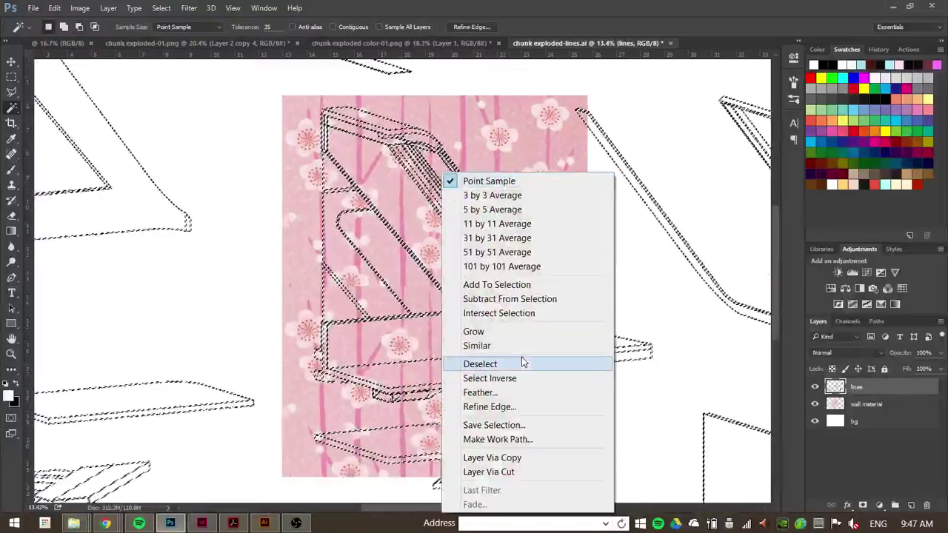
left_click(529, 380)
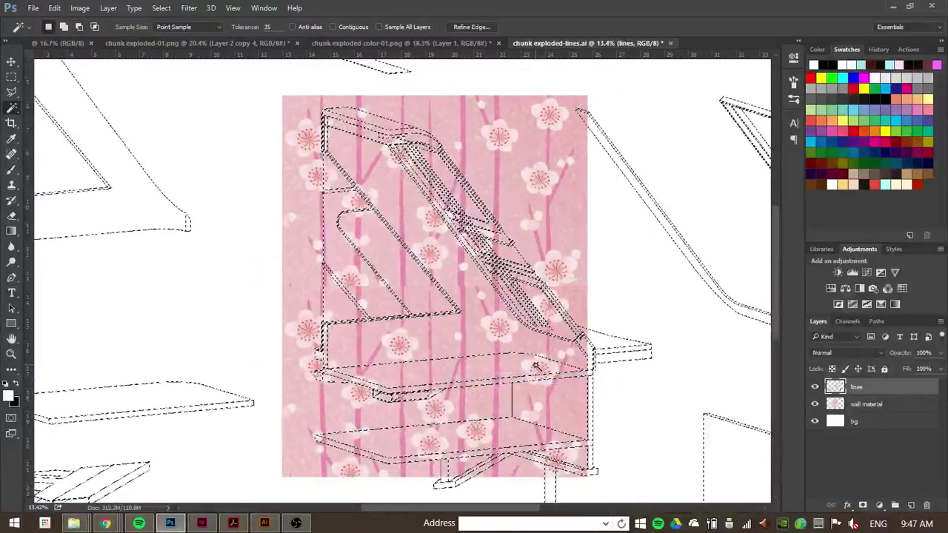
key("ctrl+d")
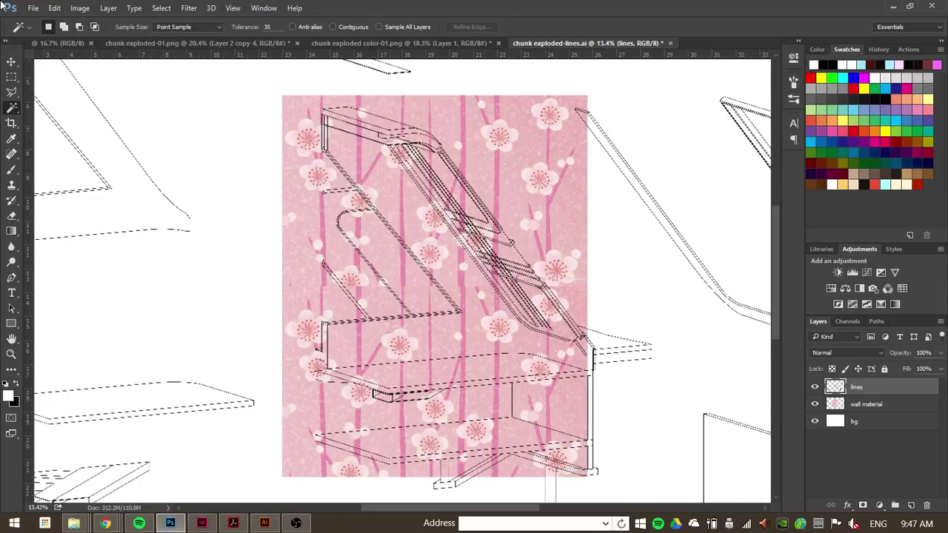
Set up the Magic Wand with Point Sample size and with Anti-alias and Contiguous enabled.
right_click(16, 111)
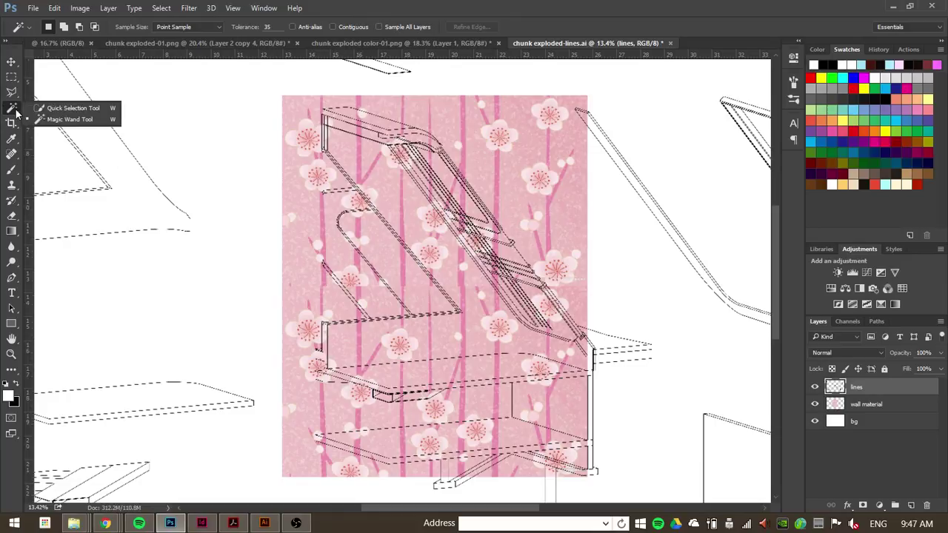
left_click(70, 108)
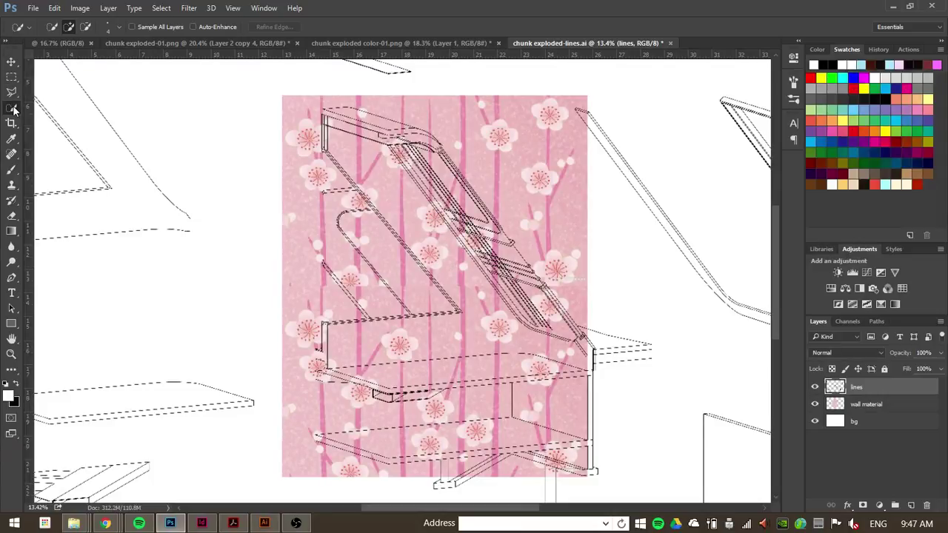
right_click(13, 109)
left_click(69, 119)
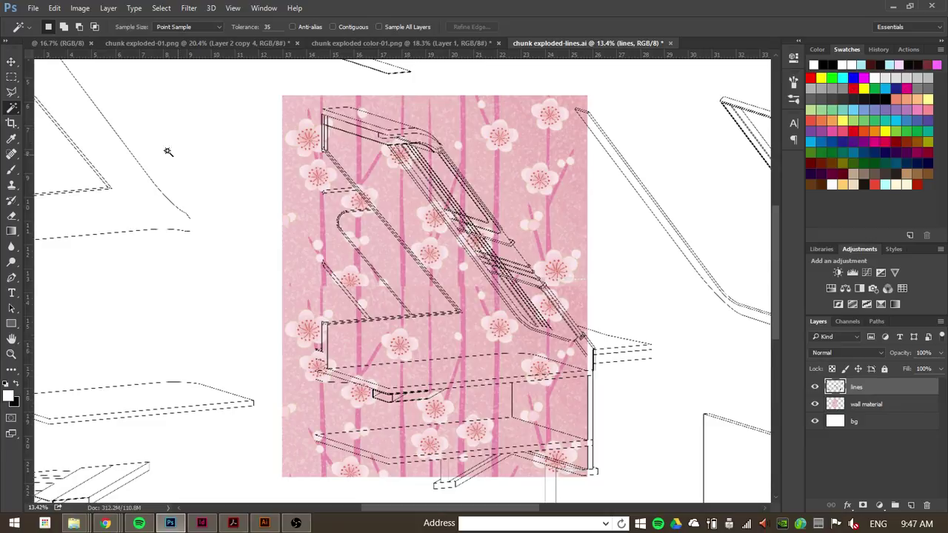
left_click(217, 28)
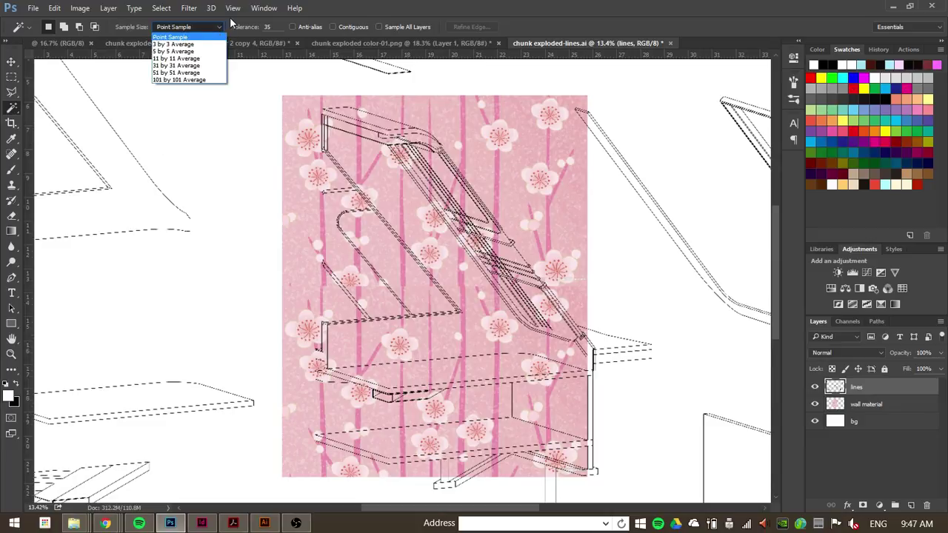
left_click(239, 22)
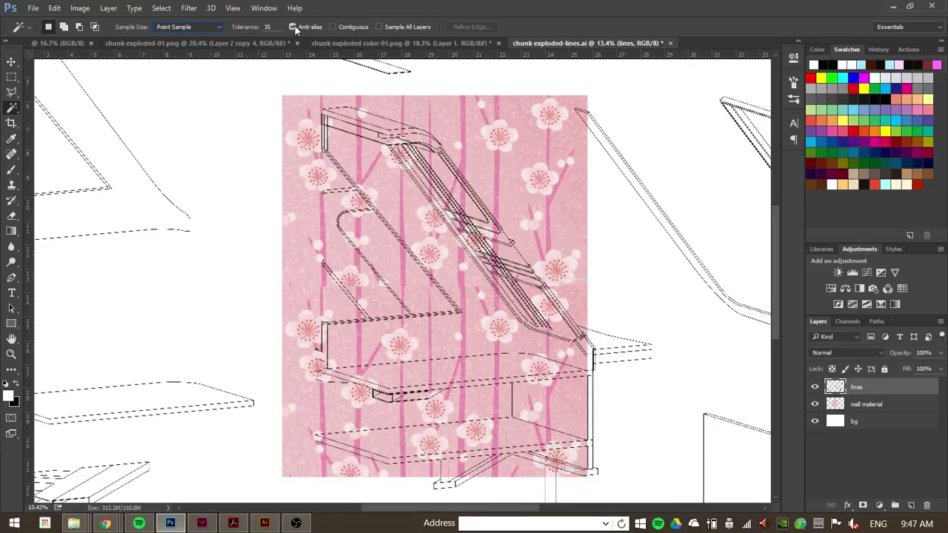
left_click(335, 27)
Hide the wall material layer and select only the angled wall face on the lines layer with the Magic Wand.
left_click(320, 157)
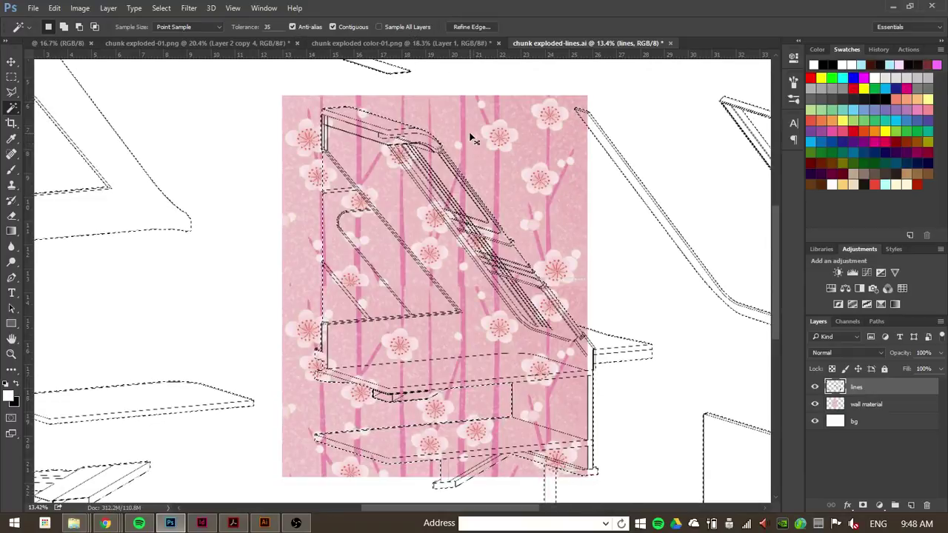
key("ctrl+d")
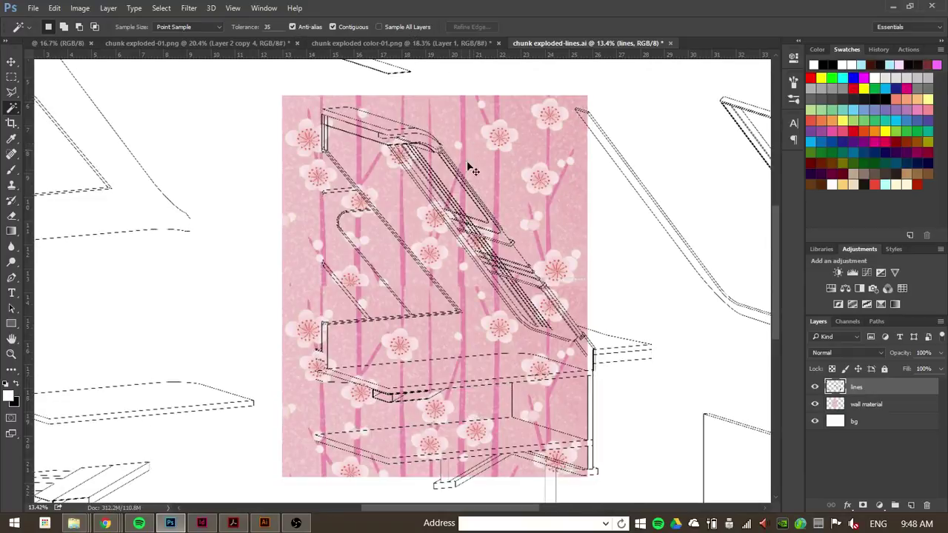
left_click(815, 404)
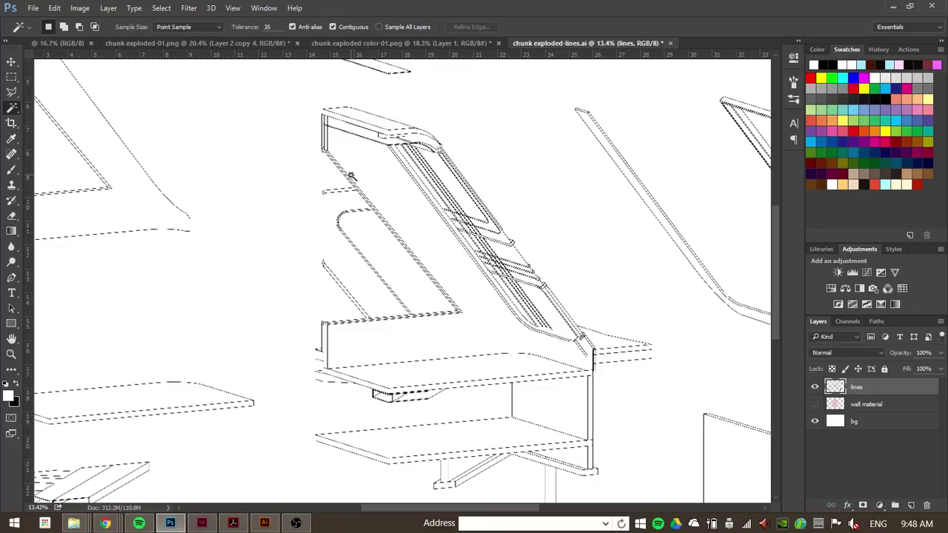
scroll(352, 176, "up", 2)
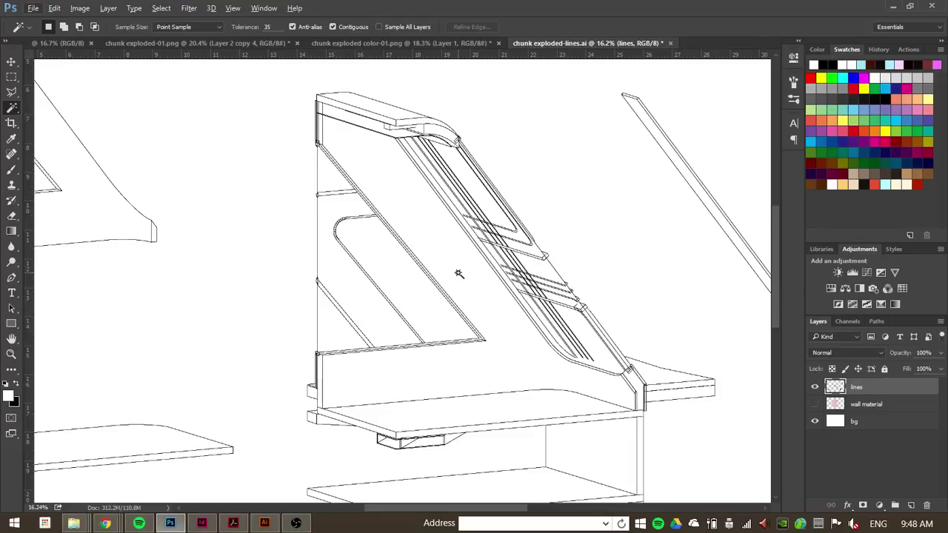
left_click(465, 271)
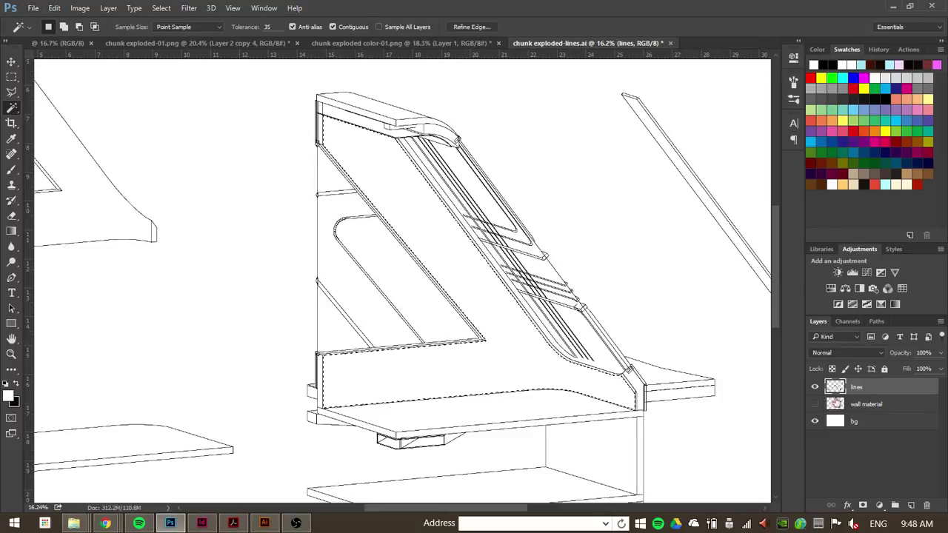
Show the wall material layer again and invert the wall face selection.
left_click(815, 404)
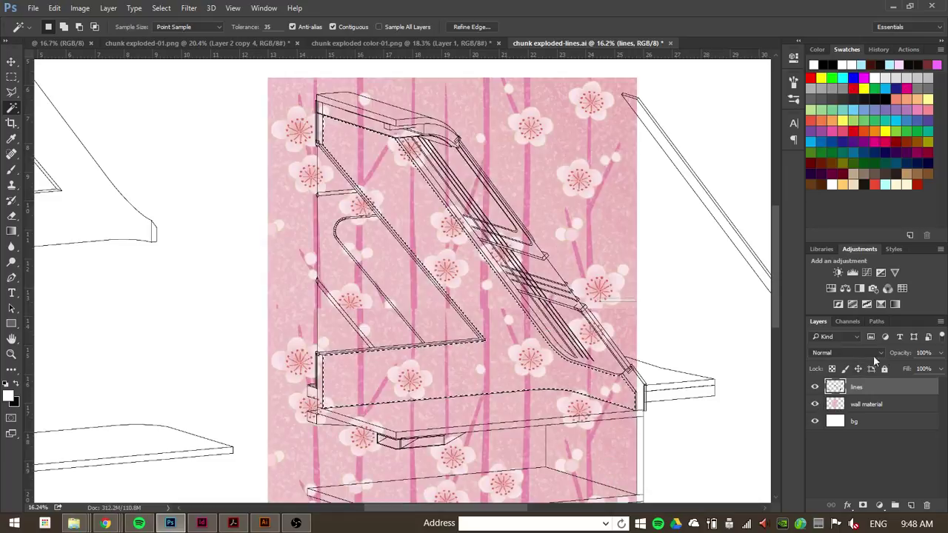
right_click(355, 174)
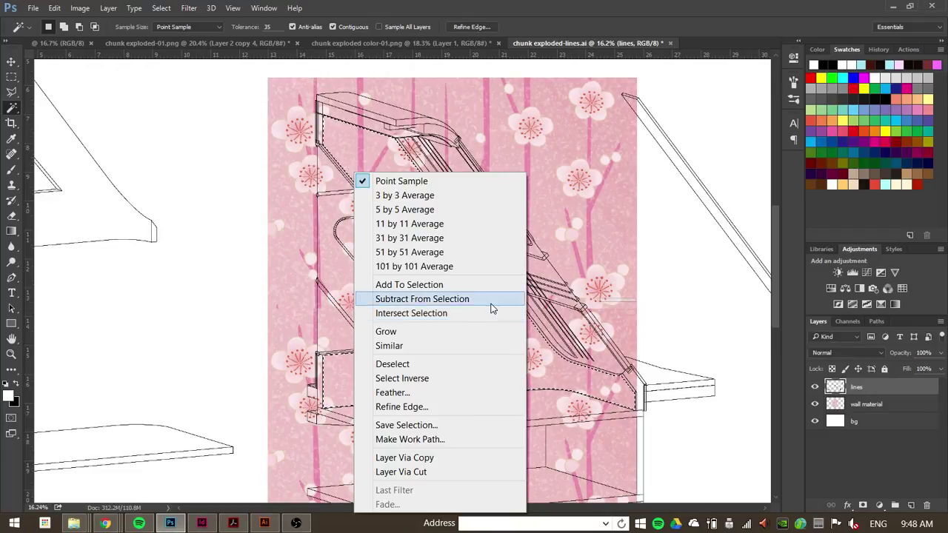
left_click(426, 380)
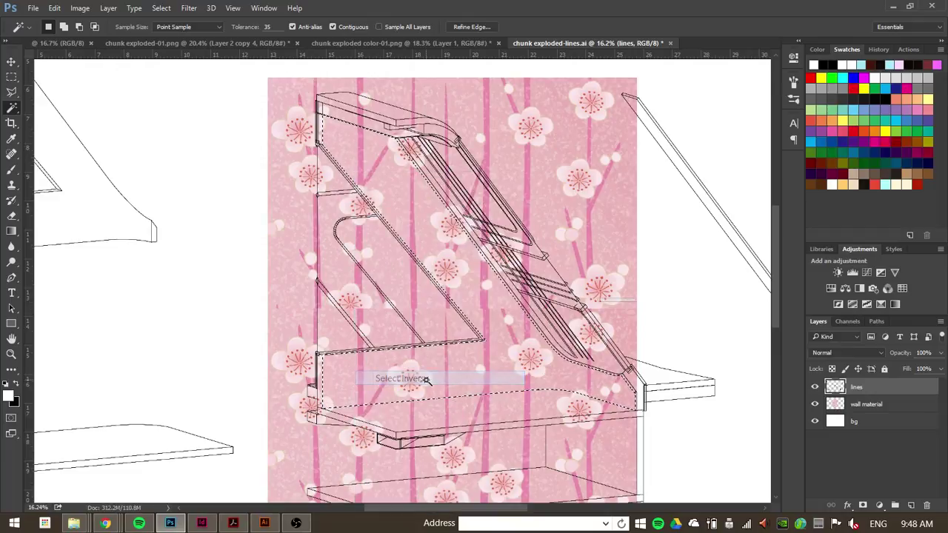
Delete the blossom texture outside the wall face on the wall material layer and clear the selection.
scroll(264, 311, "down", 4)
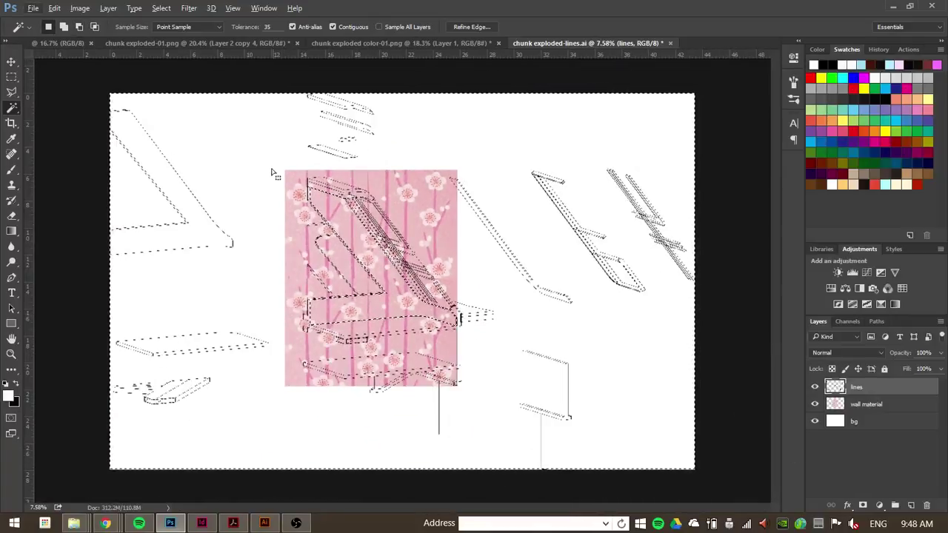
left_click(858, 404)
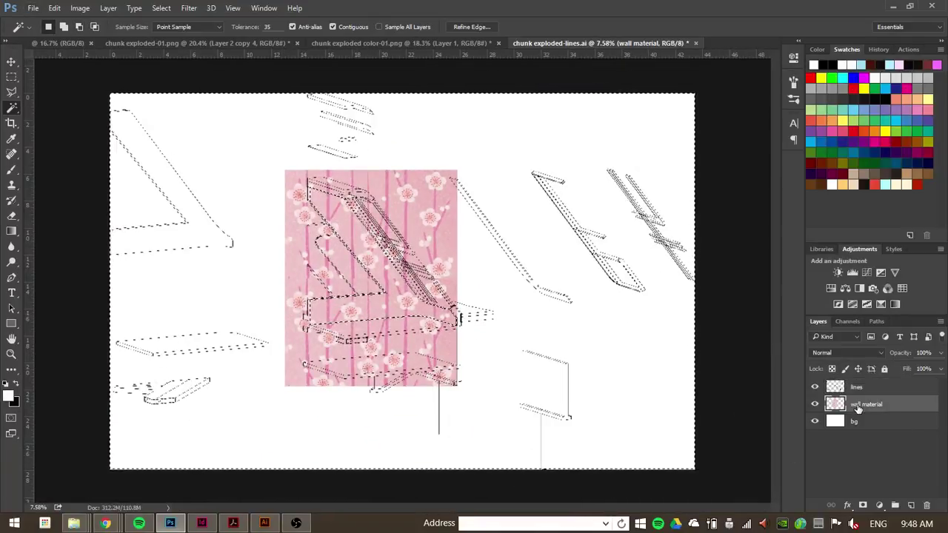
scroll(323, 264, "up", 2)
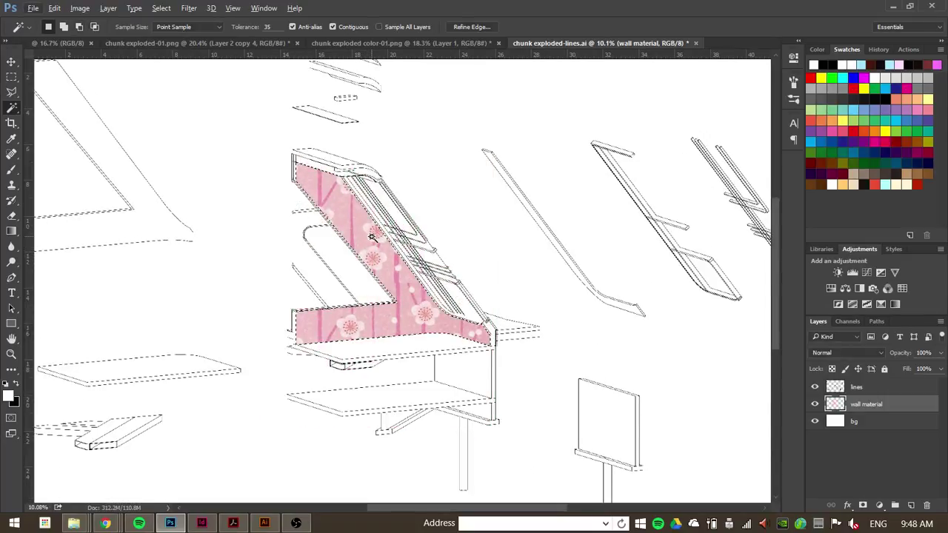
key("Delete")
key("ctrl+d")
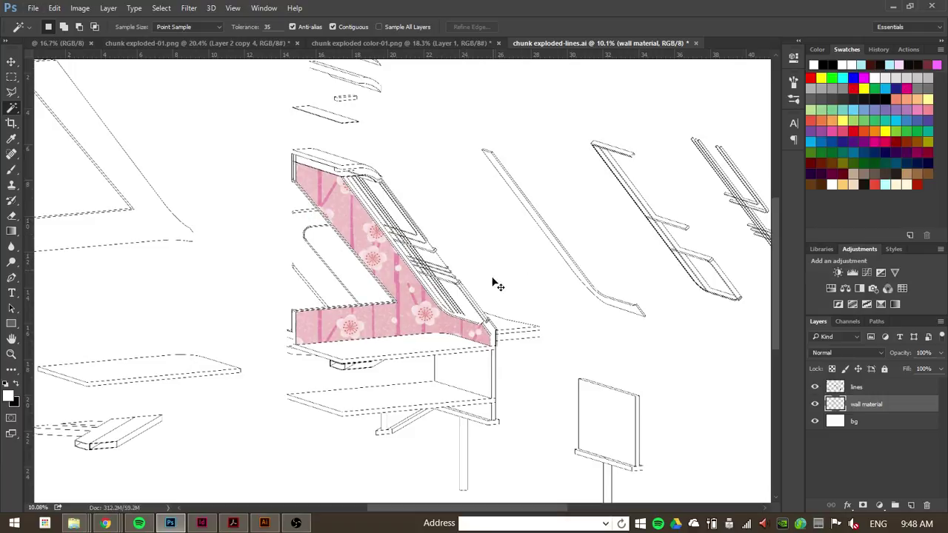
Hide and reshow the lines layer to inspect the trimmed blossom texture against the wall outline.
scroll(403, 296, "up", 1)
scroll(400, 315, "up", 2)
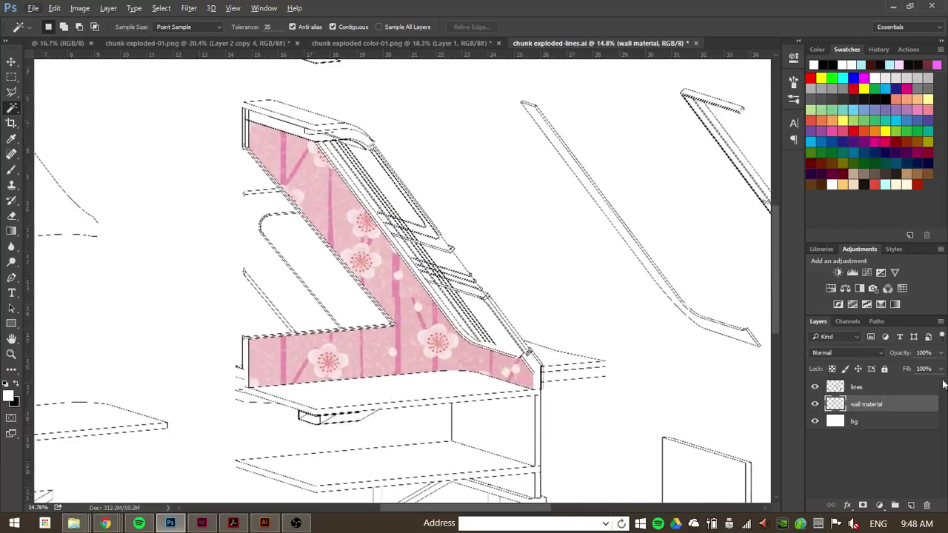
left_click(817, 391)
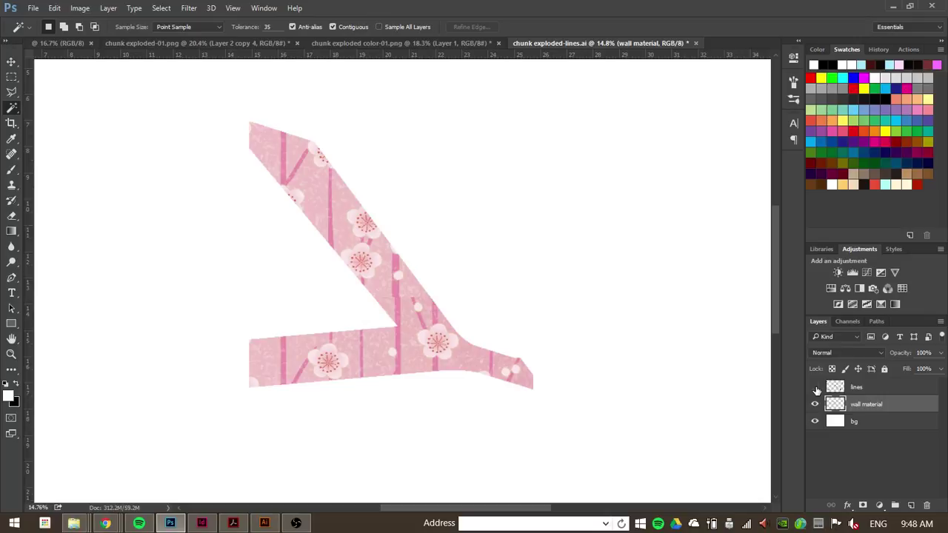
left_click(817, 390)
scroll(419, 342, "down", 3)
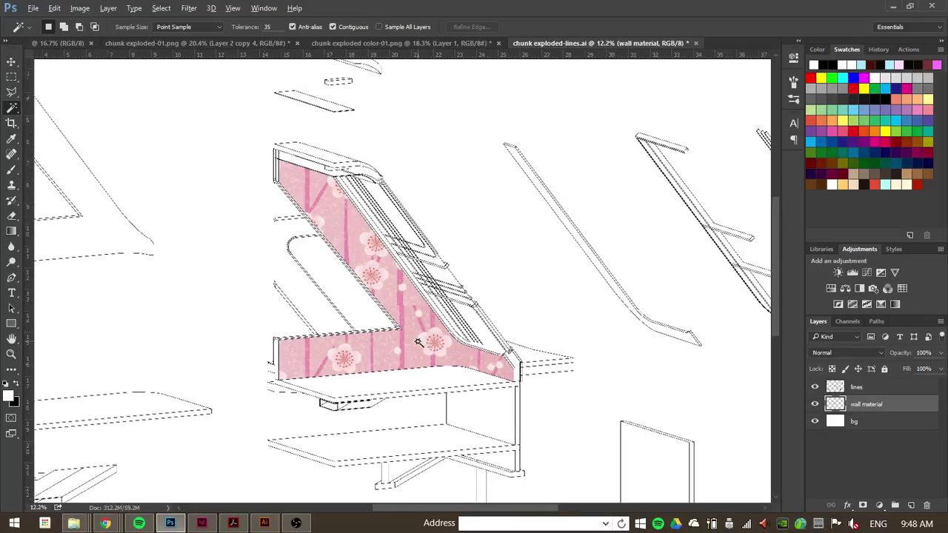
scroll(419, 343, "up", 2)
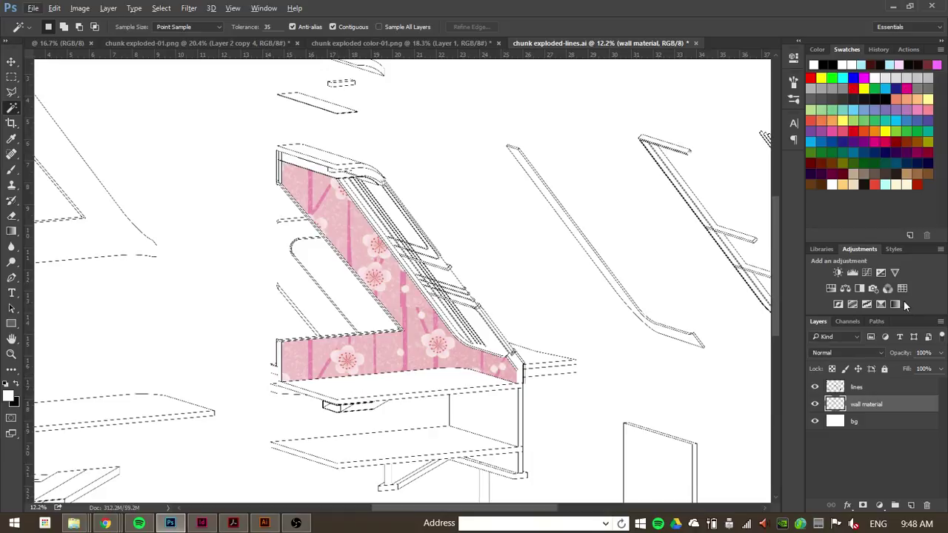
Review the blend mode options for the wall material layer and leave the mode at Normal.
left_click(857, 388)
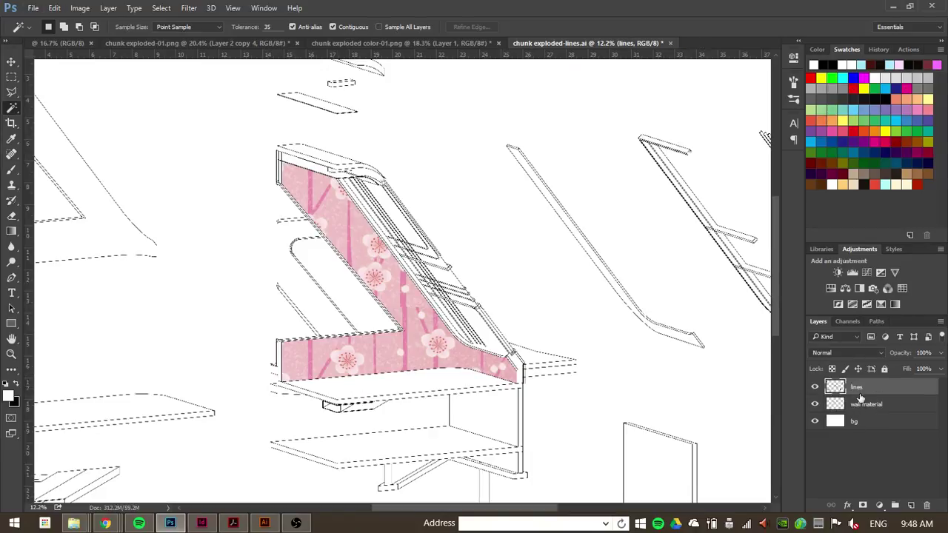
left_click(863, 406)
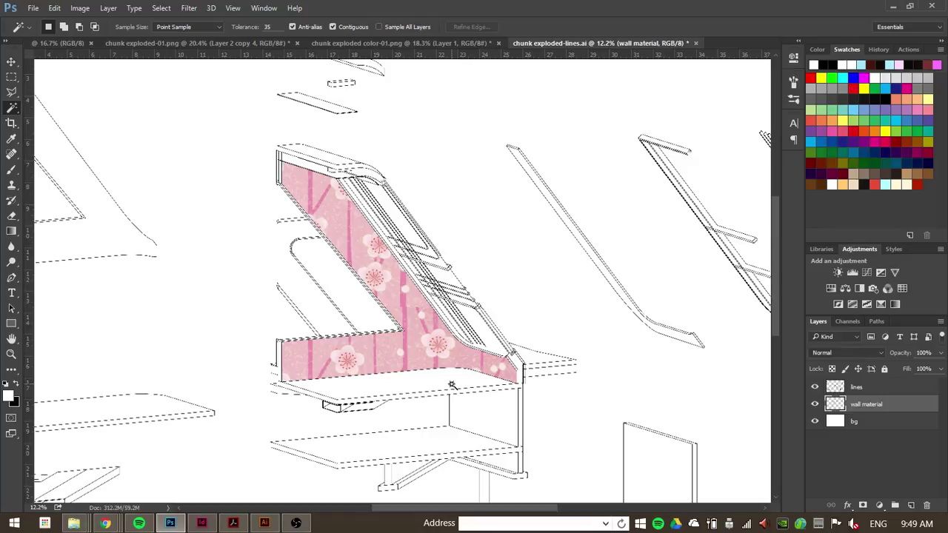
left_click(876, 353)
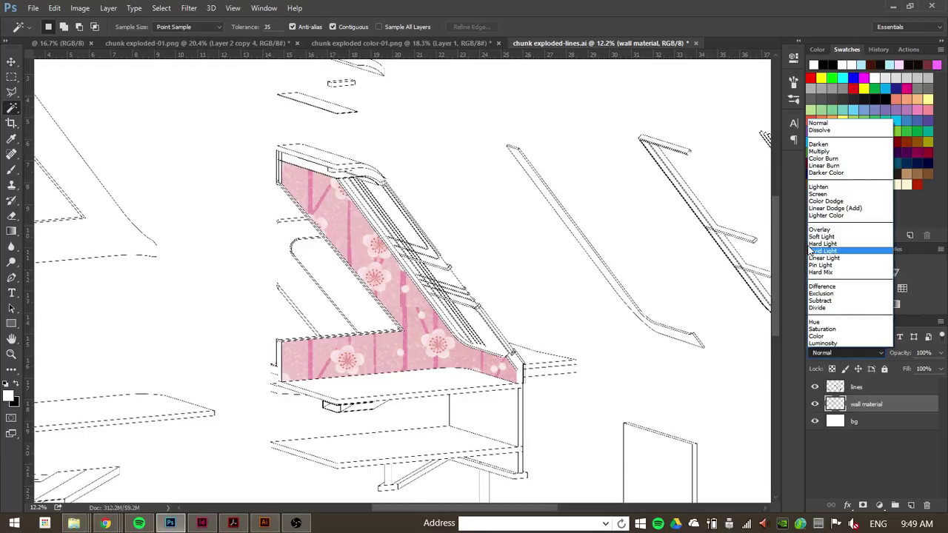
left_click(857, 403)
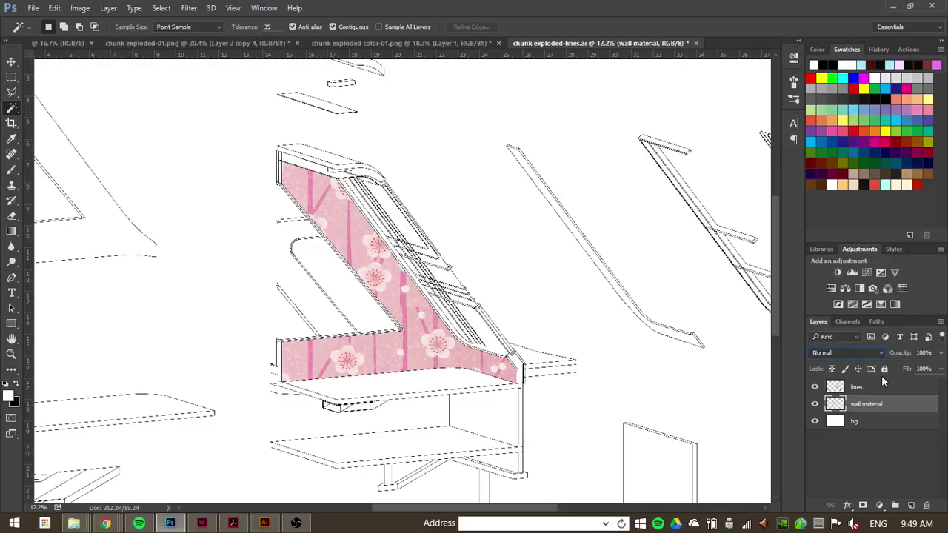
Create a new layer named "lighting" between the wall material and bg layers.
left_click(881, 385)
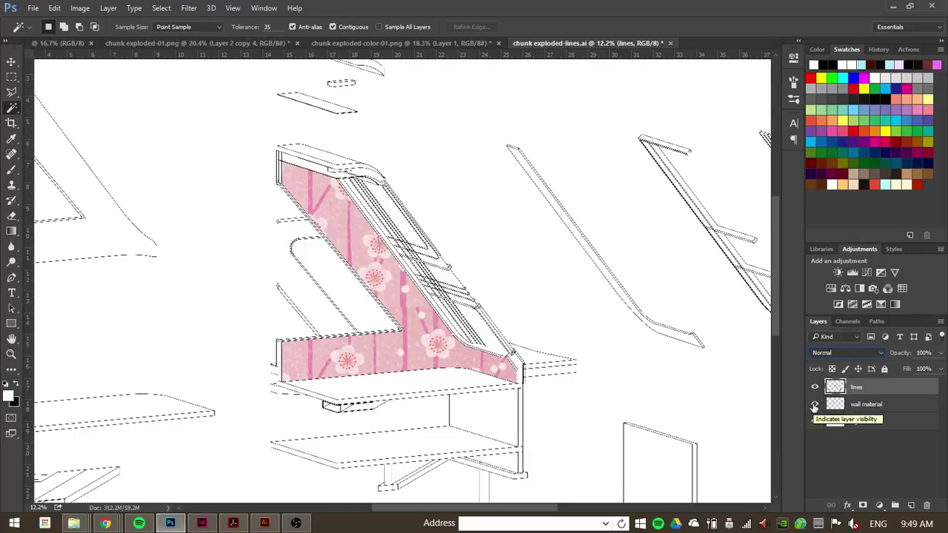
left_click(911, 505)
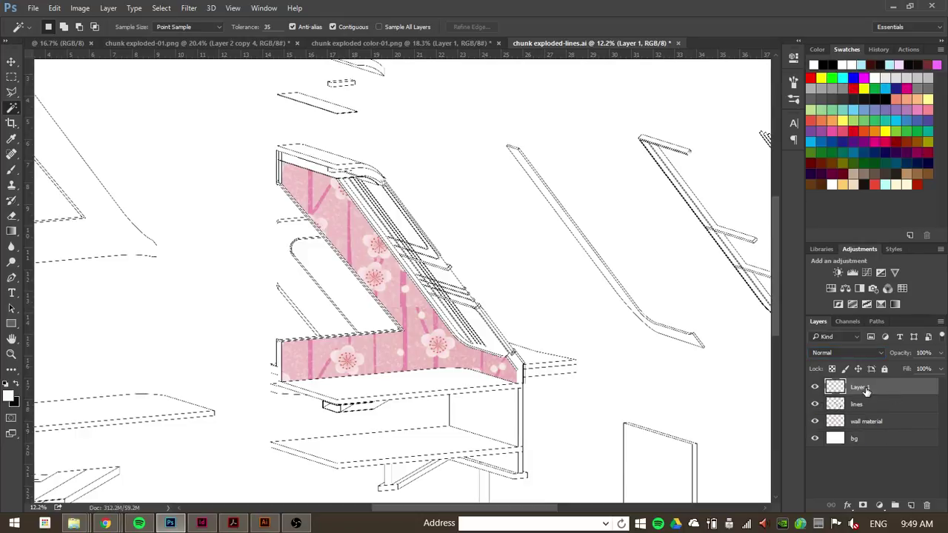
left_click_drag(865, 391, 868, 430)
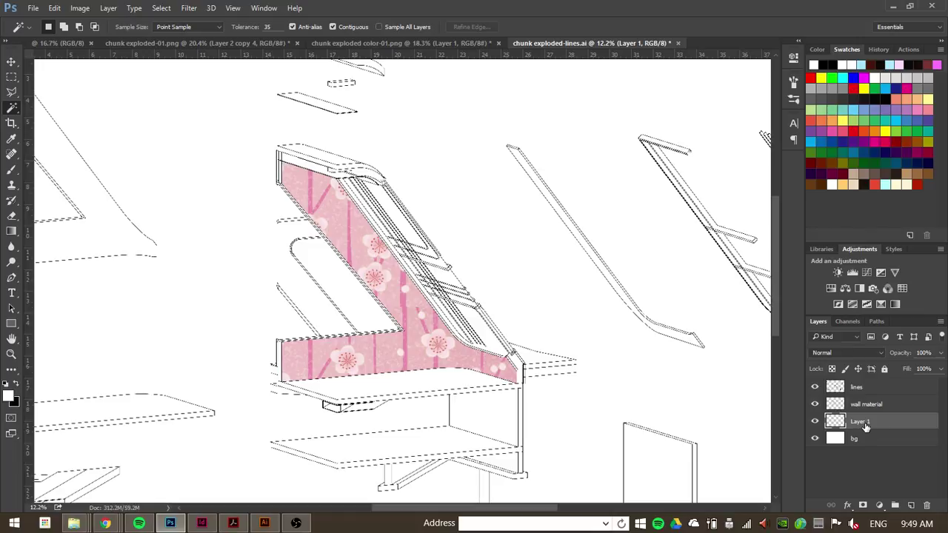
double_click(861, 421)
type("lighting")
key("Return")
Hide the wall material layer, select the wall face from the lines layer, and make the lighting layer active.
left_click(815, 405)
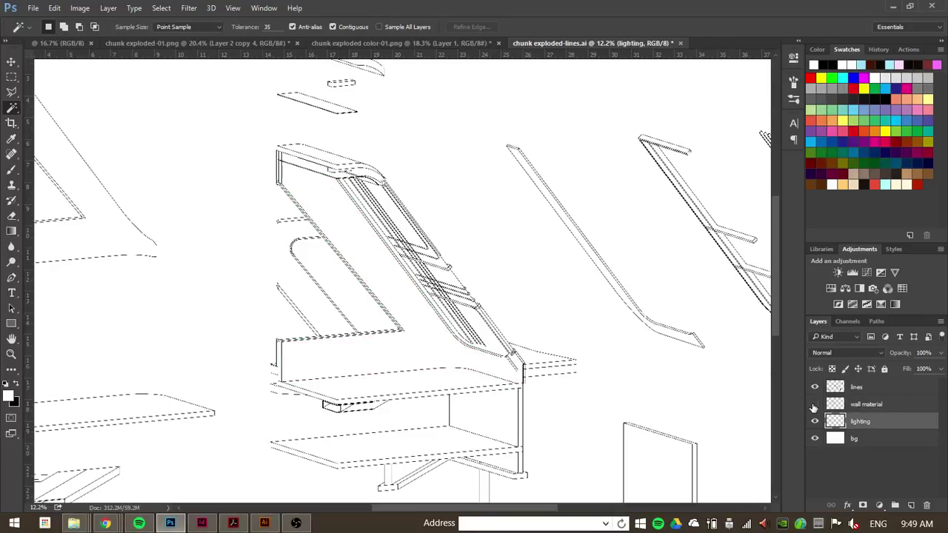
left_click(869, 389)
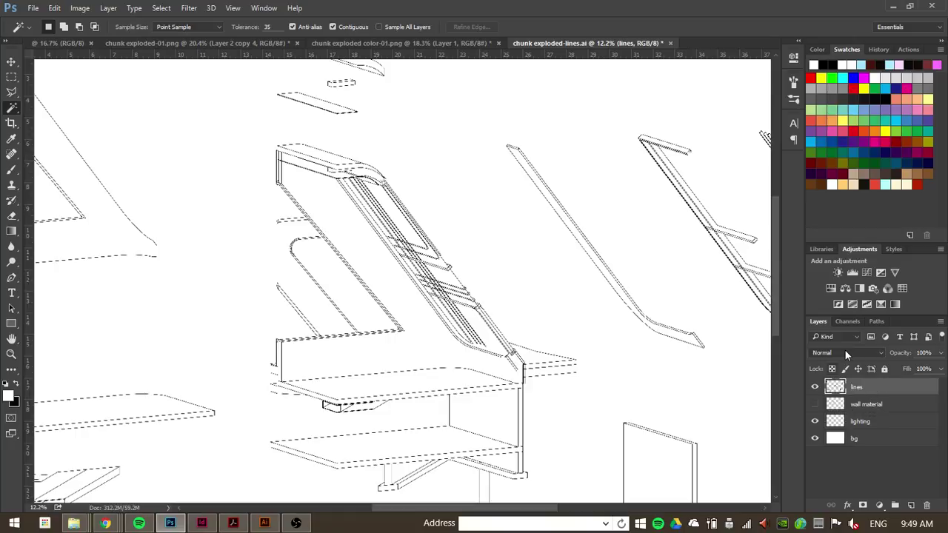
left_click(436, 350)
left_click(861, 423)
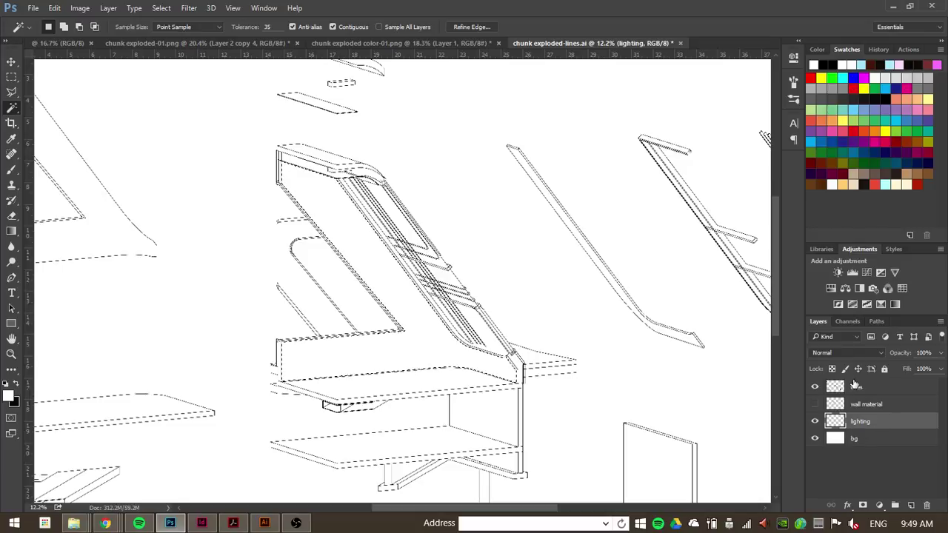
Paint black shading across the wall face's lower corner and upper end with a soft 2520 px brush at 0% hardness.
left_click(11, 168)
right_click(418, 362)
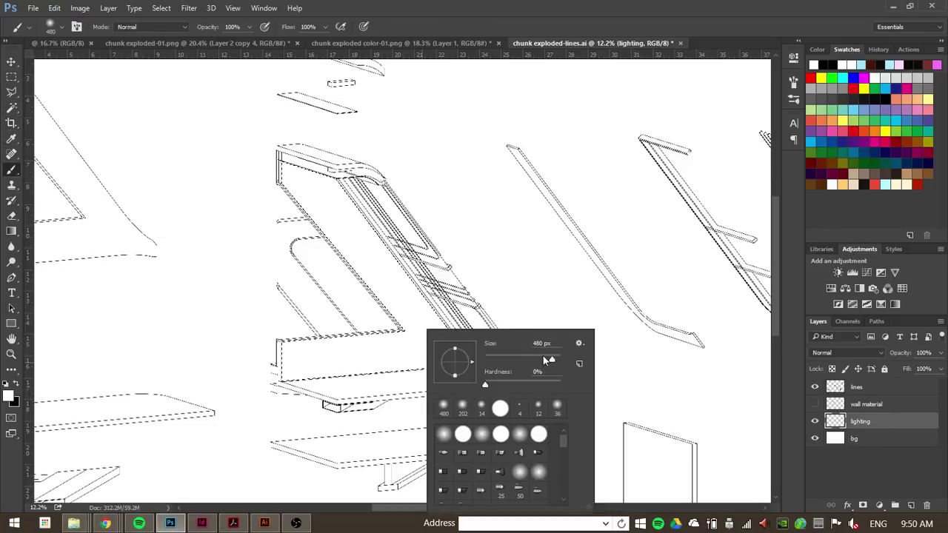
left_click_drag(554, 357, 556, 359)
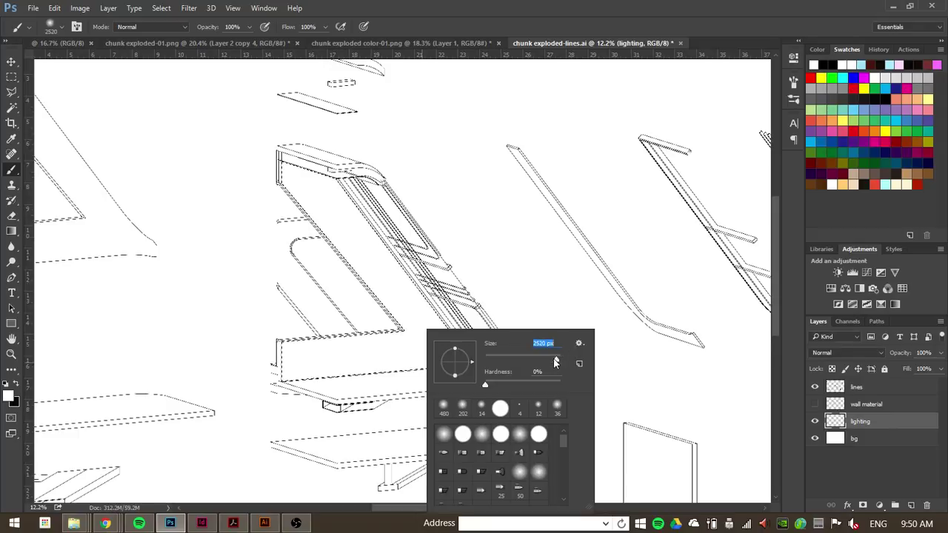
key("Return")
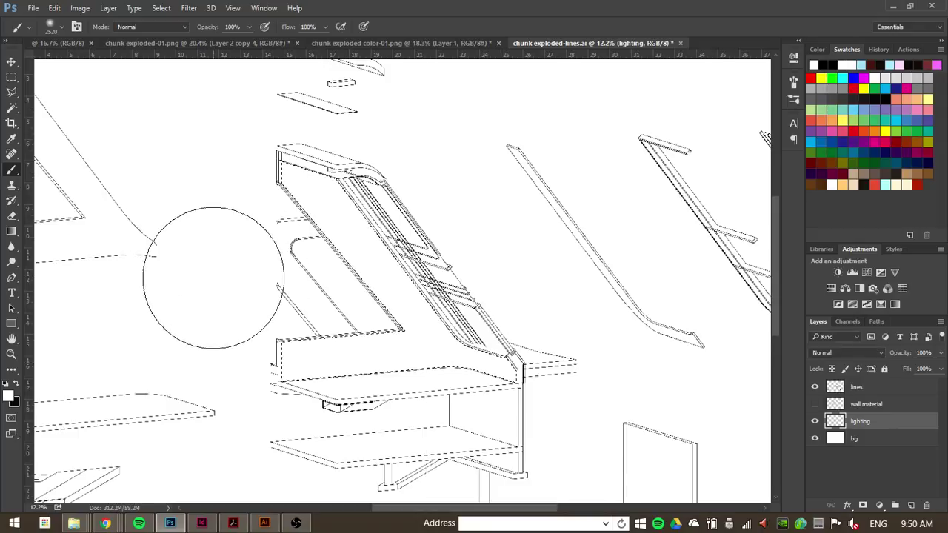
left_click(14, 381)
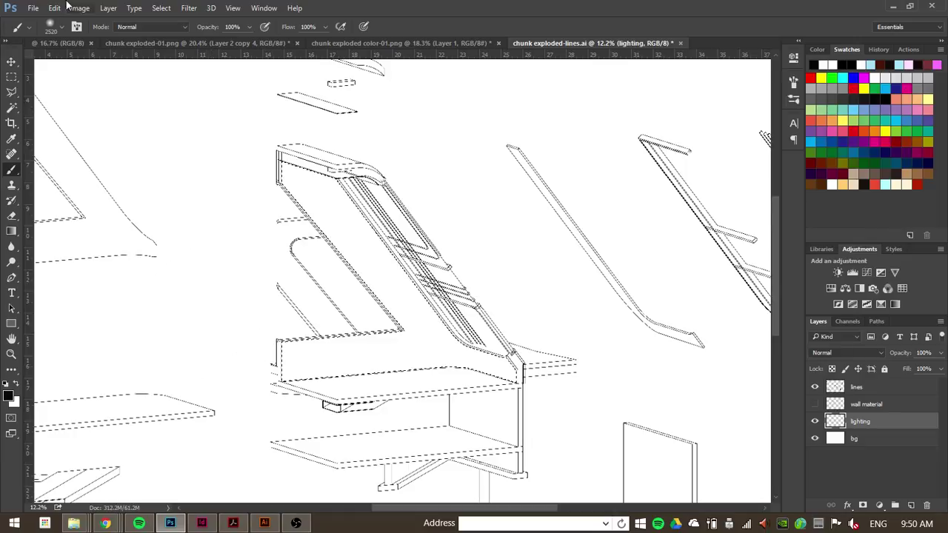
right_click(422, 355)
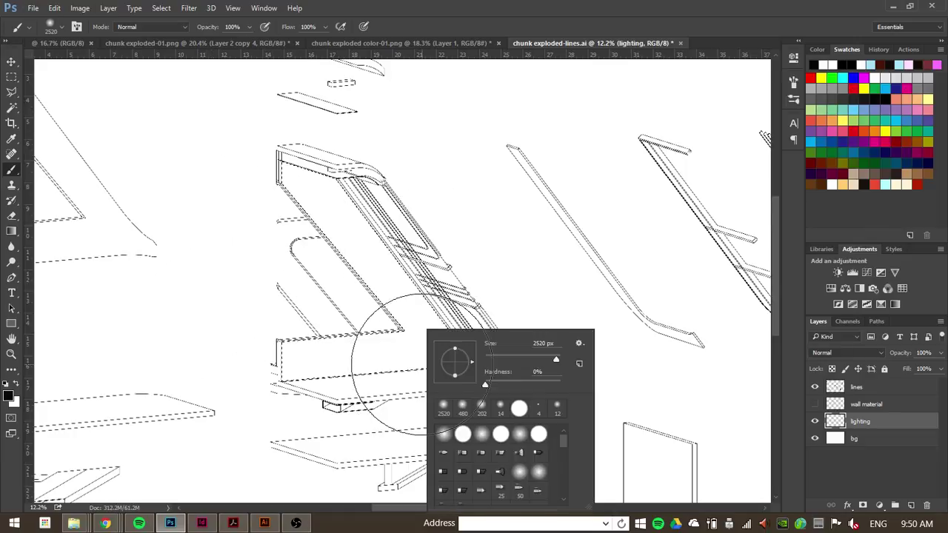
left_click_drag(552, 359, 558, 362)
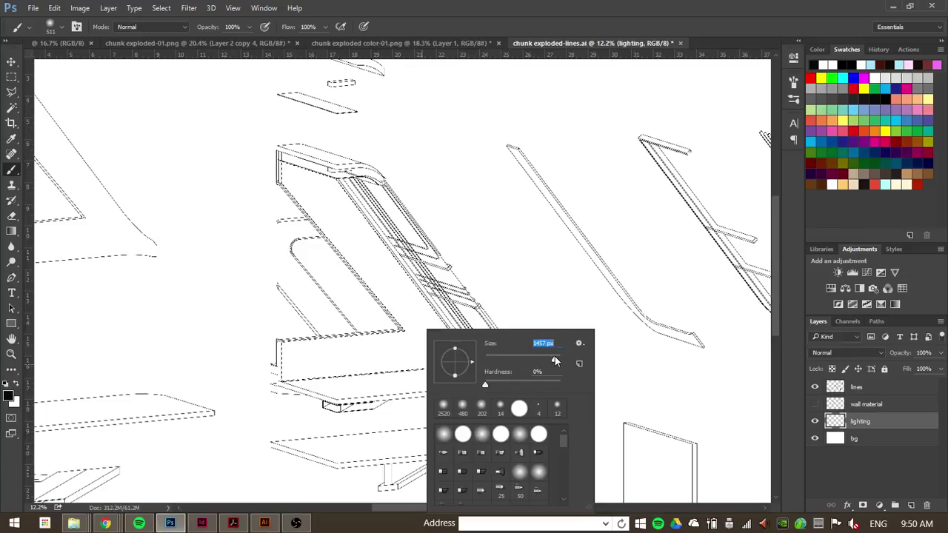
key("Return")
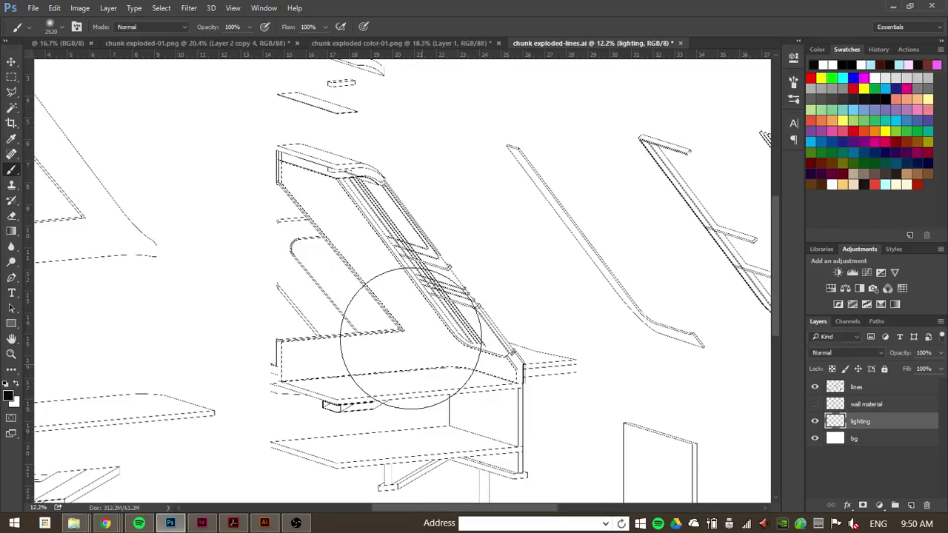
mouse_move(406, 339)
left_mouse_down()
mouse_move(400, 278)
mouse_move(307, 135)
left_mouse_up()
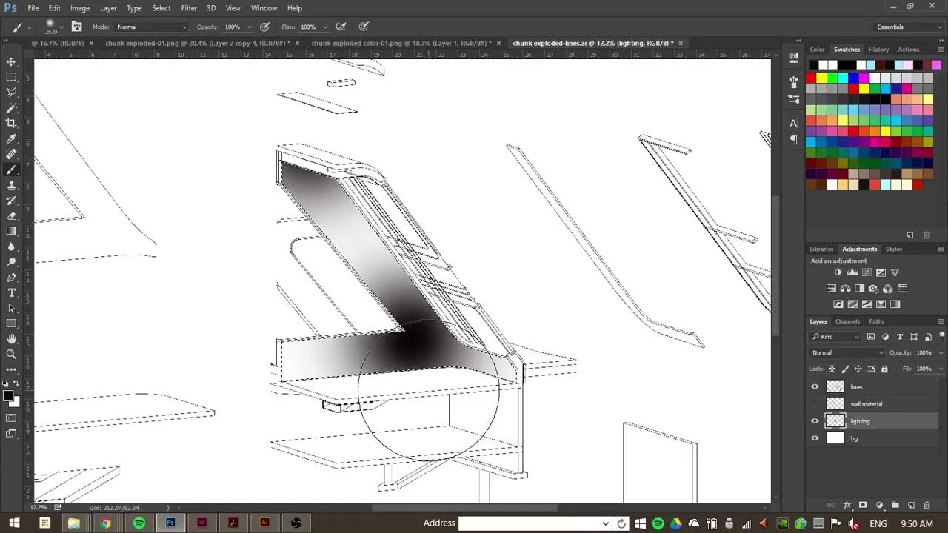
left_click_drag(441, 393, 393, 404)
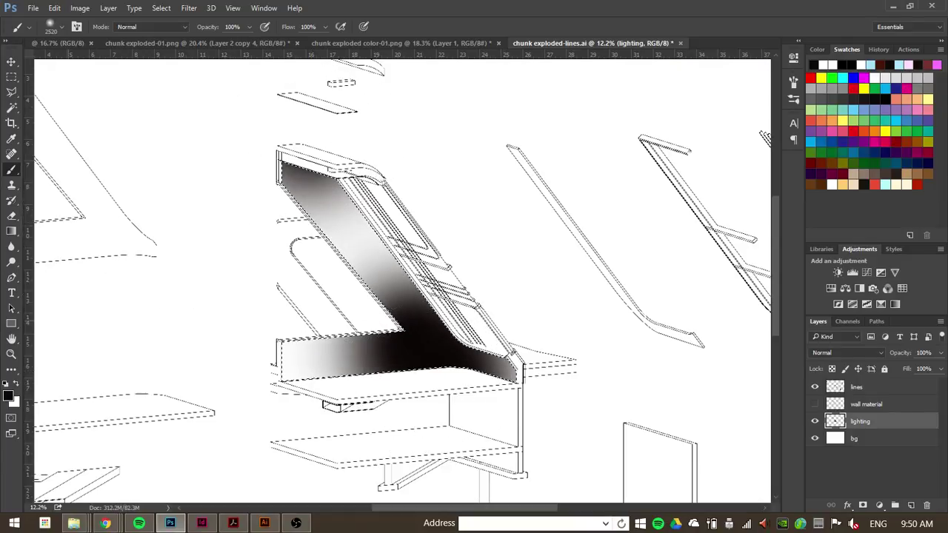
Soften the dark shading on the wall face with white brush strokes at 33% opacity.
left_click(17, 383)
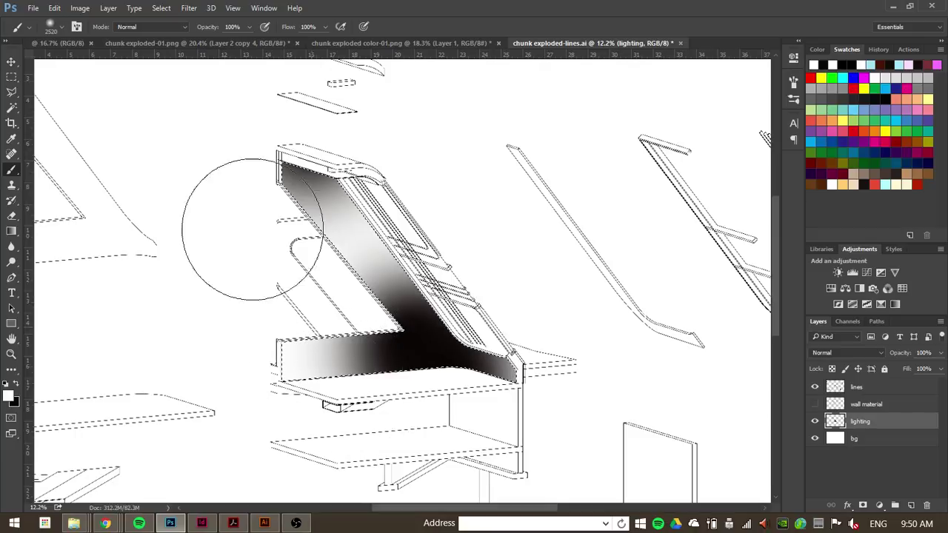
left_click(249, 27)
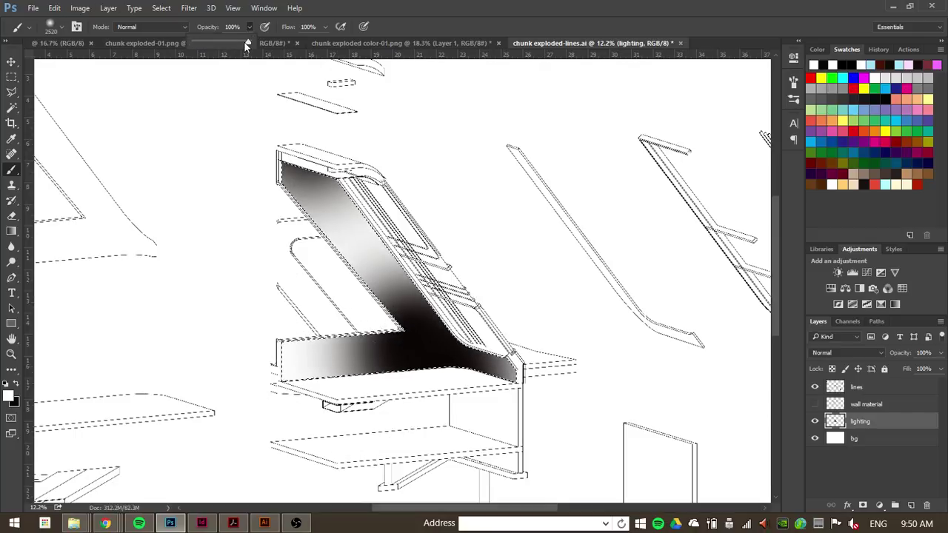
left_click_drag(250, 43, 218, 44)
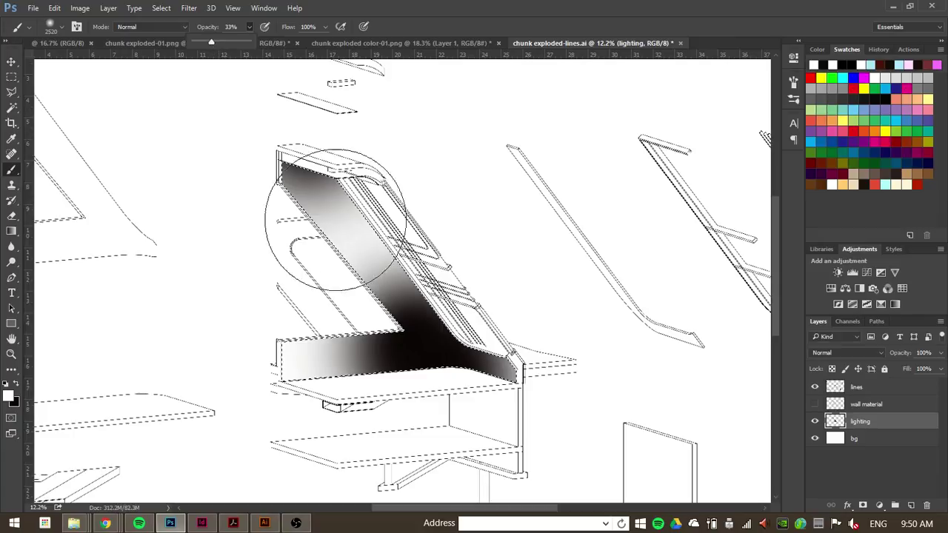
left_click(319, 357)
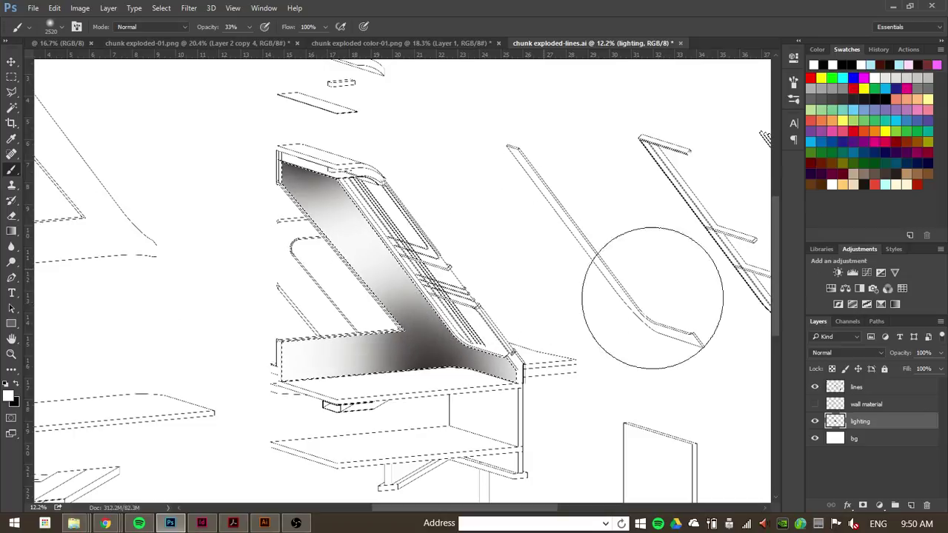
Rebalance the shading on the wall face's lower strip with soft black and white brush touches at 33% opacity.
left_click(19, 386)
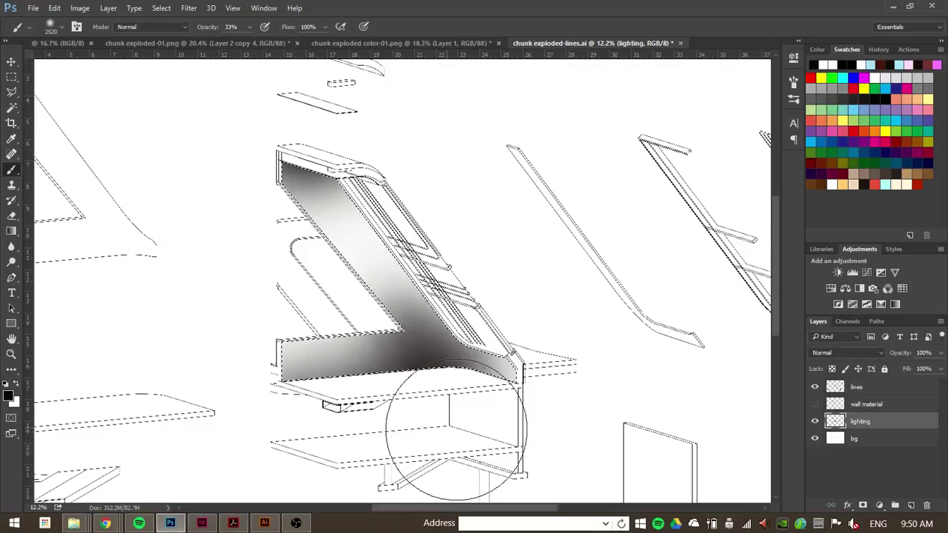
left_click(471, 369)
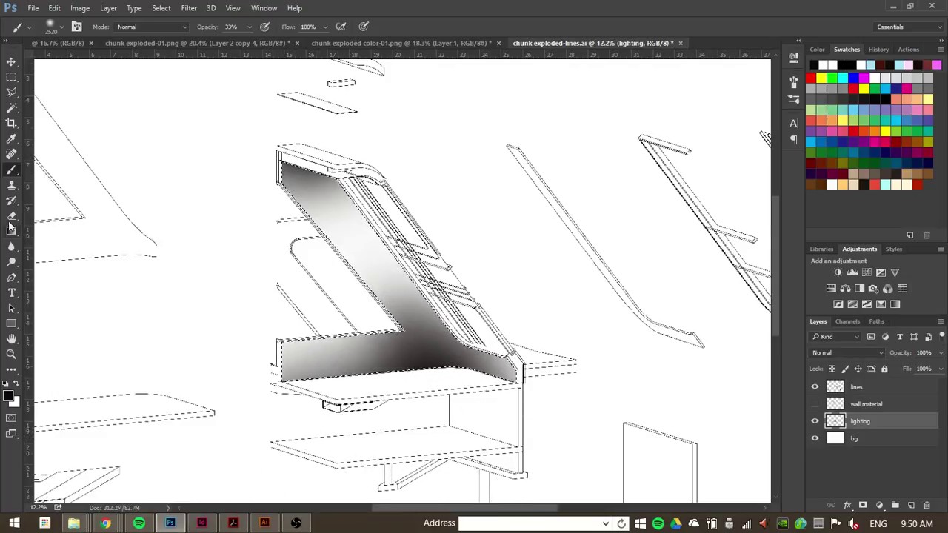
left_click(20, 384)
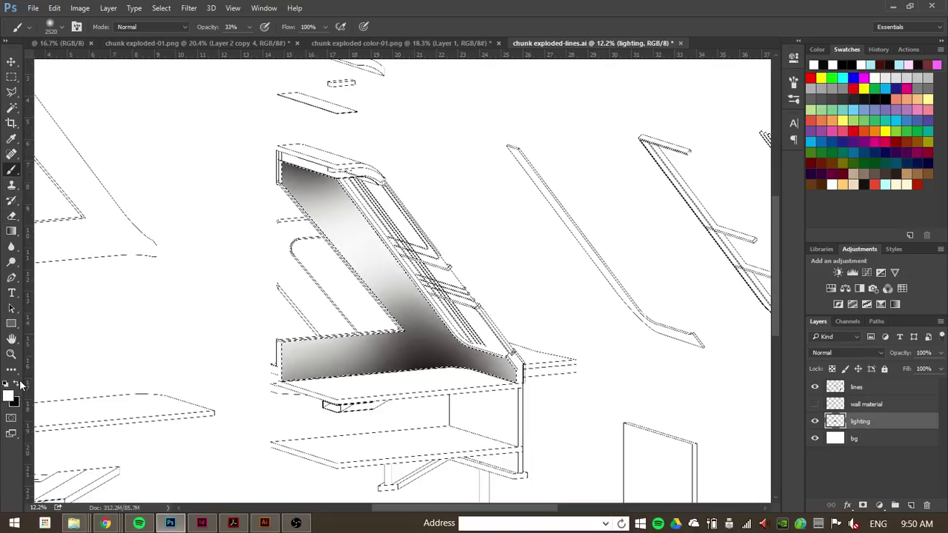
left_click(381, 348)
Lighten the wall face near its lower corner with a white 1102 px brush and clear the selection.
right_click(366, 330)
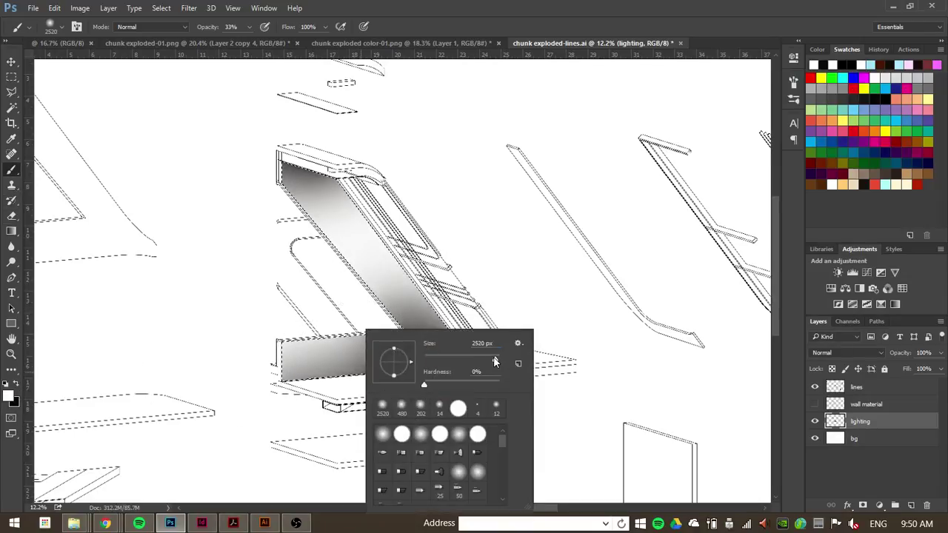
left_click_drag(494, 361, 497, 361)
key("Return")
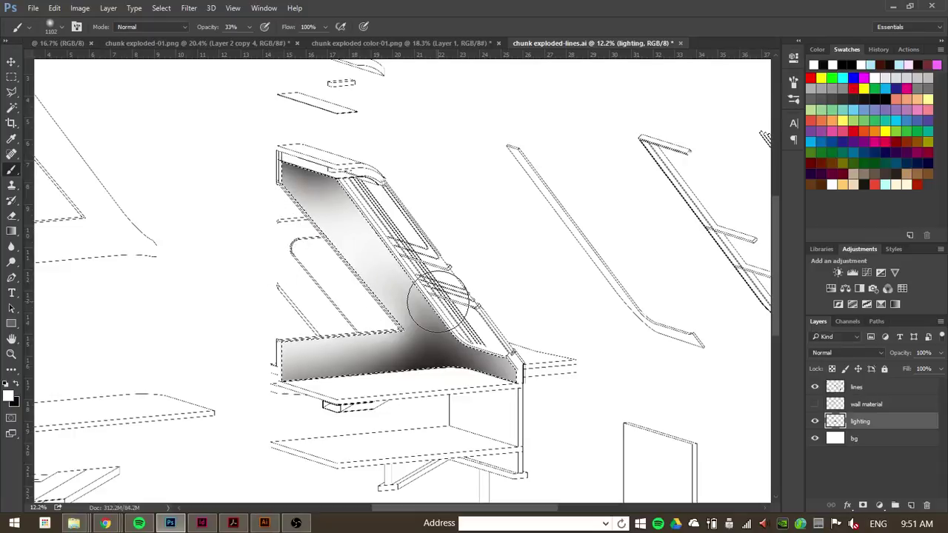
mouse_move(438, 303)
left_mouse_down()
mouse_move(470, 303)
mouse_move(487, 328)
left_mouse_up()
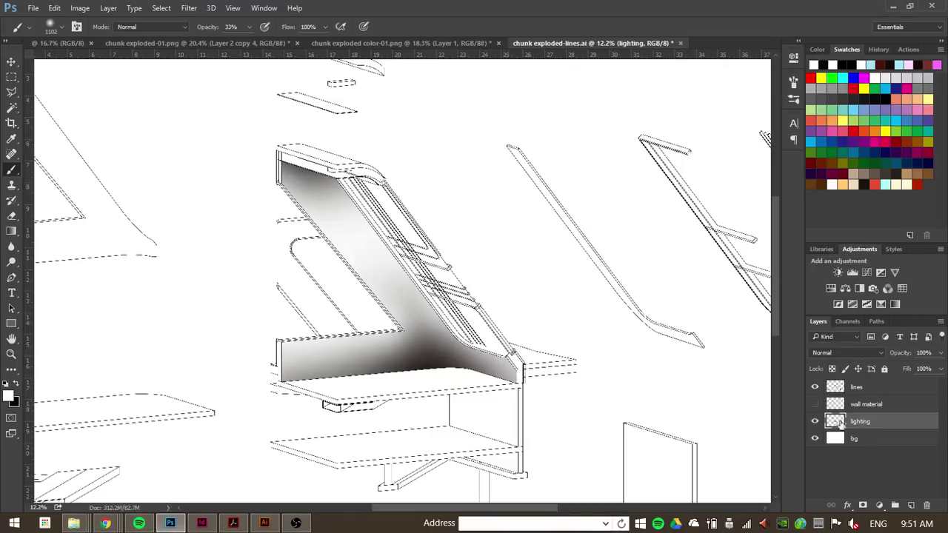
Select the floor surface directly below the shaded wall with the Magic Wand on the lines layer.
left_click(868, 387)
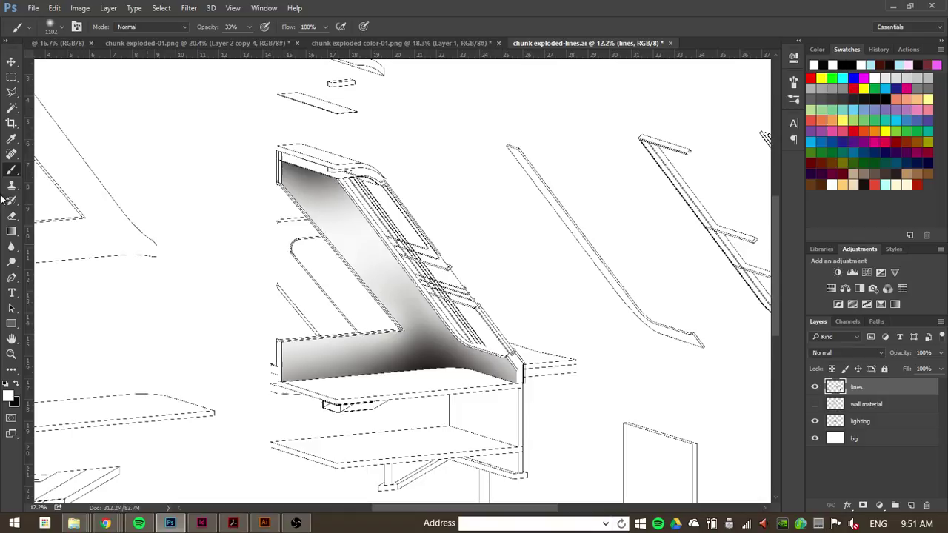
left_click(12, 107)
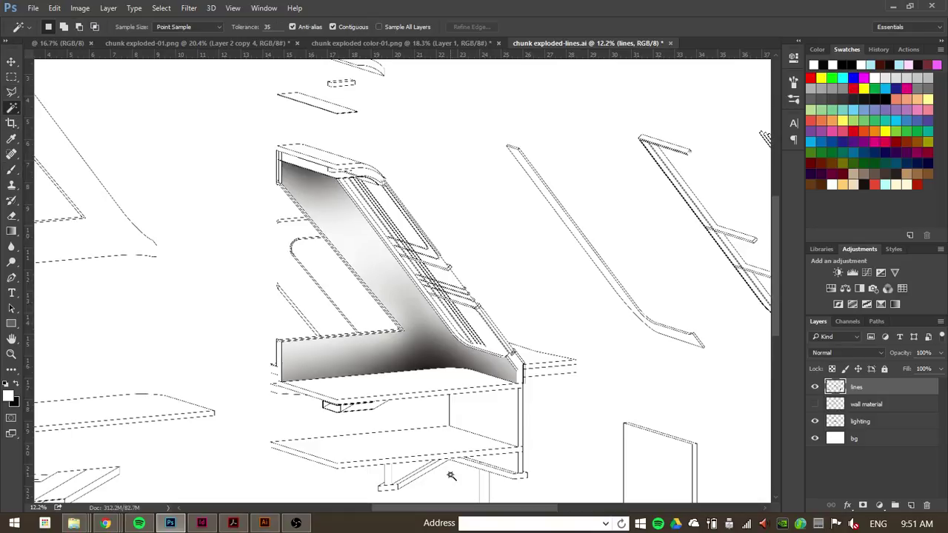
left_click(394, 379)
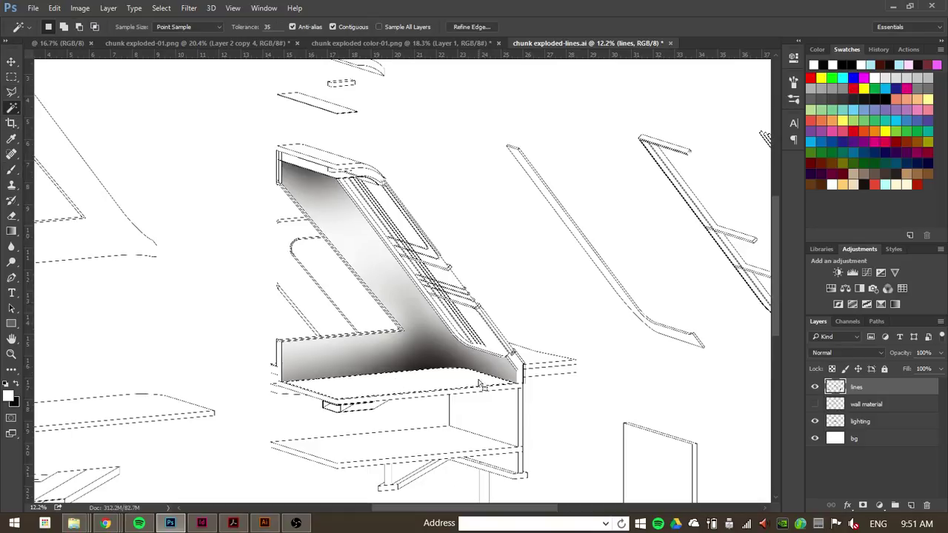
Paint soft black shading on the lighting layer along the floor surface's edge where it meets the wall.
left_click(11, 172)
left_click(18, 384)
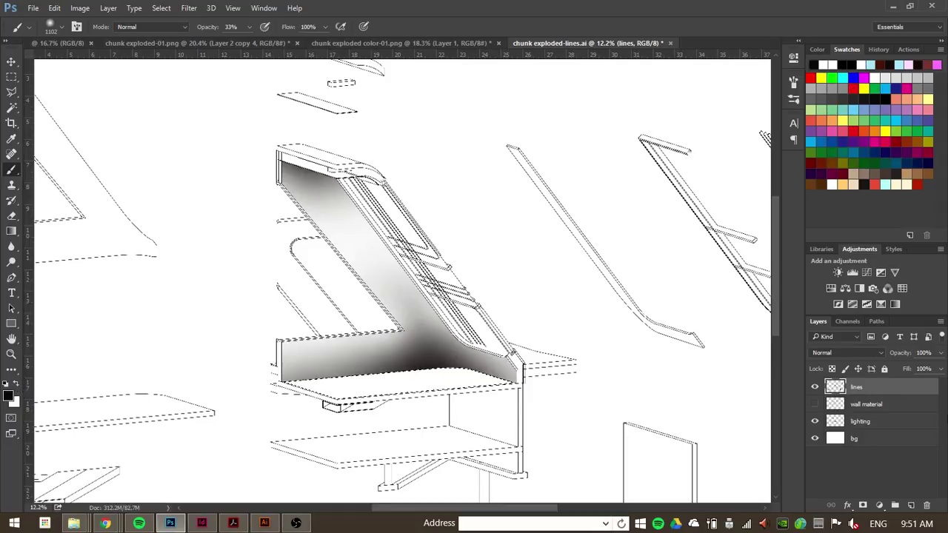
left_click(859, 421)
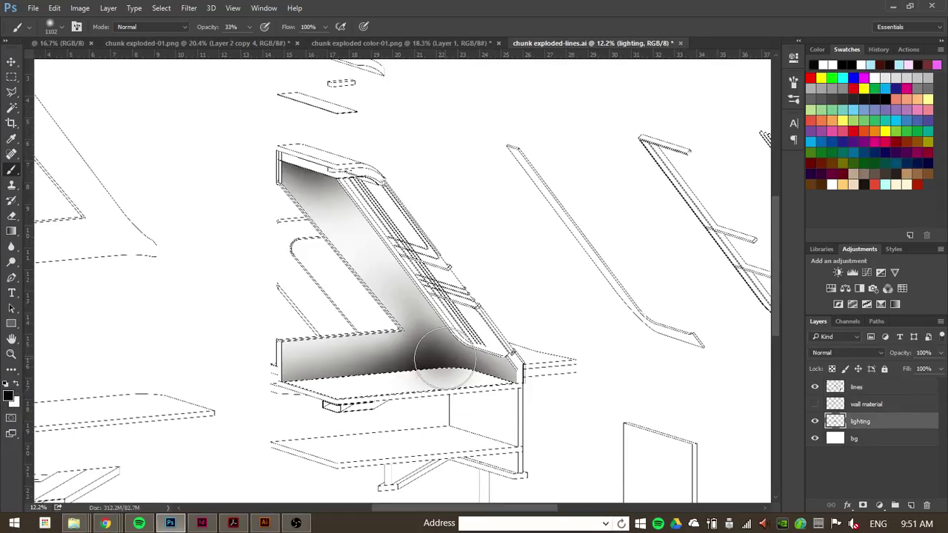
mouse_move(472, 361)
left_mouse_down()
mouse_move(300, 369)
mouse_move(367, 354)
mouse_move(338, 361)
left_mouse_up()
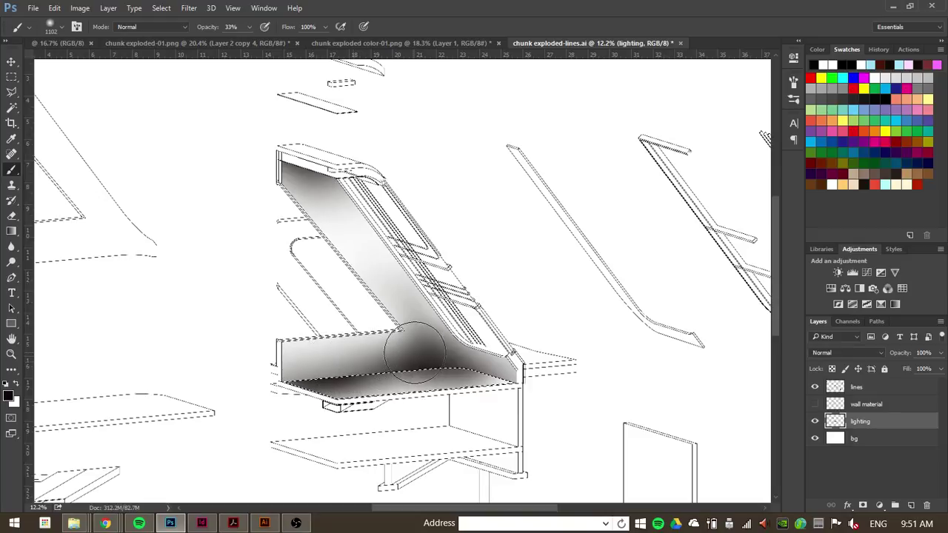
left_click_drag(415, 354, 495, 363)
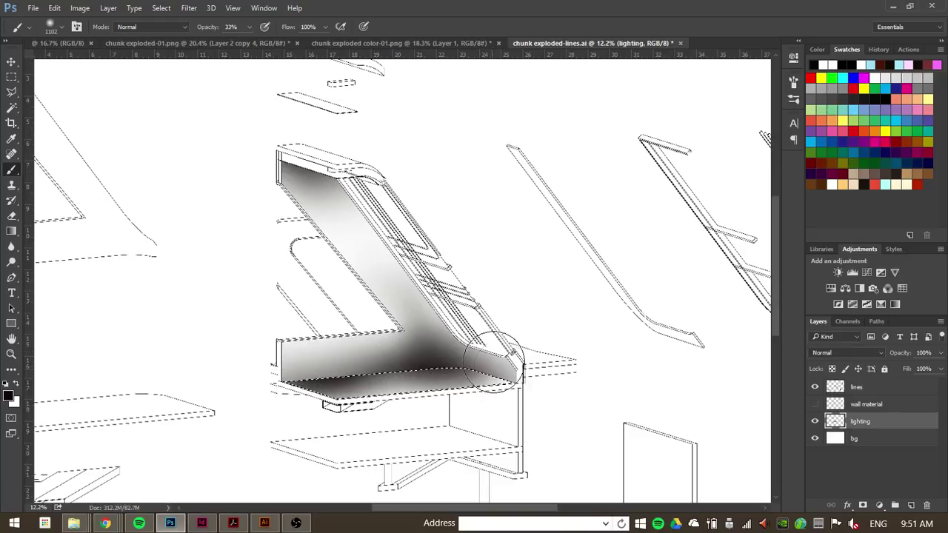
Lighten the front of the floor surface with white brush strokes and switch the brush colour back to black.
left_click(18, 384)
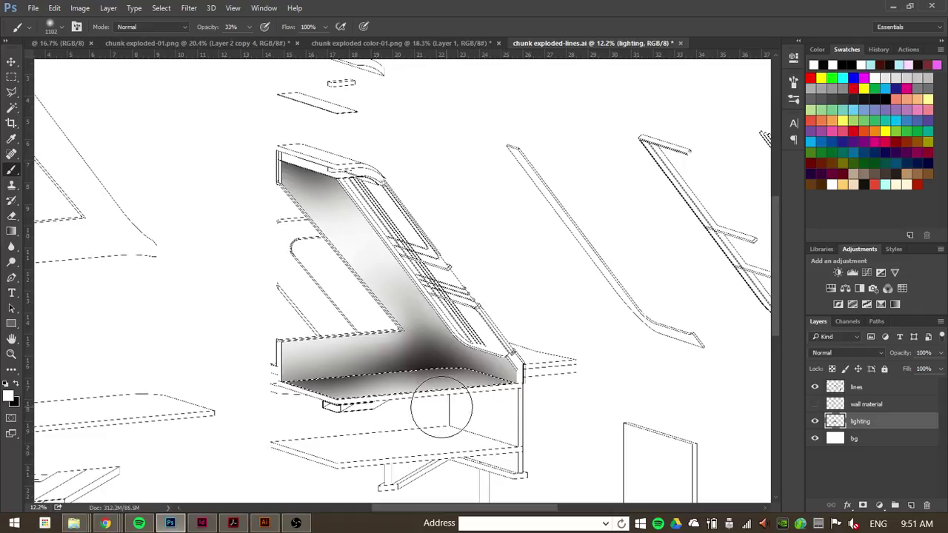
mouse_move(441, 407)
left_mouse_down()
mouse_move(331, 421)
mouse_move(468, 407)
mouse_move(329, 419)
left_mouse_up()
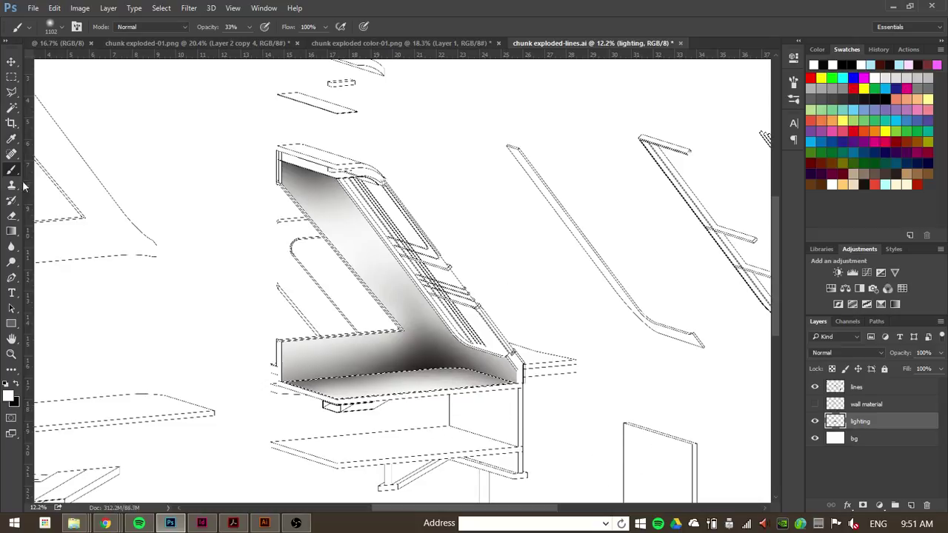
left_click(16, 384)
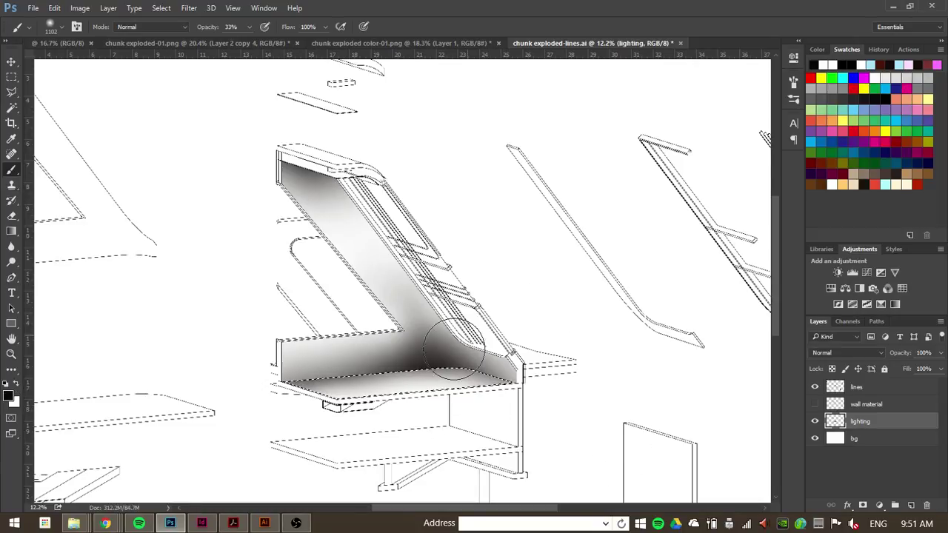
Darken the back of the floor surface beneath the wall corner with a black stroke and switch the brush colour to white.
mouse_move(454, 350)
left_mouse_down()
mouse_move(428, 358)
mouse_move(474, 359)
mouse_move(465, 372)
left_mouse_up()
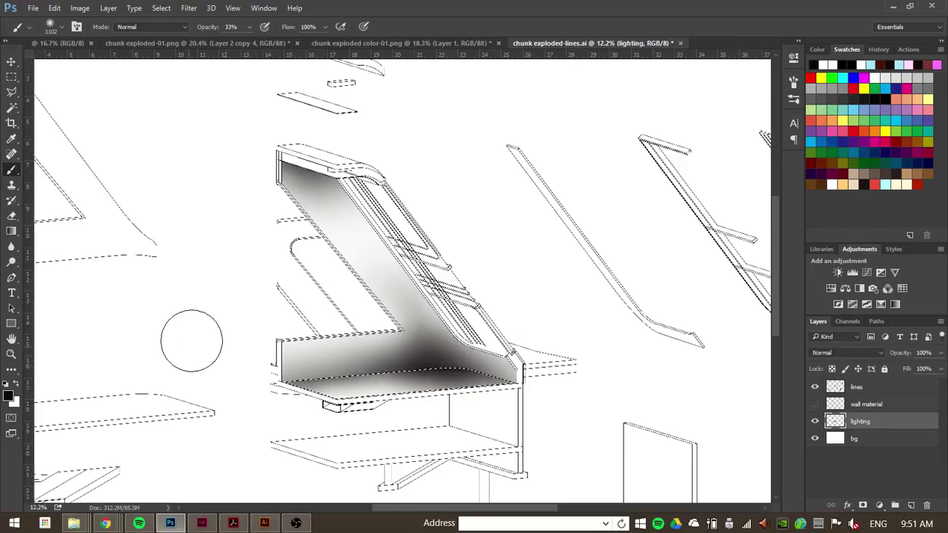
left_click(16, 384)
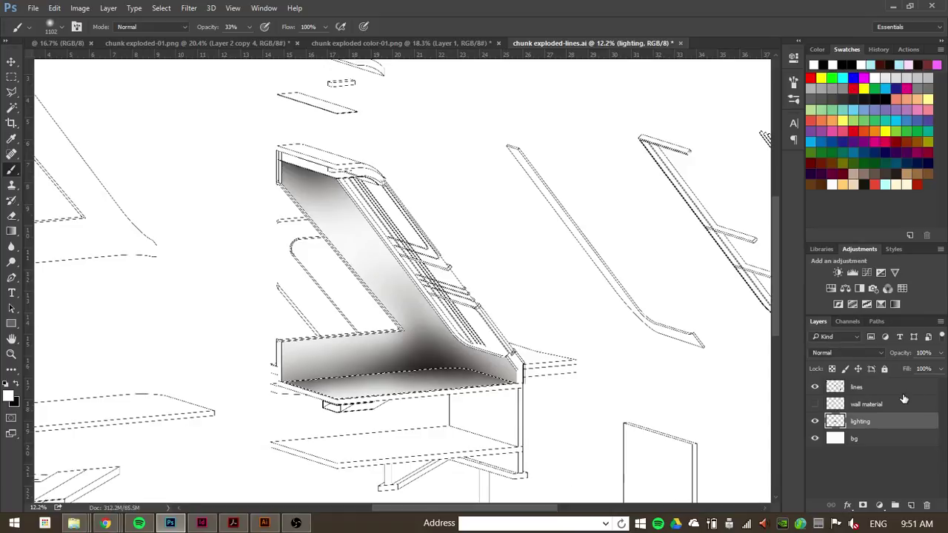
Show the wall material layer and, after trying Overlay, set its blend mode to Multiply.
left_click(816, 404)
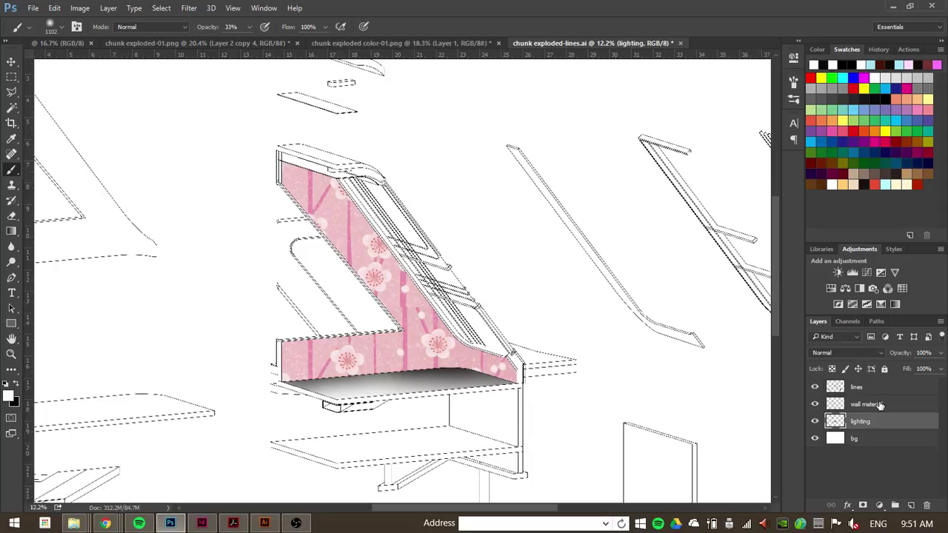
left_click(881, 404)
left_click(879, 352)
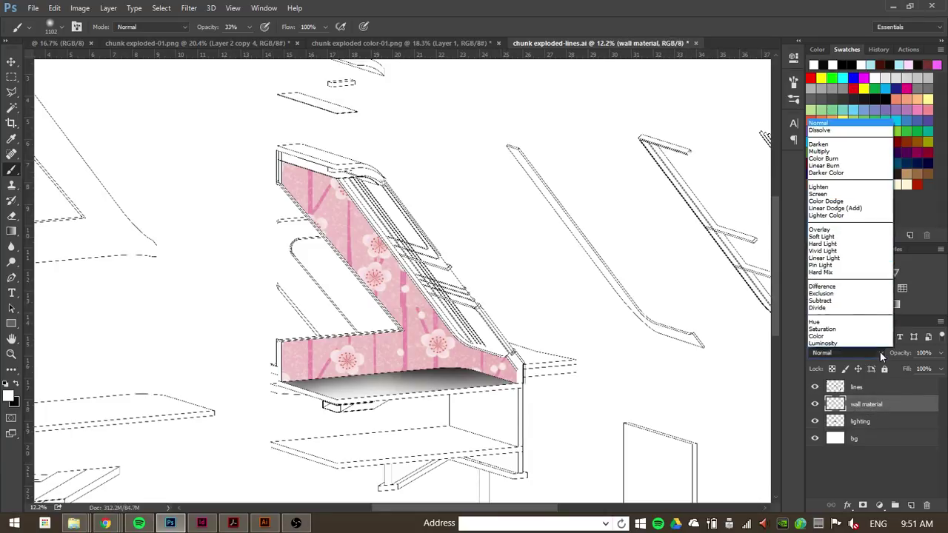
left_click(860, 230)
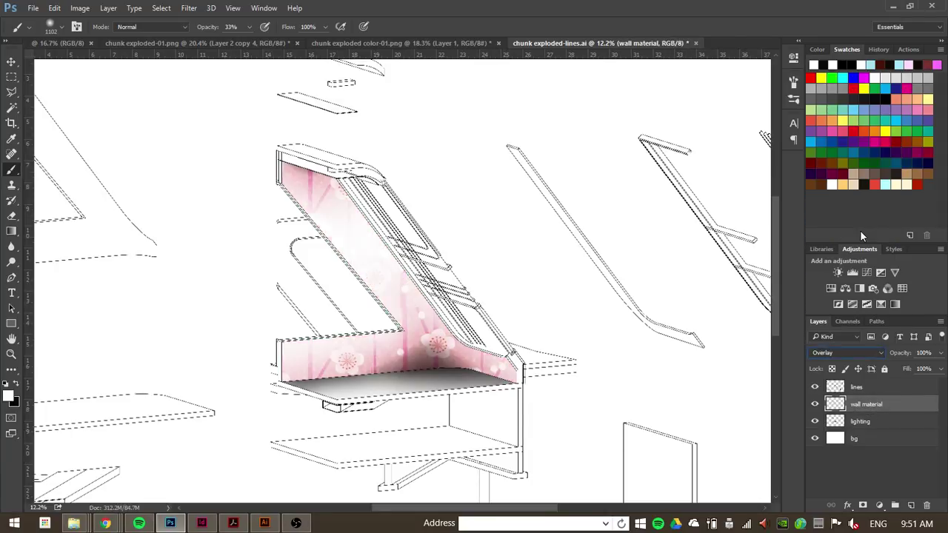
left_click(878, 353)
left_click(830, 143)
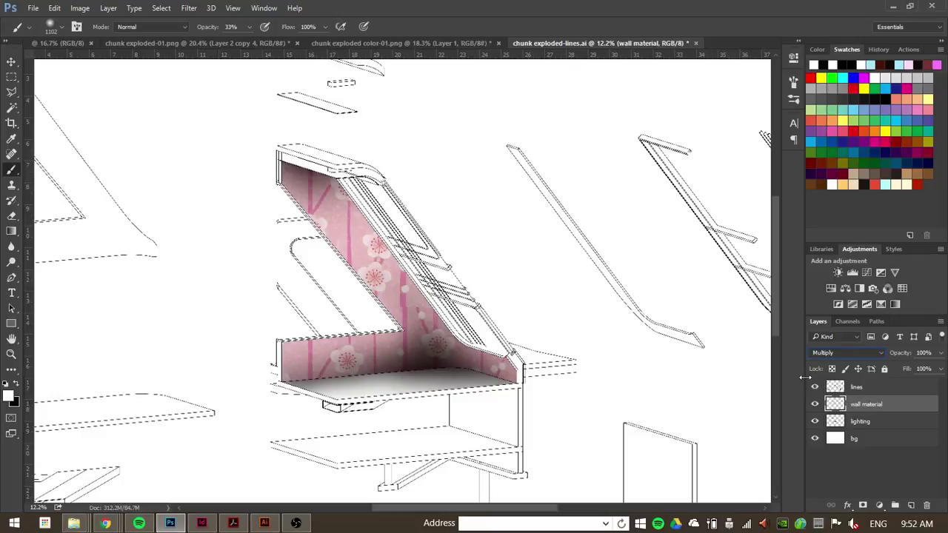
Try the Hard Light blend mode on the wall material layer and return it to Multiply.
left_click(880, 351)
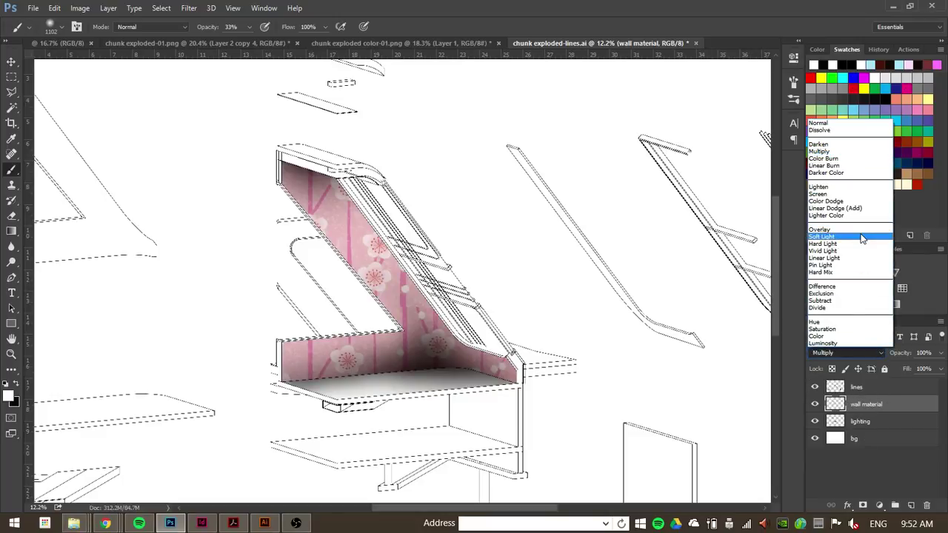
left_click(859, 243)
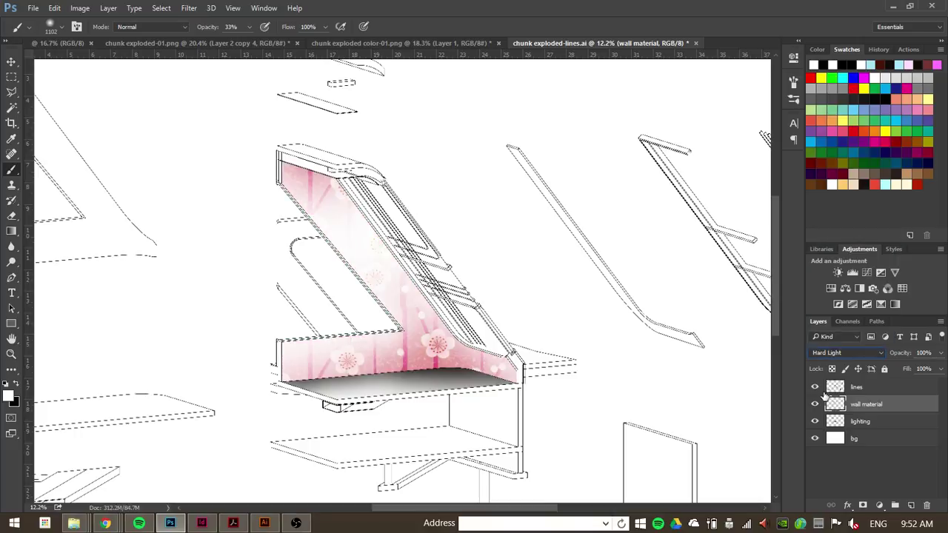
left_click(880, 355)
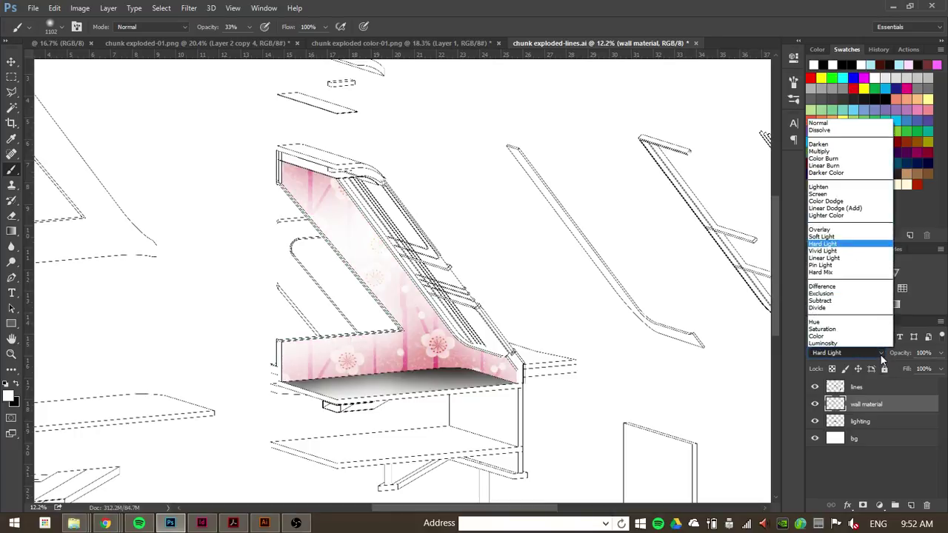
left_click(856, 151)
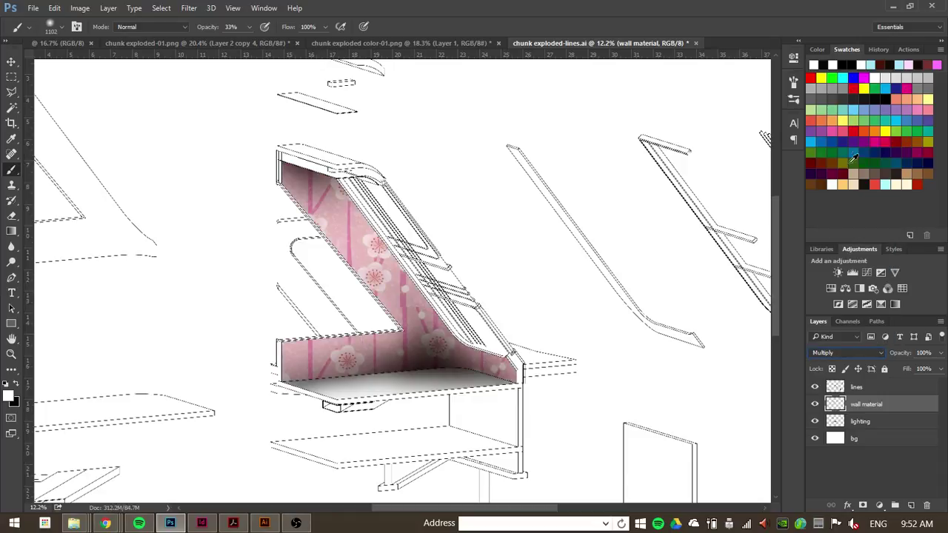
Preview the wall material layer in successive blend modes from Multiply through to Hard Light.
key("Down")
key("Down")
key("Down")
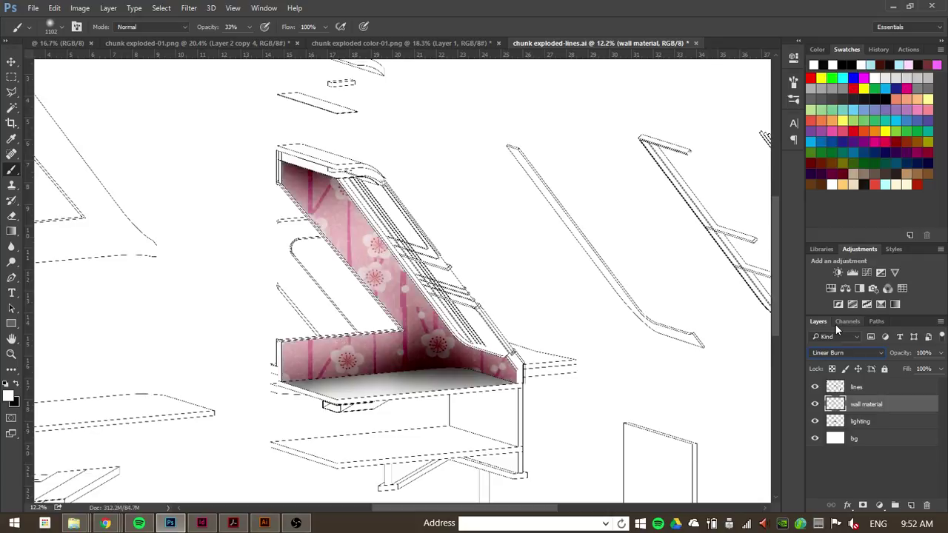
key("Down")
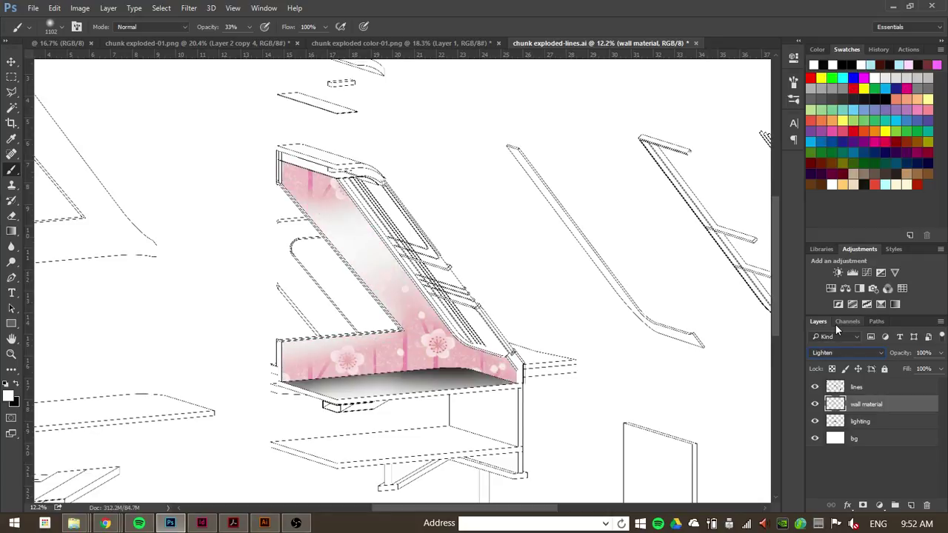
key("Down")
key("Down")
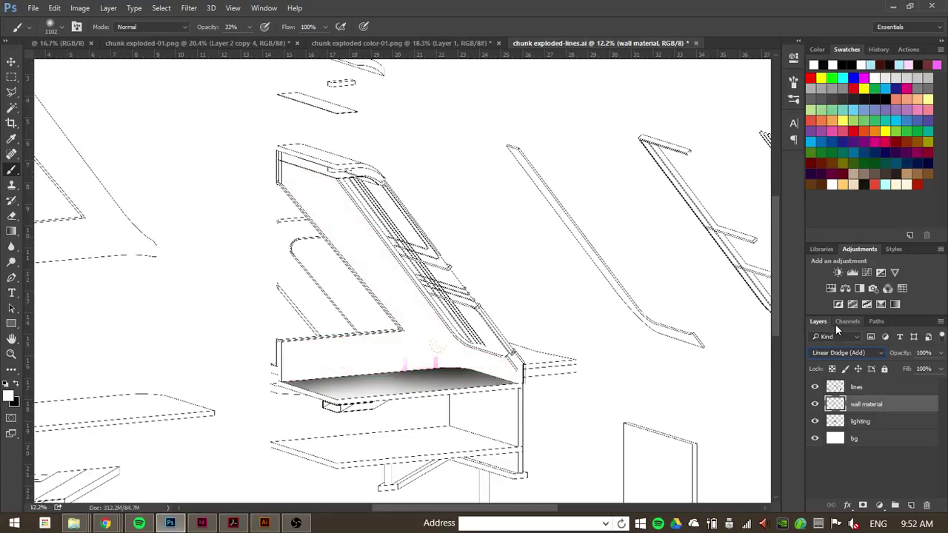
key("Down")
key("Down")
key("Down")
key("Down")
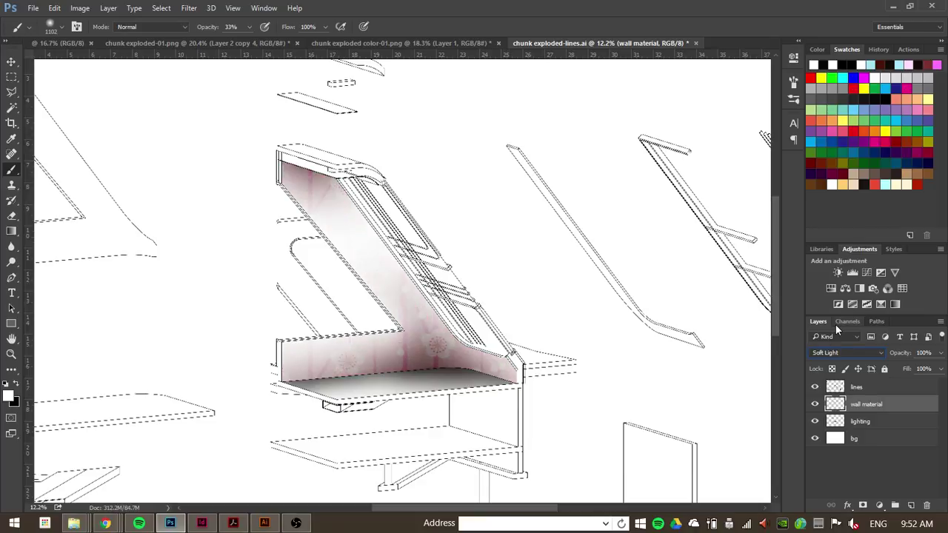
key("Down")
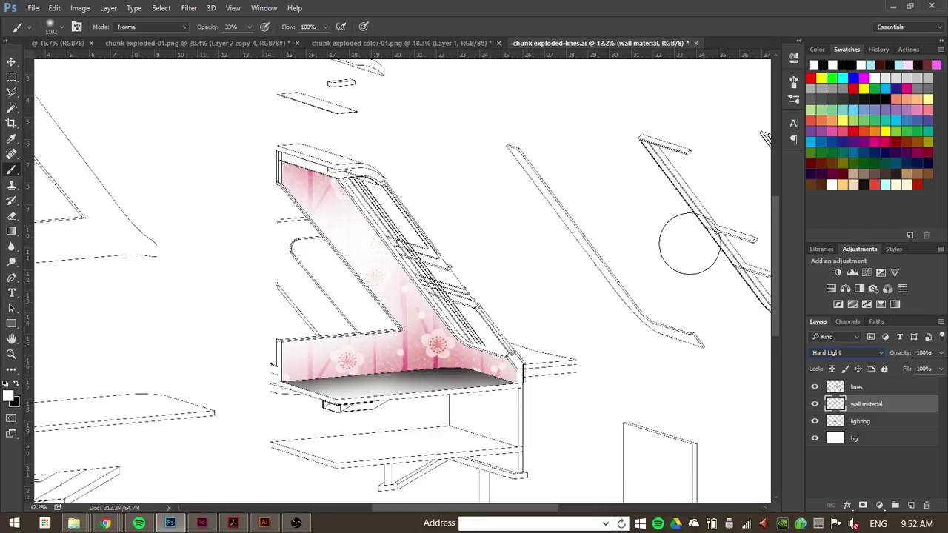
Cycle the wall material layer's blend mode on to Linear Light and back through the list to Multiply.
key("alt+shift+l")
key("shift+minus")
key("shift+minus")
key("shift+minus")
key("shift+minus")
key("shift+minus")
key("shift+minus")
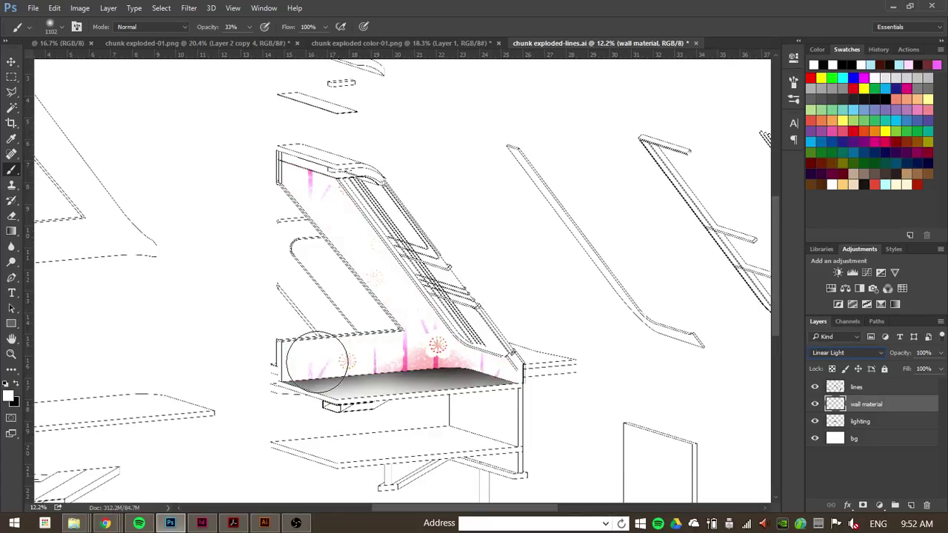
key("shift+minus")
key("shift+minus")
key("shift+minus")
key("shift+minus")
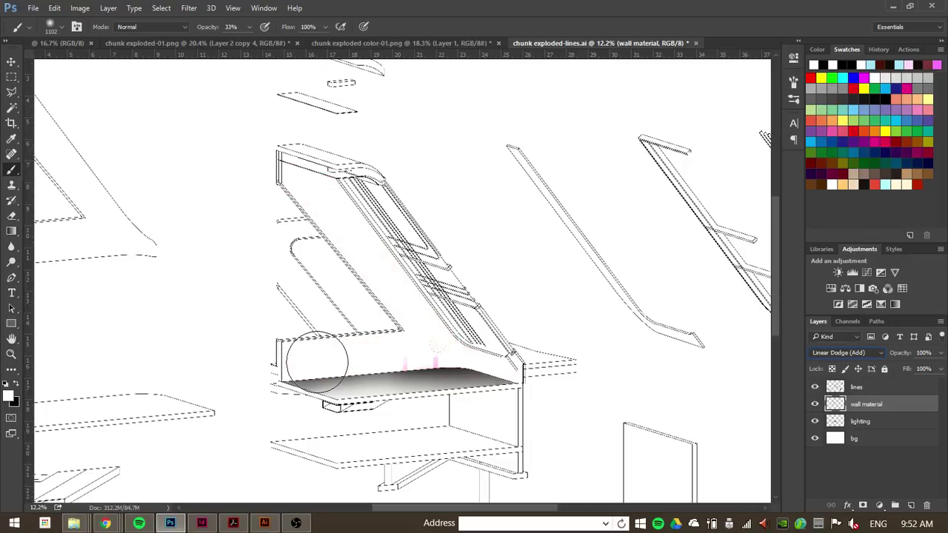
key("shift+minus")
key("shift+minus")
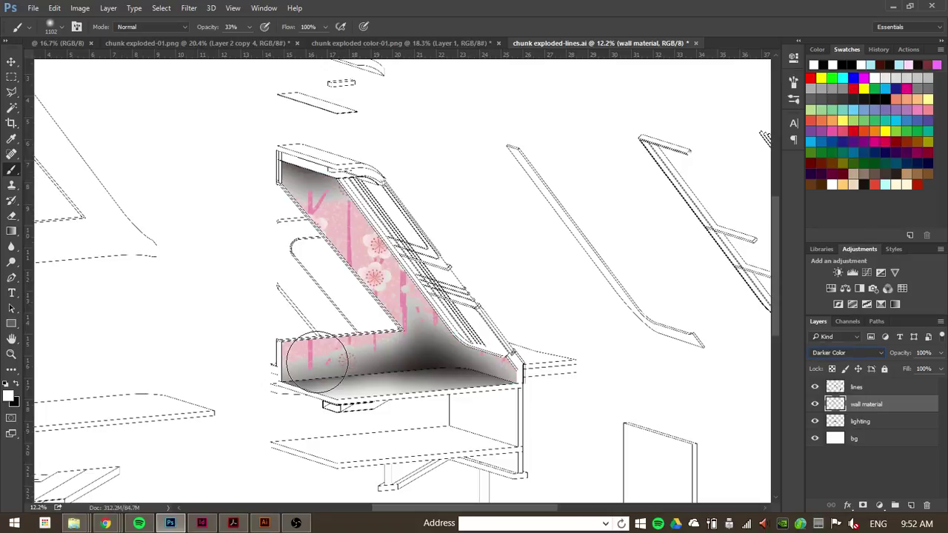
key("shift+plus")
key("shift+minus")
key("shift+minus")
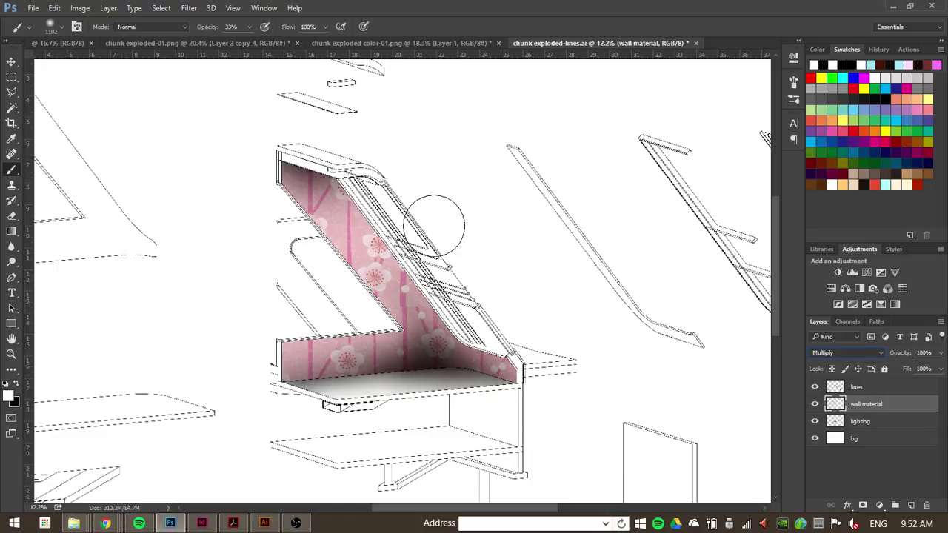
Switch to Chrome and replace the pink texture image search with a Google Images search for "sconce".
mouse_move(105, 524)
left_click(416, 463)
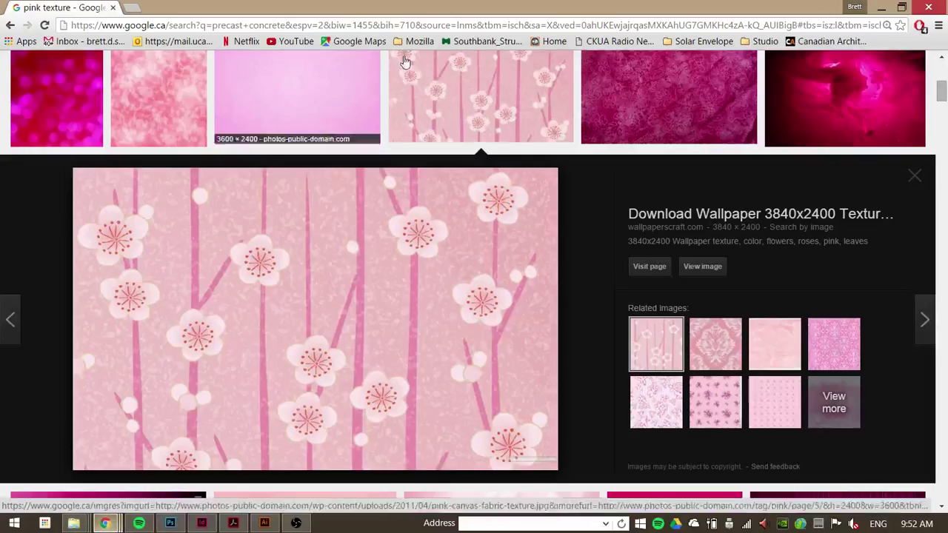
key("Escape")
left_click(175, 69)
left_click_drag(176, 69, 2, 85)
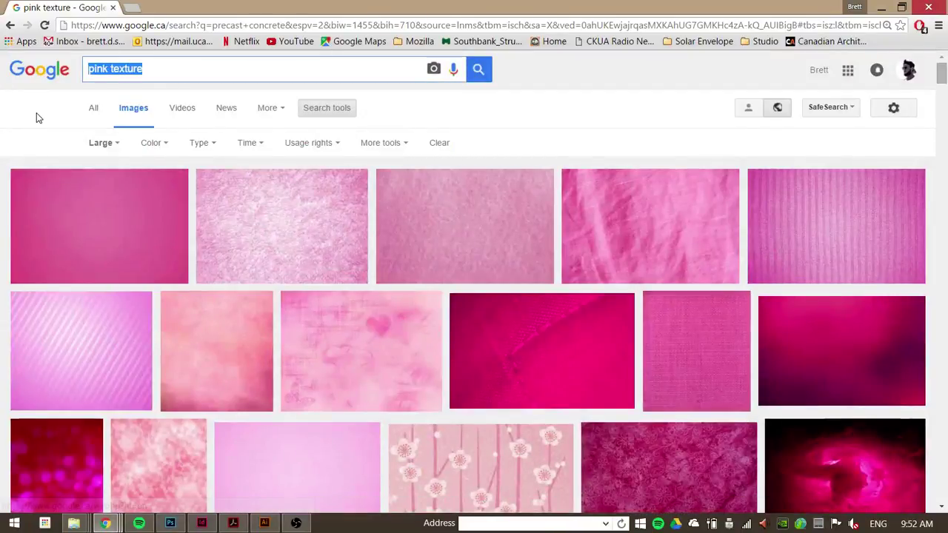
type("sconce")
key("Return")
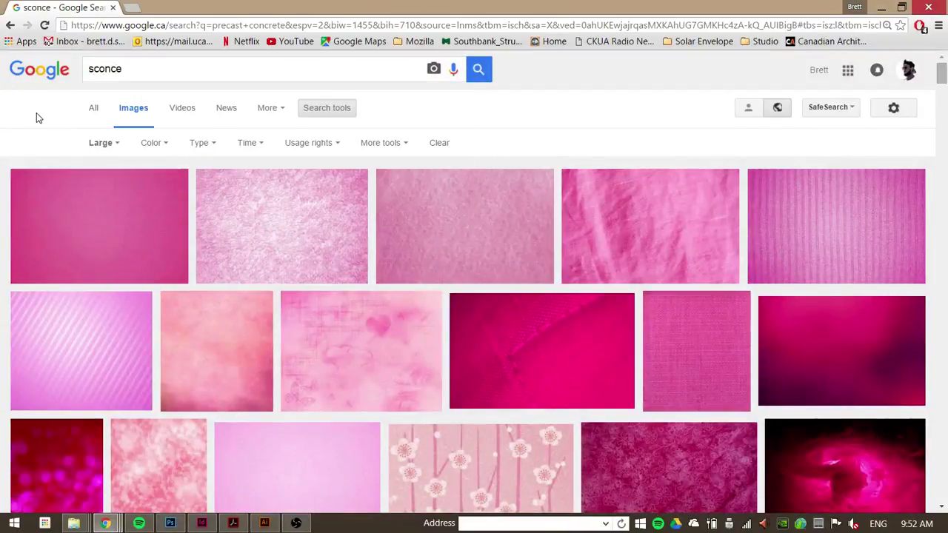
Find the Pivot Sconce image from Apparatus in the results and copy the enlarged picture.
scroll(341, 240, "down", 2)
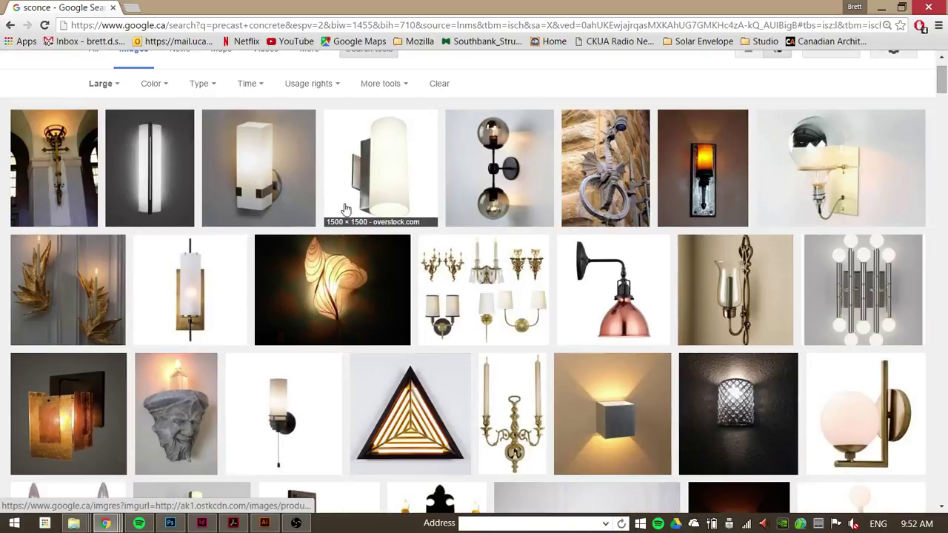
scroll(439, 200, "down", 2)
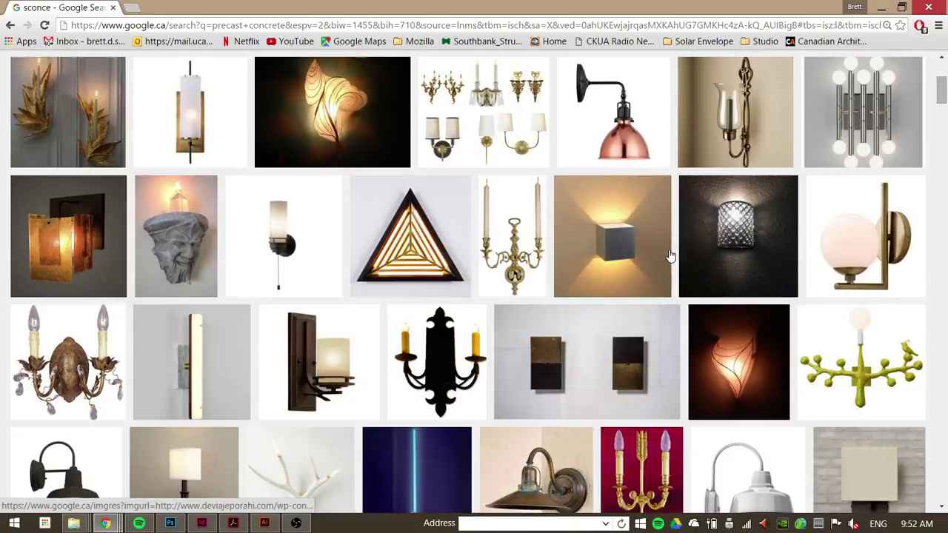
scroll(625, 243, "down", 1)
scroll(619, 189, "down", 1)
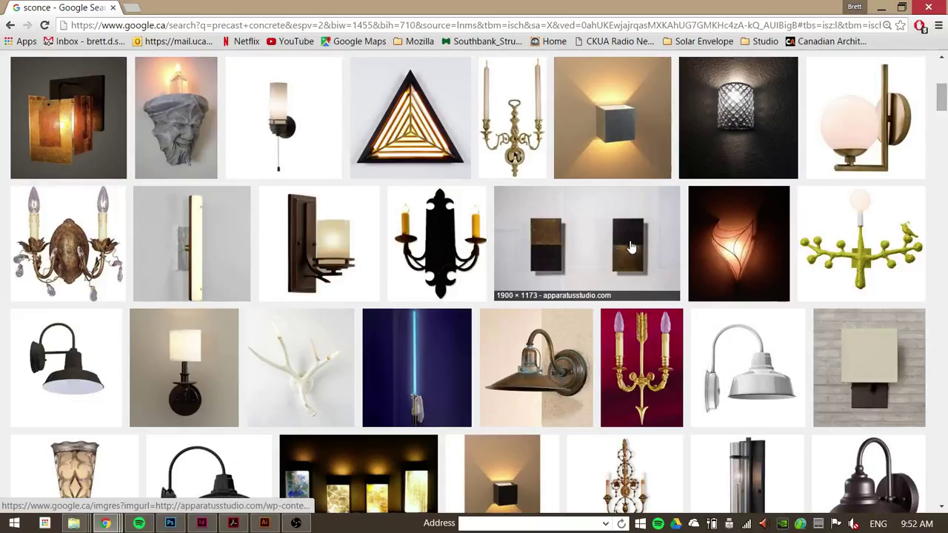
left_click(606, 254)
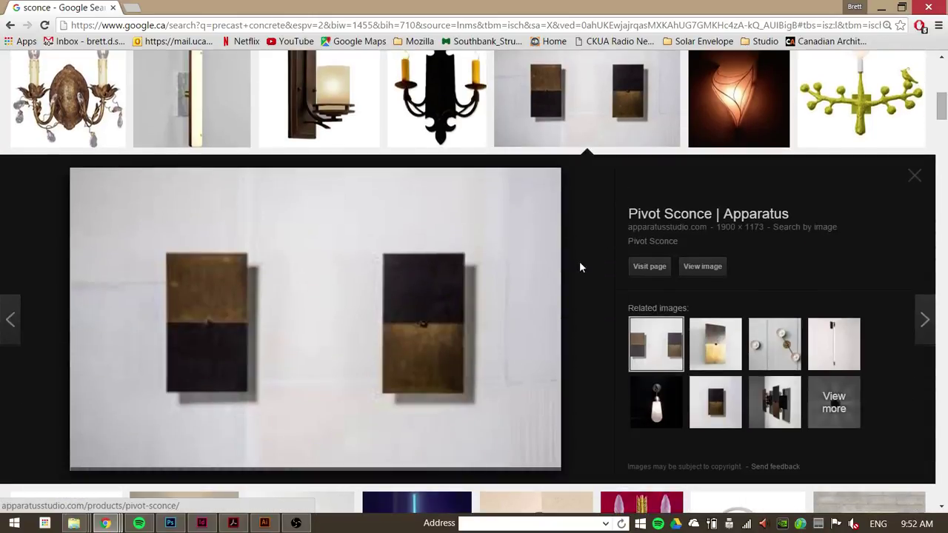
right_click(440, 336)
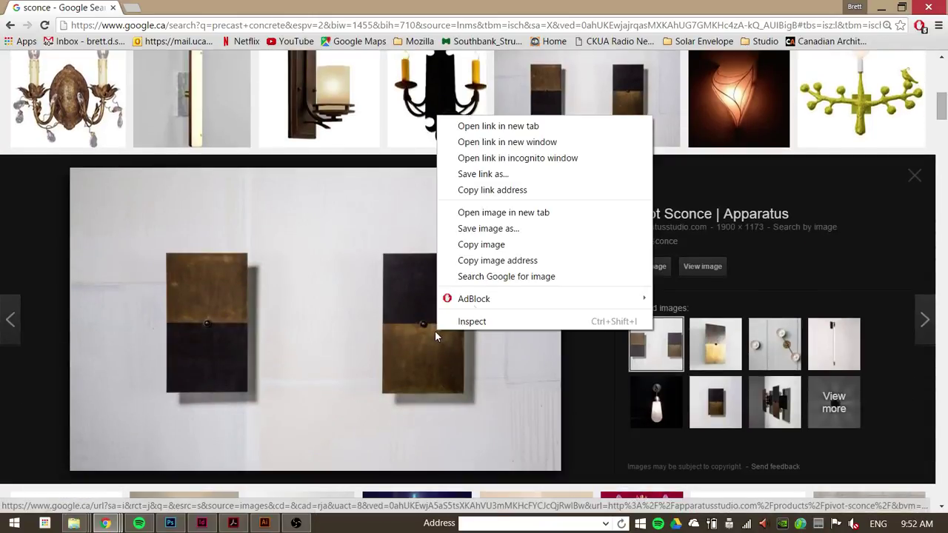
left_click(482, 244)
Switch to Photoshop, paste the sconce picture above the wall material layer and move it to the empty area beside the chunk.
left_click(169, 523)
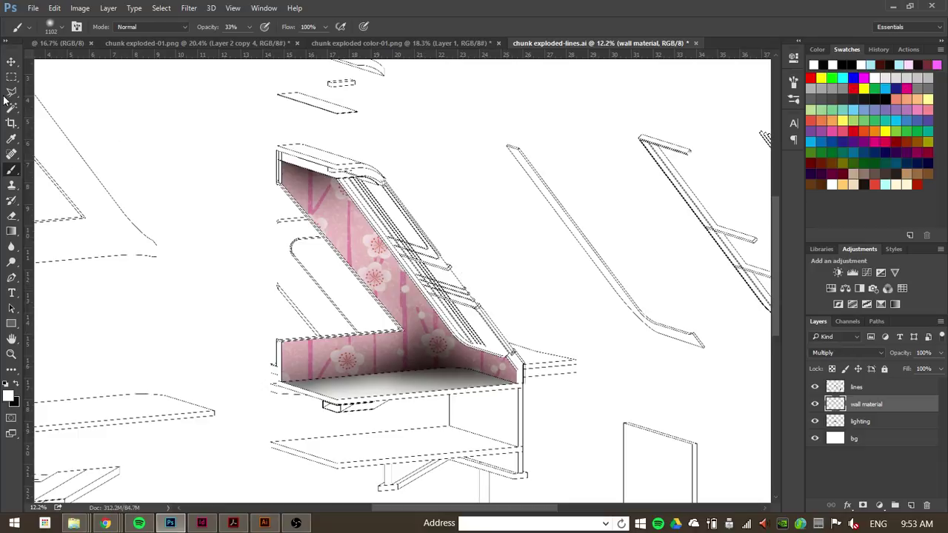
key("ctrl+v")
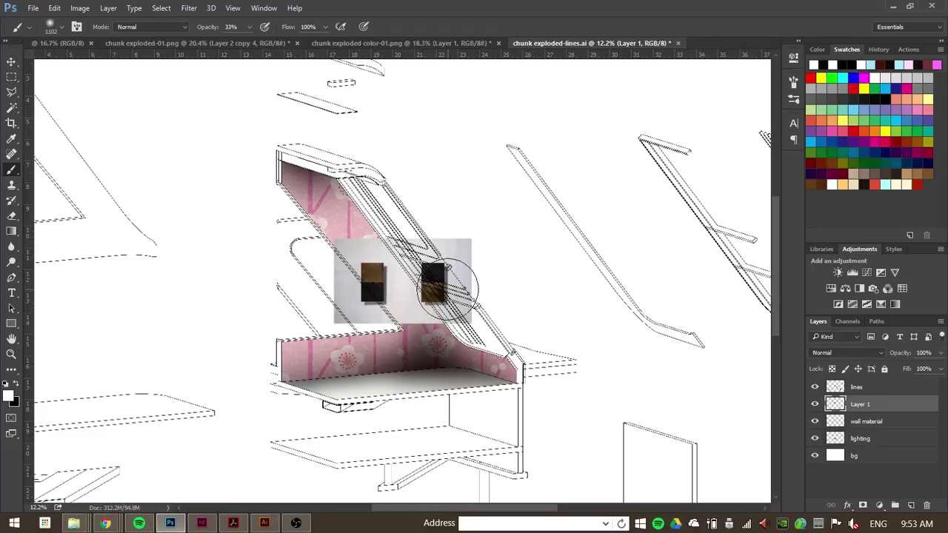
key("v")
left_click_drag(432, 267, 625, 245)
Trim the pasted picture to the sconce with the dark upper half by selecting it with a rectangular marquee and deleting the inverse.
scroll(504, 182, "up", 2)
scroll(587, 243, "up", 1)
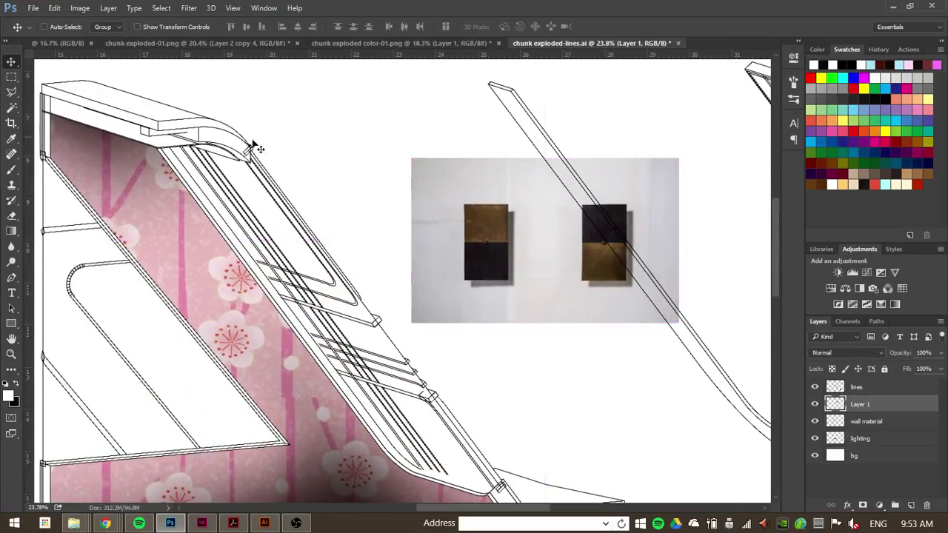
scroll(359, 161, "down", 1)
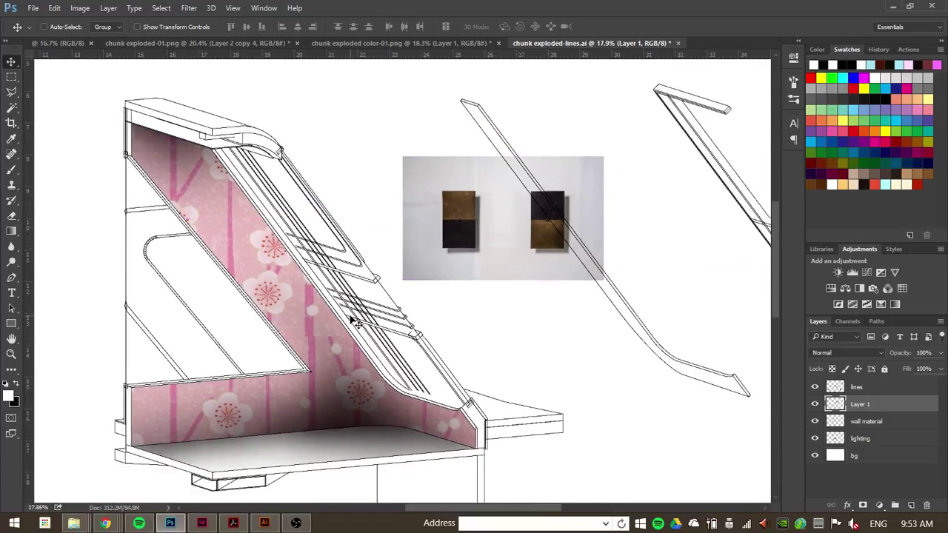
scroll(570, 237, "up", 4)
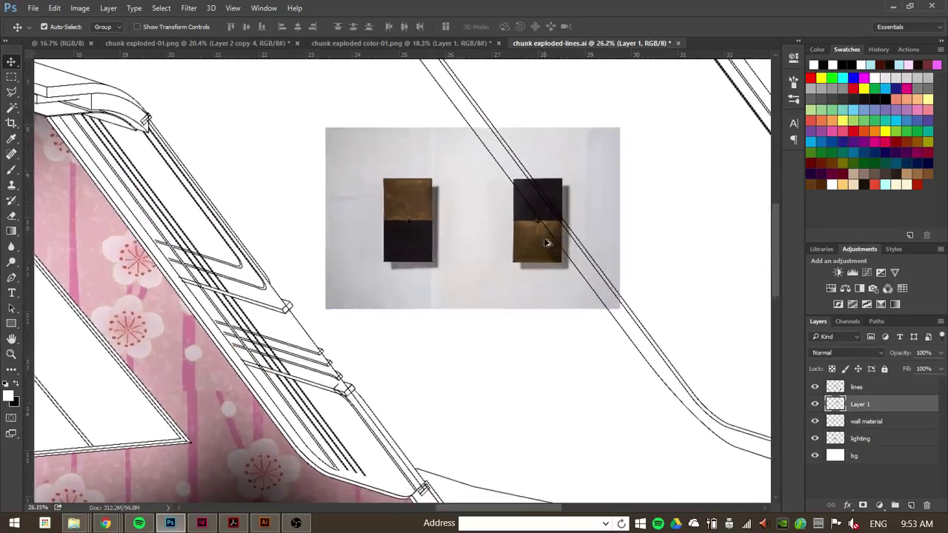
key("m")
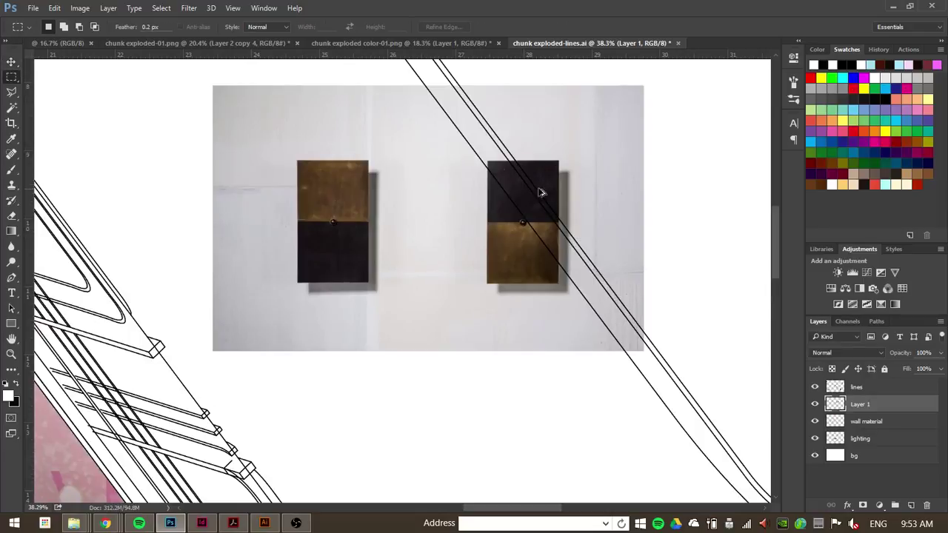
scroll(562, 160, "up", 2)
left_click_drag(562, 156, 458, 336)
right_click(501, 232)
left_click(518, 247)
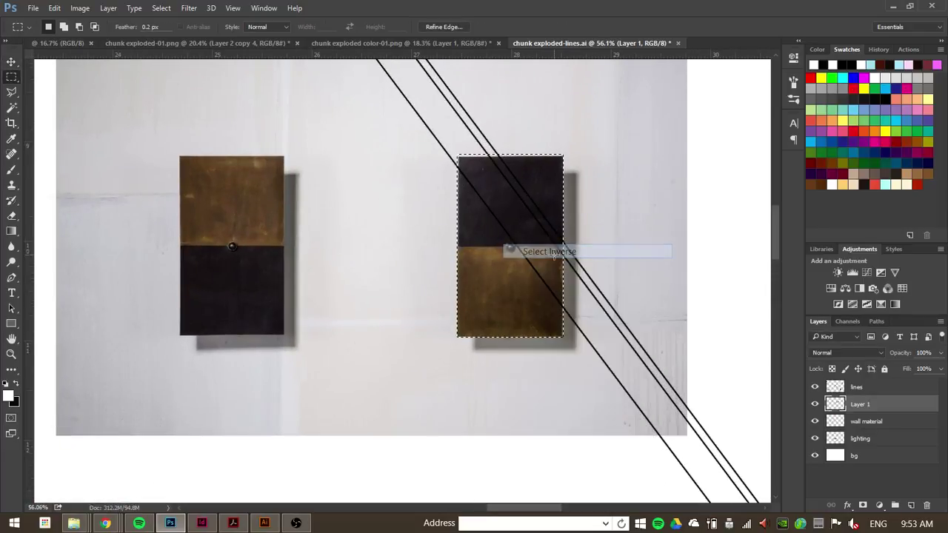
key("Delete")
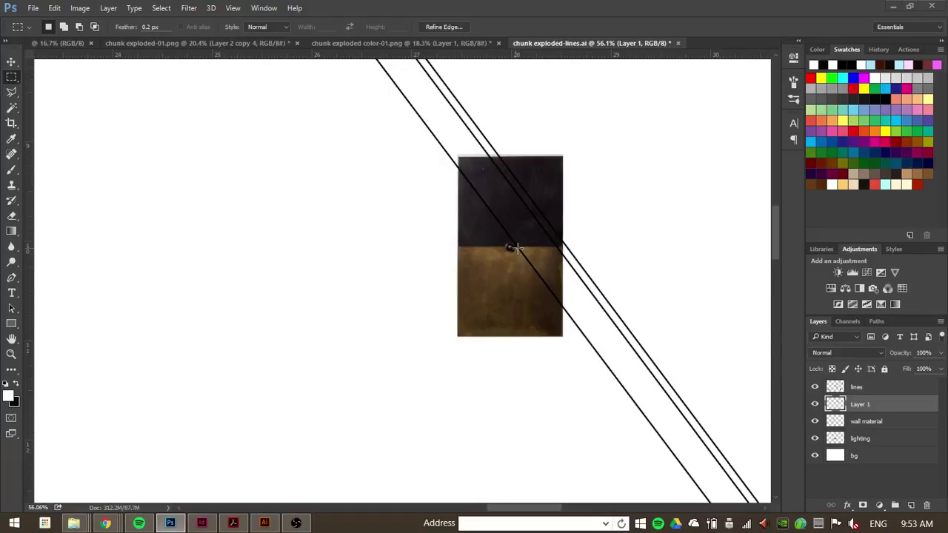
Move the trimmed sconce picture from the empty area onto the sloping pink blossom wall of the chunk.
scroll(607, 184, "down", 3)
key("v")
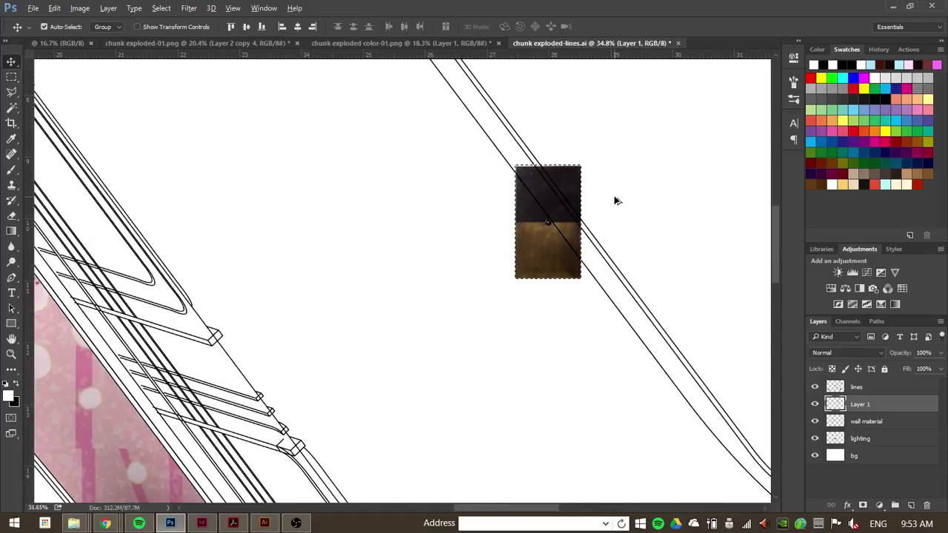
scroll(616, 199, "down", 2)
left_click_drag(560, 212, 285, 272)
scroll(467, 243, "down", 3)
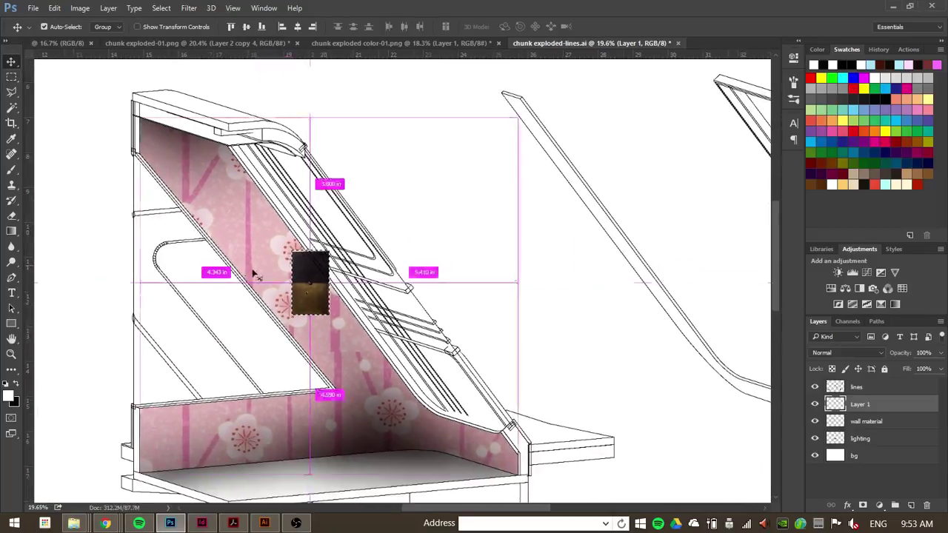
scroll(296, 282, "up", 5)
Clear the selection, rotate the sconce about -37° to follow the sloping wall, centre it on the pink strip and scale it down slightly.
key("ctrl+t")
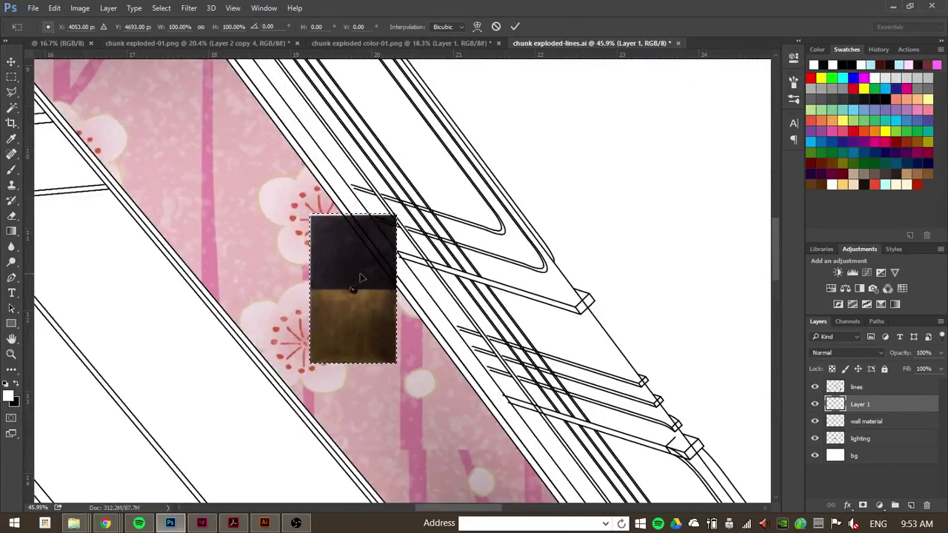
key("Escape")
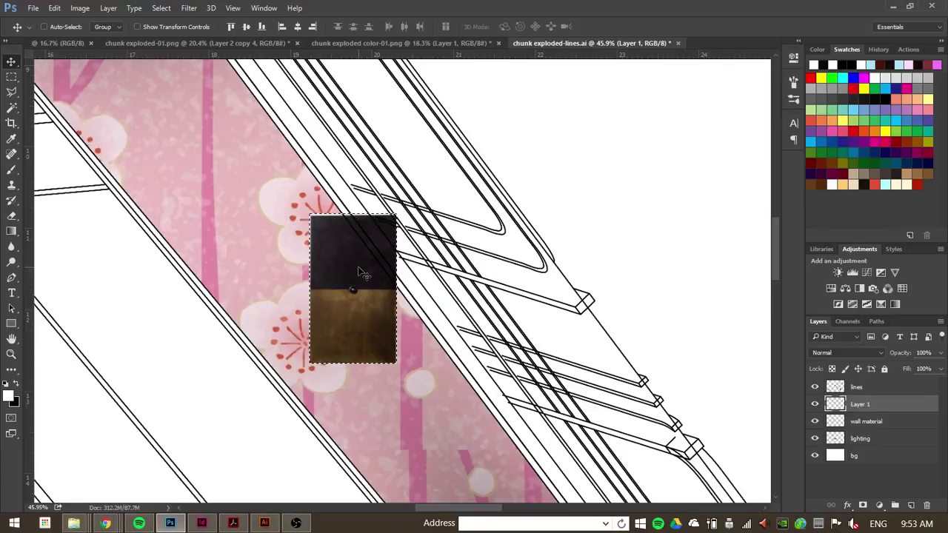
key("m")
left_click(371, 276)
key("ctrl+t")
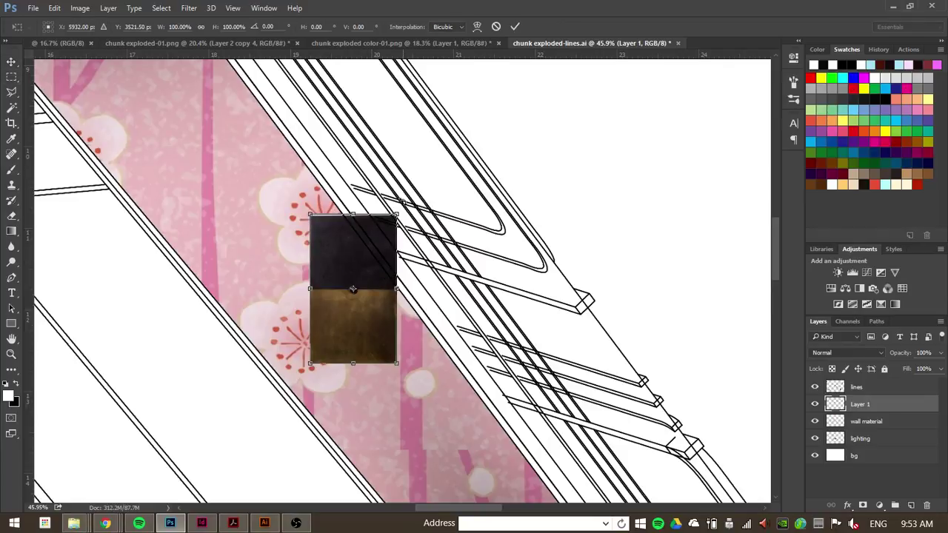
left_click_drag(391, 194, 337, 130)
scroll(510, 274, "down", 3)
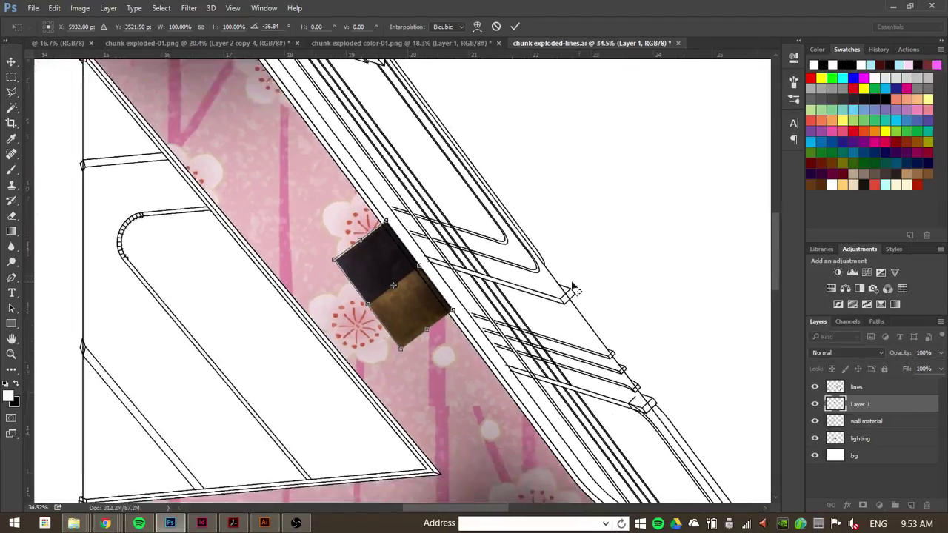
scroll(574, 289, "down", 1)
left_click_drag(435, 283, 395, 256)
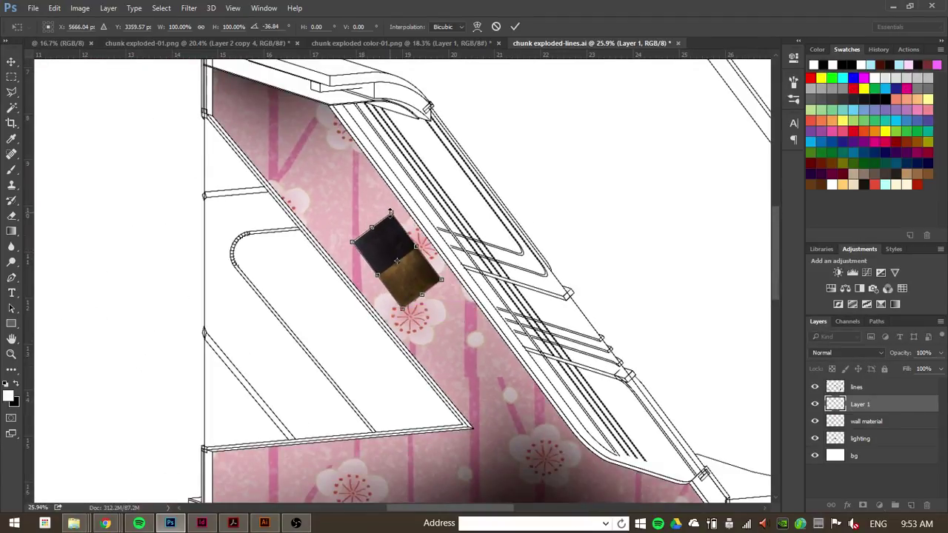
left_click_drag(392, 213, 398, 215)
key("Return")
key("m")
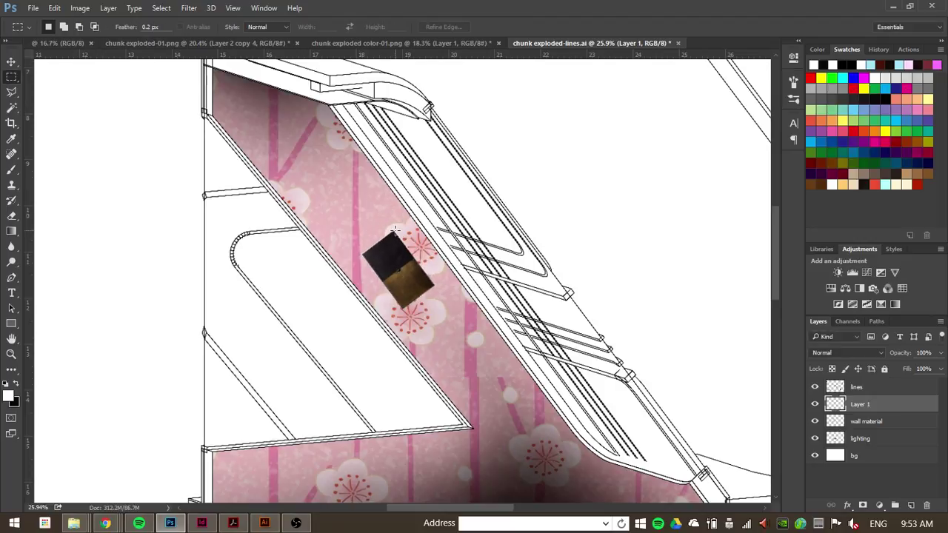
Nudge the rotated sconce slightly, about 0.07 in horizontally, to refine its position on the blossom wall.
scroll(398, 274, "up", 1)
key("v")
left_click_drag(414, 287, 419, 285)
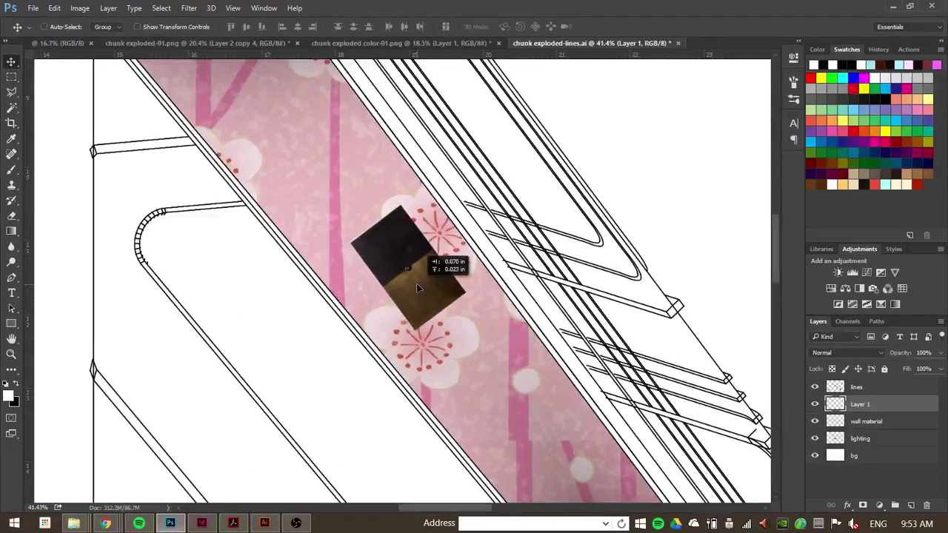
scroll(419, 290, "up", 1)
scroll(420, 291, "up", 1)
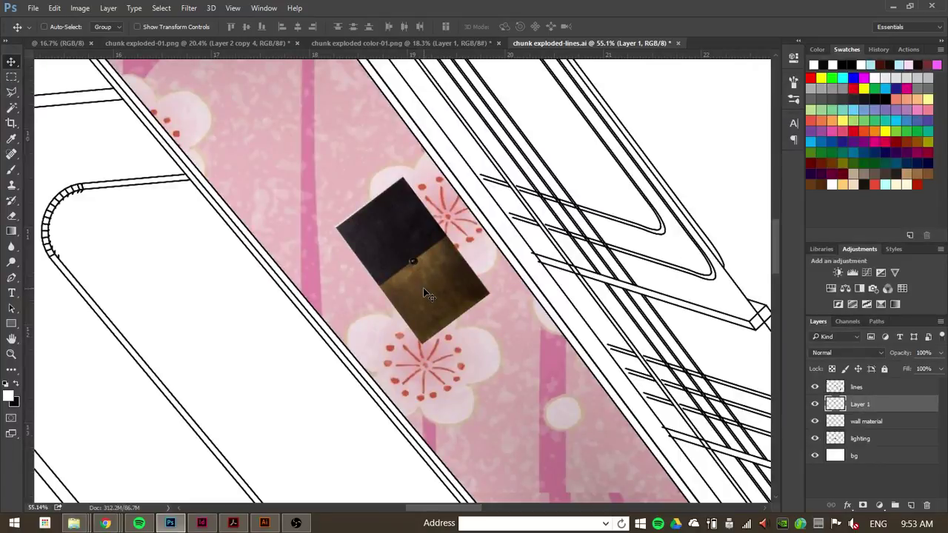
scroll(423, 294, "down", 2)
scroll(453, 294, "up", 1)
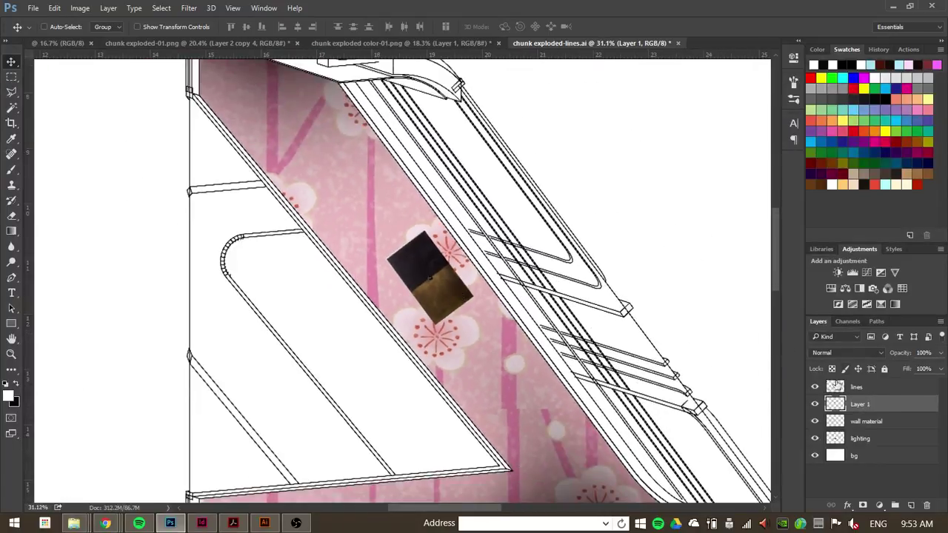
Rename the sconce picture's layer from Layer 1 to "sconce".
double_click(849, 407)
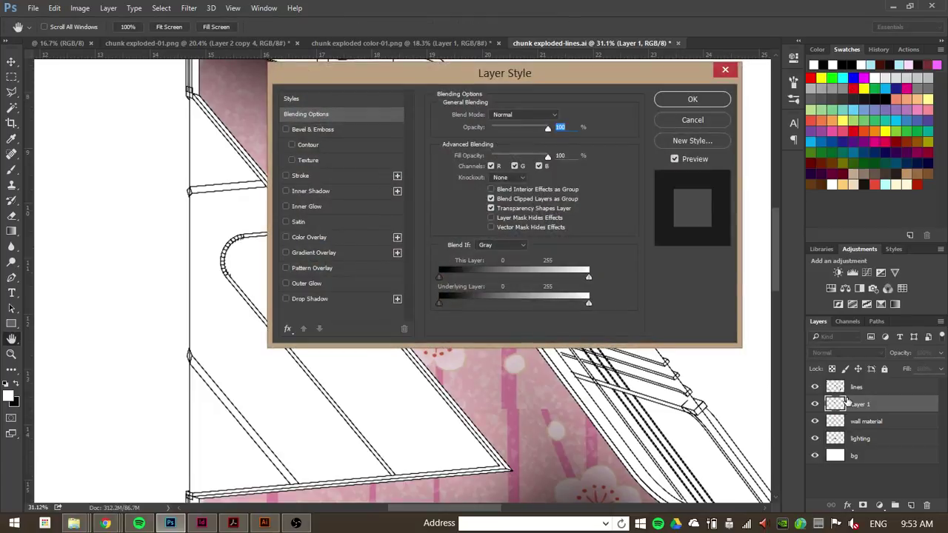
left_click(680, 117)
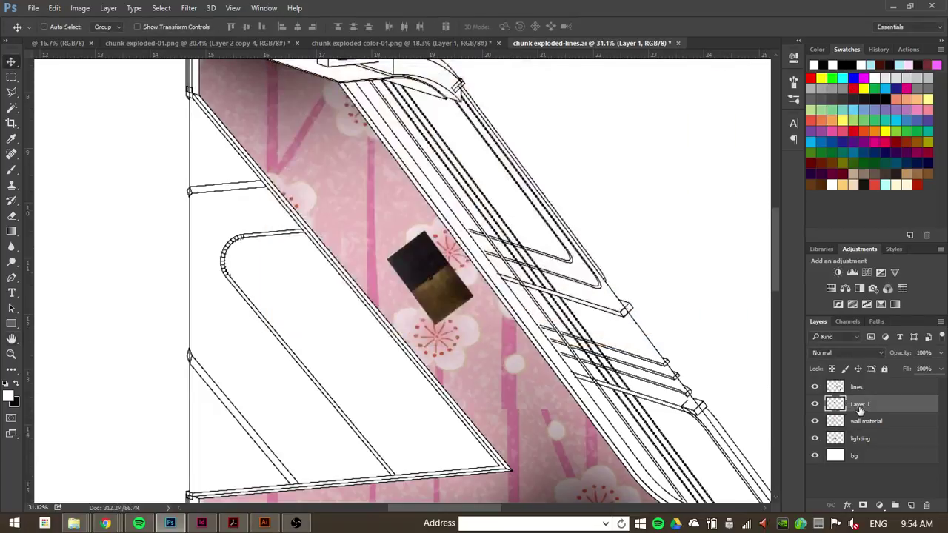
double_click(860, 405)
key("Return")
Create a new layer named "light lines" above the sconce layer.
left_click(941, 323)
left_click(761, 72)
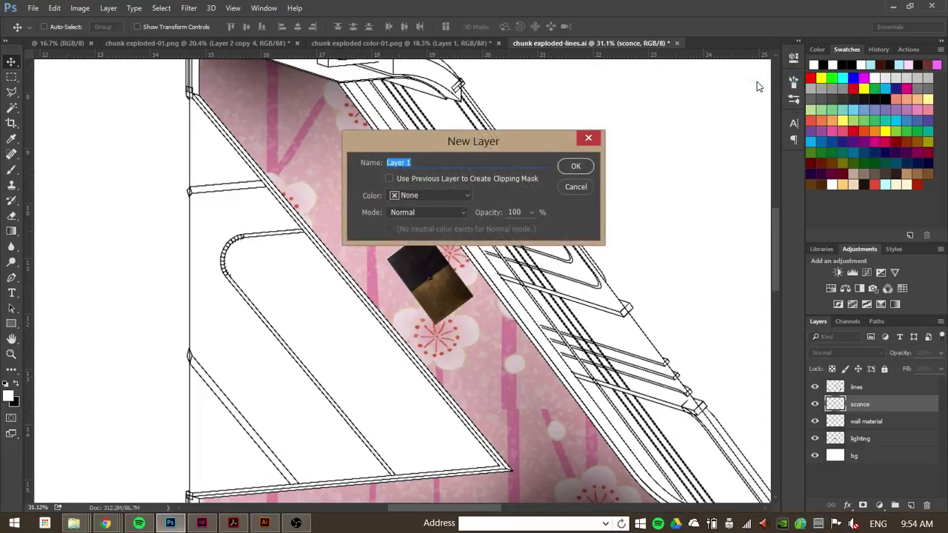
type("light lines")
key("Return")
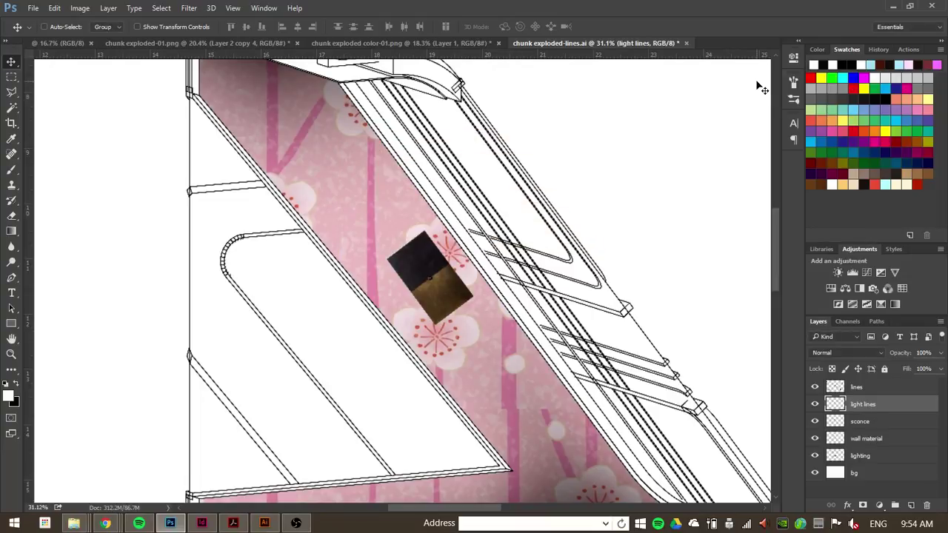
Outline a widening light-beam area with the Polygonal Lasso, from the sconce's upper edge to the top of the pink wall.
scroll(487, 256, "down", 1)
scroll(486, 256, "up", 1)
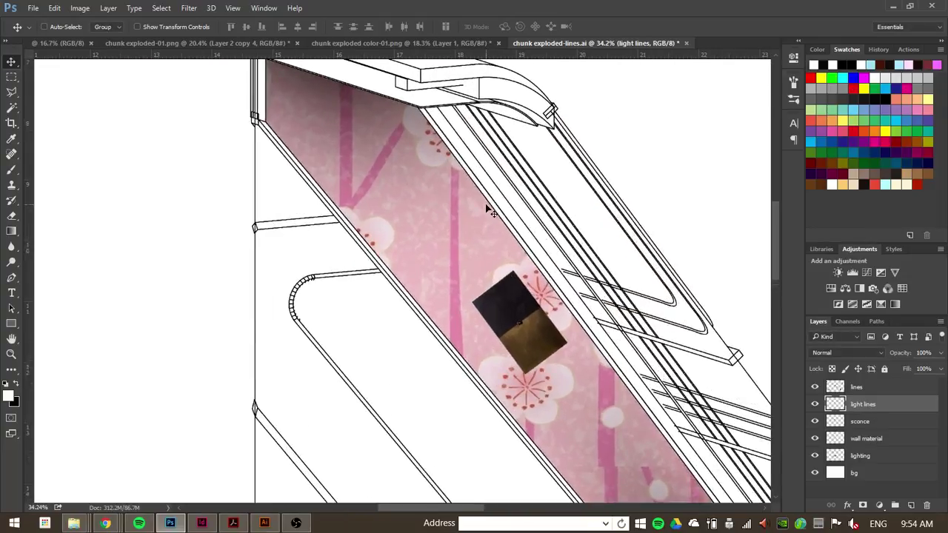
key("l")
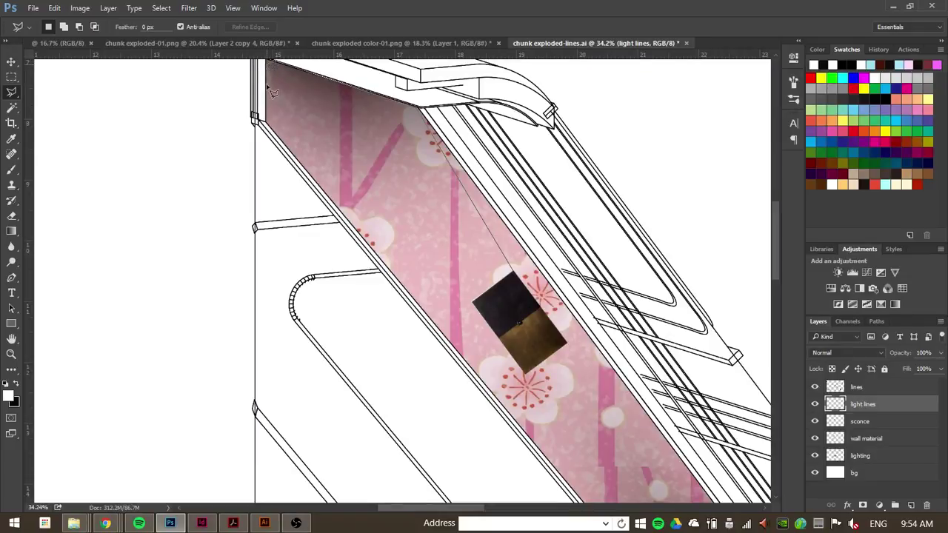
left_click(297, 160)
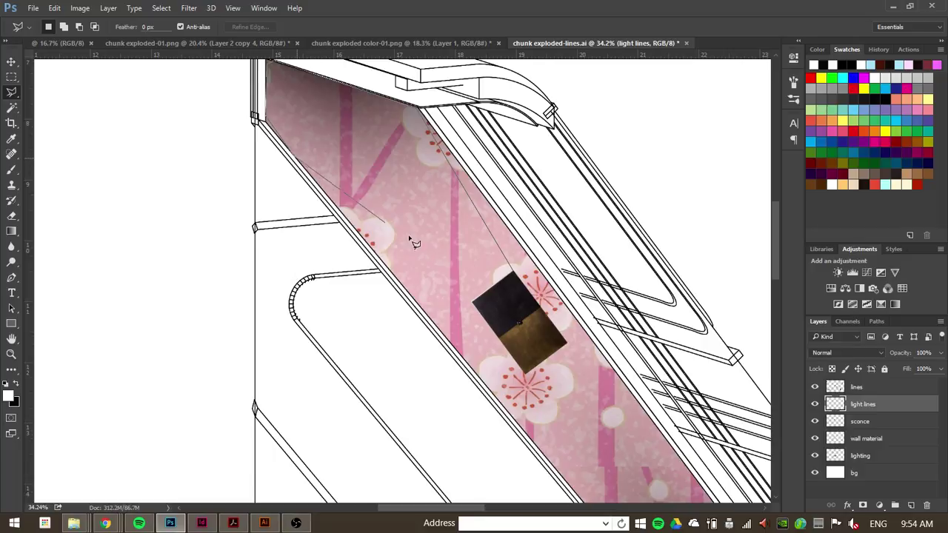
double_click(478, 308)
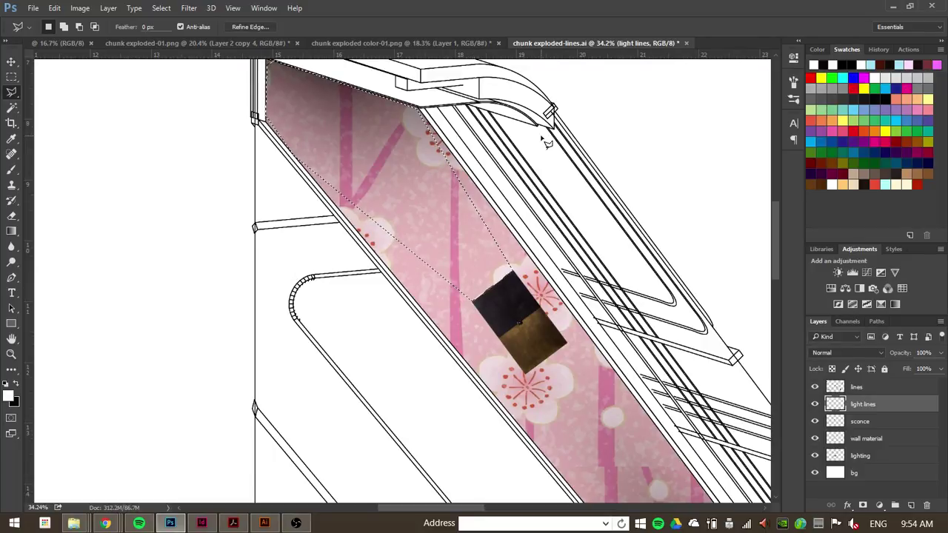
Choose the Brush tool and set the foreground colour to light blue #86e1ff.
key("b")
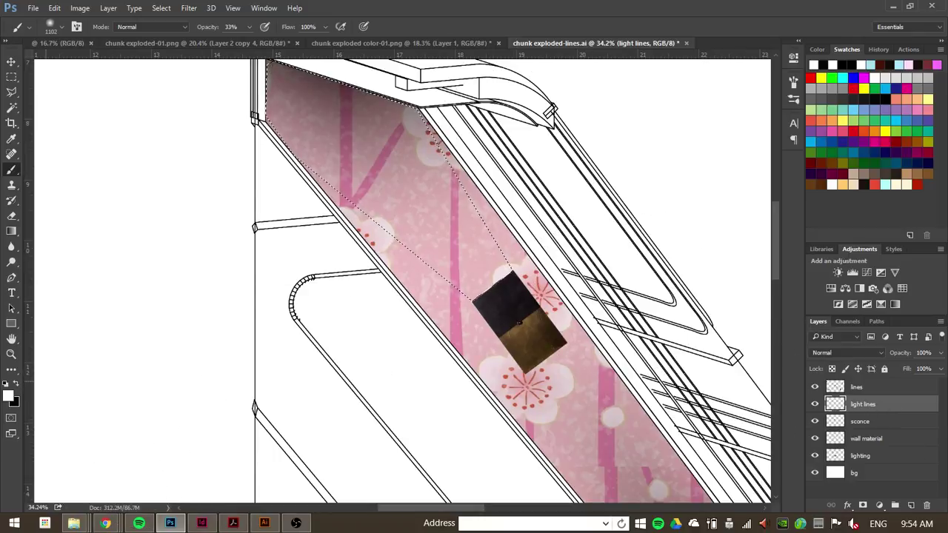
left_click(8, 397)
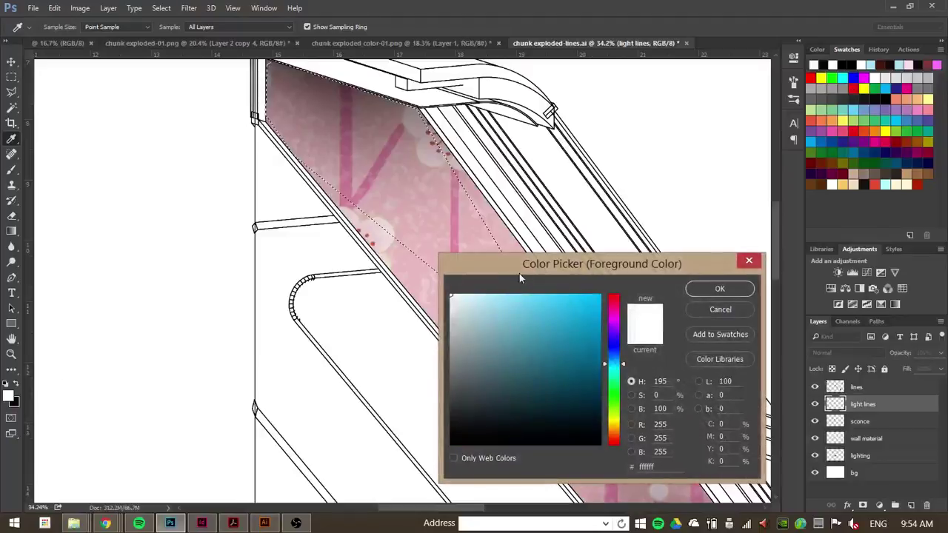
left_click_drag(400, 273, 145, 265)
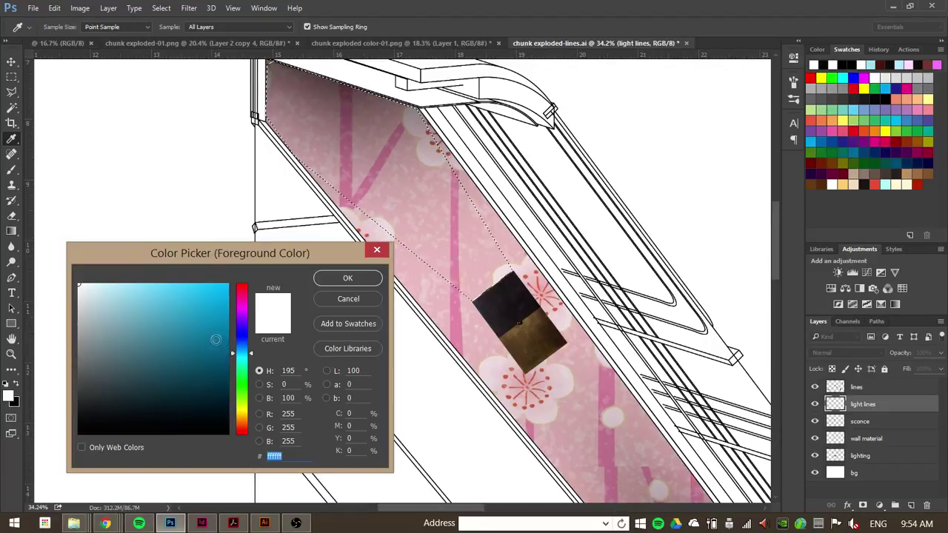
mouse_move(209, 305)
left_mouse_down()
mouse_move(201, 282)
mouse_move(161, 274)
mouse_move(229, 268)
left_mouse_up()
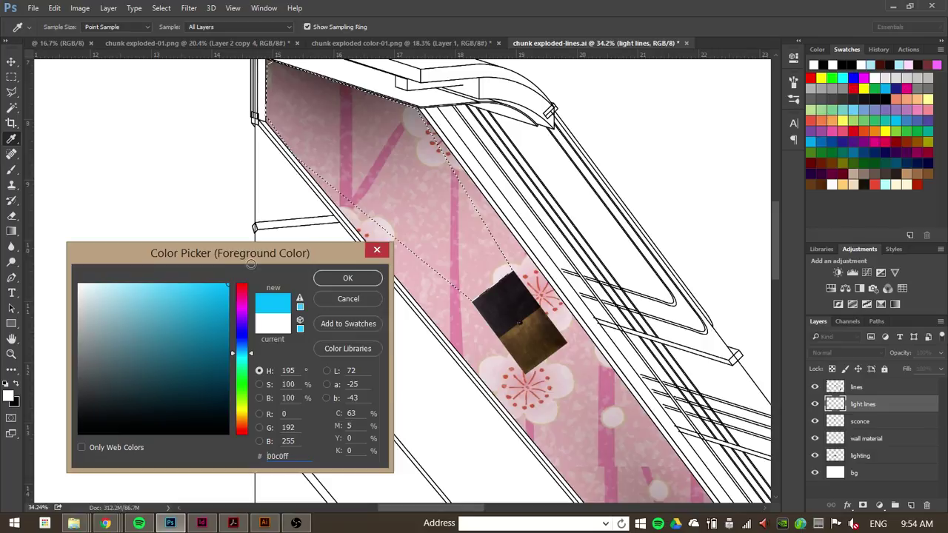
mouse_move(220, 254)
left_mouse_down()
mouse_move(169, 263)
mouse_move(226, 308)
mouse_move(209, 365)
mouse_move(194, 367)
mouse_move(153, 330)
mouse_move(169, 380)
mouse_move(208, 380)
mouse_move(192, 326)
mouse_move(136, 279)
mouse_move(150, 275)
left_mouse_up()
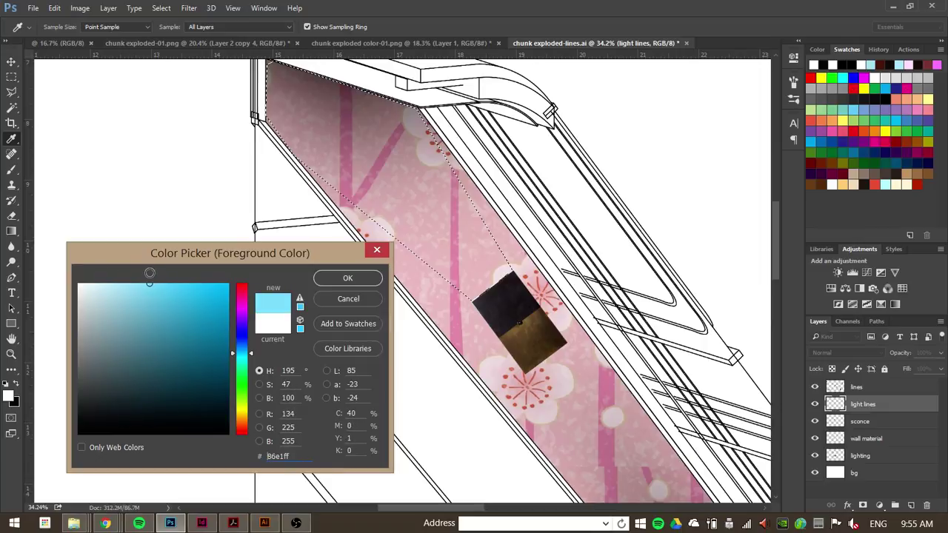
left_click(346, 279)
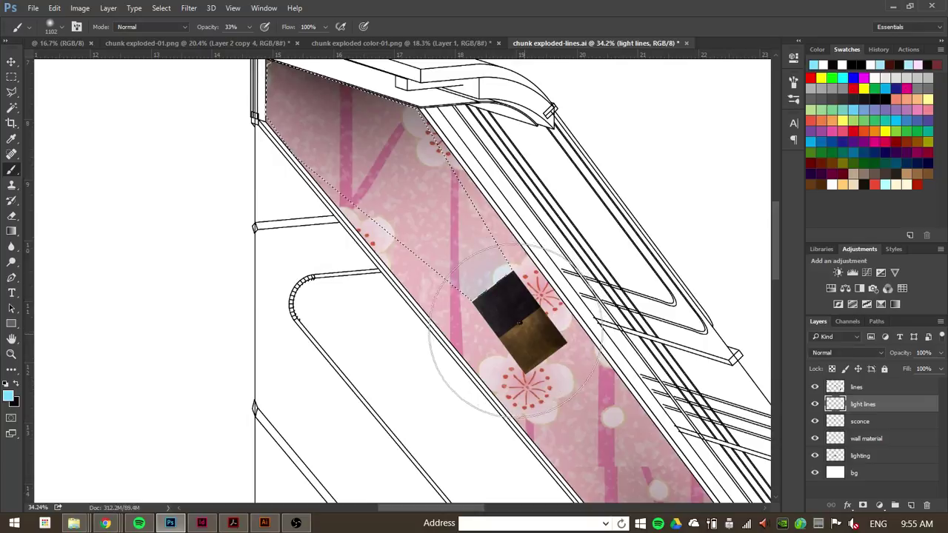
Brush a soft light-blue glow at 33% opacity into the selected beam above the sconce, strongest near the fixture, and deselect it.
left_click_drag(529, 350, 549, 348)
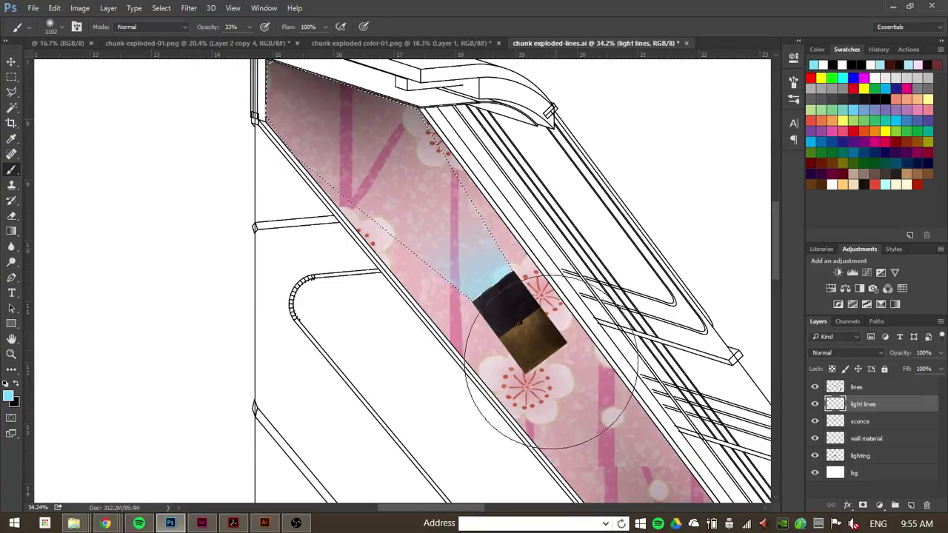
mouse_move(518, 393)
left_mouse_down()
mouse_move(475, 310)
mouse_move(508, 391)
mouse_move(423, 275)
mouse_move(497, 307)
mouse_move(363, 212)
mouse_move(403, 212)
mouse_move(529, 360)
left_mouse_up()
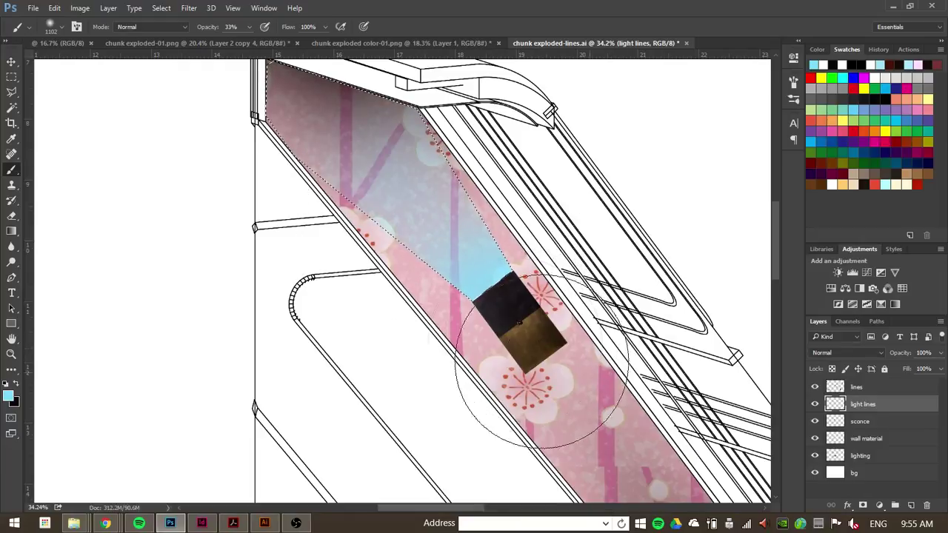
left_click(12, 78)
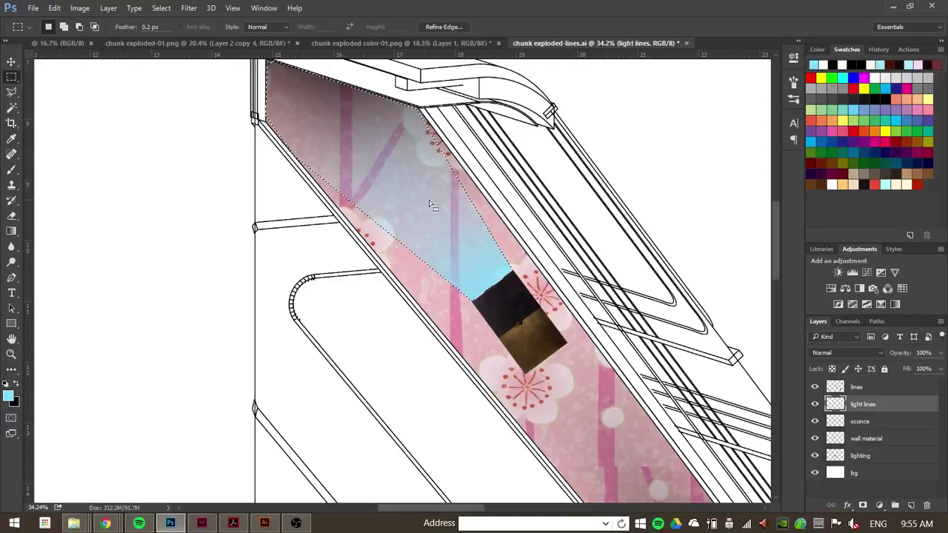
left_click(472, 262)
scroll(476, 223, "down", 2)
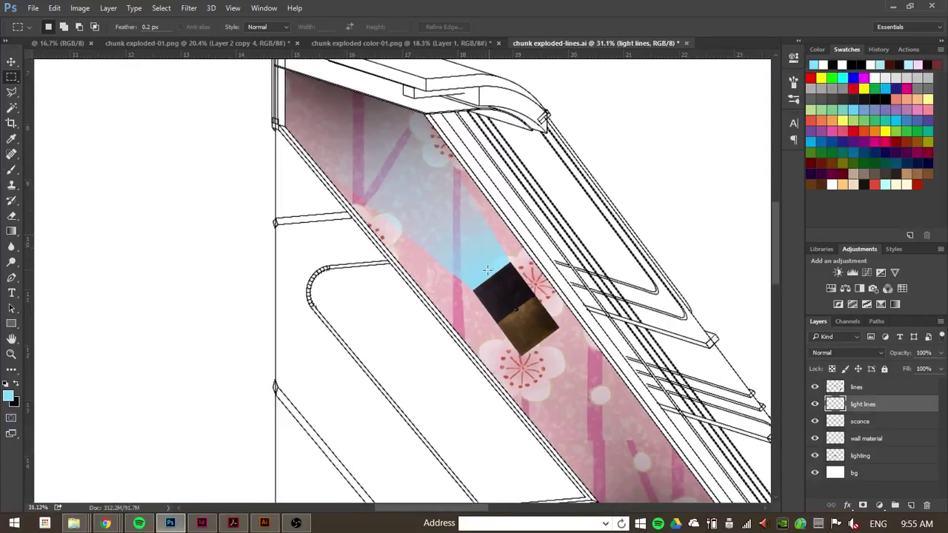
Outline a widening light-beam area below the sconce with the Polygonal Lasso, down to the dark wall corner, and activate the Brush tool.
scroll(444, 210, "up", 3)
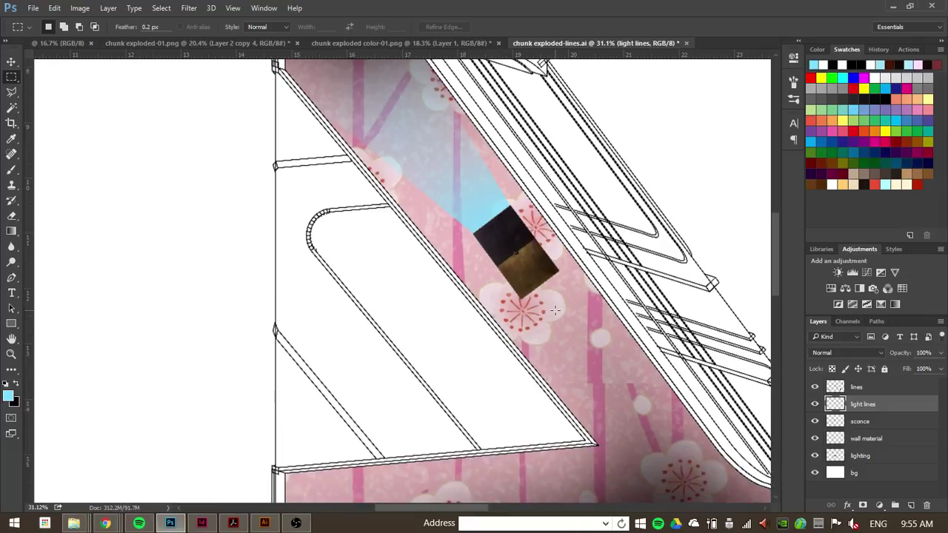
key("l")
left_click(560, 273)
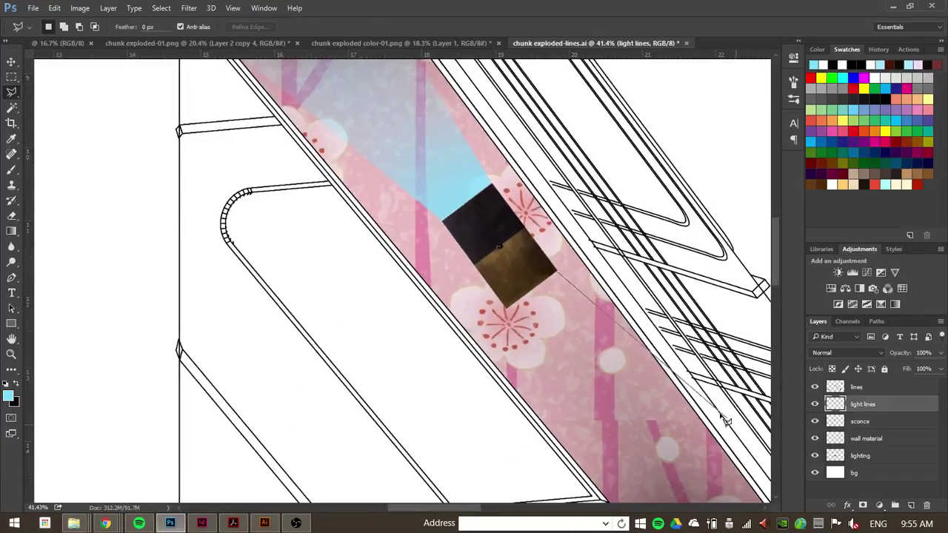
scroll(730, 498, "down", 3)
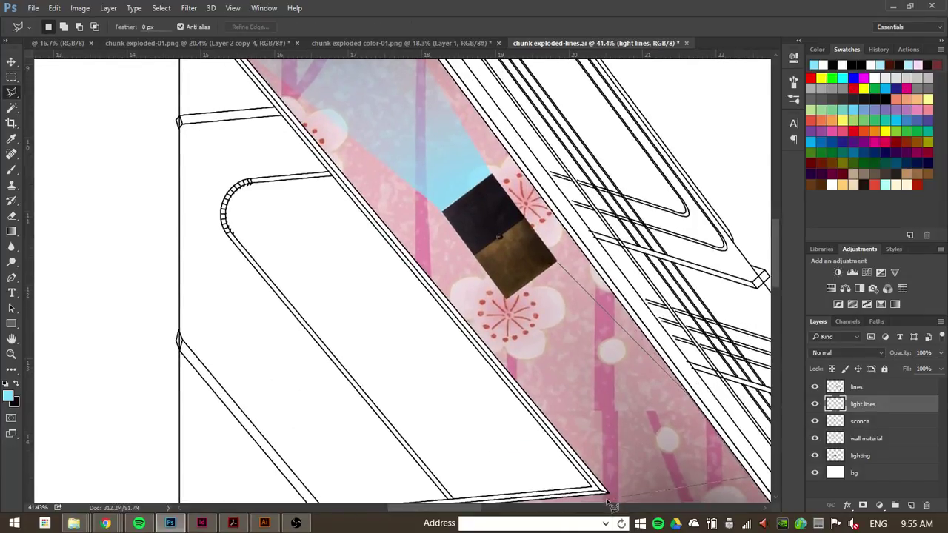
left_click(722, 450)
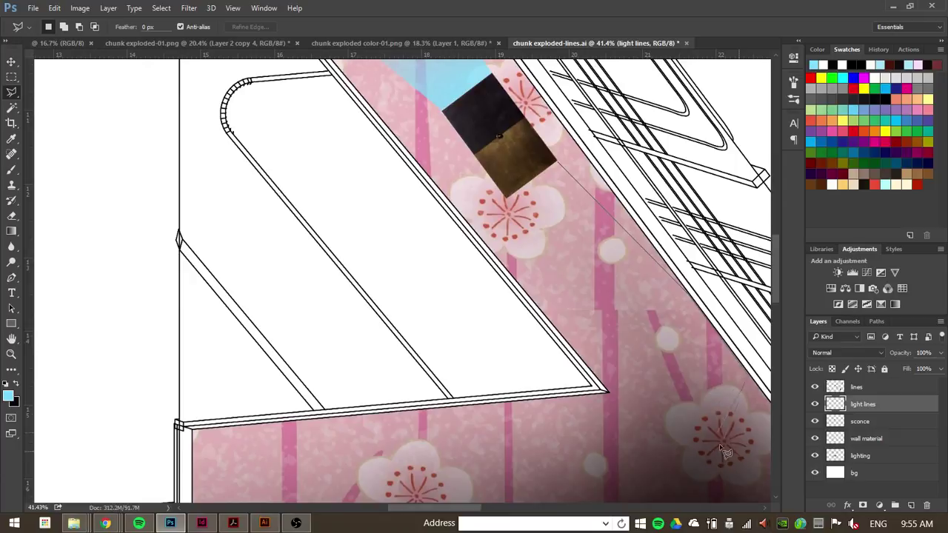
left_click(605, 389)
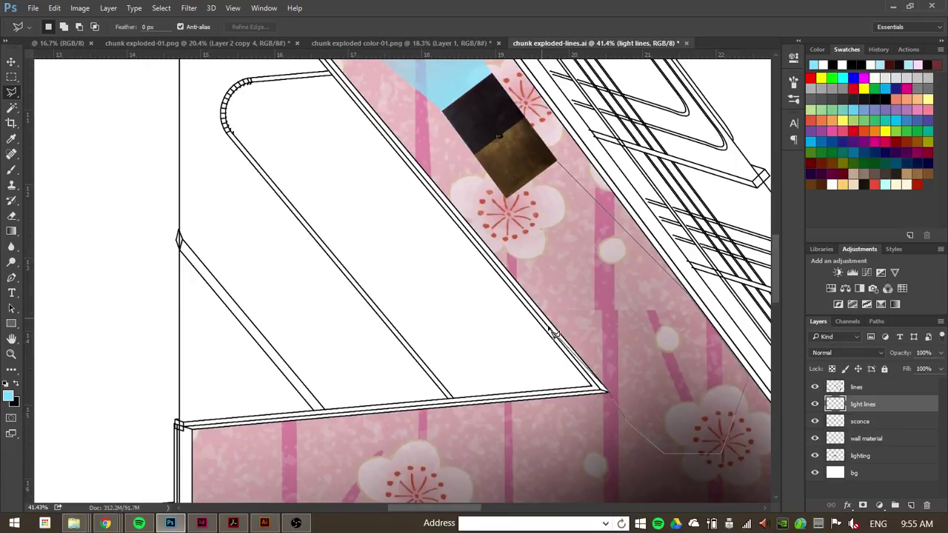
left_click(511, 204)
key("b")
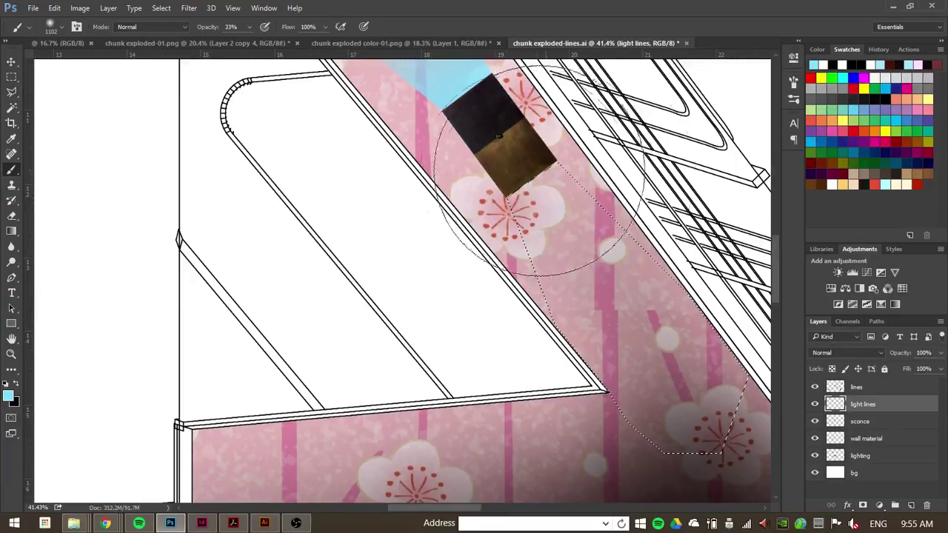
Brush a soft light-blue glow at 33% opacity into the selected beam below the sconce, strongest near the fixture, and deselect it.
mouse_move(503, 250)
left_mouse_down()
mouse_move(682, 411)
mouse_move(575, 318)
mouse_move(634, 308)
mouse_move(541, 265)
mouse_move(590, 296)
mouse_move(536, 271)
mouse_move(497, 211)
left_mouse_up()
scroll(480, 352, "down", 2)
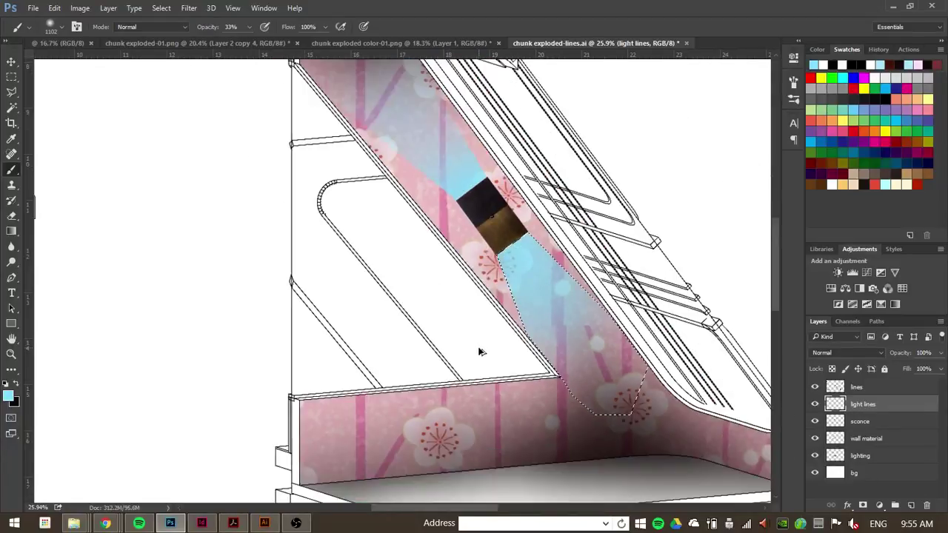
left_click(12, 77)
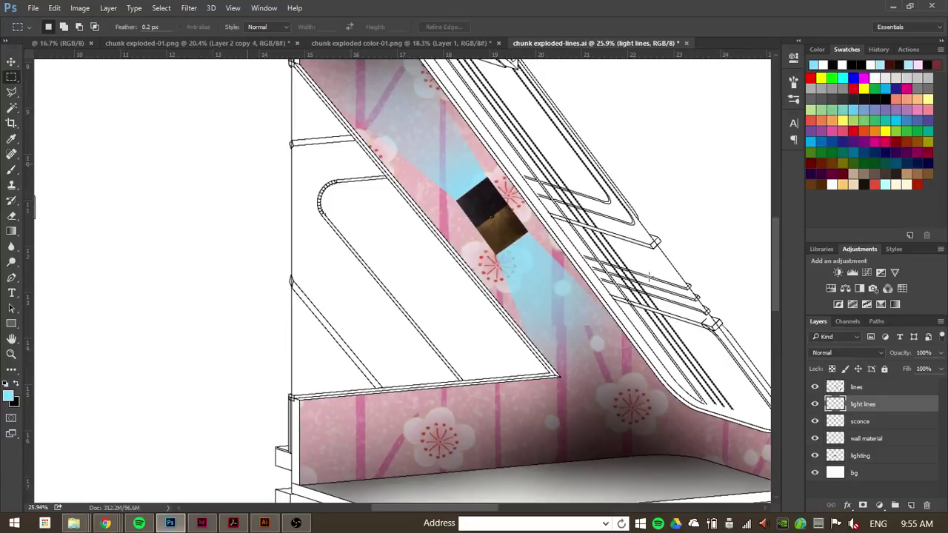
Soften the beam edges on the light lines layer with a Gaussian Blur of 8.6 pixels radius.
scroll(685, 323, "up", 1)
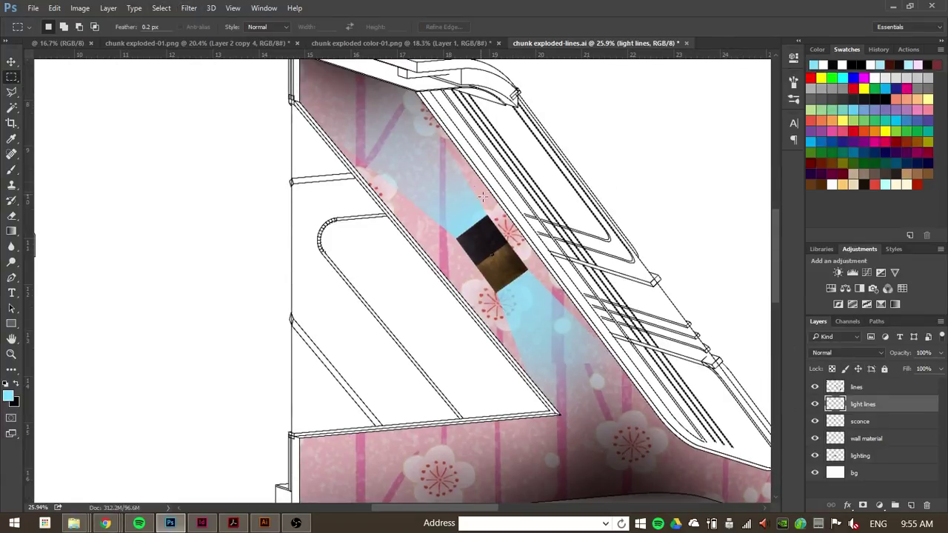
scroll(478, 216, "up", 4)
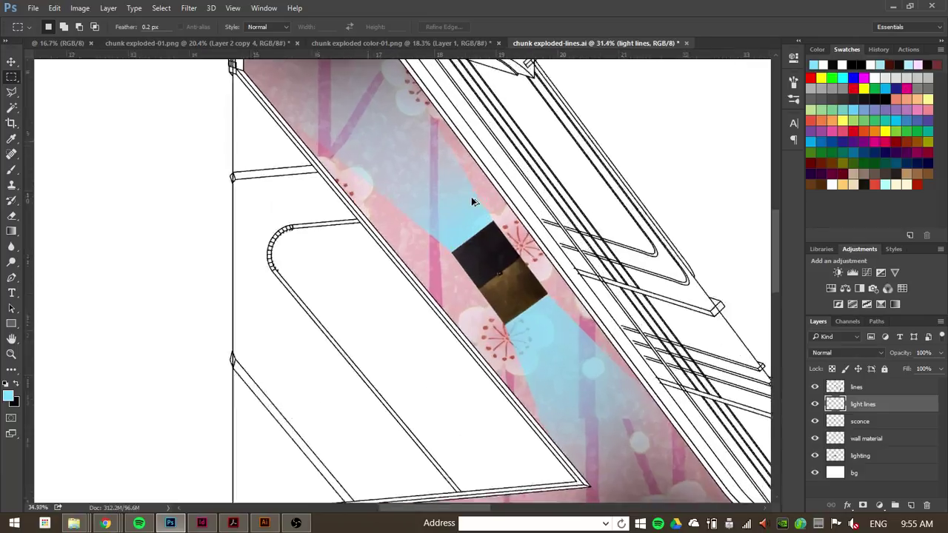
scroll(451, 276, "down", 3)
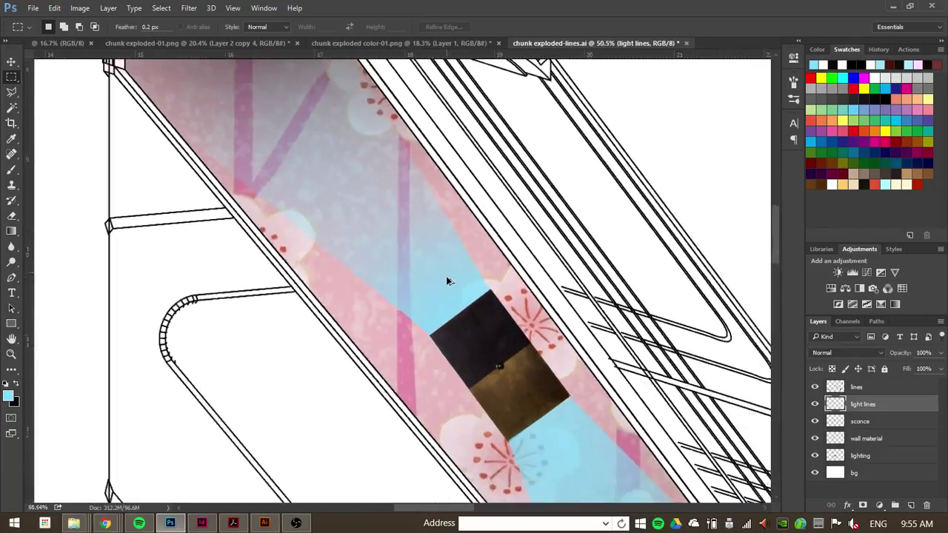
left_click(188, 9)
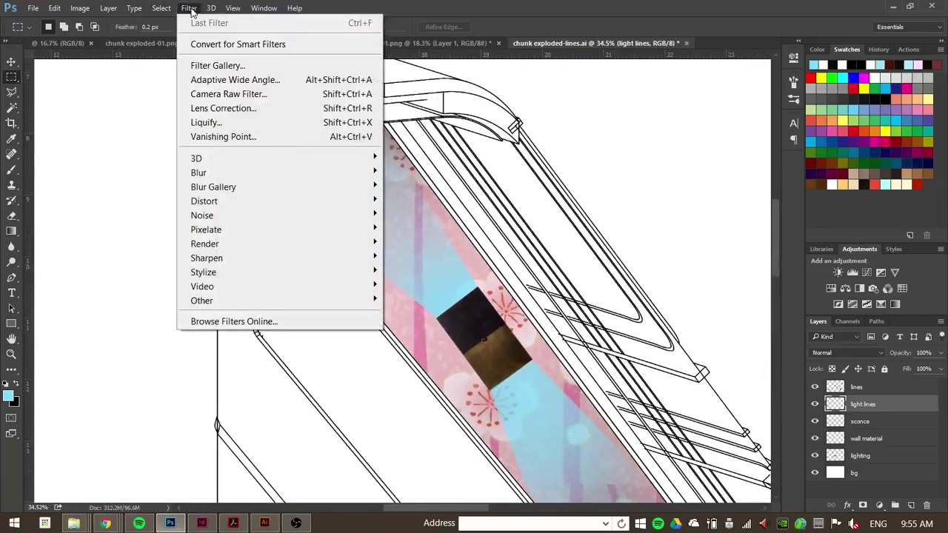
mouse_move(222, 161)
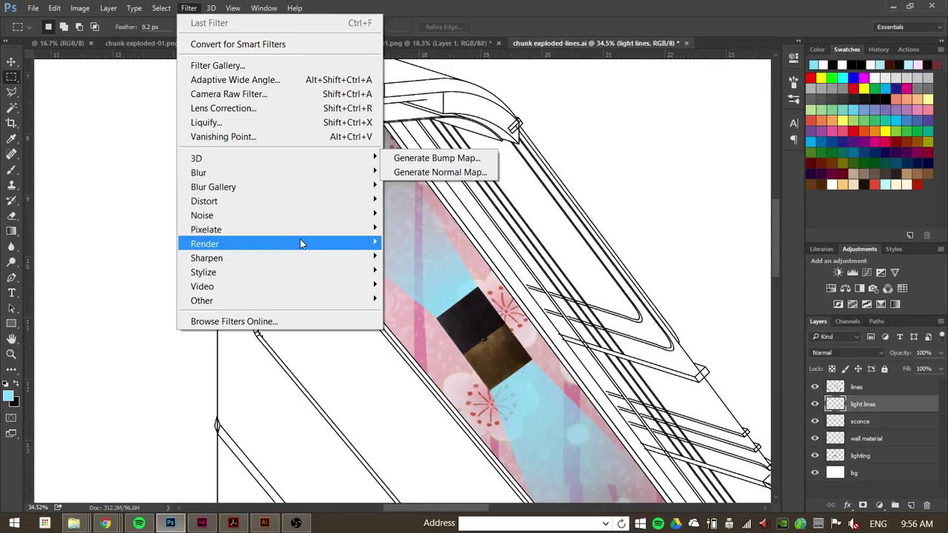
mouse_move(348, 245)
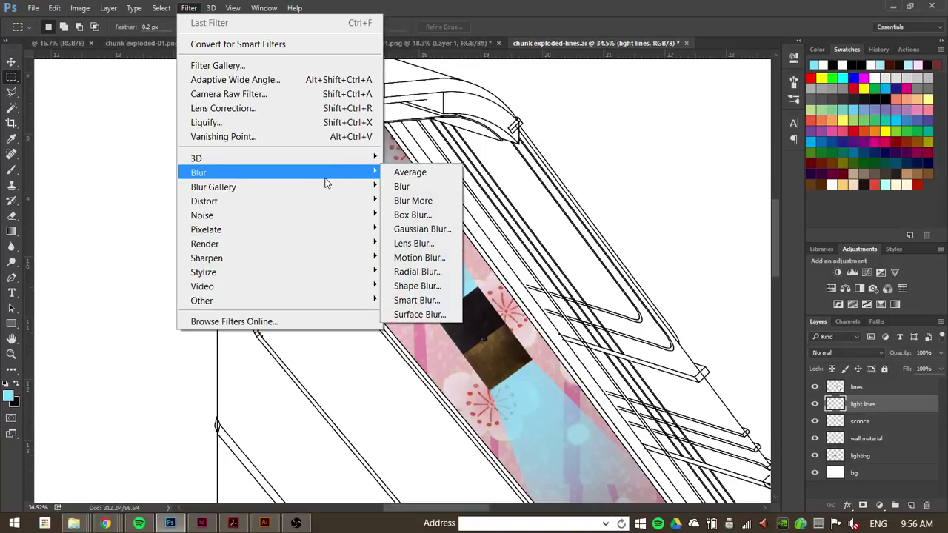
mouse_move(356, 178)
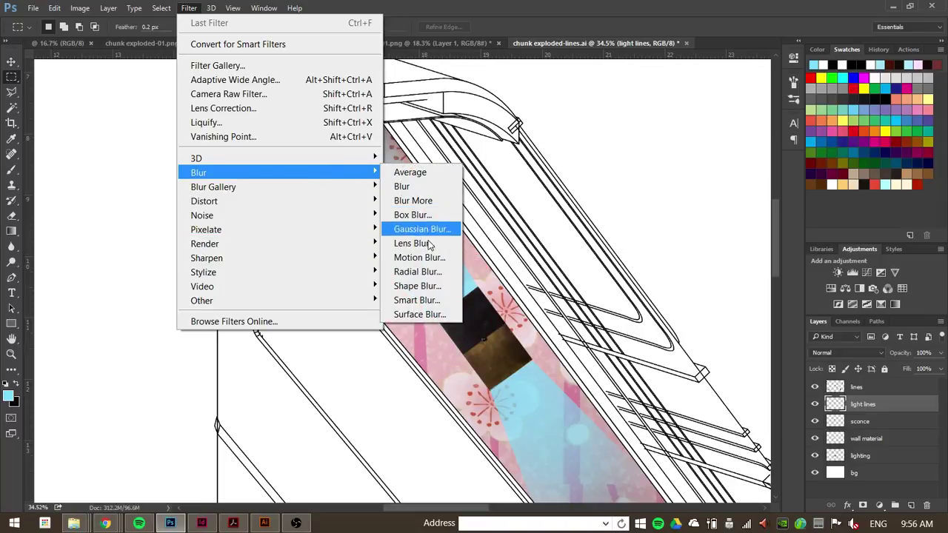
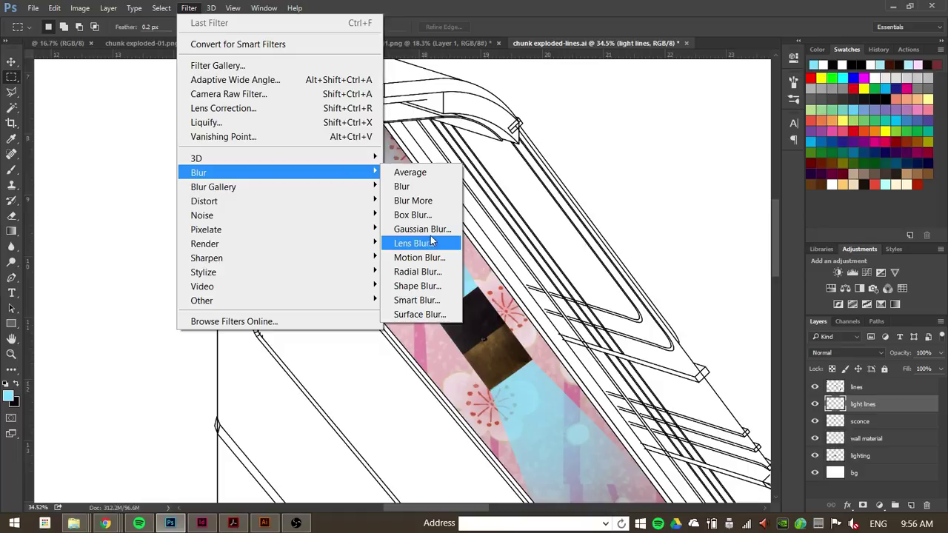
left_click(431, 236)
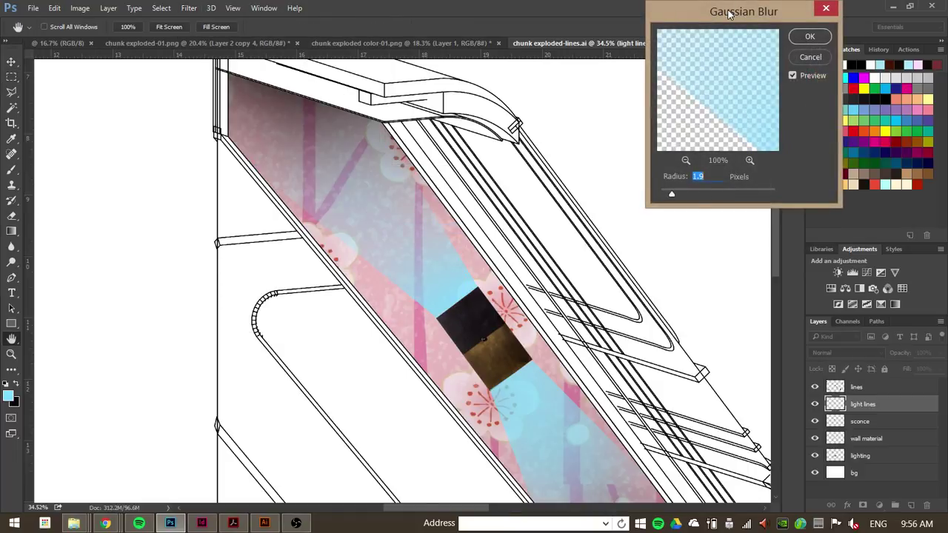
mouse_move(667, 226)
left_mouse_down()
mouse_move(684, 226)
mouse_move(676, 230)
left_mouse_up()
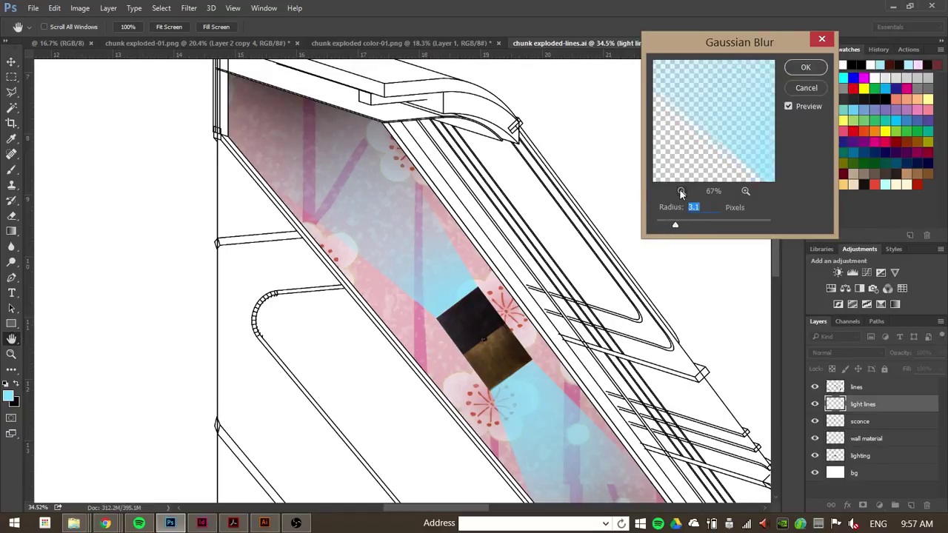
left_click(680, 192)
left_click_drag(674, 224, 699, 232)
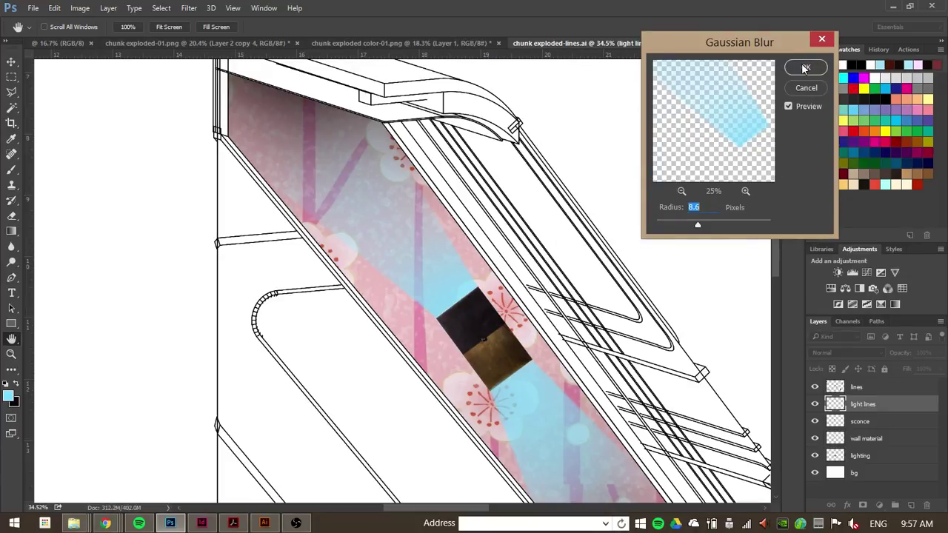
left_click(806, 68)
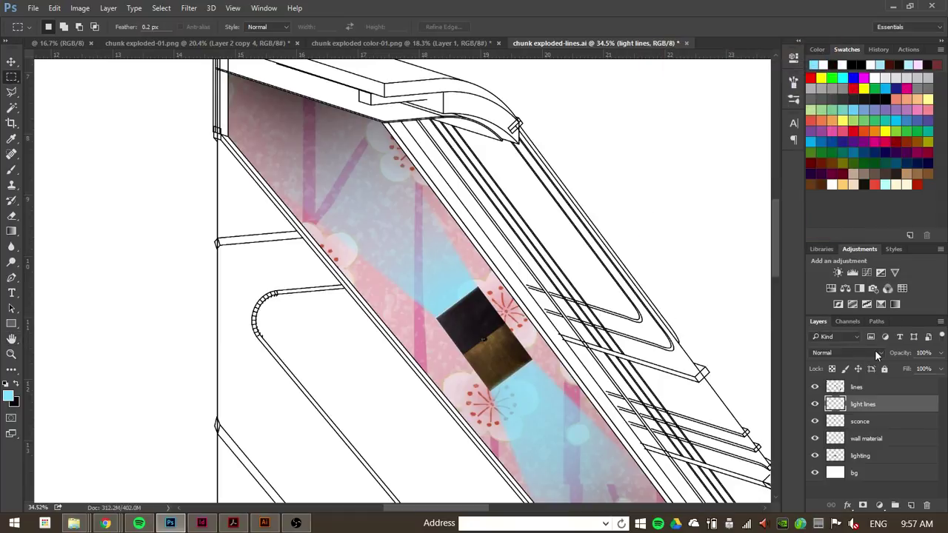
Try blend modes on the light lines layer, starting with Overlay, and settle on Hard Light.
left_click(851, 352)
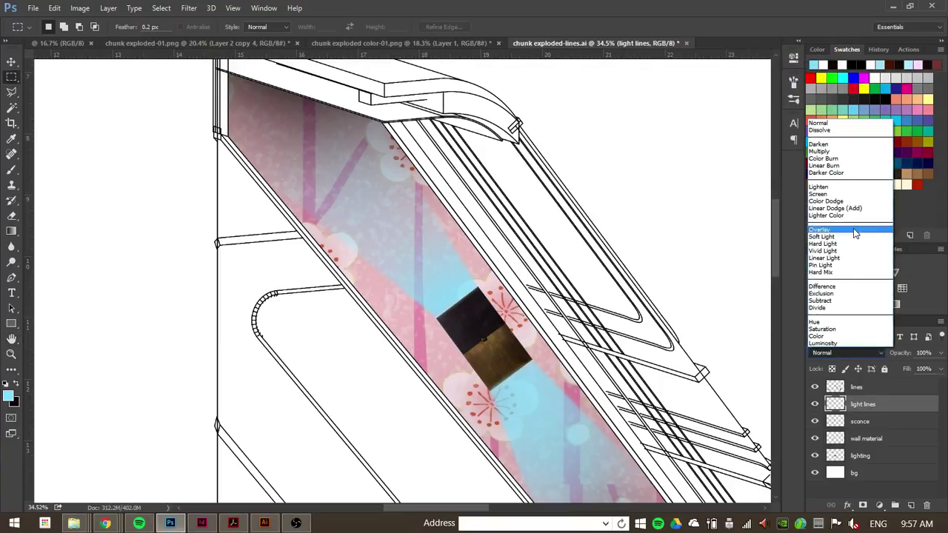
left_click(853, 231)
key("Down")
key("Up")
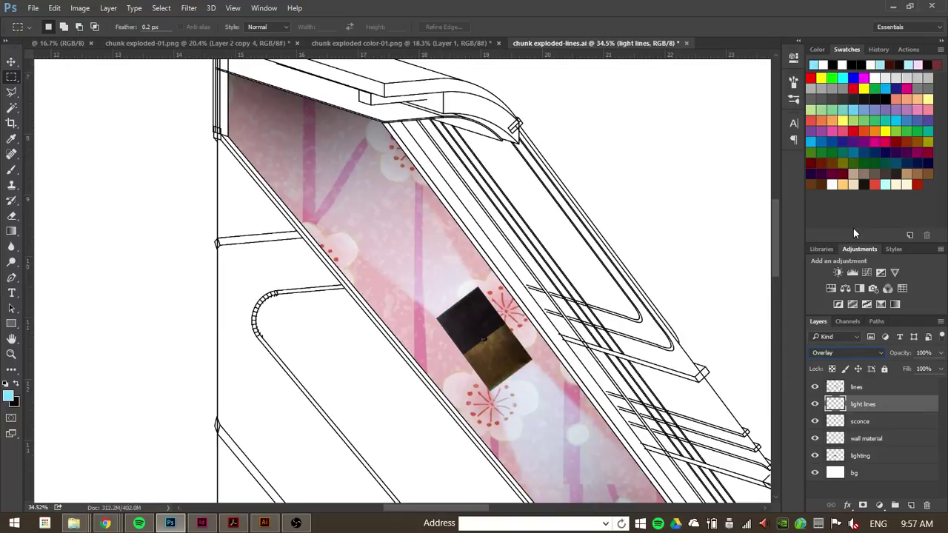
key("Down")
key("Down")
key("Down")
key("Up")
scroll(400, 178, "down", 1)
scroll(415, 215, "down", 1)
scroll(363, 170, "down", 2)
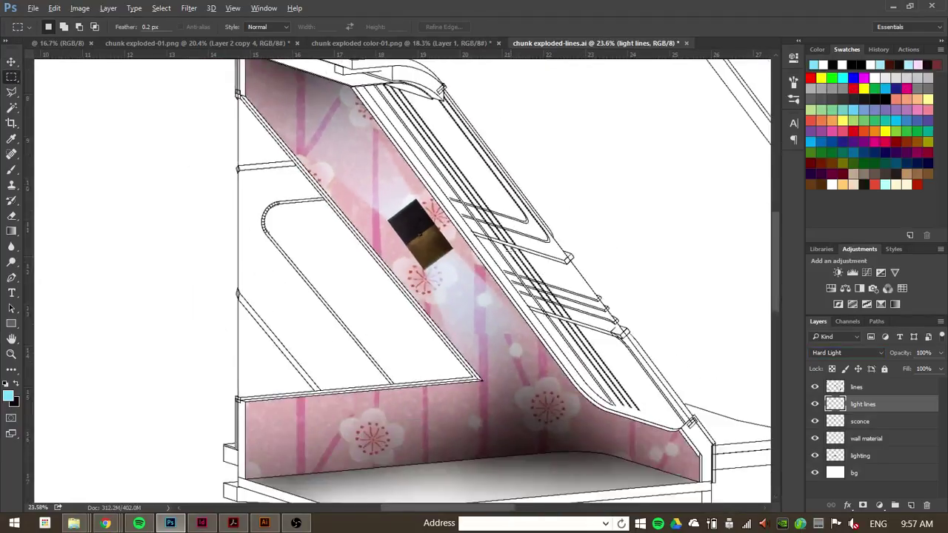
Duplicate the sconce layer and move the copy clear of the original, to its lower left across the pink wall's edge.
scroll(408, 244, "up", 3)
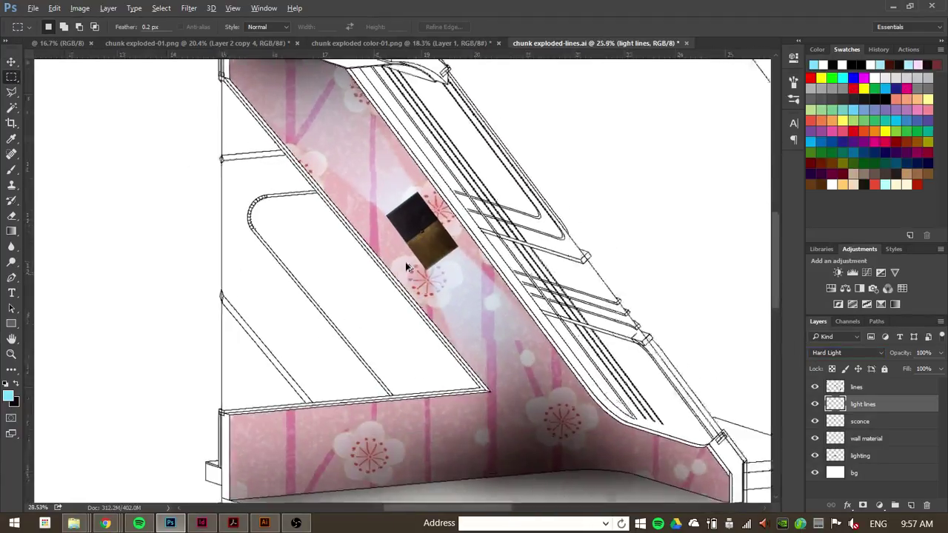
left_click(876, 423)
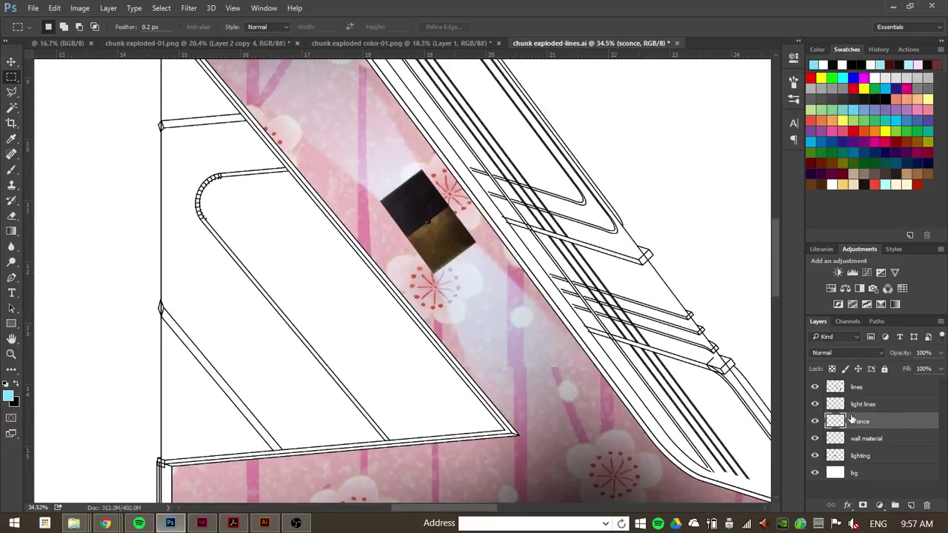
key("ctrl+j")
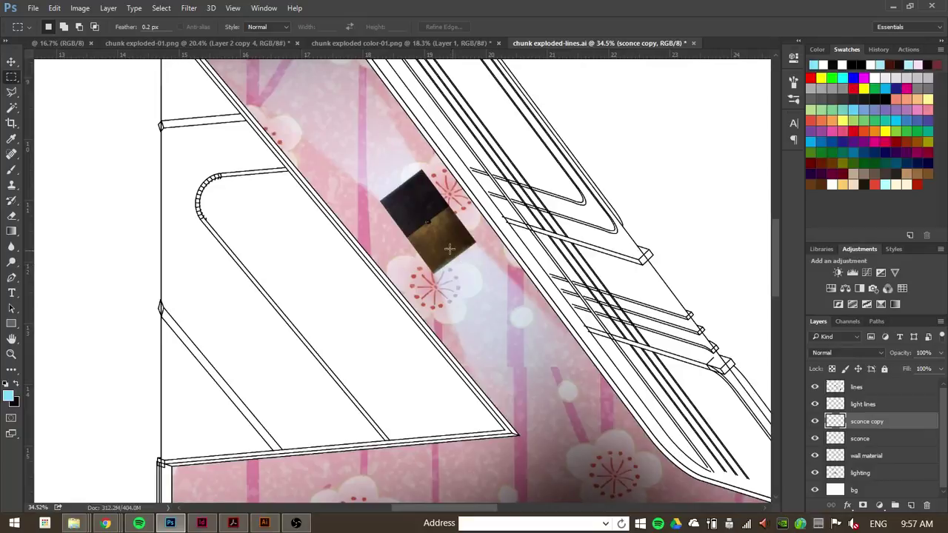
key("v")
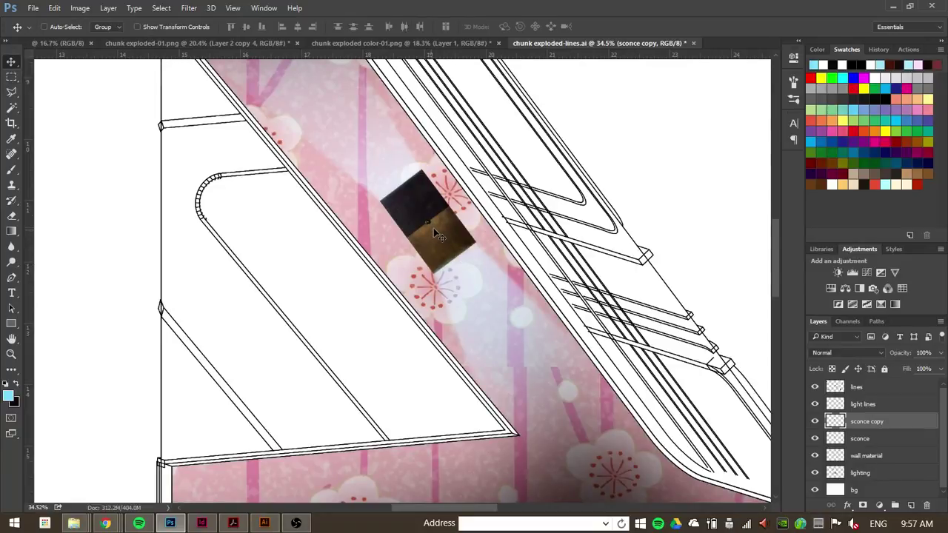
mouse_move(439, 231)
left_mouse_down()
mouse_move(408, 241)
mouse_move(416, 251)
mouse_move(444, 216)
mouse_move(442, 226)
left_mouse_up()
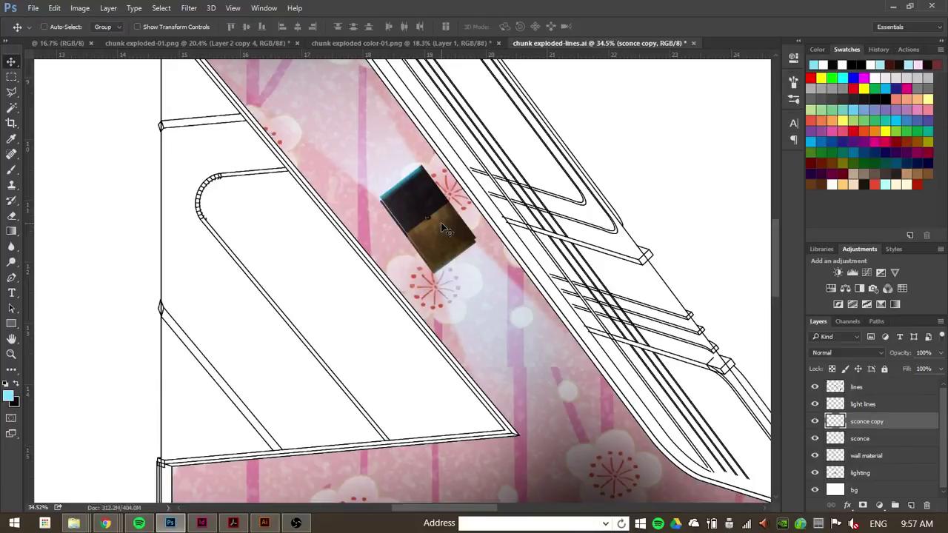
mouse_move(442, 224)
left_mouse_down()
mouse_move(426, 247)
mouse_move(426, 227)
left_mouse_up()
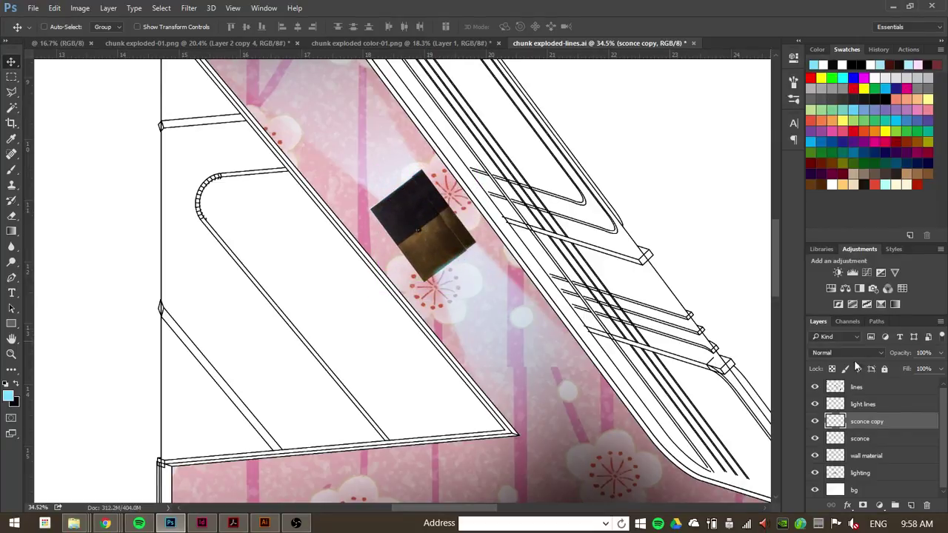
left_click_drag(419, 227, 334, 265, "alt")
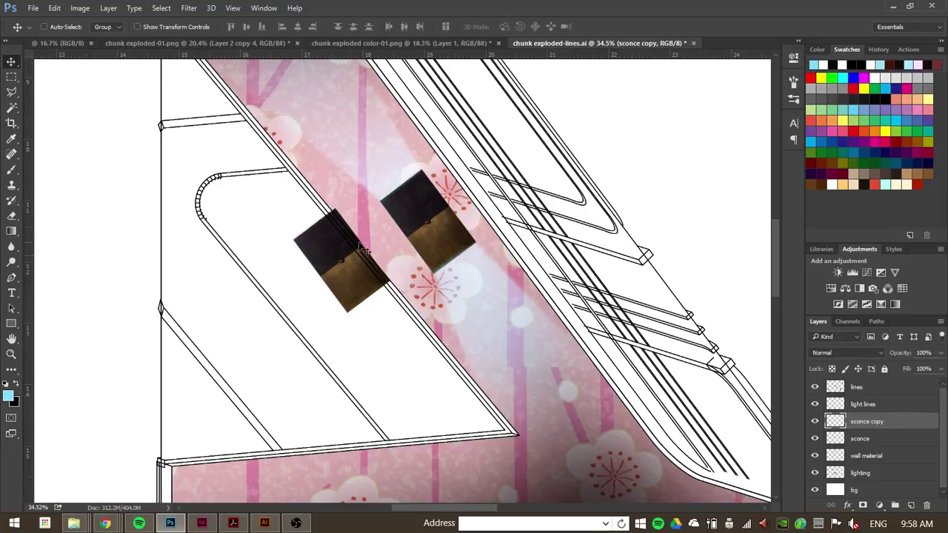
Desaturate the sconce copy and turn it solid black using Levels with the black input level at 253.
key("ctrl")
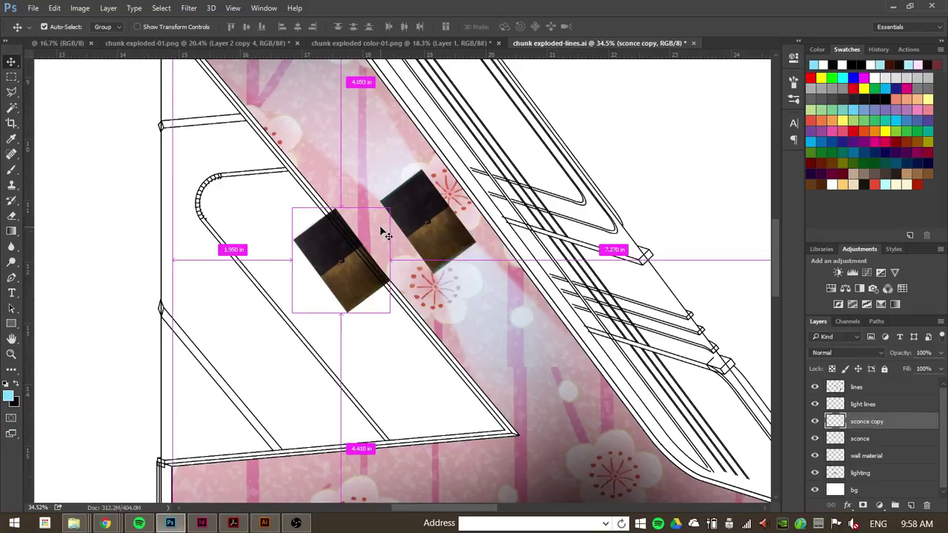
key("ctrl+shift+u")
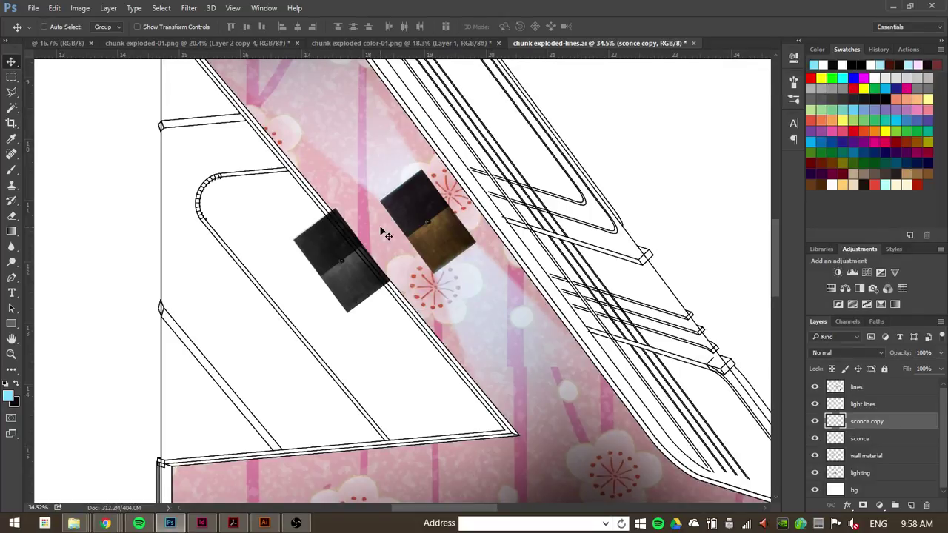
key("ctrl+l")
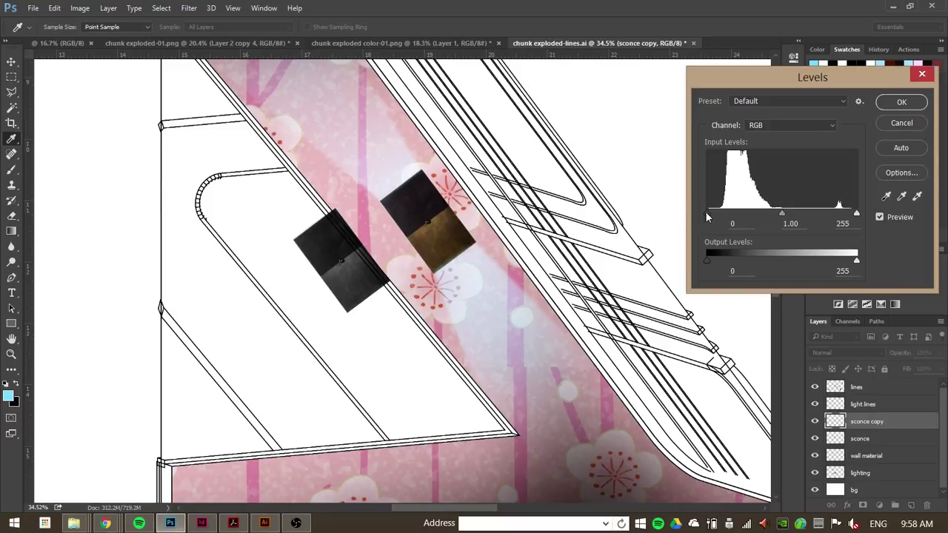
left_click_drag(708, 214, 899, 220)
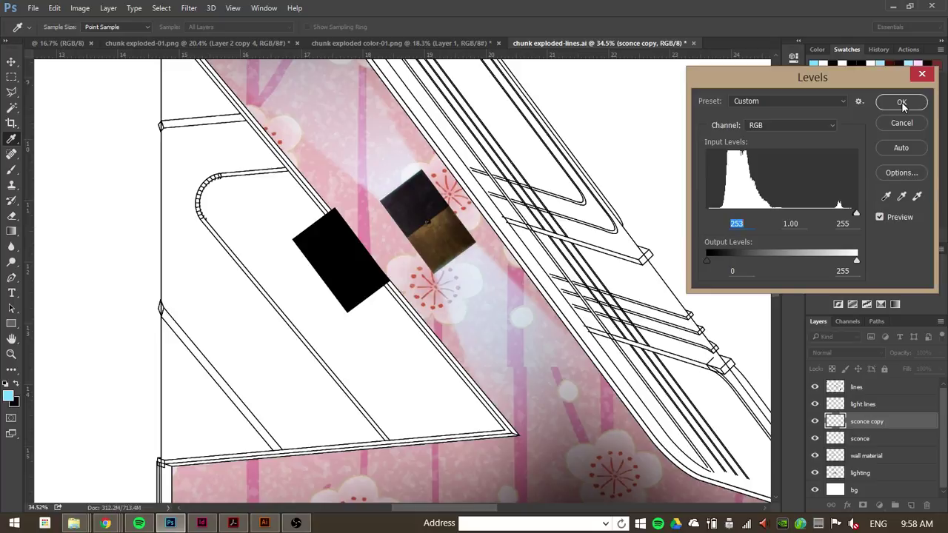
left_click(902, 105)
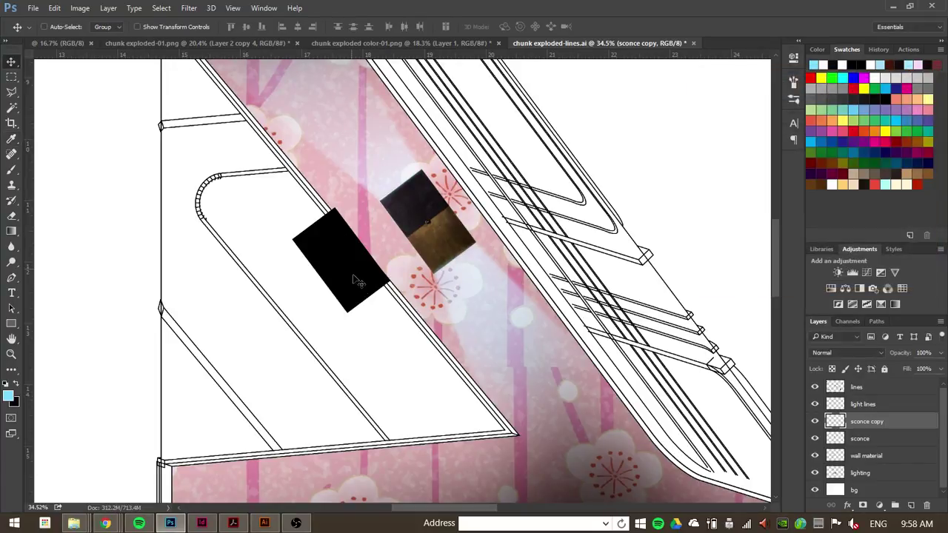
Move the black sconce copy slightly, duplicate it just below, and hide the sconce copy layer.
left_click_drag(354, 280, 363, 278)
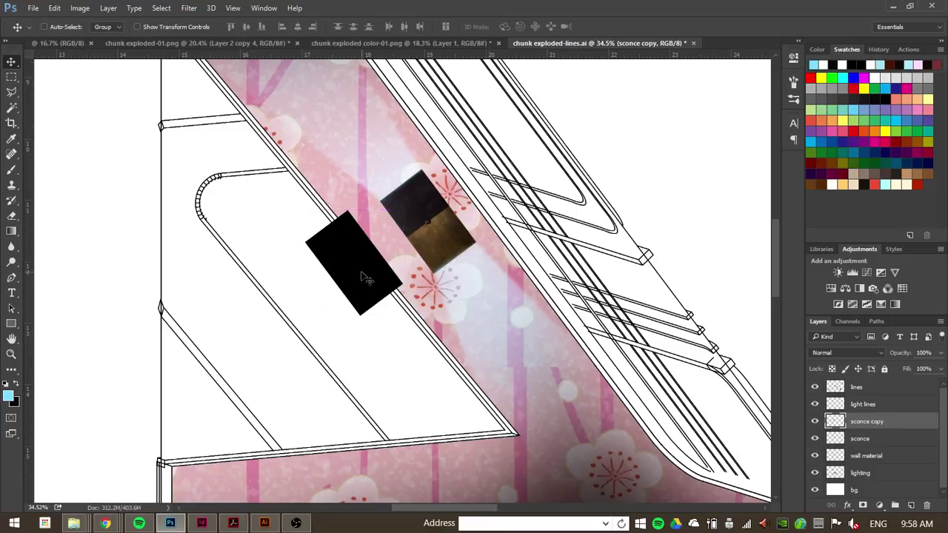
left_click_drag(363, 278, 416, 289)
left_click(815, 438)
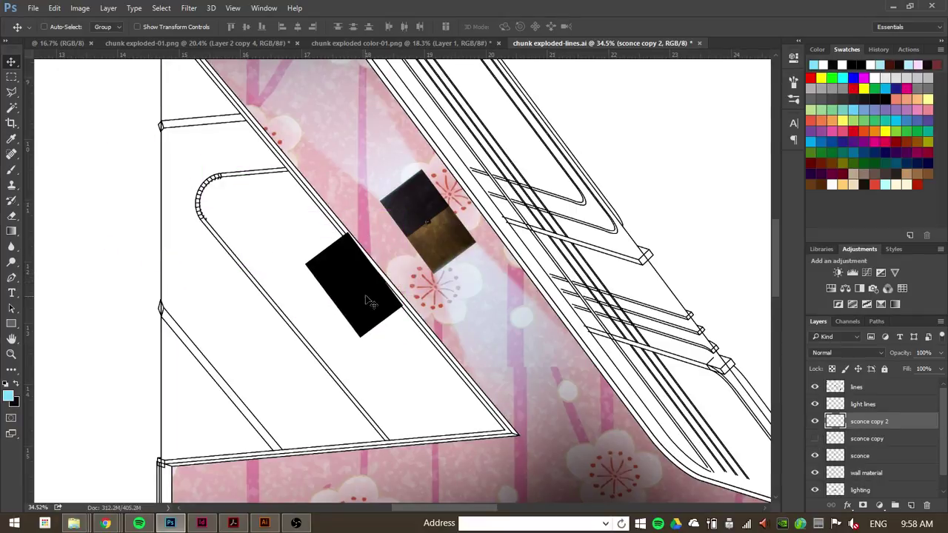
mouse_move(430, 204)
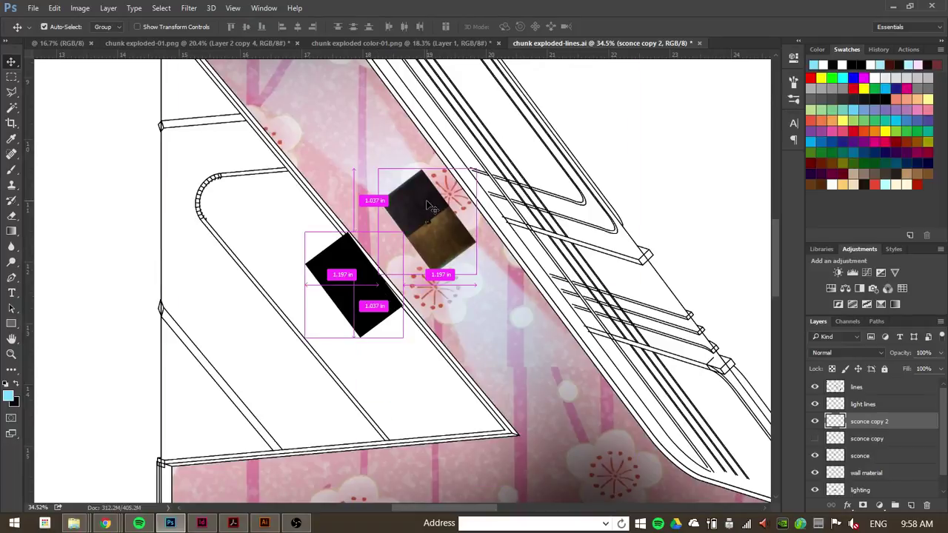
Try slanting the sconce copy 2 layer into a long narrow shadow with Perspective, then scaling it down against the sconce's lower corner.
key("ctrl+t")
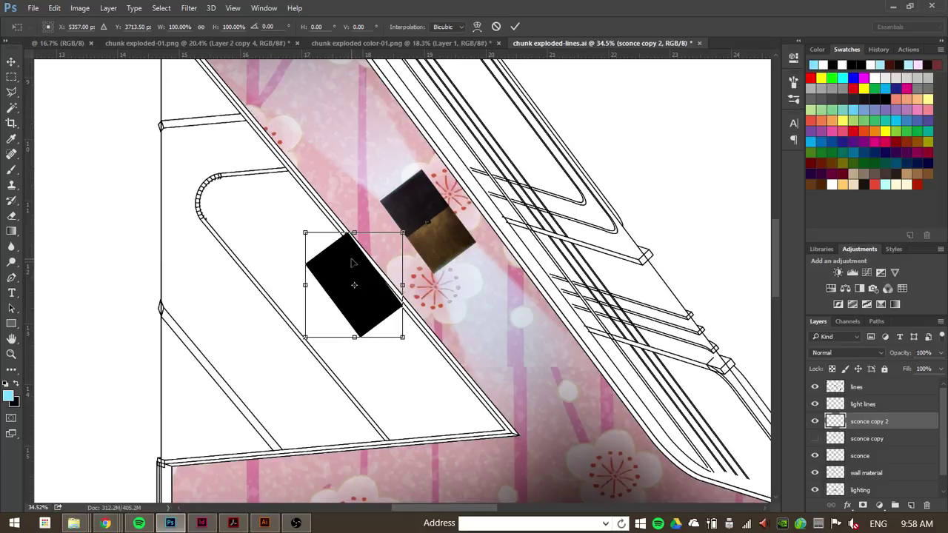
right_click(355, 264)
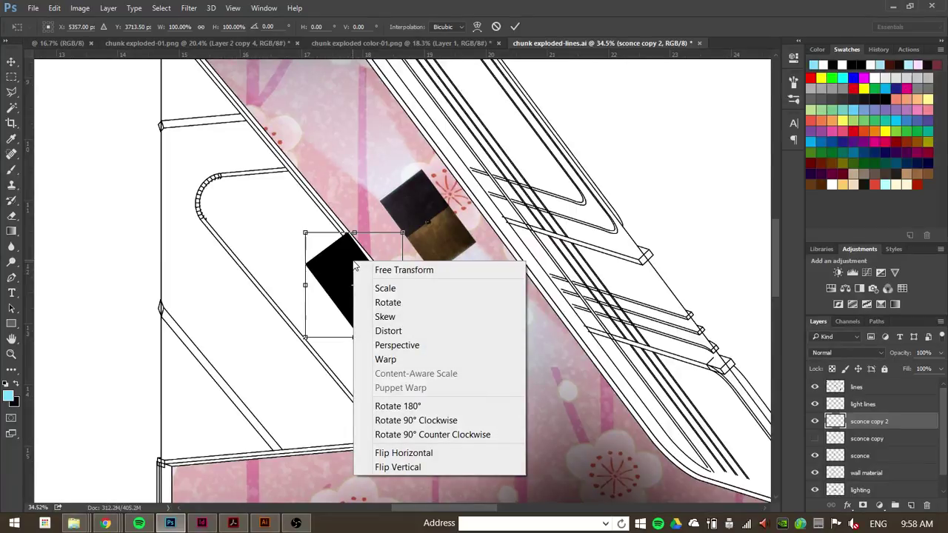
left_click(397, 347)
left_click_drag(356, 234, 75, 249)
right_click(312, 102)
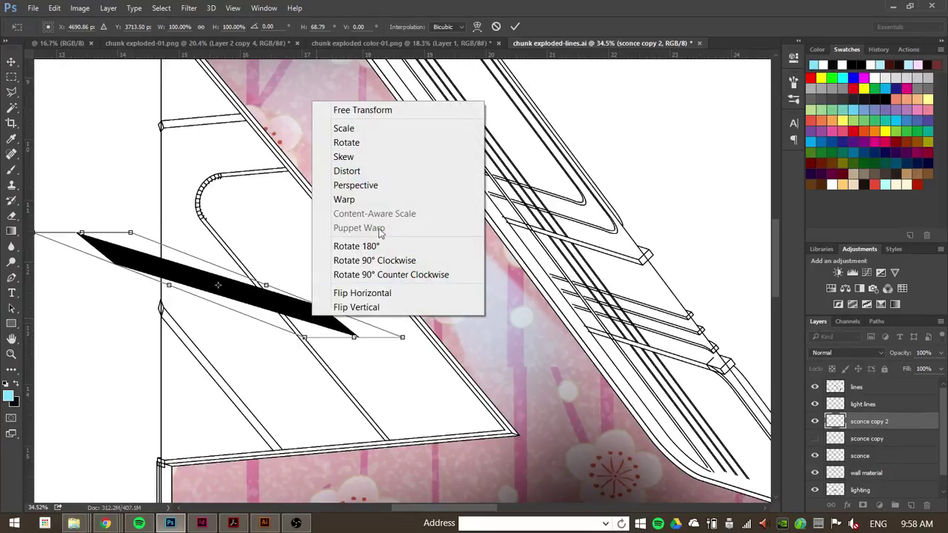
left_click(356, 128)
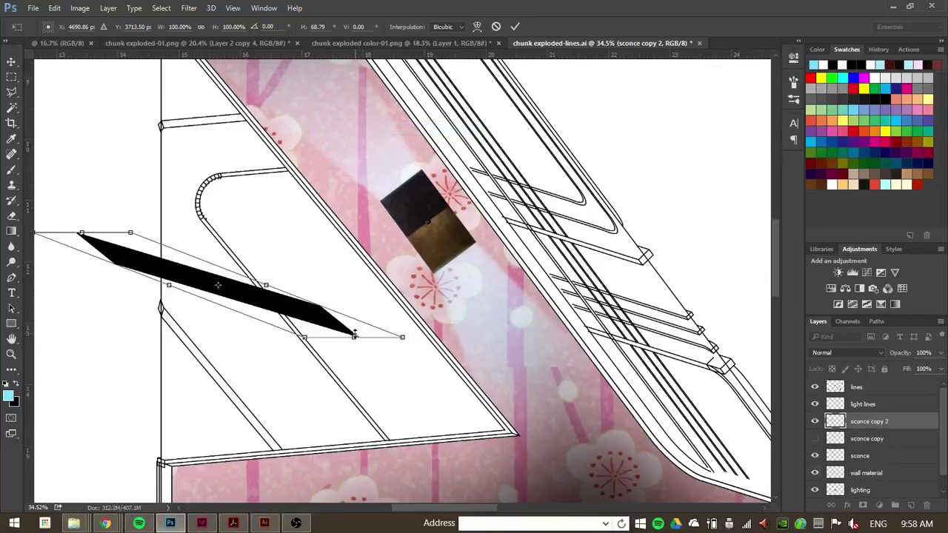
left_click_drag(354, 335, 422, 263)
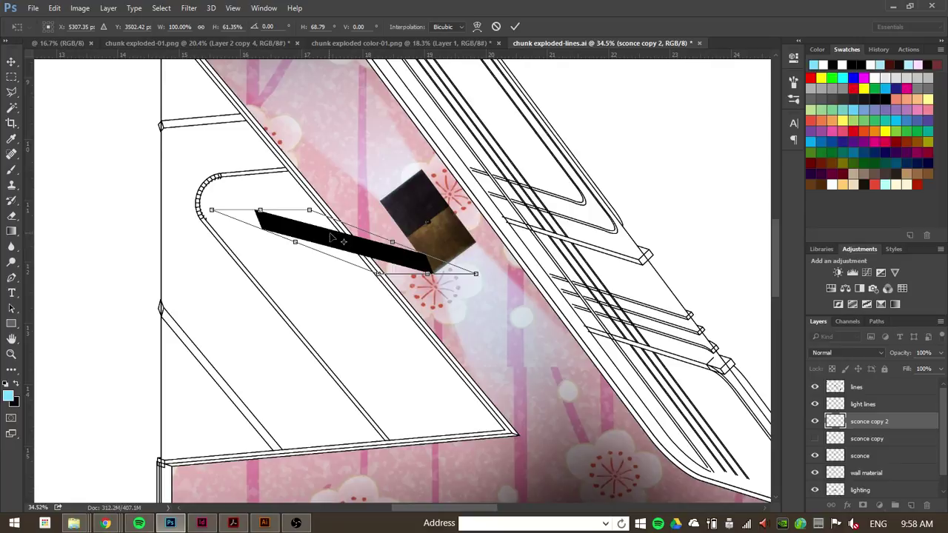
Try stretching the slanted black shape into a thin horizontal sliver that starts at the sconce's lower corner.
right_click(332, 237)
left_click(364, 321)
left_click_drag(296, 244, 319, 265)
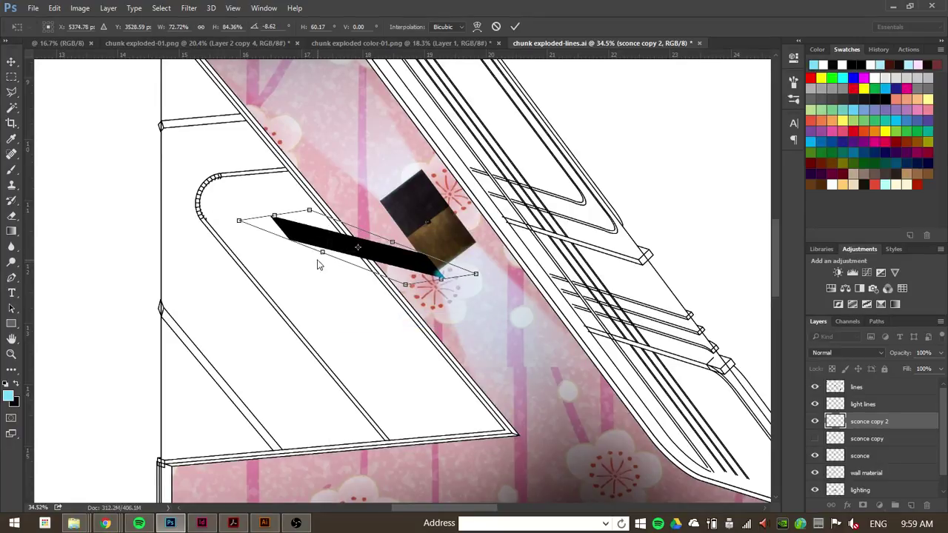
left_click_drag(275, 218, 75, 300)
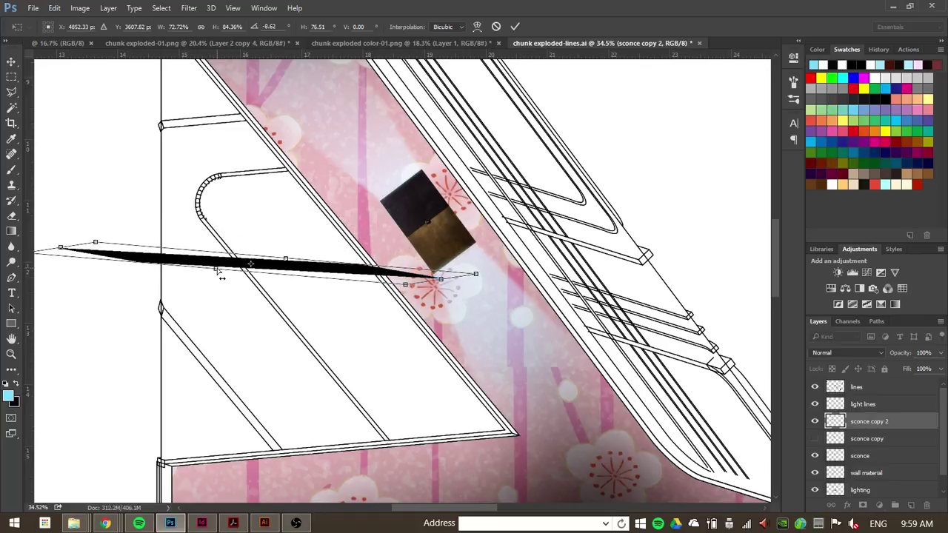
left_click_drag(221, 274, 265, 276)
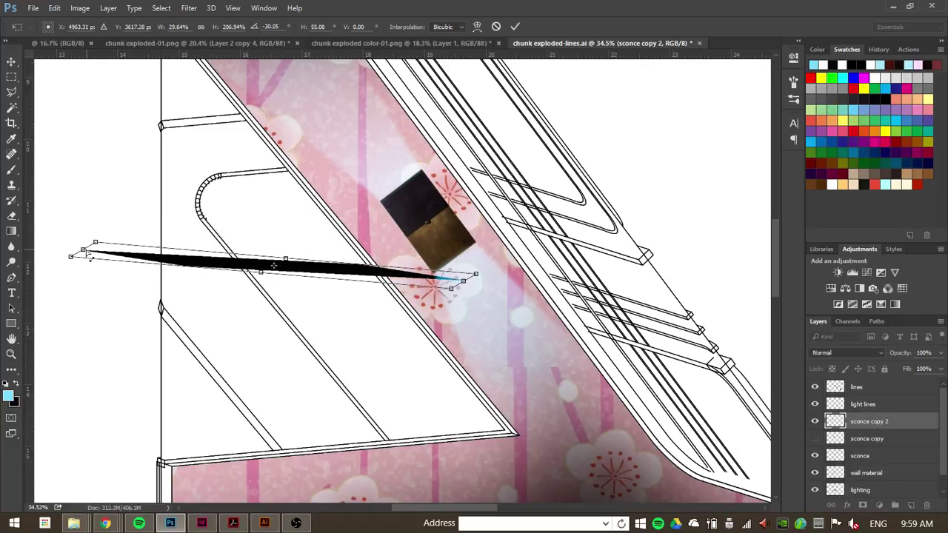
left_click_drag(88, 254, 63, 265)
left_click_drag(386, 280, 355, 269)
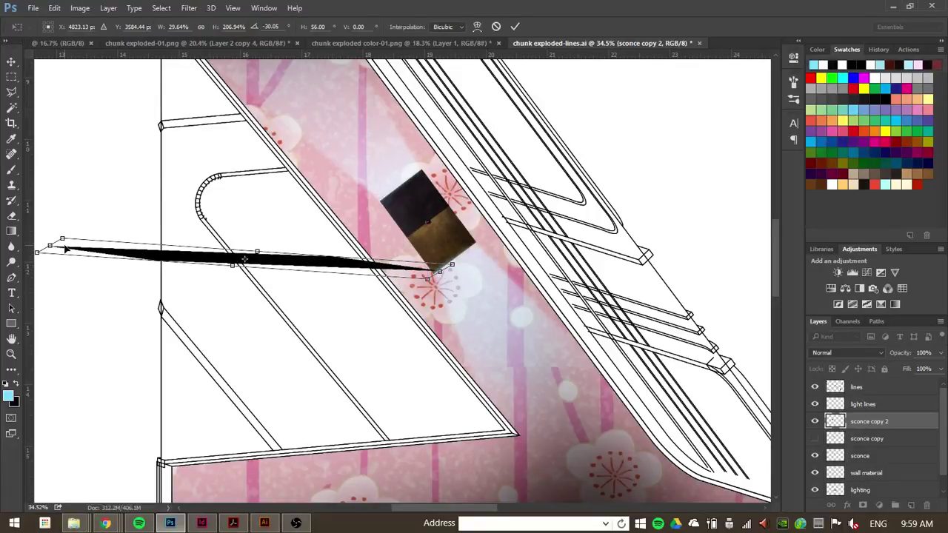
left_click_drag(53, 252, 46, 255)
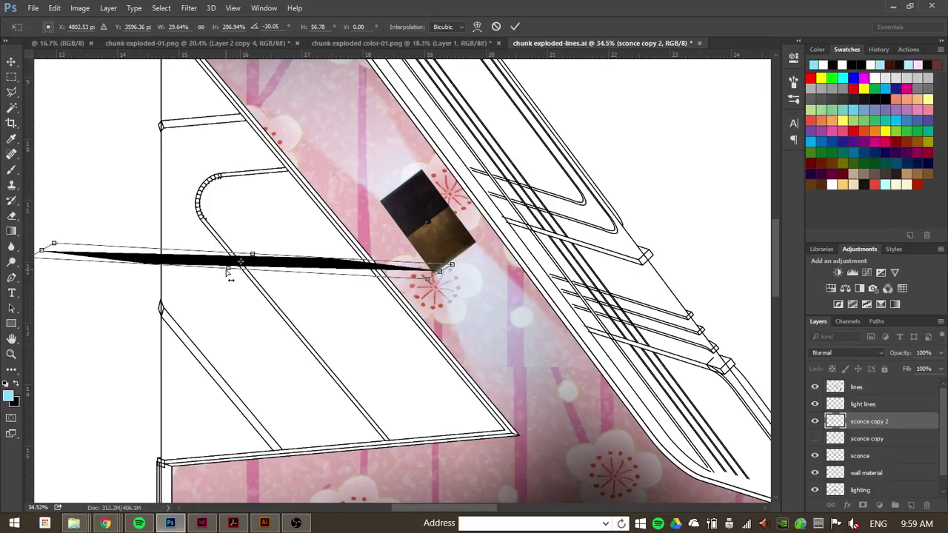
left_click_drag(230, 271, 236, 270)
key("Return")
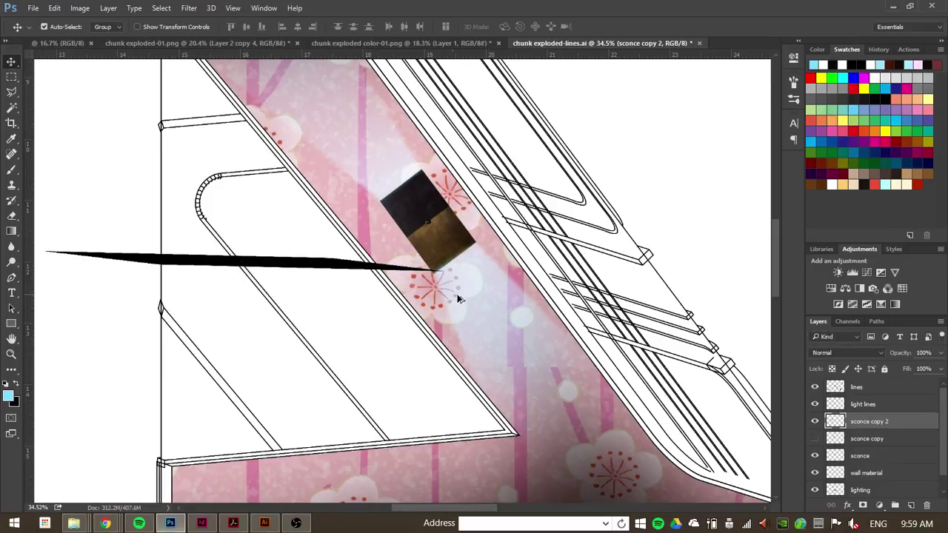
Try softening the black sliver with Gaussian Blur and setting its layer's blend mode to Multiply.
scroll(452, 293, "down", 3)
scroll(439, 267, "up", 2)
scroll(474, 261, "left", 2)
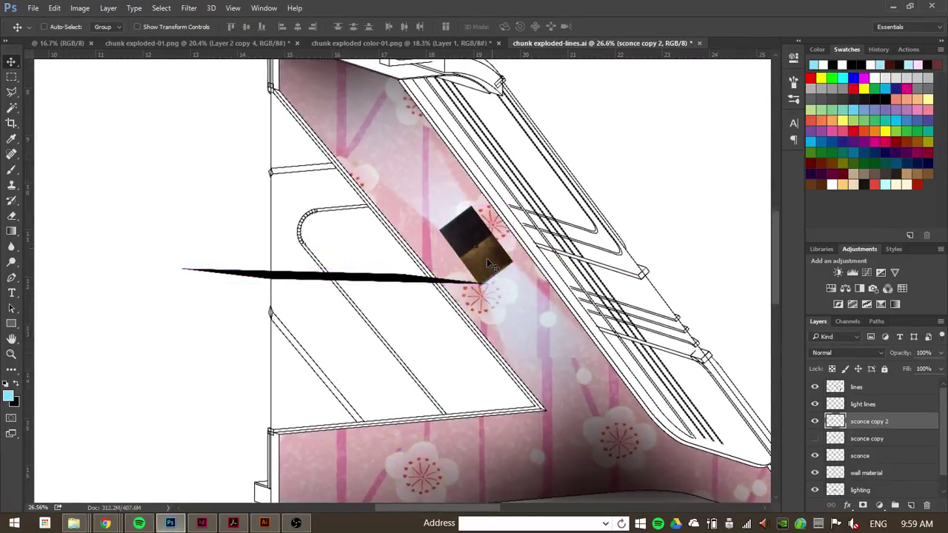
scroll(415, 230, "up", 1)
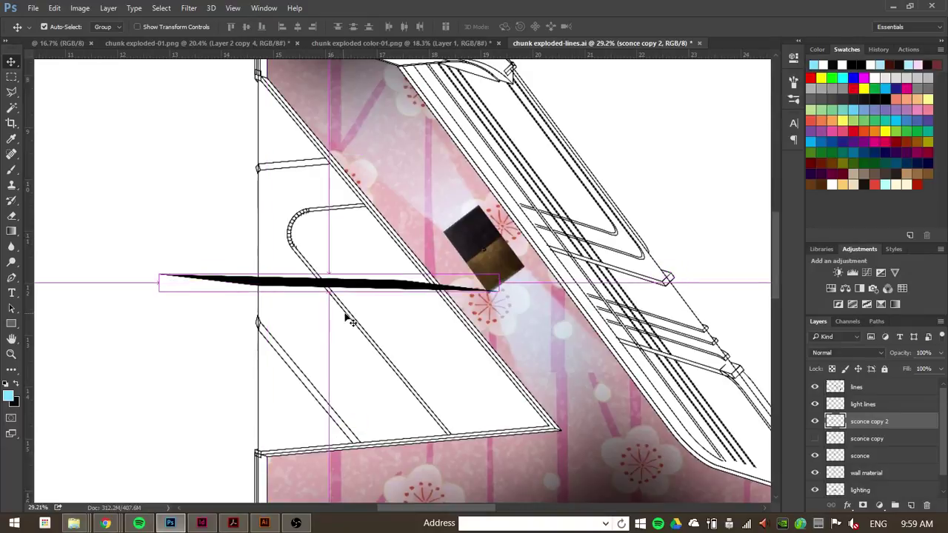
left_click(189, 10)
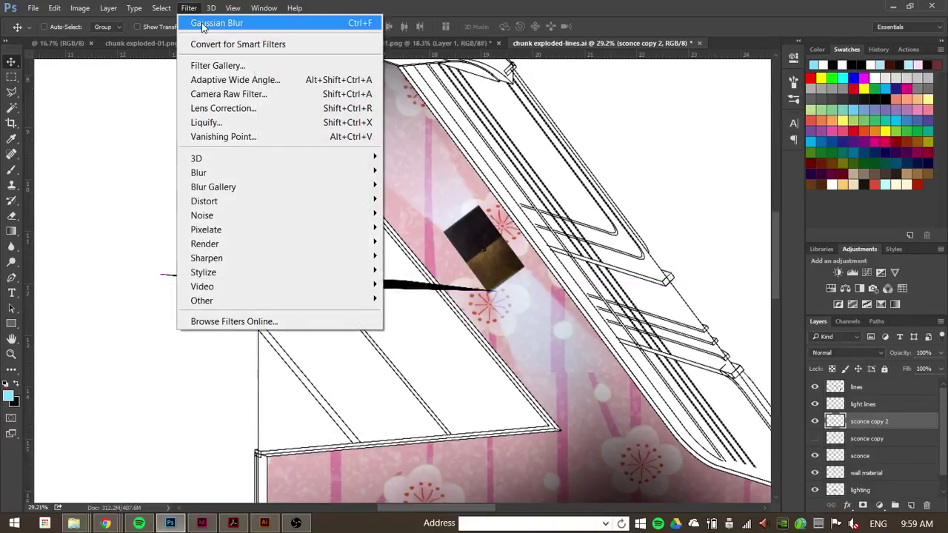
left_click(204, 21)
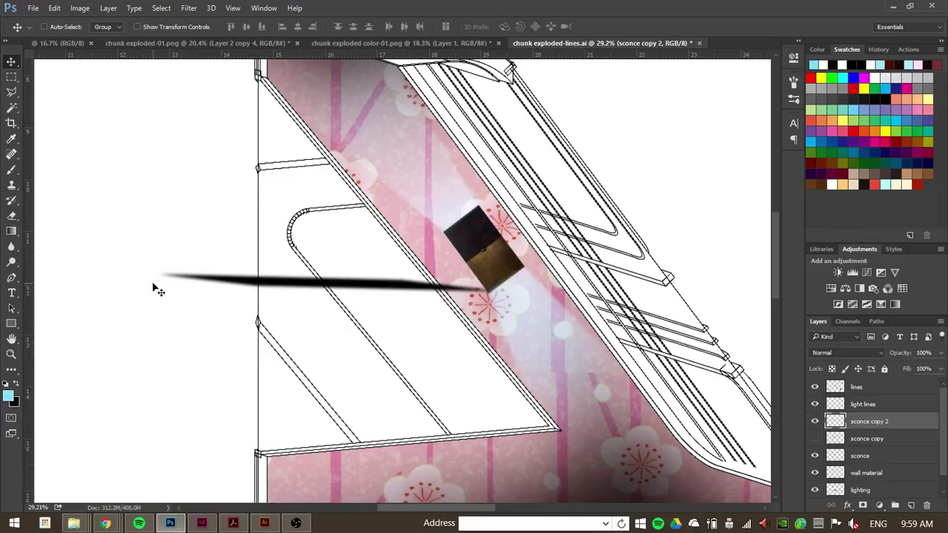
left_click(881, 353)
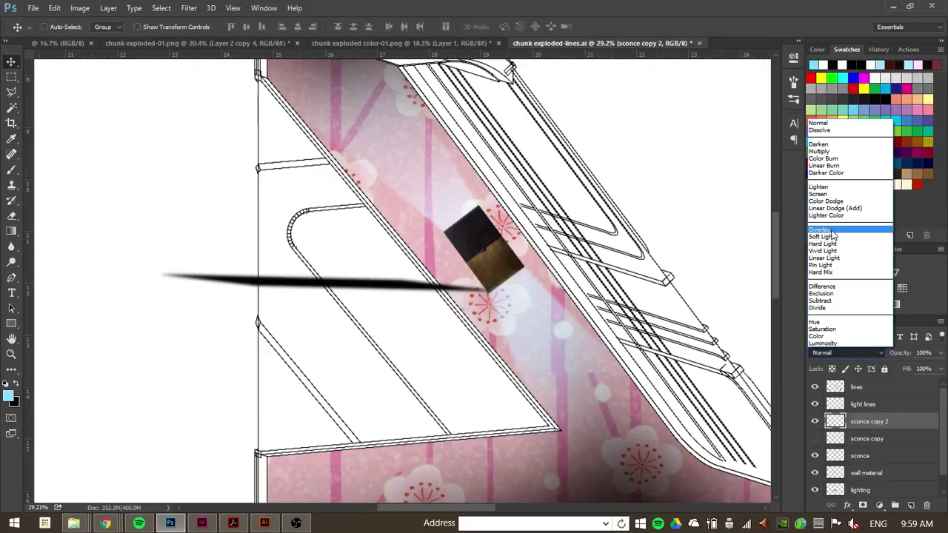
left_click(833, 151)
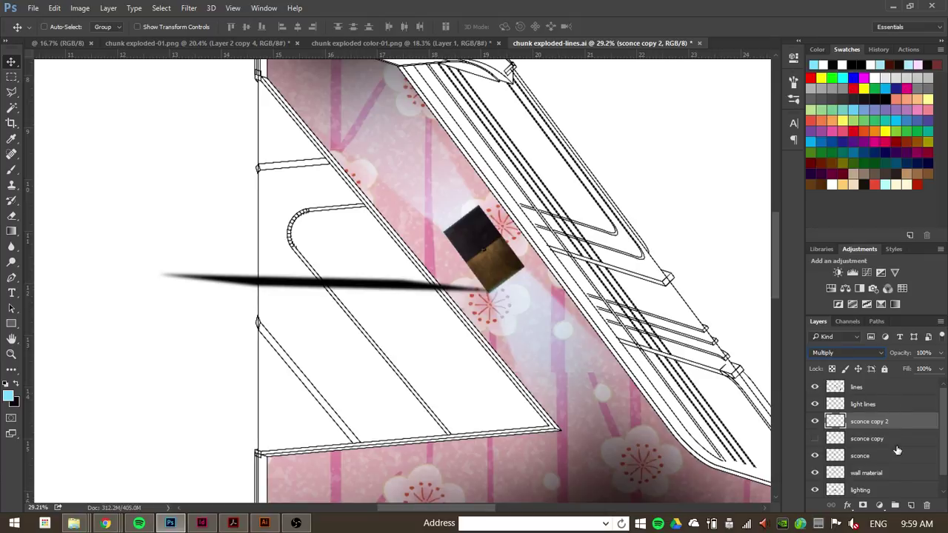
Delete the sconce copy 2 layer and show the black sconce copy layer again.
left_click(927, 505)
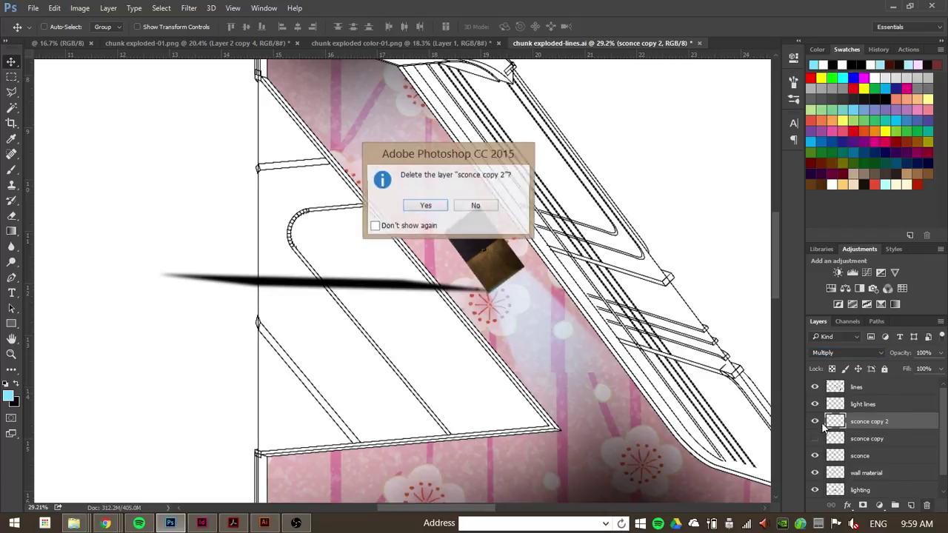
left_click(425, 206)
left_click(814, 422)
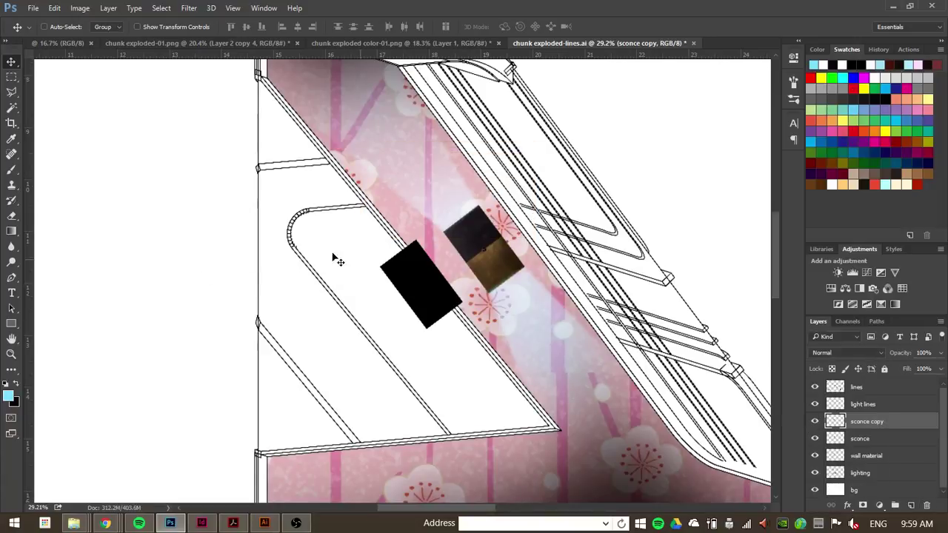
Move the black sconce copy over the sconce, enlarge it to about 114%, and center it there.
left_click_drag(421, 299, 485, 274)
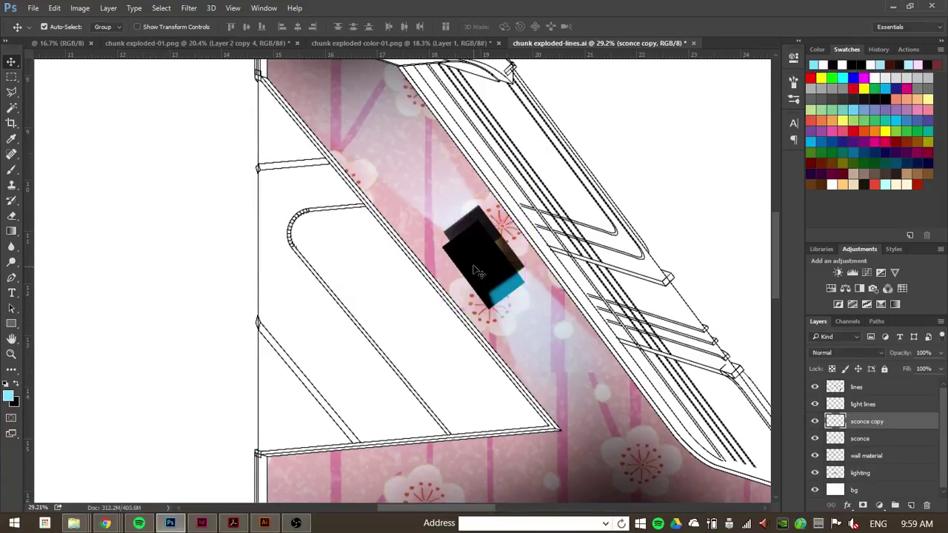
key("ctrl+t")
left_click_drag(531, 213, 541, 181)
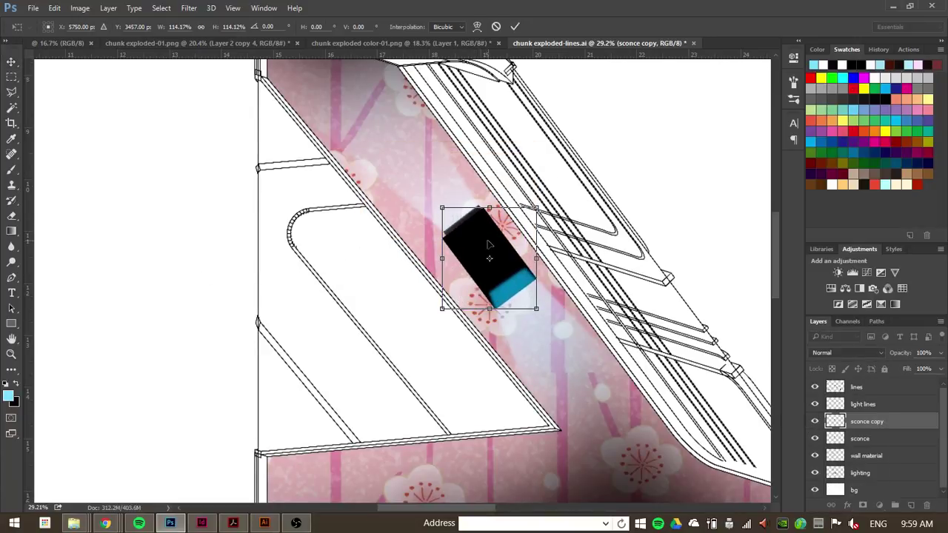
mouse_move(489, 243)
left_mouse_down()
mouse_move(493, 236)
mouse_move(482, 236)
left_mouse_up()
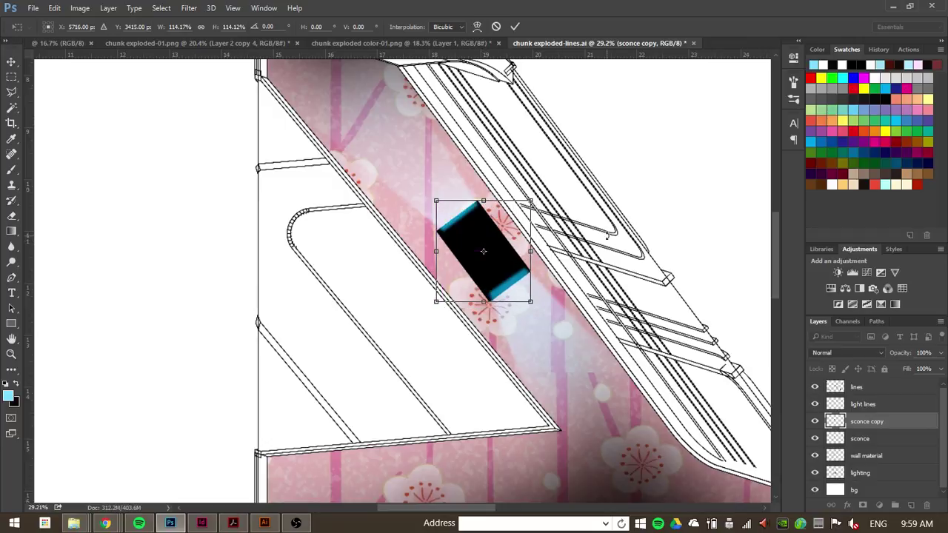
key("Return")
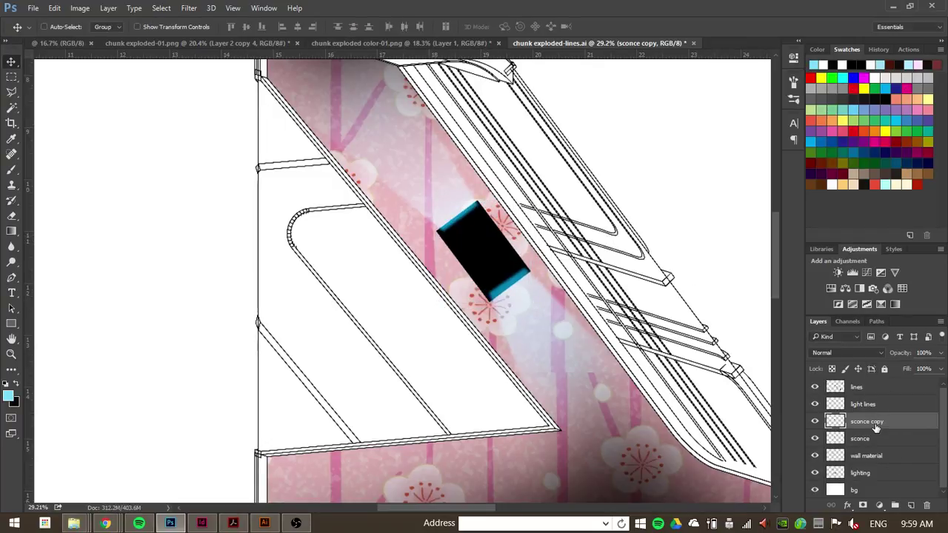
Place the sconce copy layer beneath the sconce layer and soften its edges with Gaussian Blur.
left_click_drag(877, 425, 874, 442)
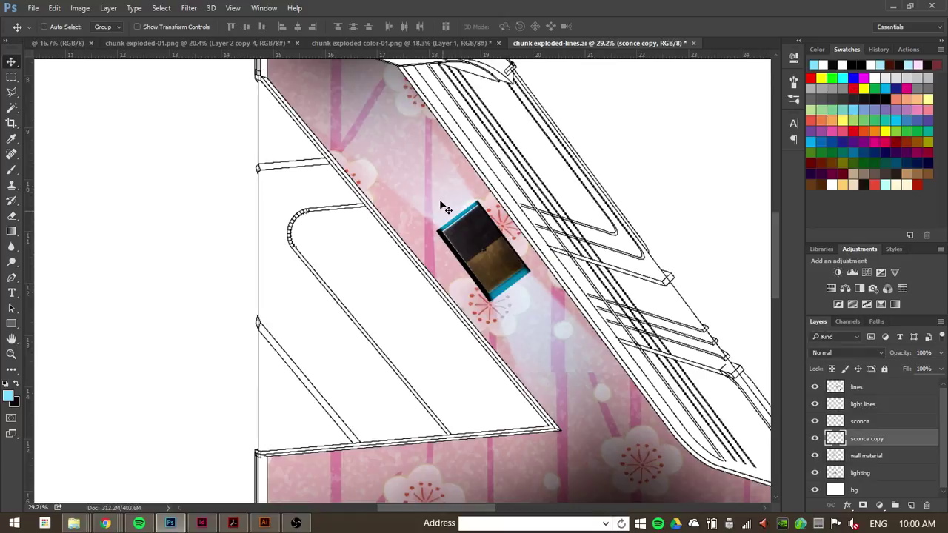
left_click(189, 8)
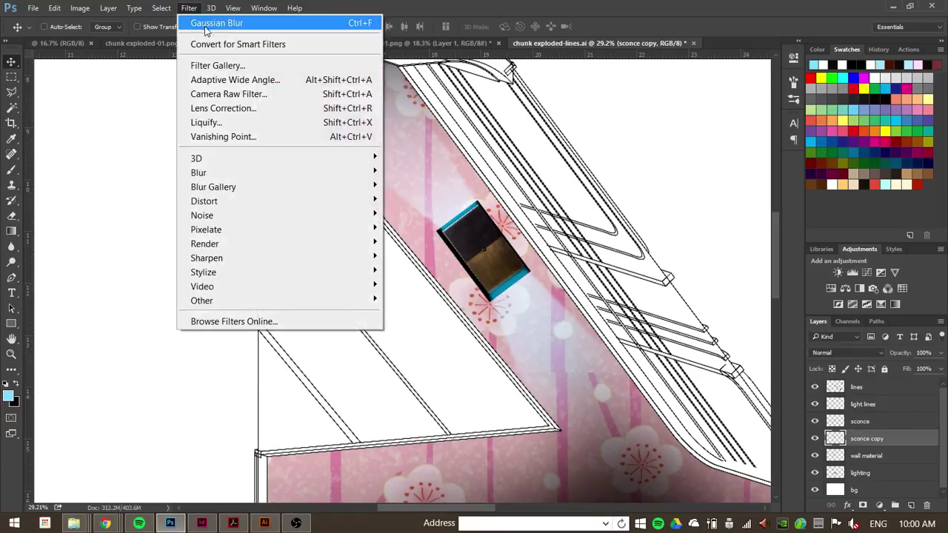
key("Escape")
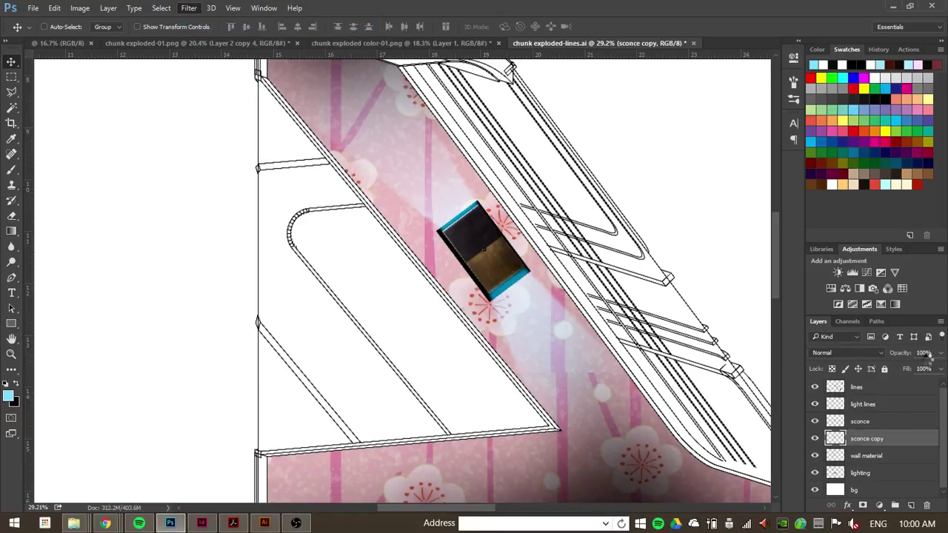
Lower the sconce copy layer's opacity to 77% and set its blend mode to Multiply.
left_click_drag(905, 357, 893, 357)
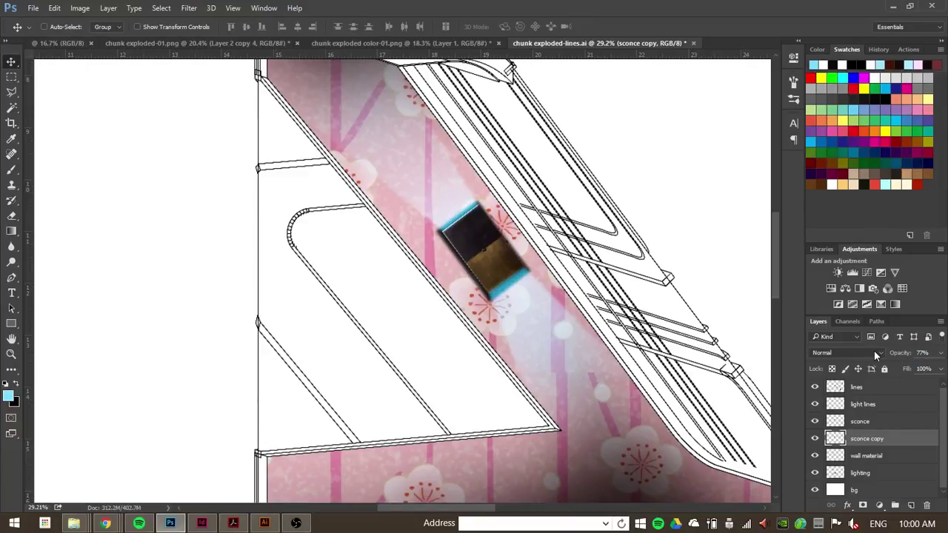
left_click(874, 354)
key("Escape")
Add a layer mask to the sconce copy and fade the blue fringes at both ends with a 130 px black brush.
left_click(863, 505)
key("b")
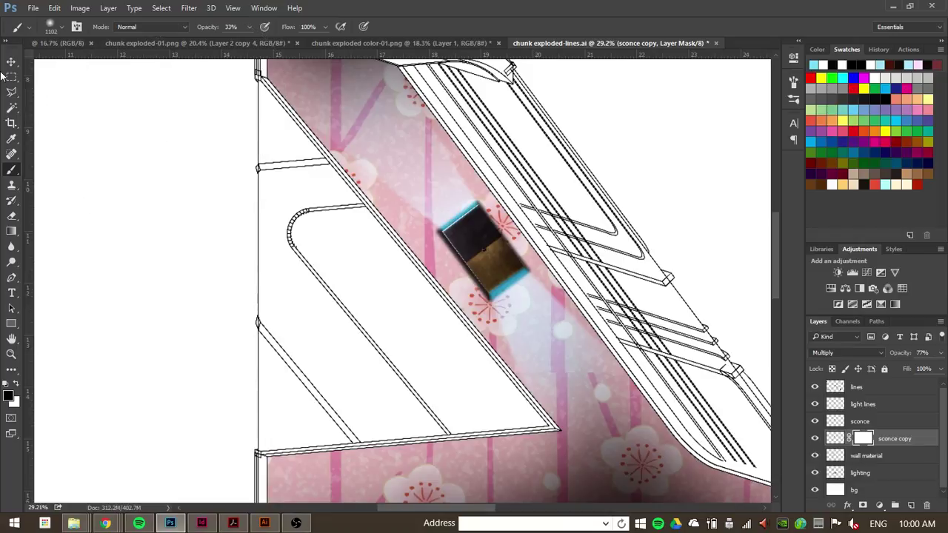
left_click(44, 27)
left_click_drag(134, 65, 109, 65)
left_click(464, 205)
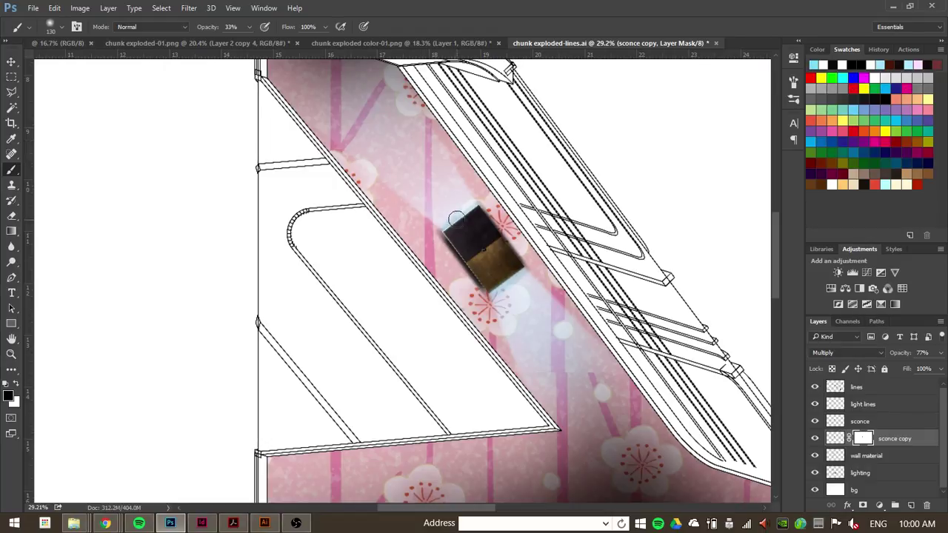
Examine the sconce shadow on the pink wall up close and from afar, and hide the sconce copy layer to compare.
scroll(444, 227, "up", 2)
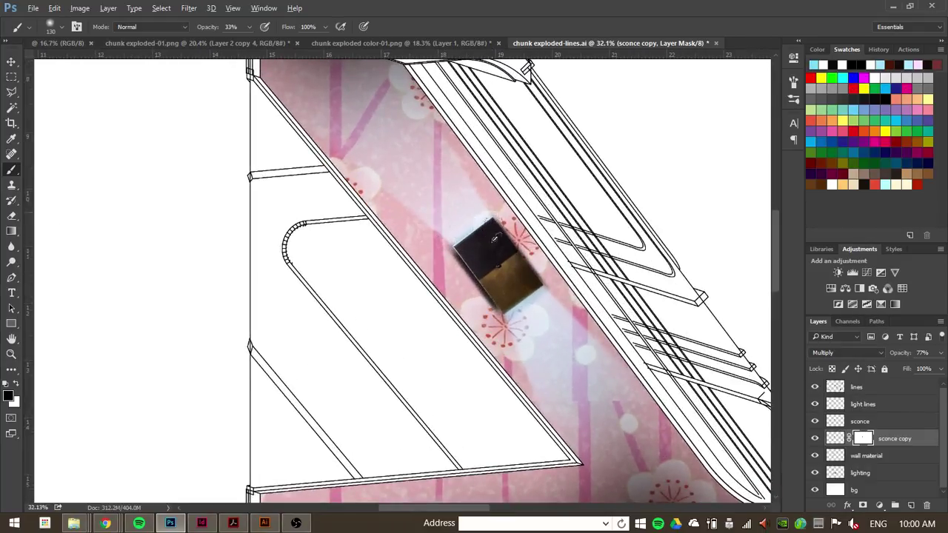
scroll(485, 237, "down", 1)
scroll(487, 245, "up", 1)
scroll(487, 245, "down", 2)
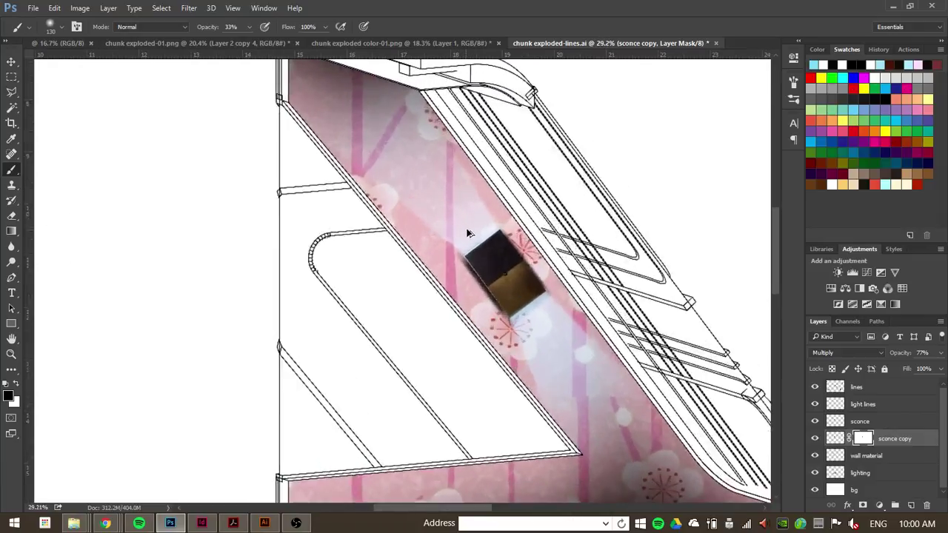
scroll(470, 236, "up", 1)
scroll(469, 236, "up", 1)
scroll(493, 256, "down", 1)
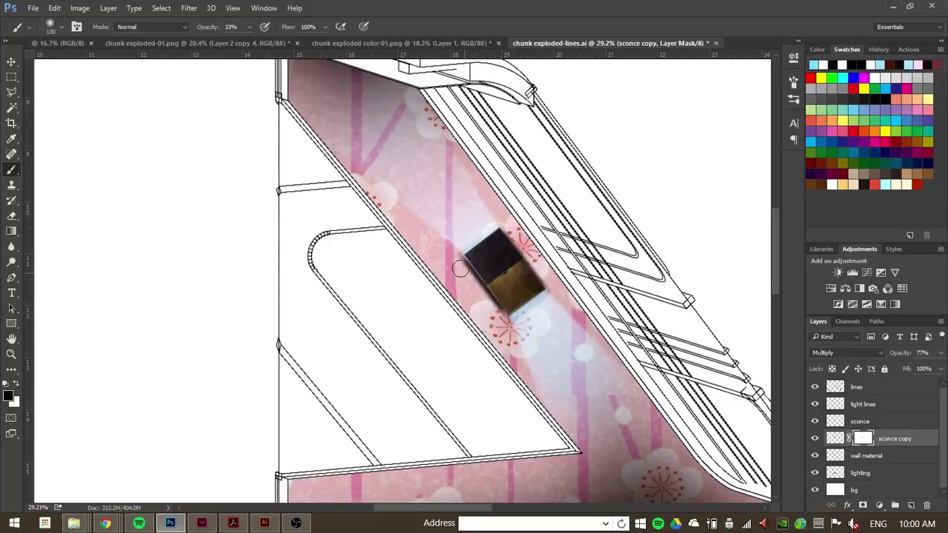
scroll(498, 292, "down", 2)
scroll(489, 273, "up", 1)
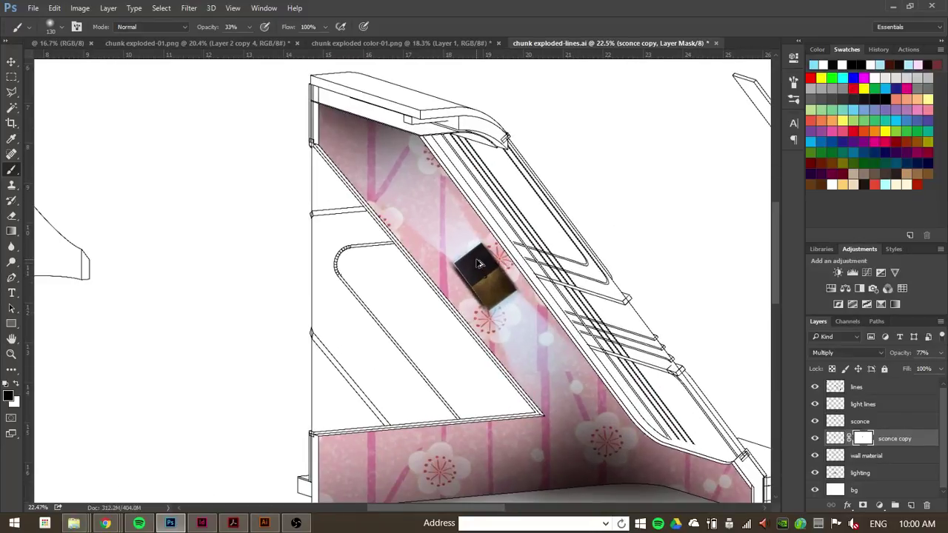
scroll(481, 269, "down", 1)
scroll(489, 253, "left", 1)
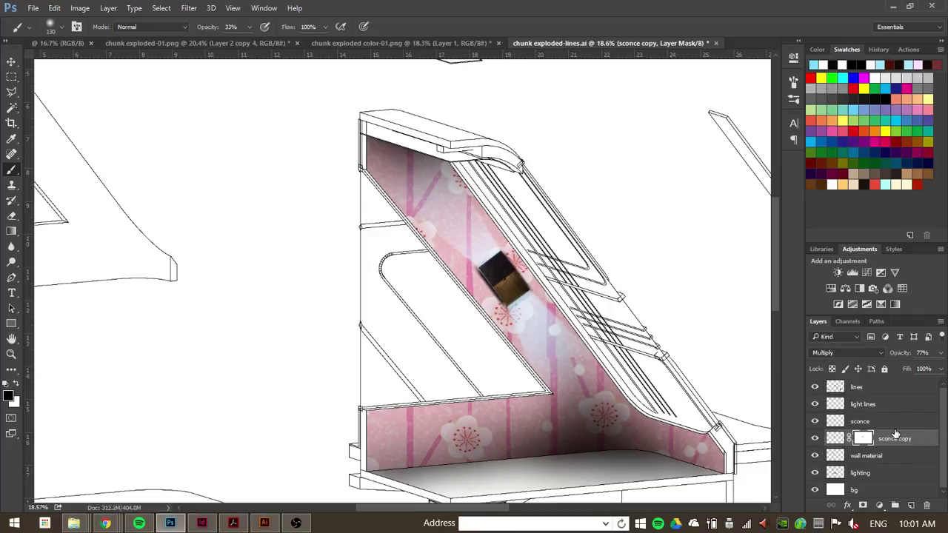
left_click(816, 438)
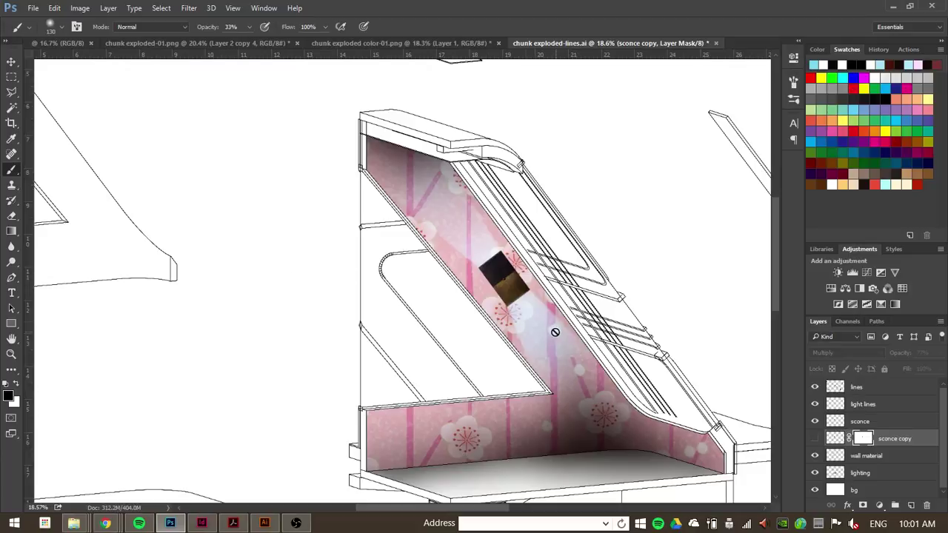
Apply a black Multiply drop shadow to the sconce layer with its angle set to 59°.
left_click(881, 422)
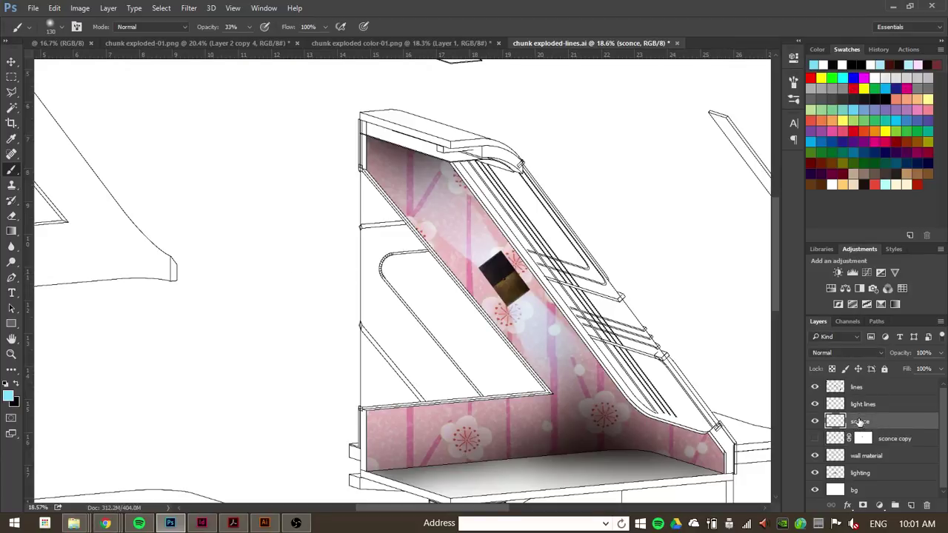
right_click(857, 423)
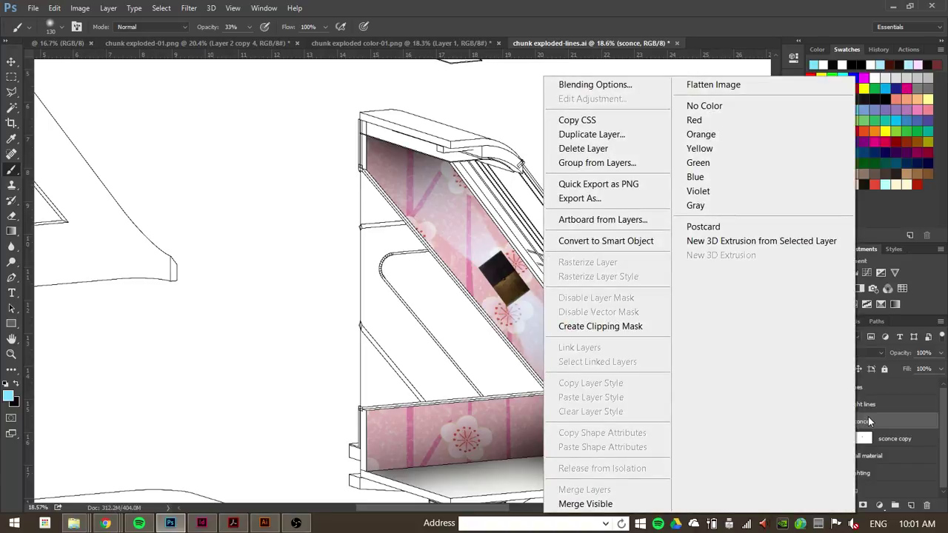
left_click(614, 85)
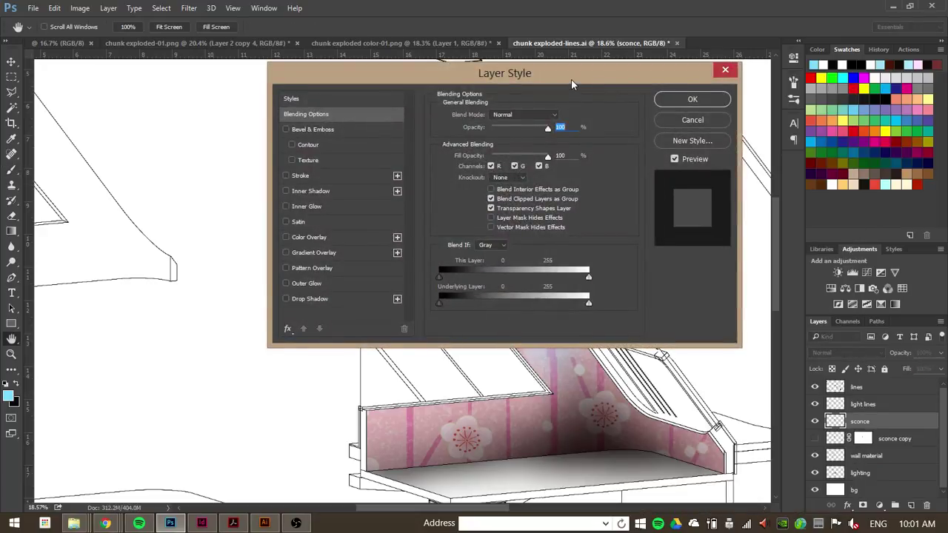
left_click_drag(572, 81, 563, 108)
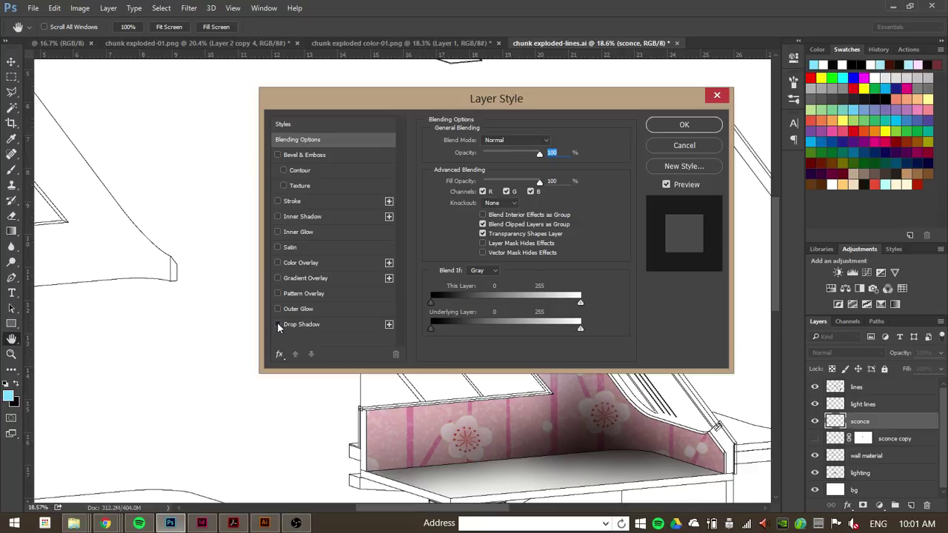
left_click(316, 324)
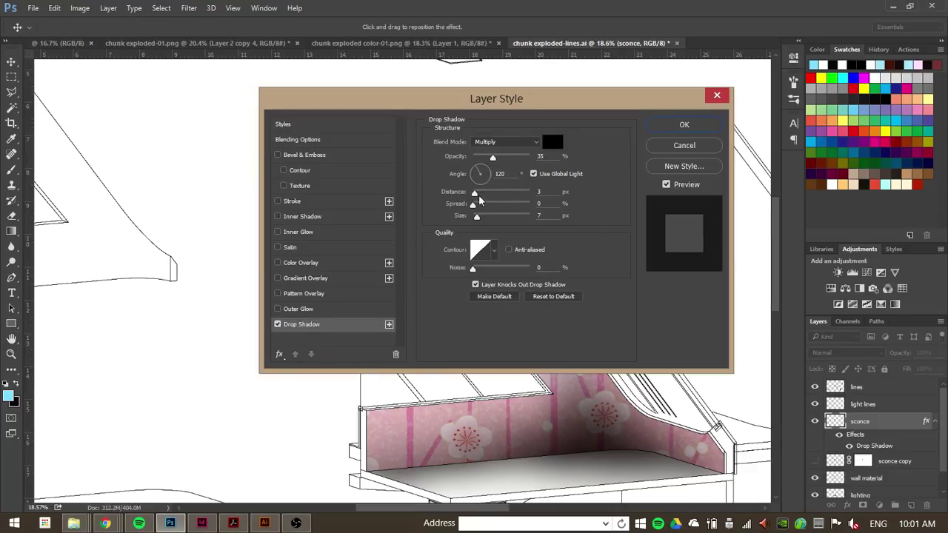
left_click_drag(567, 96, 345, 124)
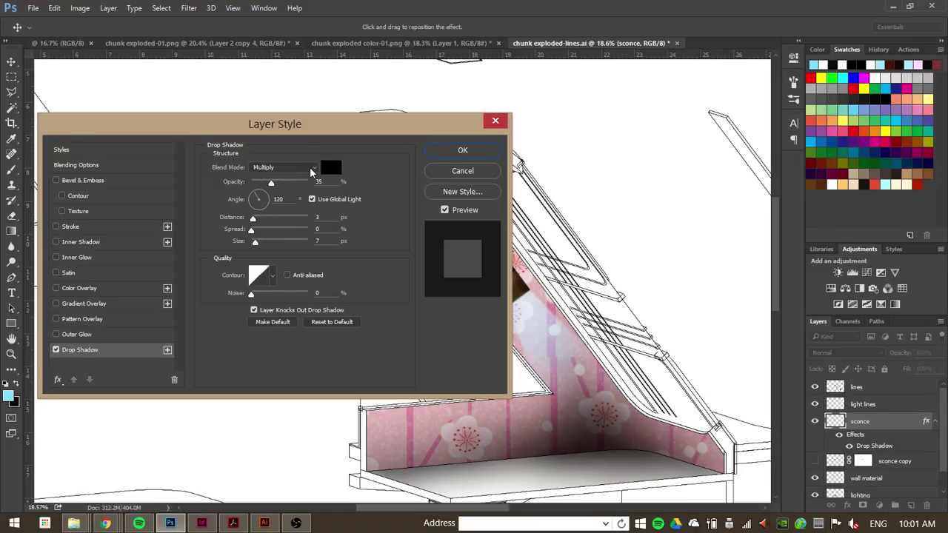
left_click(256, 195)
left_click_drag(257, 198, 265, 192)
left_click_drag(376, 122, 403, 126)
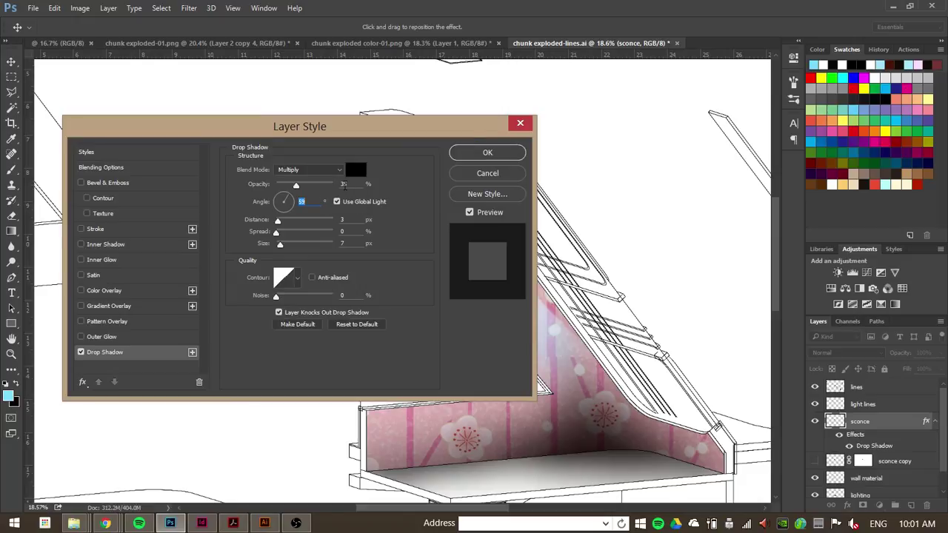
left_click(493, 153)
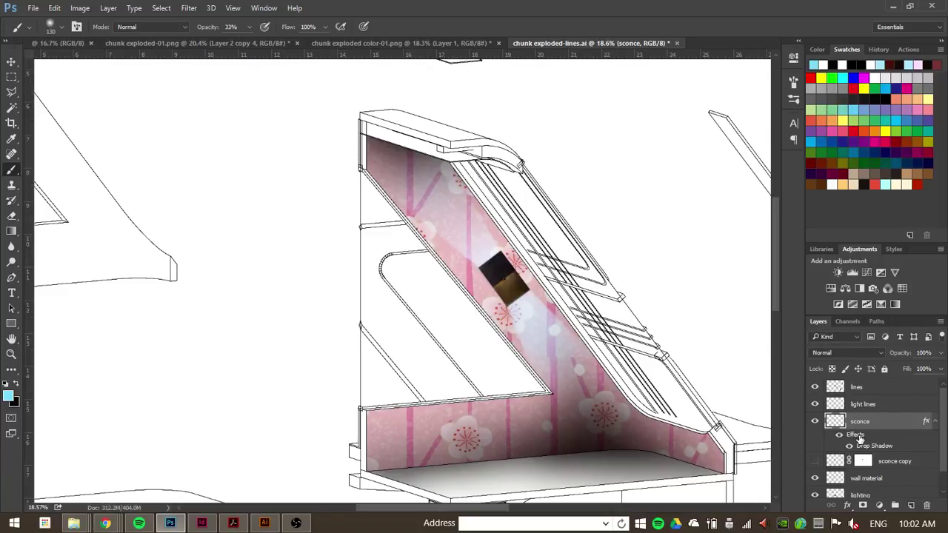
Convert the sconce's drop shadow effect into a separate layer and select that layer.
right_click(859, 439)
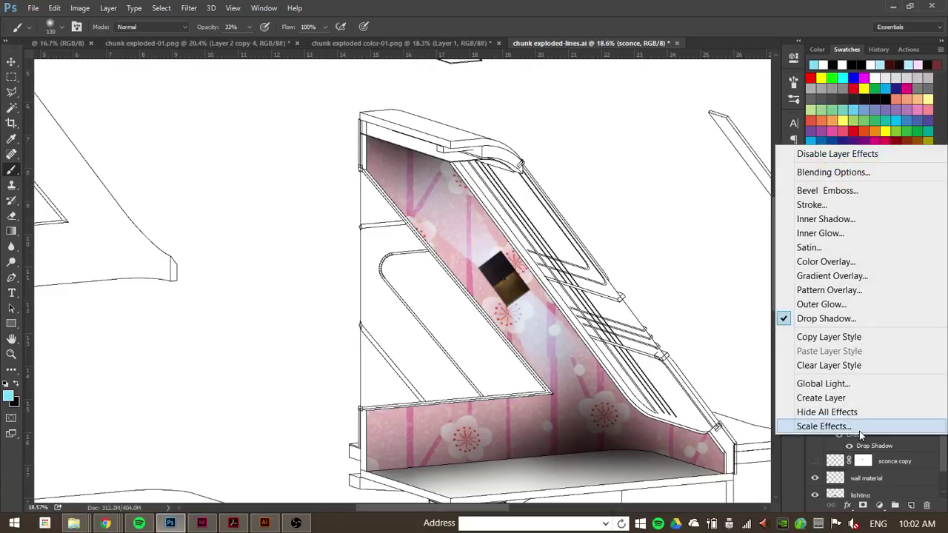
left_click(820, 398)
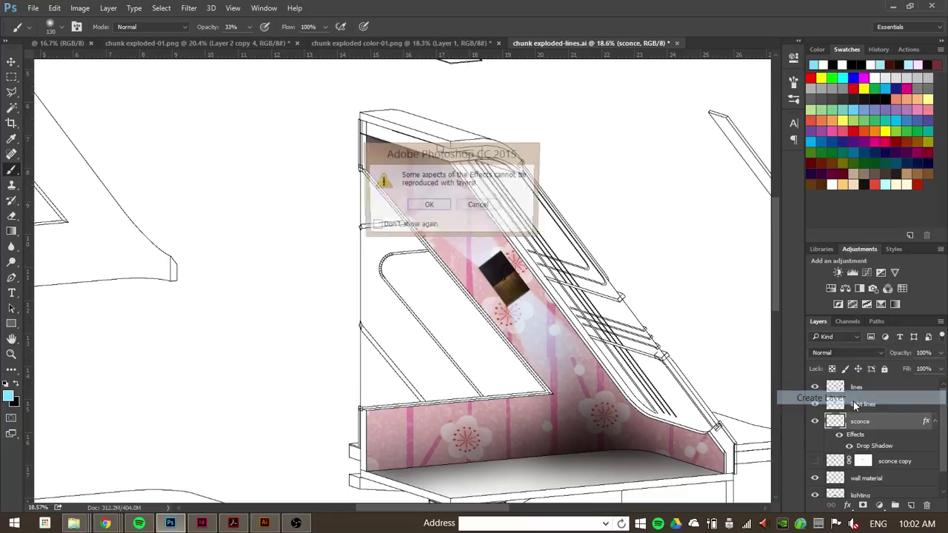
left_click(428, 205)
left_click(881, 439)
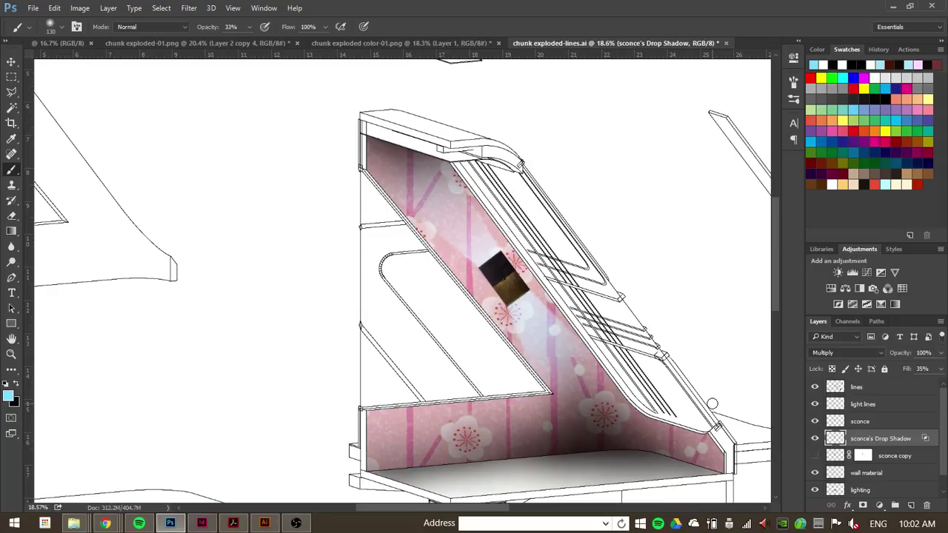
Try offsetting the separated drop shadow and enlarging it to about 122% around the sconce, and delete its layer.
key("v")
mouse_move(509, 285)
left_mouse_down()
mouse_move(478, 323)
mouse_move(512, 301)
left_mouse_up()
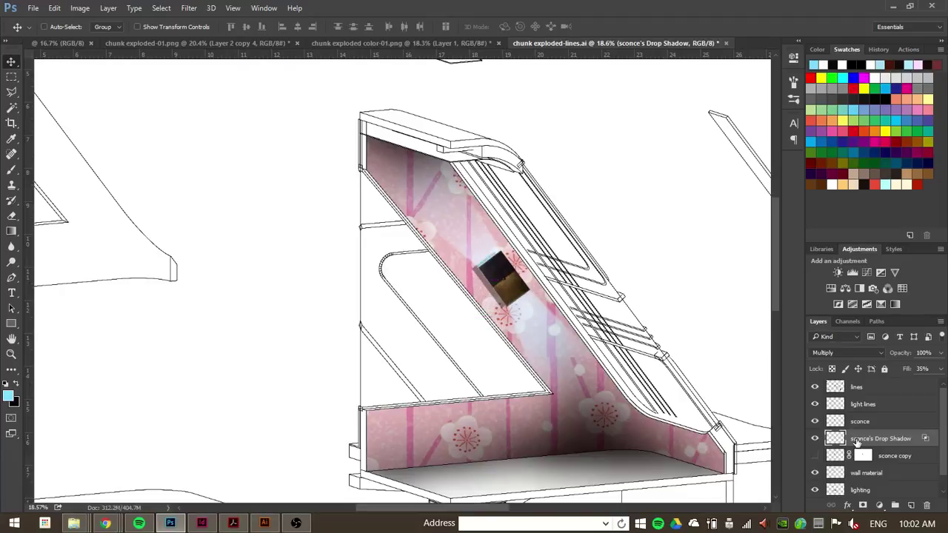
key("ctrl")
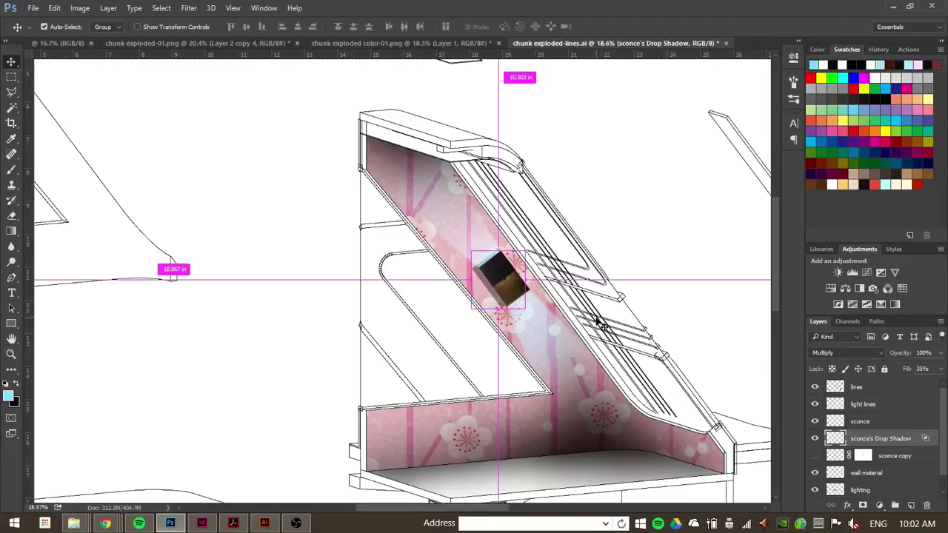
left_click_drag(598, 320, 599, 320)
key("ctrl+t")
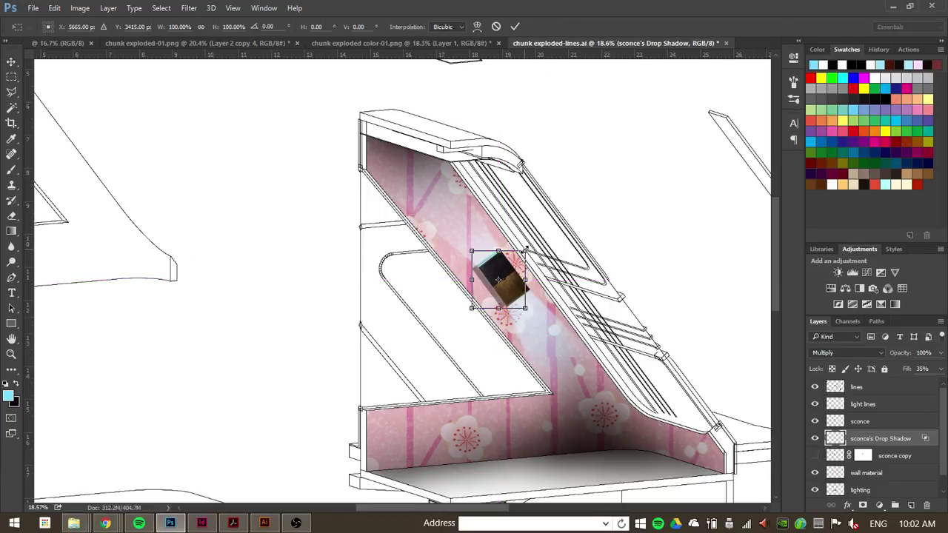
left_click_drag(526, 252, 538, 239)
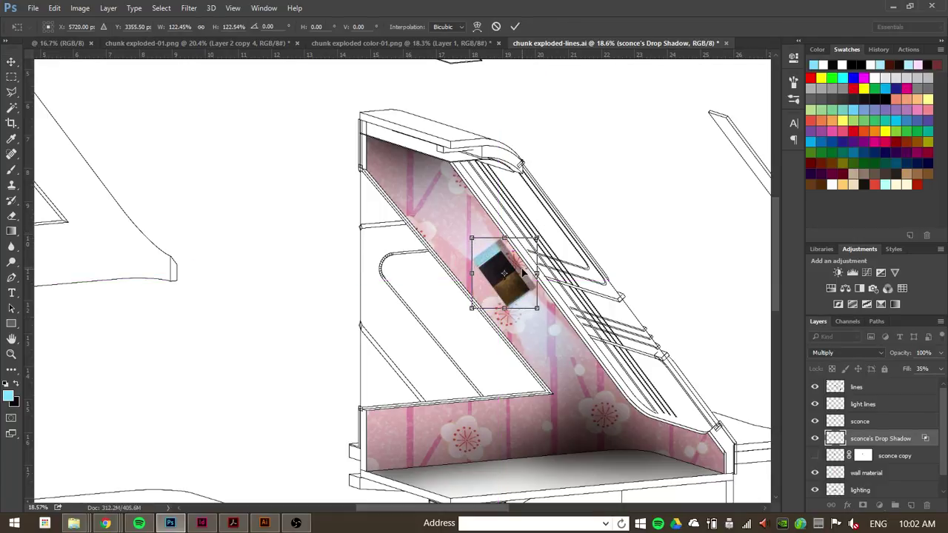
left_click_drag(522, 273, 524, 280)
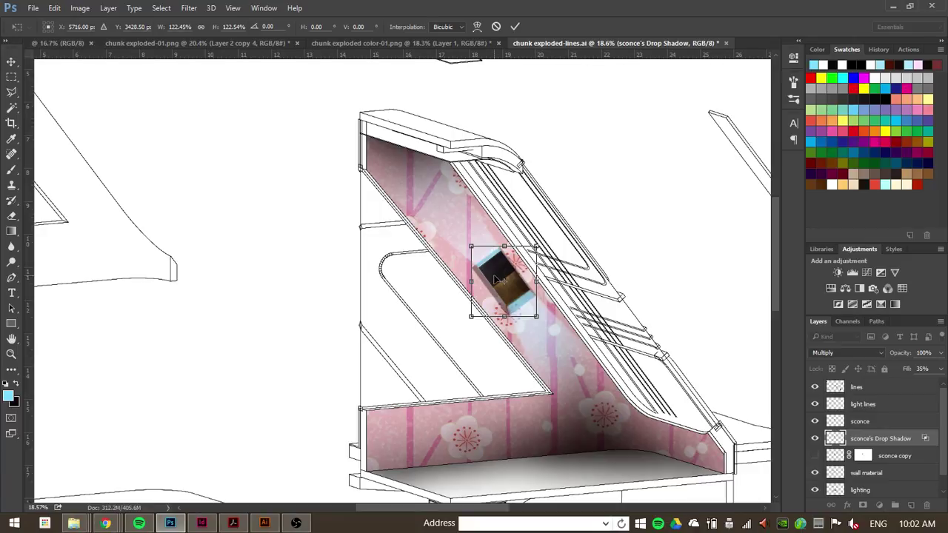
key("Return")
key("Delete")
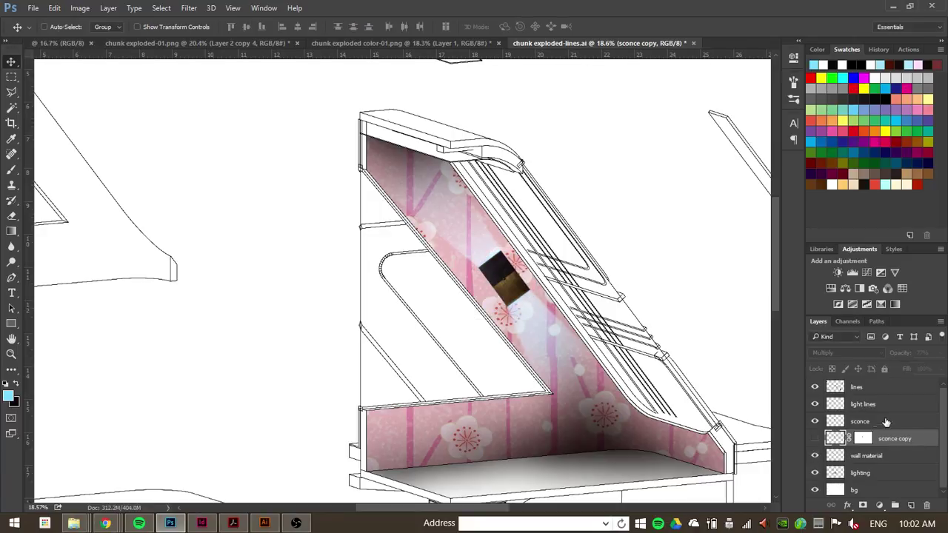
Add a new drop shadow to the sconce layer with 34% spread, 38 px distance and a 137° angle.
left_click(868, 424)
right_click(868, 426)
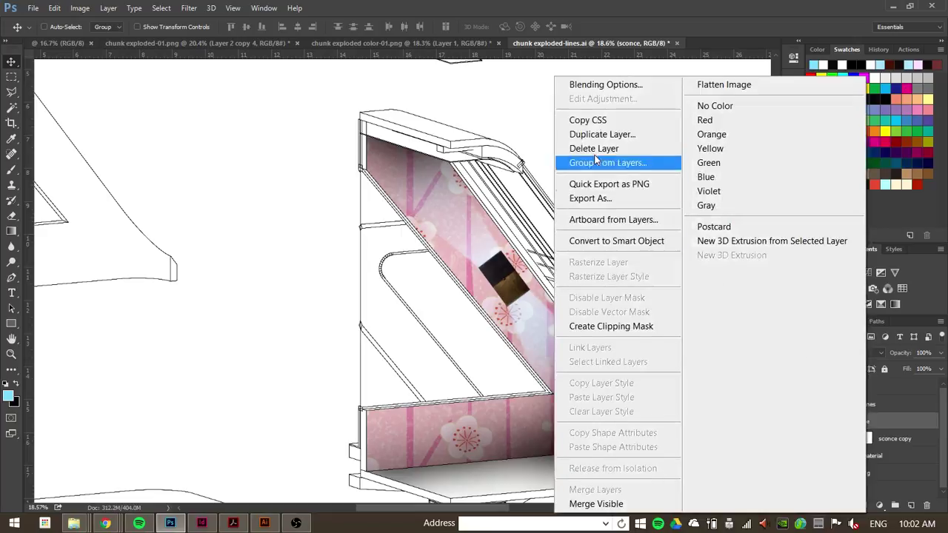
left_click(604, 88)
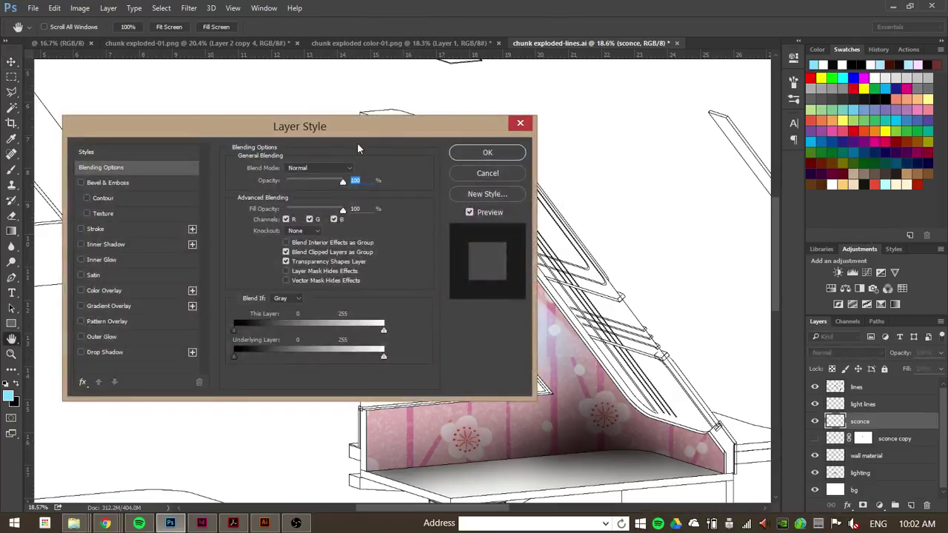
left_click(119, 350)
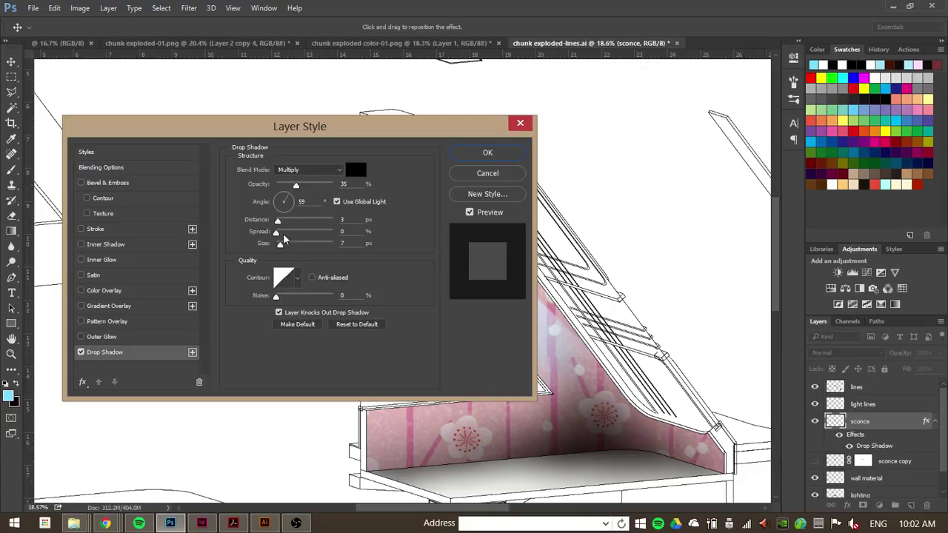
left_click_drag(394, 129, 378, 126)
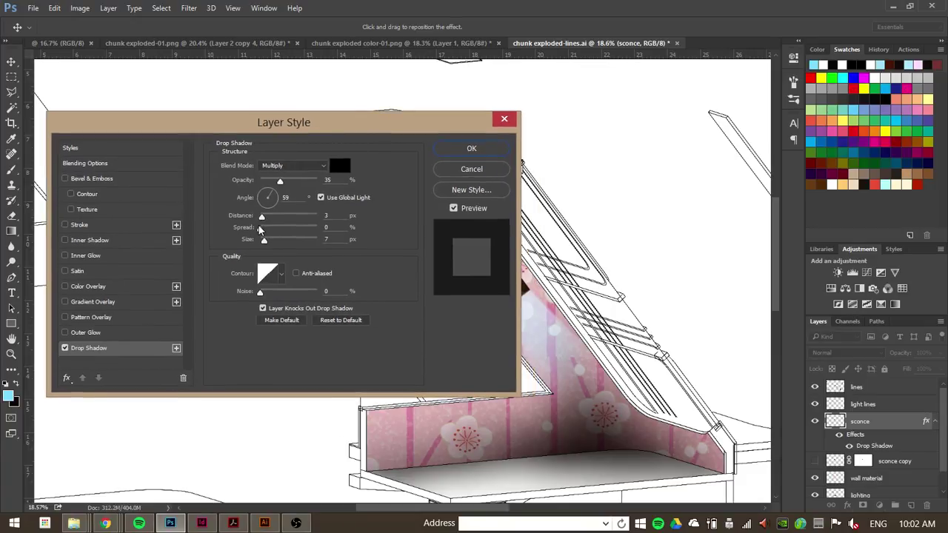
left_click_drag(259, 232, 279, 232)
left_click_drag(388, 114, 310, 197)
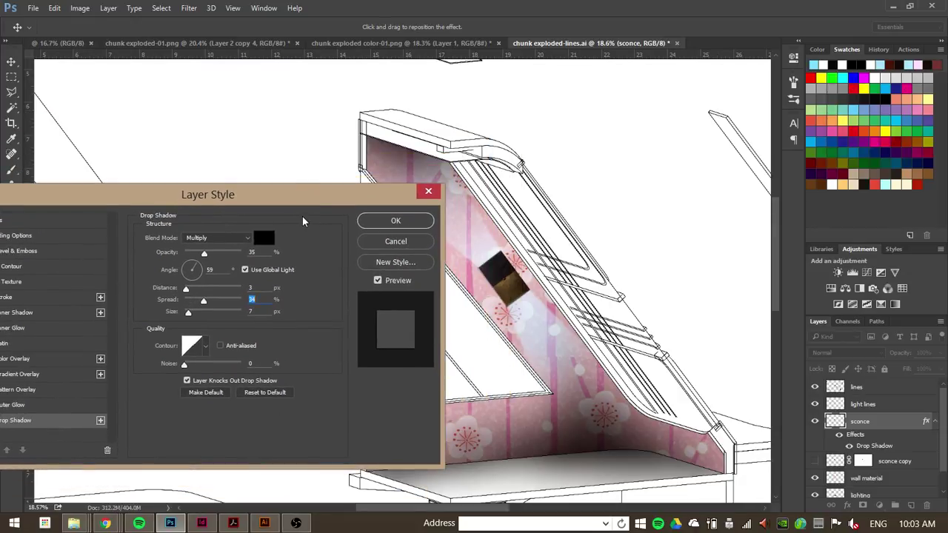
left_click_drag(186, 288, 186, 264)
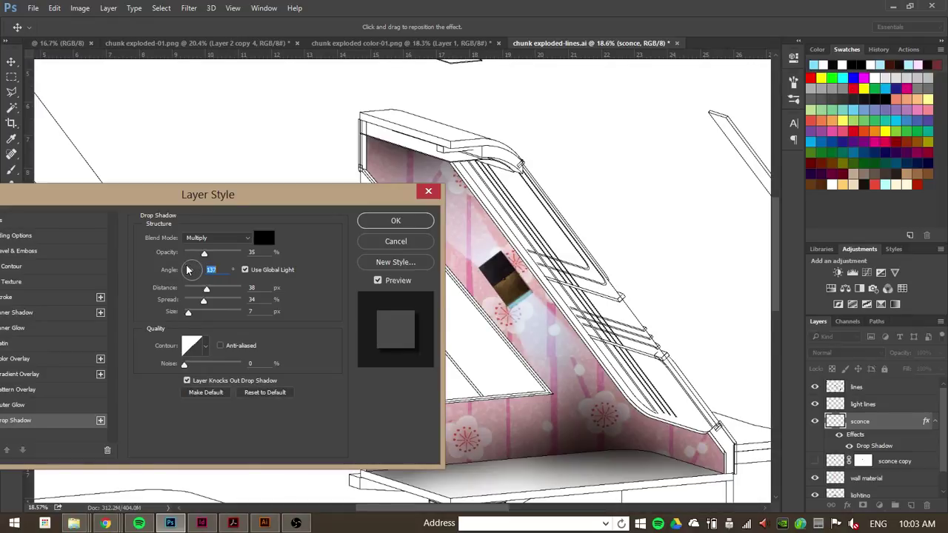